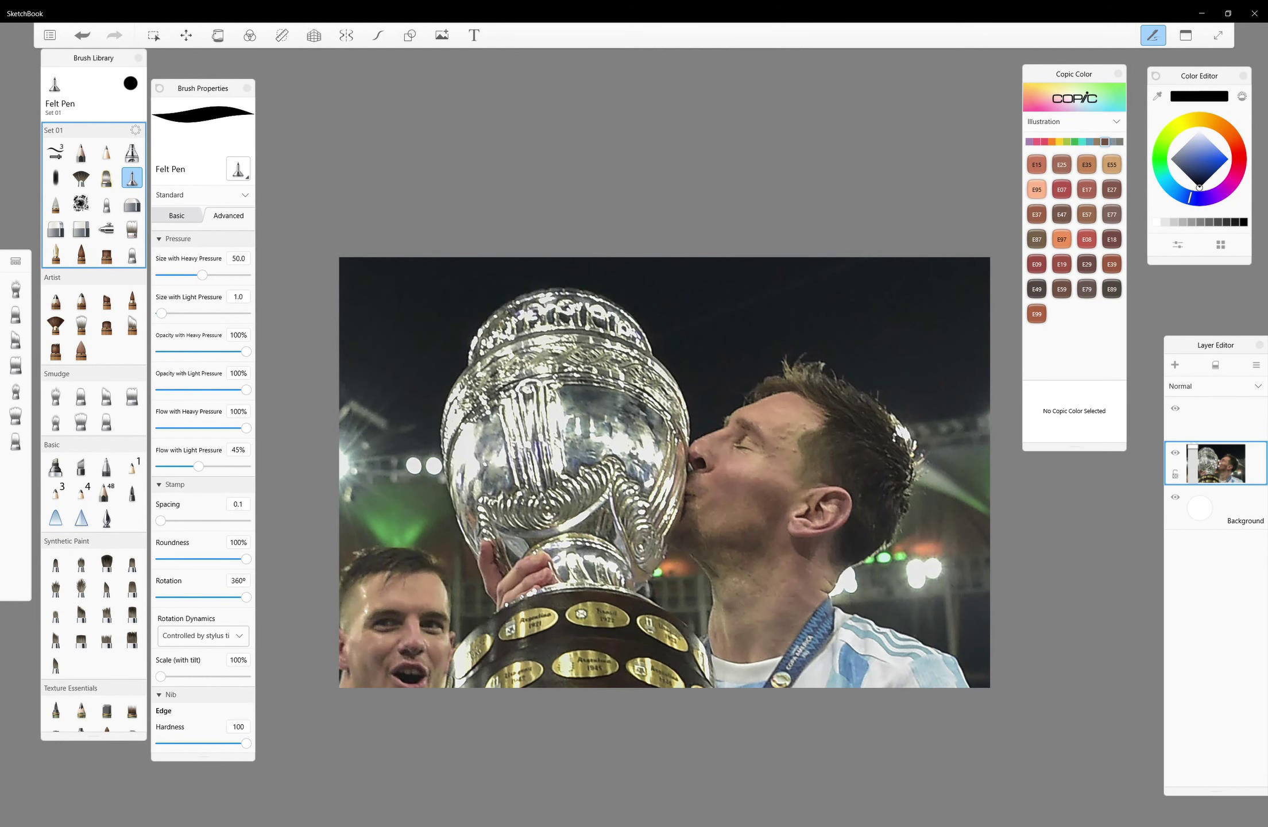
Fade the photo to 50%, add a tracing layer, and ink the forehead-to-nose profile
key(ctrl+shift+n)
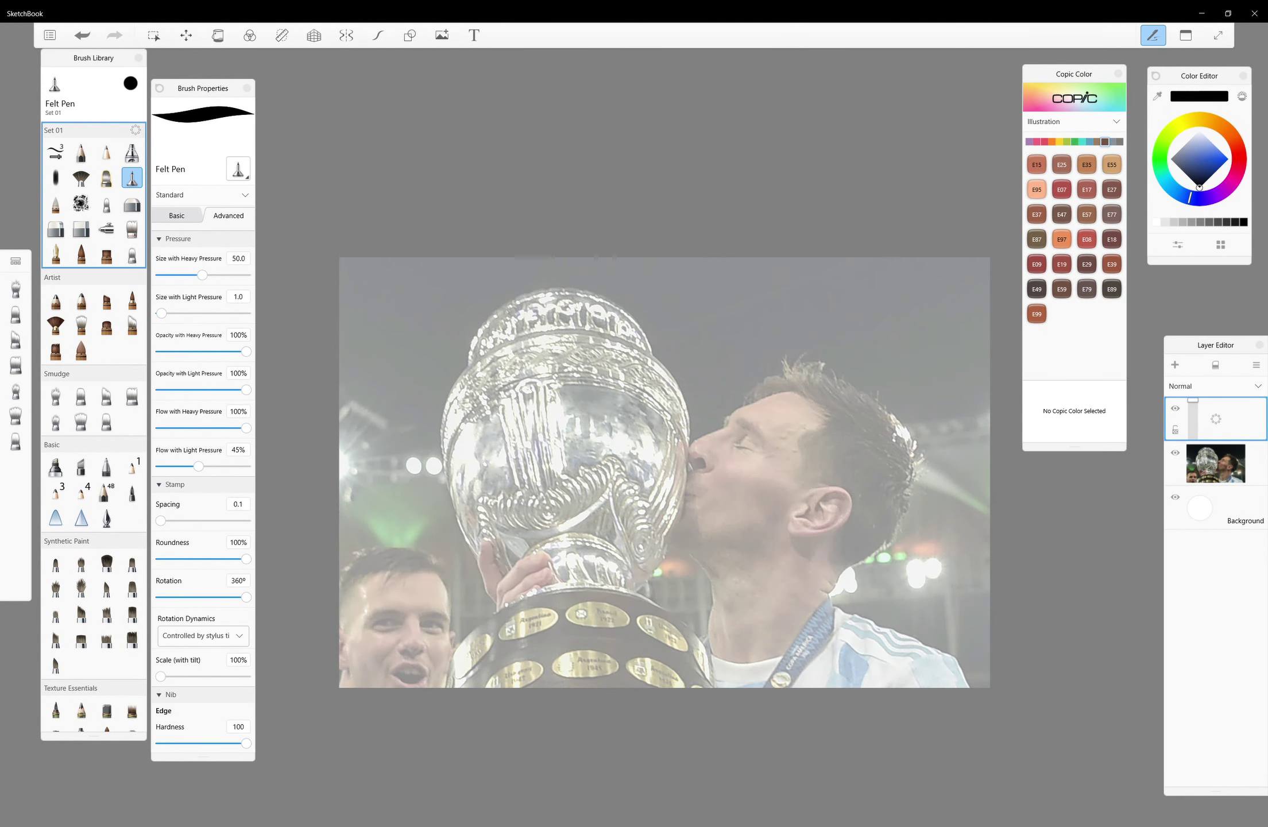
scroll(665, 472, up, 10)
drag(624, 257, 509, 352)
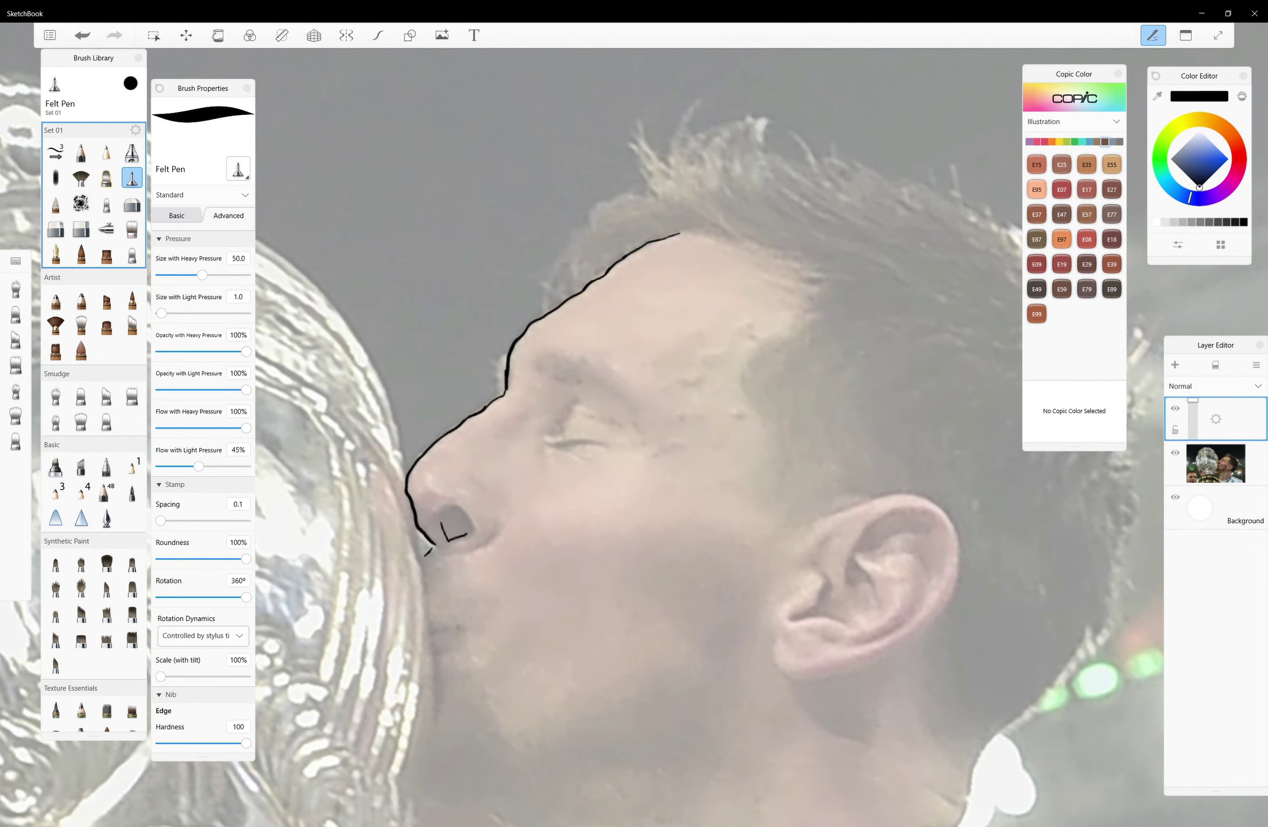
Undo a stray nostril stroke, draw the spiky hair edge, and fix a stroke drawn on the photo layer
key(ctrl+z)
mouse_move(732, 239)
mouse_down()
mouse_move(805, 299)
mouse_move(773, 451)
mouse_up()
click(1216, 463)
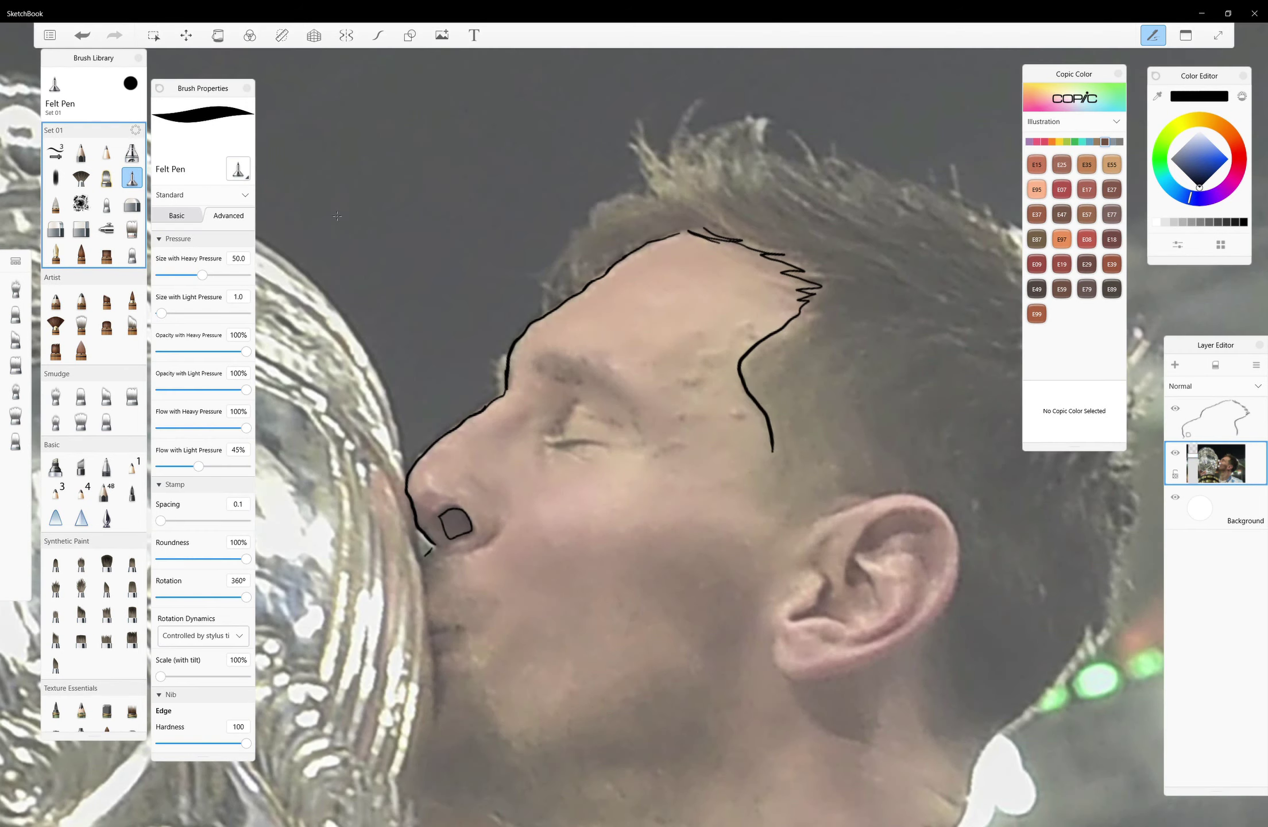
key(ctrl+z)
click(1216, 418)
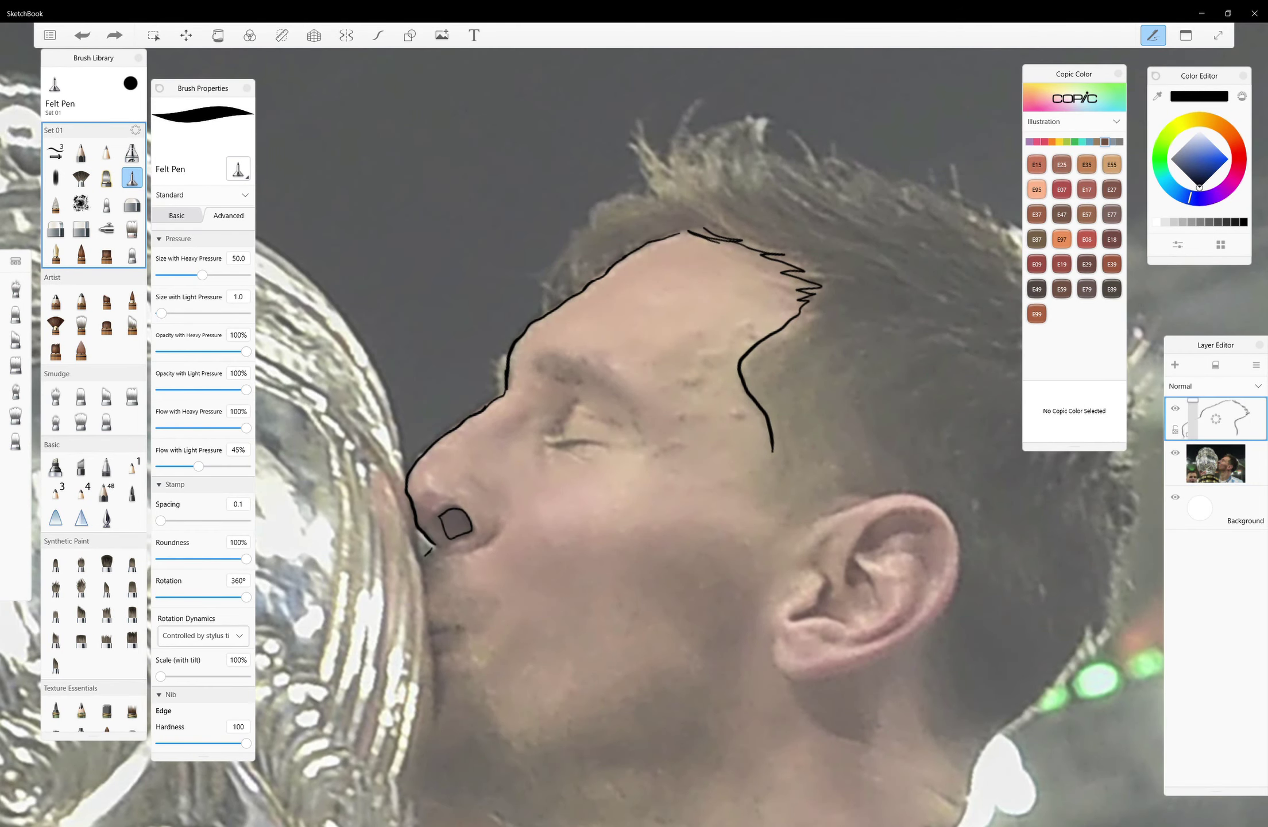
drag(804, 526, 834, 496)
Outline the ear with its lobe and inner folds, plus the neck line below it
scroll(833, 511, up, 3)
mouse_move(749, 458)
mouse_down()
mouse_move(926, 510)
mouse_move(834, 662)
mouse_move(680, 655)
mouse_up()
drag(733, 543, 781, 616)
mouse_move(770, 546)
mouse_down()
mouse_move(911, 489)
mouse_move(827, 592)
mouse_move(746, 638)
mouse_up()
drag(871, 591, 812, 644)
mouse_move(853, 485)
mouse_down()
mouse_move(890, 545)
mouse_move(945, 798)
mouse_up()
drag(853, 655, 718, 721)
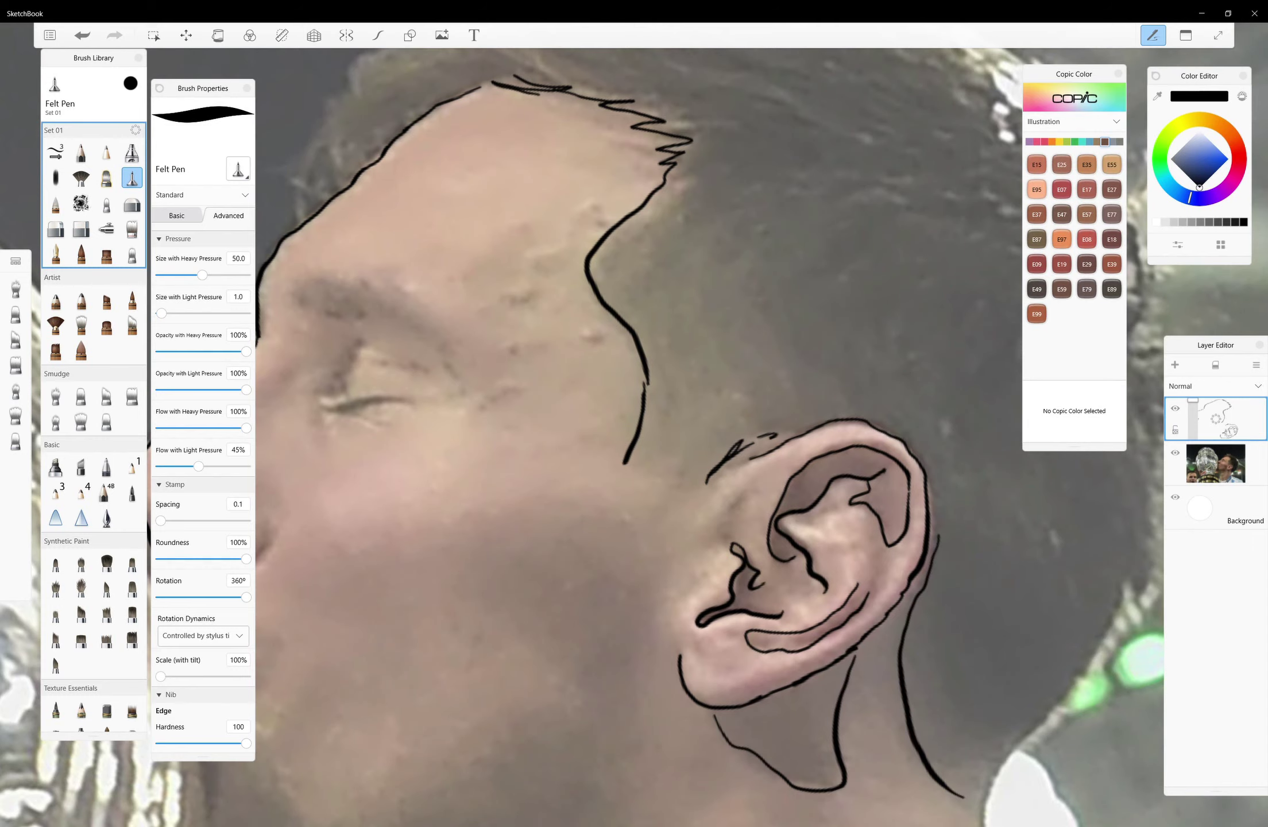
Add hair strands along the hairline and across the top of the head
scroll(557, 290, down, 3)
scroll(368, 172, up, 3)
drag(482, 201, 385, 379)
drag(431, 305, 391, 367)
mouse_move(488, 195)
mouse_down()
mouse_move(437, 120)
mouse_move(505, 66)
mouse_up()
drag(506, 68, 538, 72)
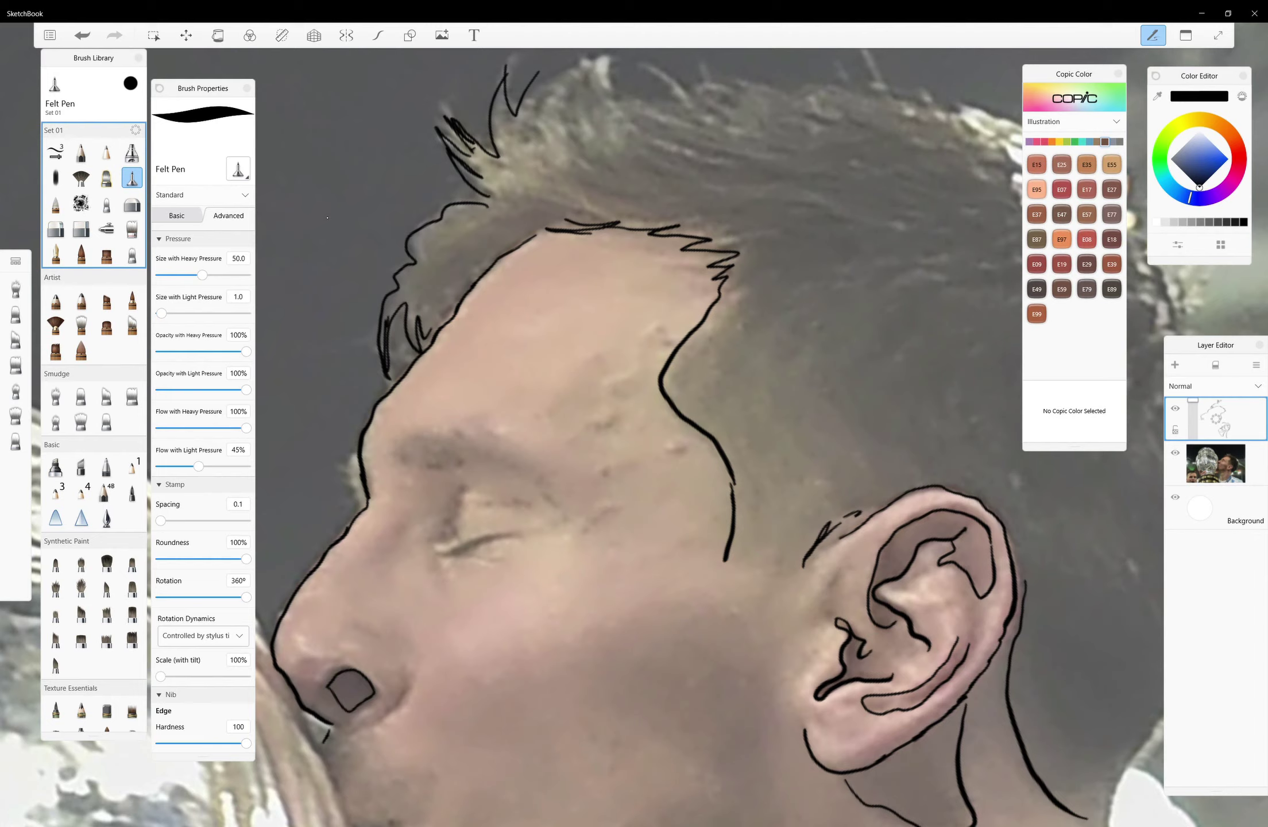
drag(501, 138, 553, 73)
drag(633, 98, 678, 102)
drag(638, 66, 689, 103)
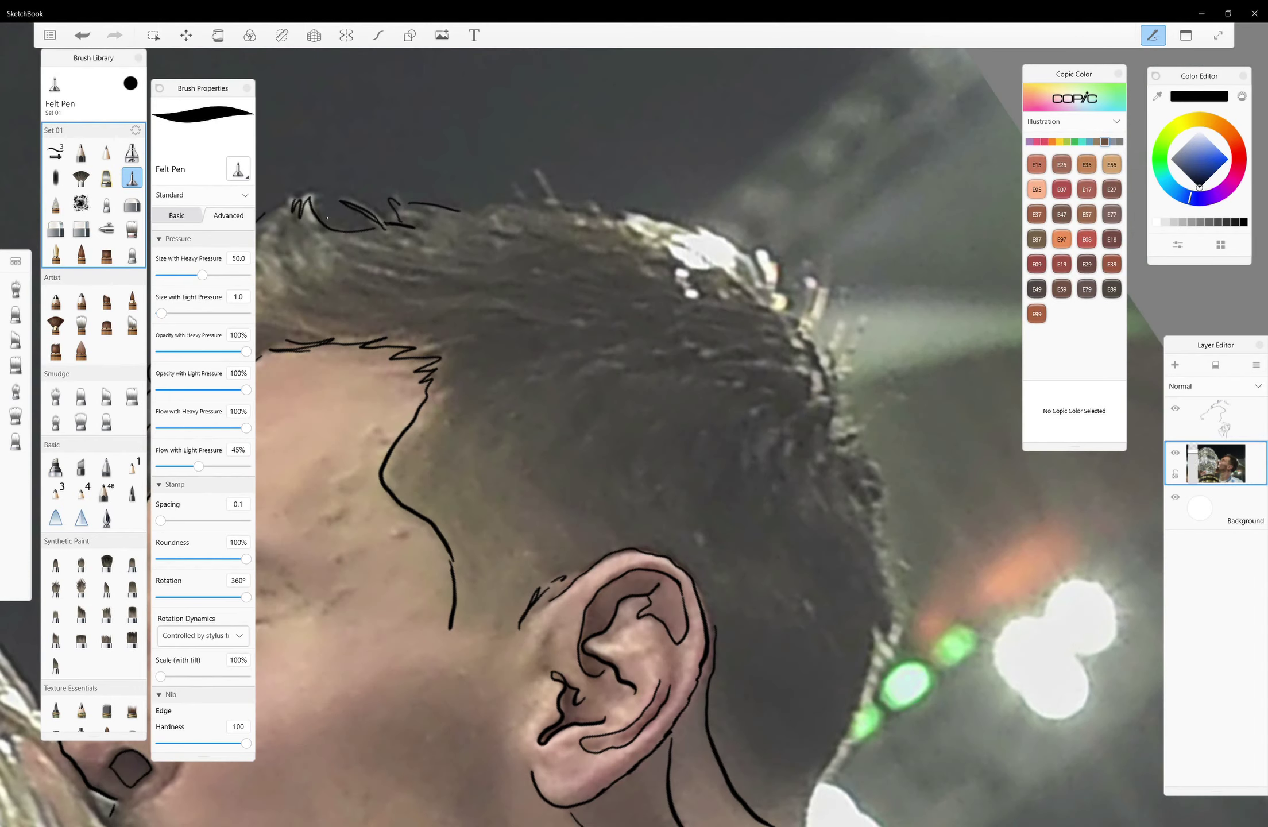
drag(462, 211, 533, 201)
Outline the back of the head to the neck, then the lips, chin, eyebrow and eyelid
drag(637, 213, 786, 297)
mouse_move(827, 371)
mouse_down()
mouse_move(882, 474)
mouse_move(902, 625)
mouse_up()
drag(873, 495, 808, 684)
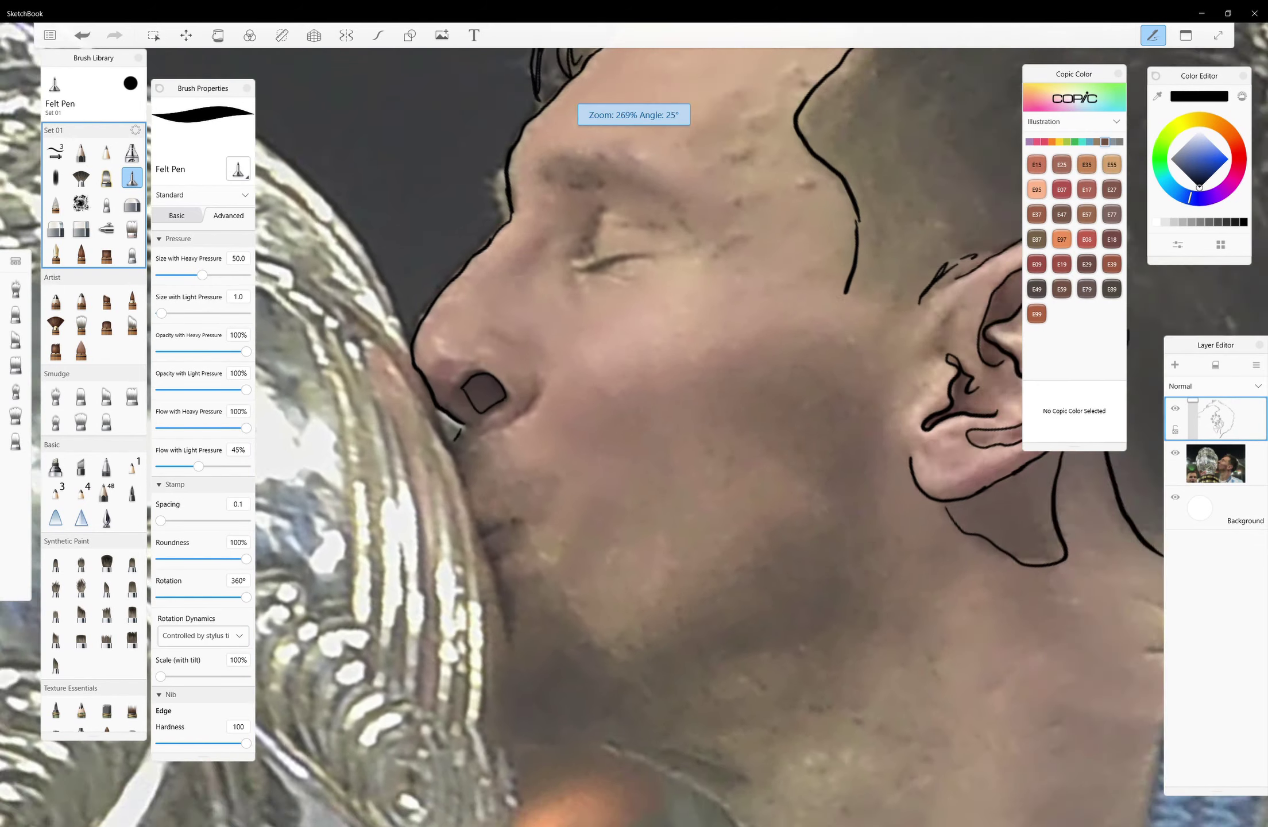
drag(525, 532, 543, 524)
drag(471, 399, 569, 810)
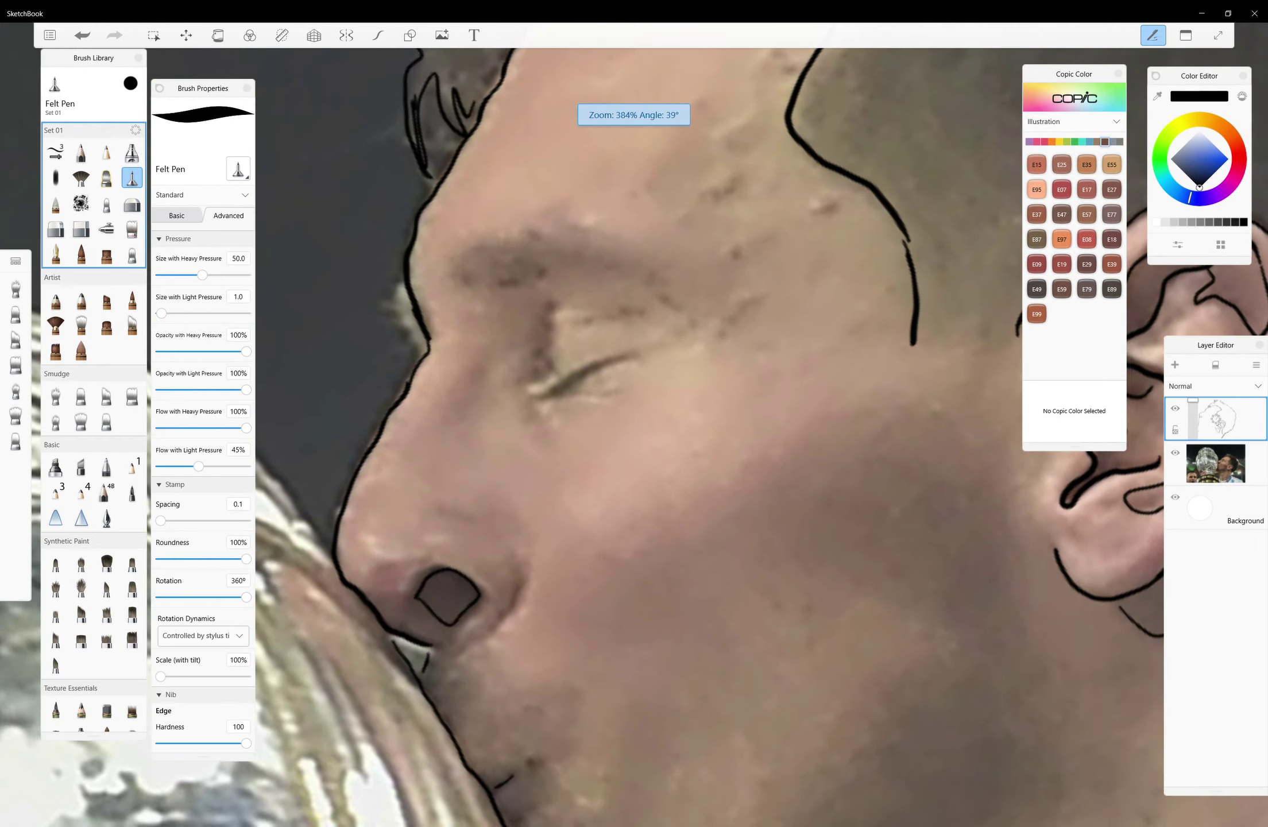
drag(462, 251, 464, 248)
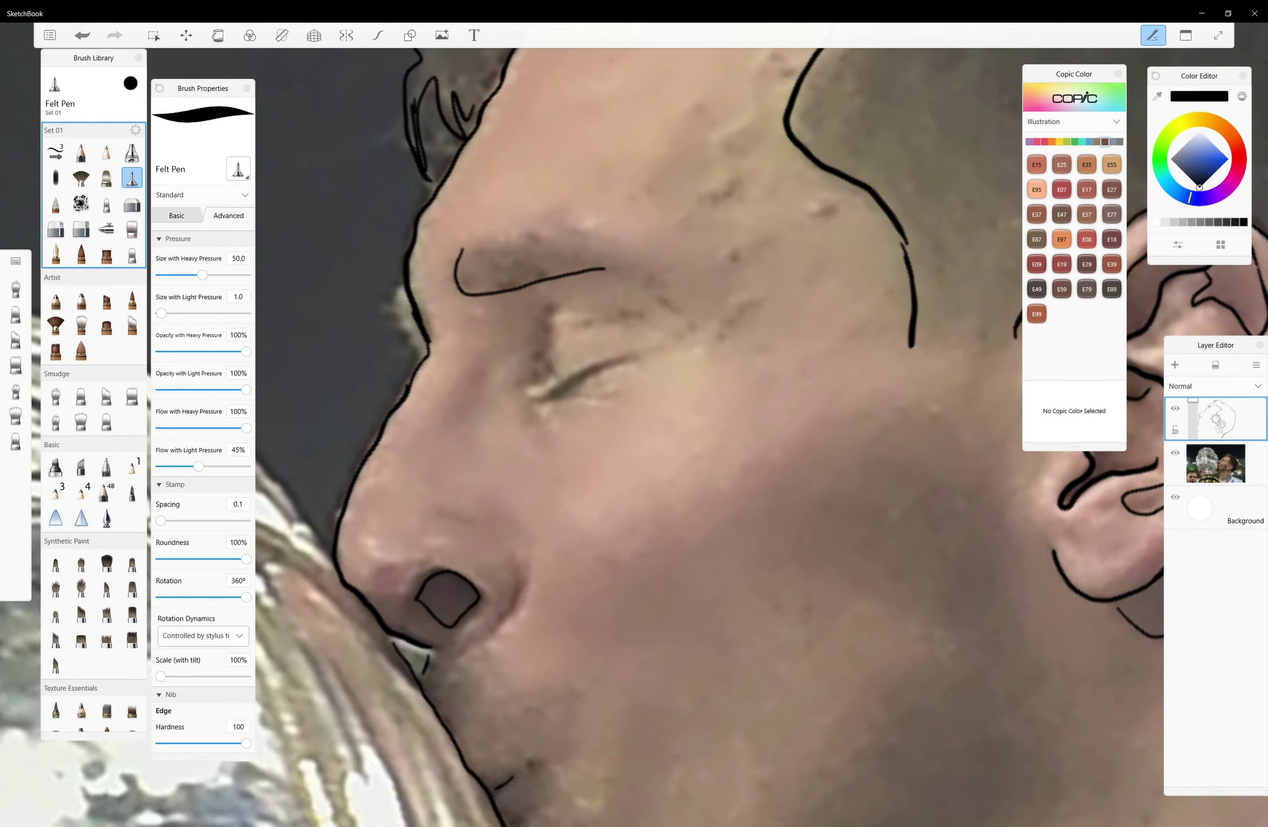
drag(539, 397, 648, 345)
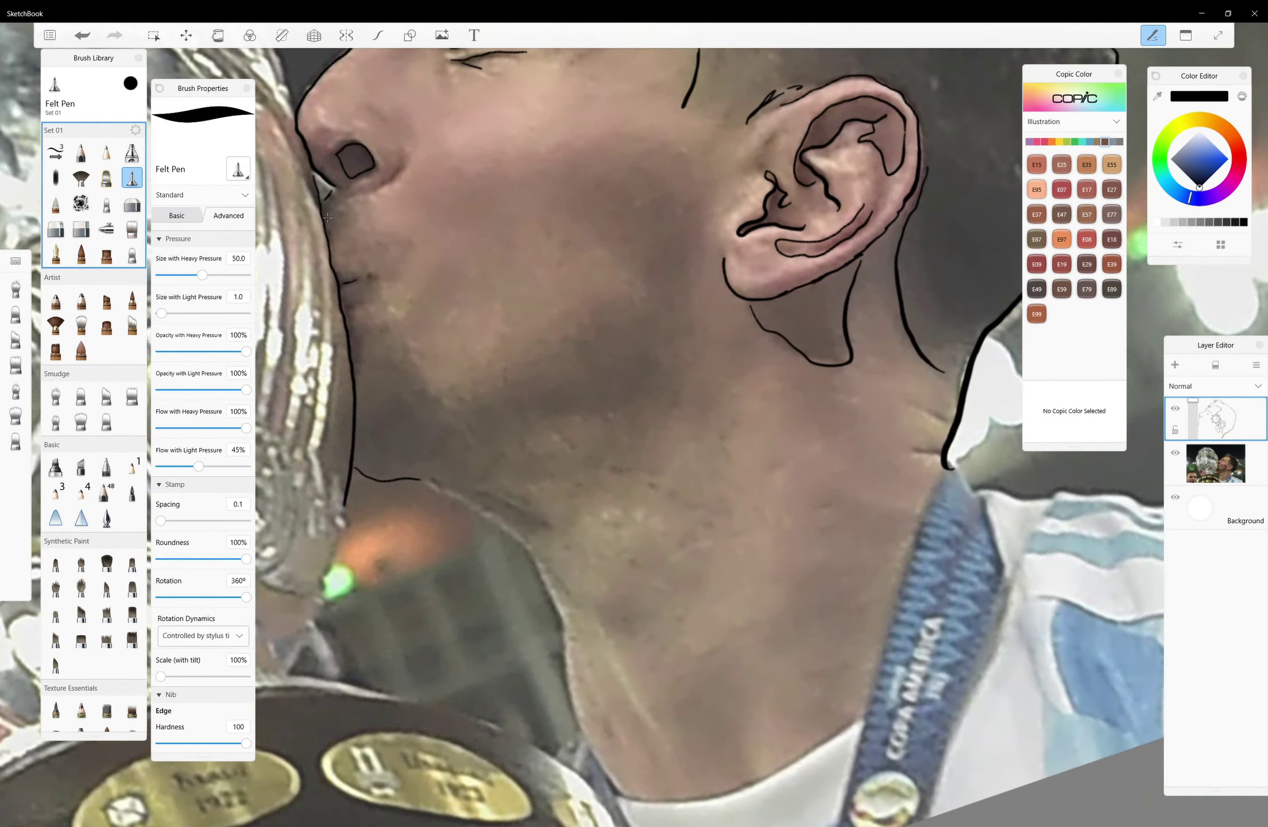
Trace both sides of the neck, the collar, shoulder line and lanyard
mouse_move(420, 479)
mouse_down()
mouse_move(563, 614)
mouse_move(627, 795)
mouse_up()
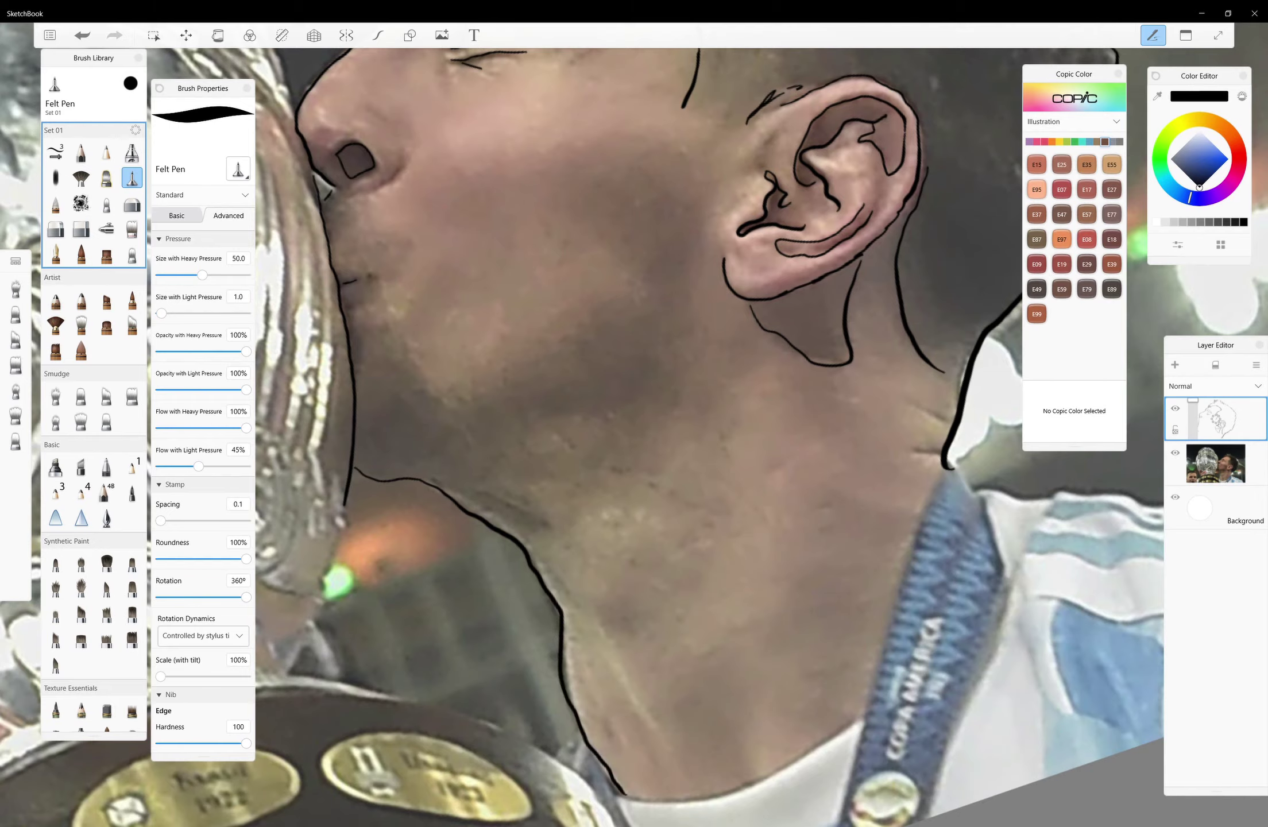
drag(824, 442, 704, 711)
drag(533, 761, 702, 711)
mouse_move(827, 442)
mouse_down()
mouse_move(942, 465)
mouse_move(1163, 469)
mouse_up()
mouse_move(863, 472)
mouse_down()
mouse_move(885, 555)
mouse_move(820, 767)
mouse_up()
drag(767, 669, 723, 802)
drag(894, 471, 928, 528)
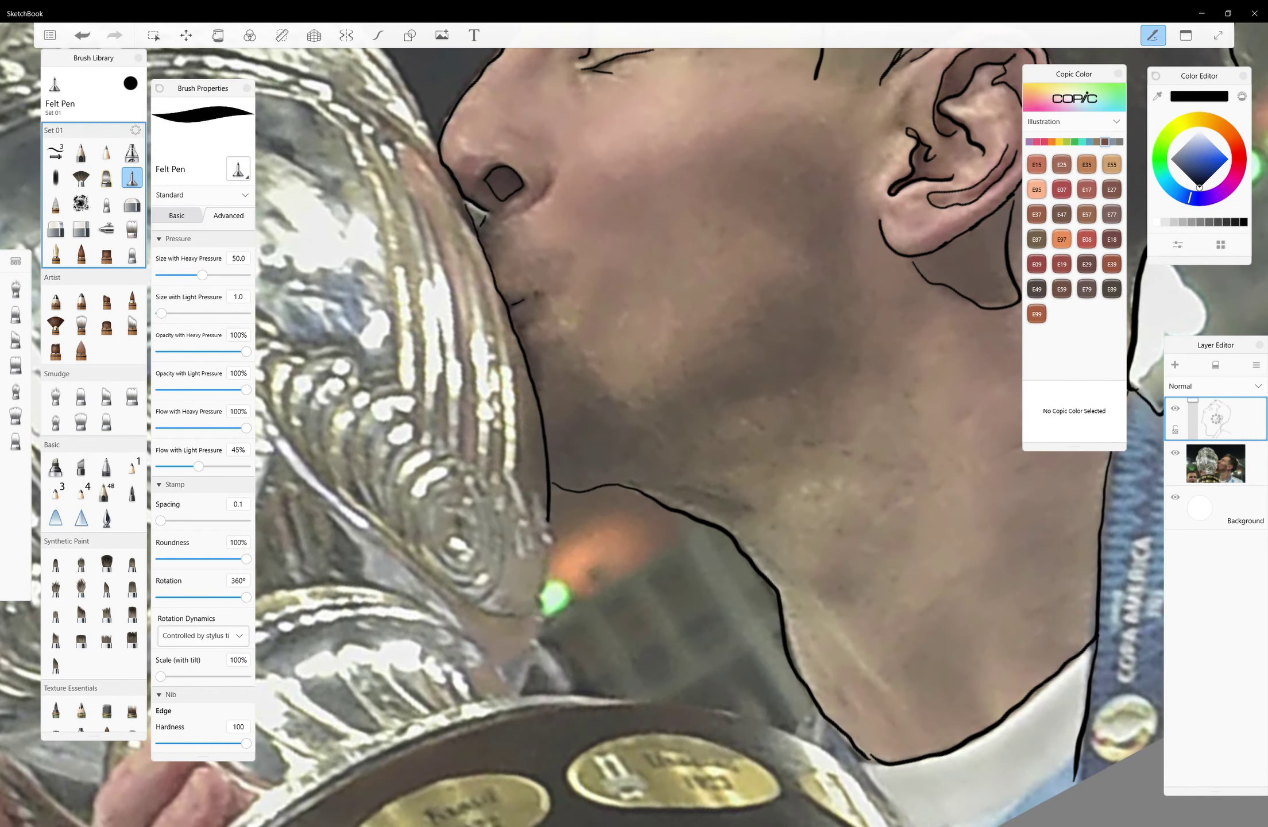
drag(546, 520, 520, 689)
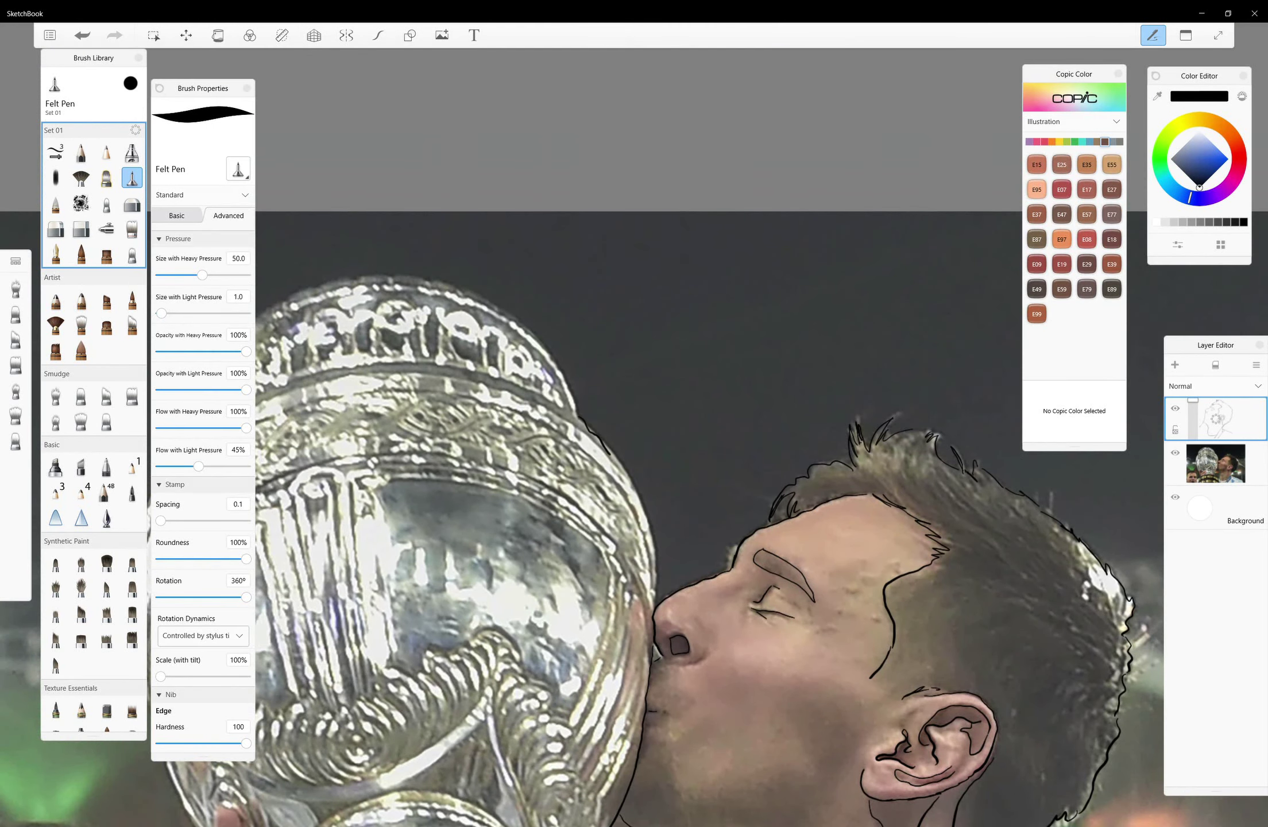
Draw the line along the cup's right edge, redoing one misplaced stroke
drag(606, 451, 655, 603)
key(ctrl+z)
drag(629, 476, 661, 608)
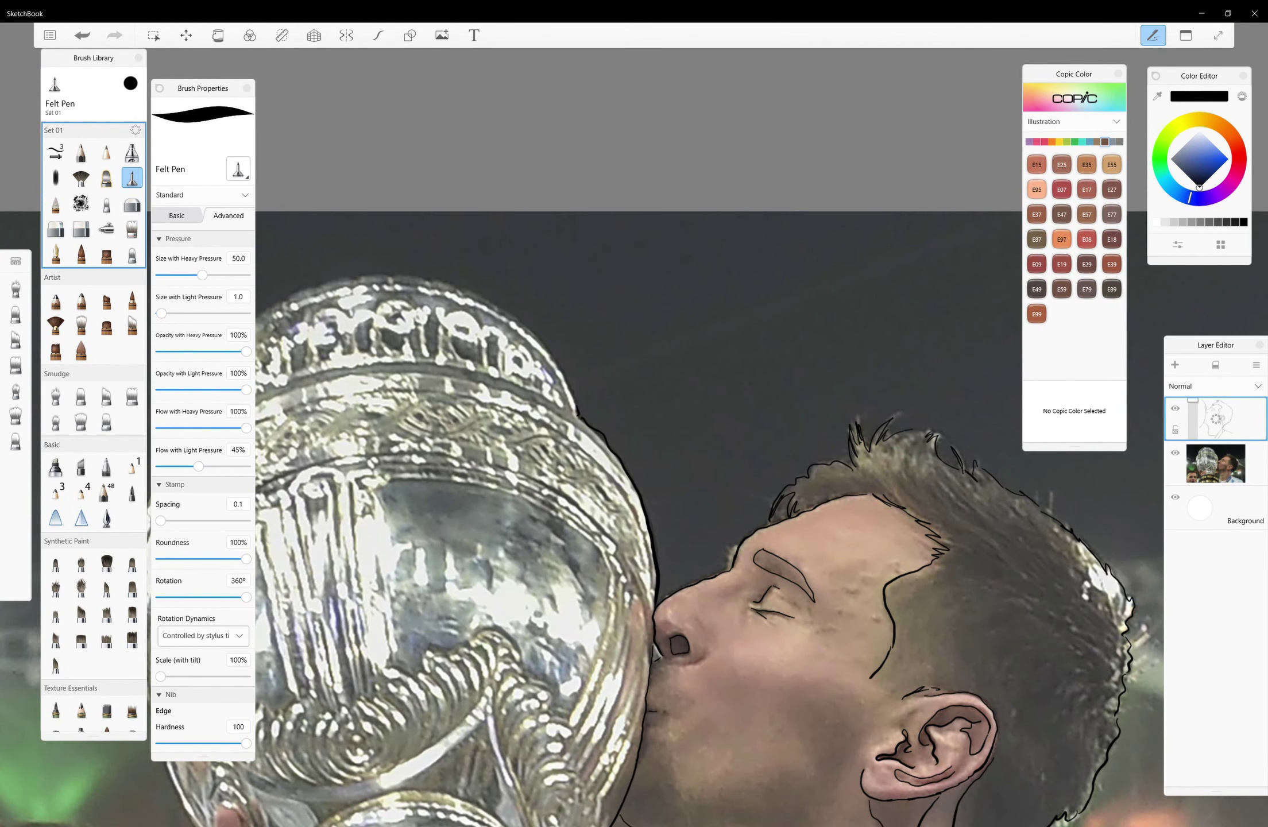
Rotate the view onto the cup and trace its left edge and the gripping index finger
drag(747, 460, 689, 517)
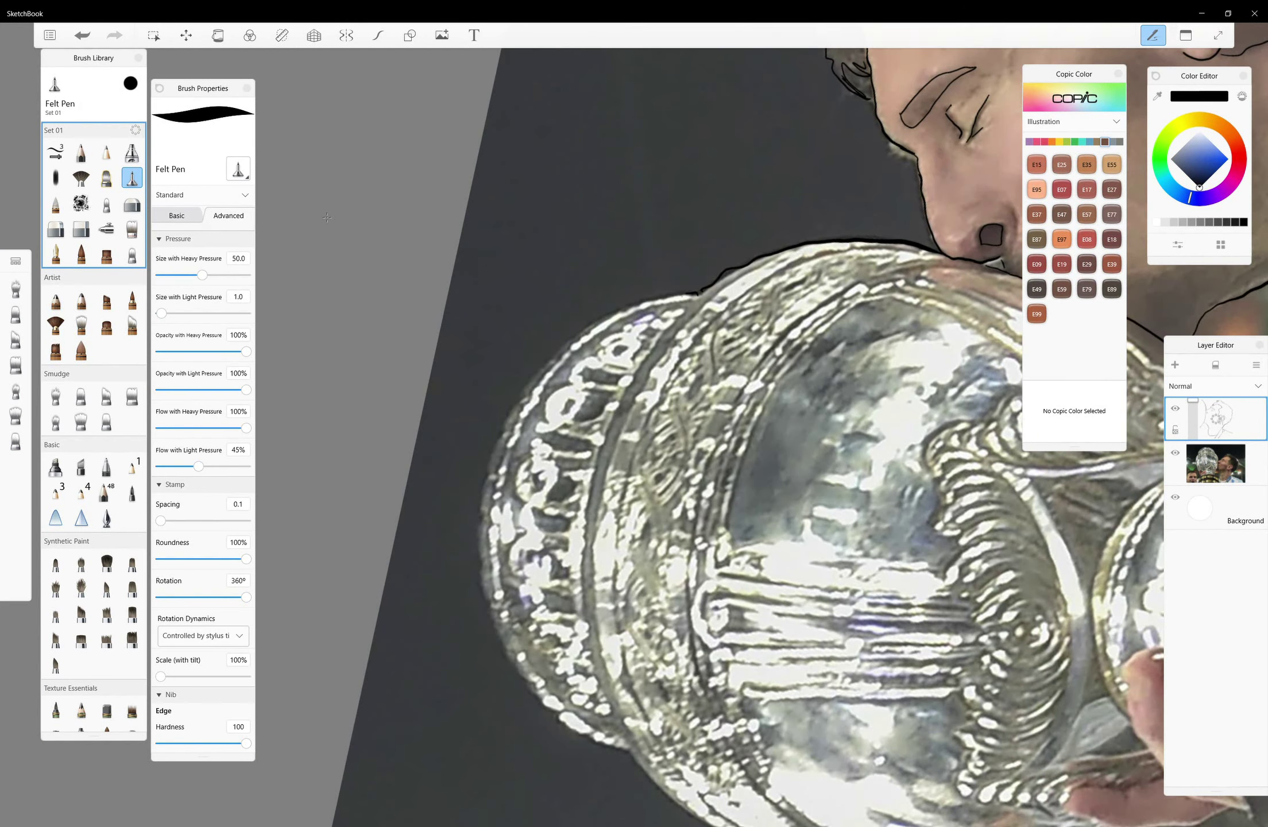
mouse_move(546, 363)
mouse_down()
mouse_move(488, 613)
mouse_move(627, 747)
mouse_up()
drag(747, 459, 689, 402)
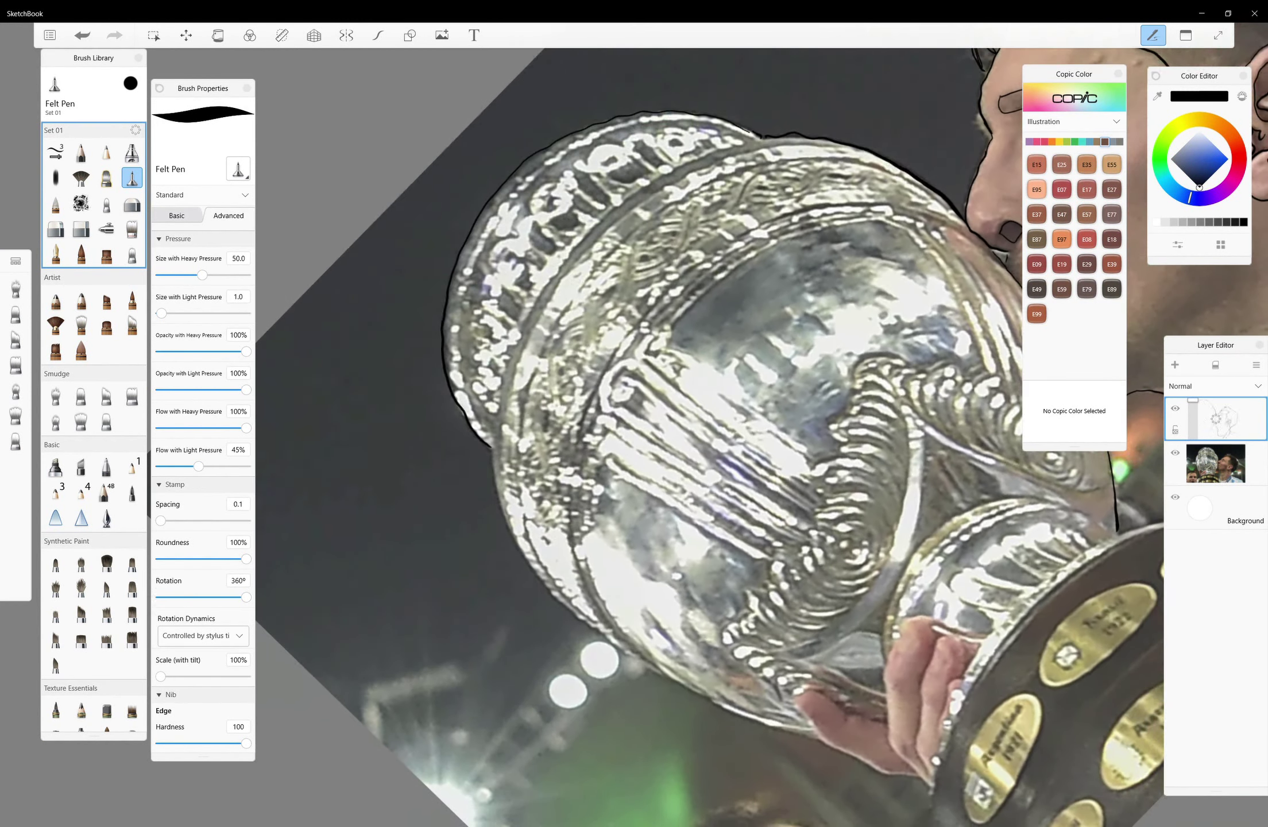
mouse_move(747, 460)
mouse_down()
mouse_move(689, 402)
mouse_move(747, 460)
mouse_up()
drag(471, 406, 575, 596)
drag(746, 459, 689, 516)
mouse_move(560, 712)
mouse_down()
mouse_move(483, 608)
mouse_move(521, 586)
mouse_up()
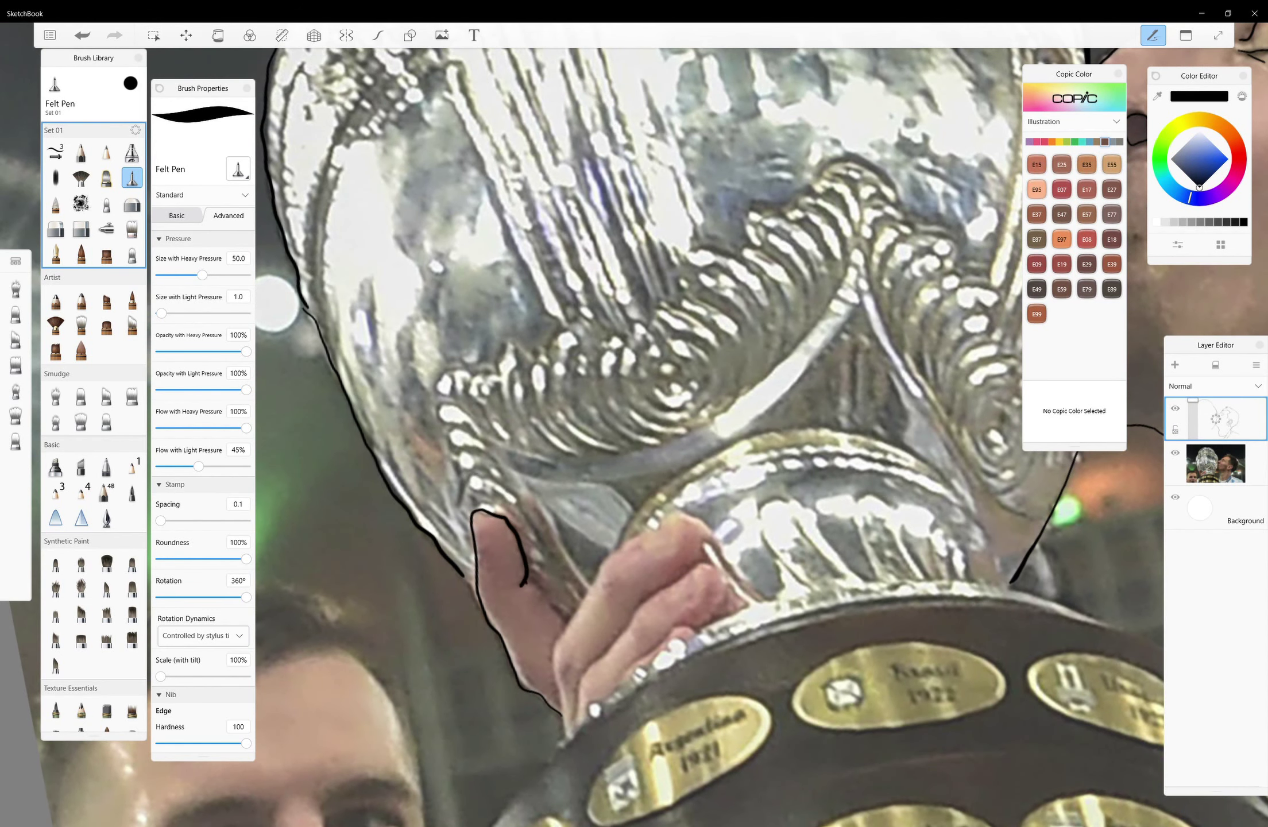
drag(560, 715, 672, 513)
drag(577, 689, 702, 560)
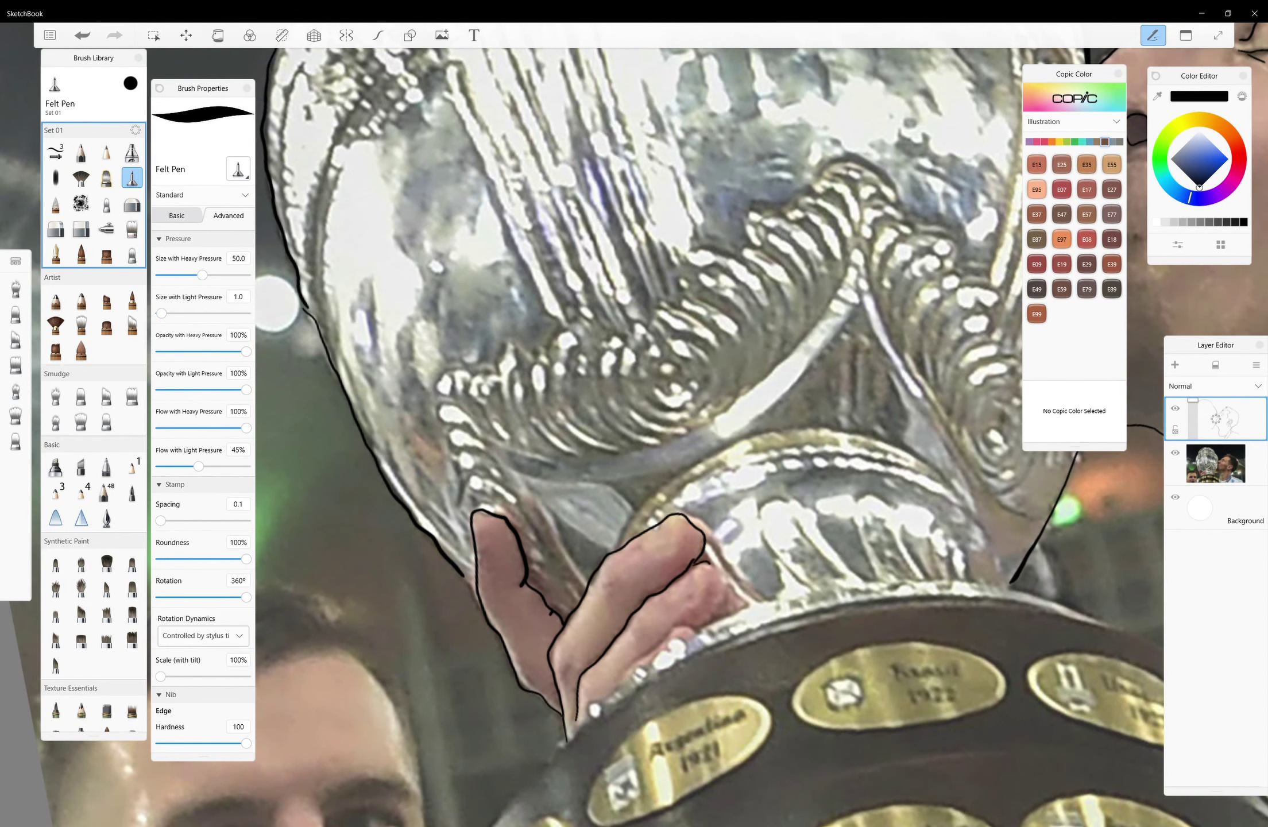
Trace the trophy base edge, undoing and redrawing the first two attempts
drag(631, 516, 558, 402)
mouse_move(410, 745)
mouse_down()
mouse_move(622, 519)
mouse_move(545, 402)
mouse_up()
drag(528, 610, 868, 436)
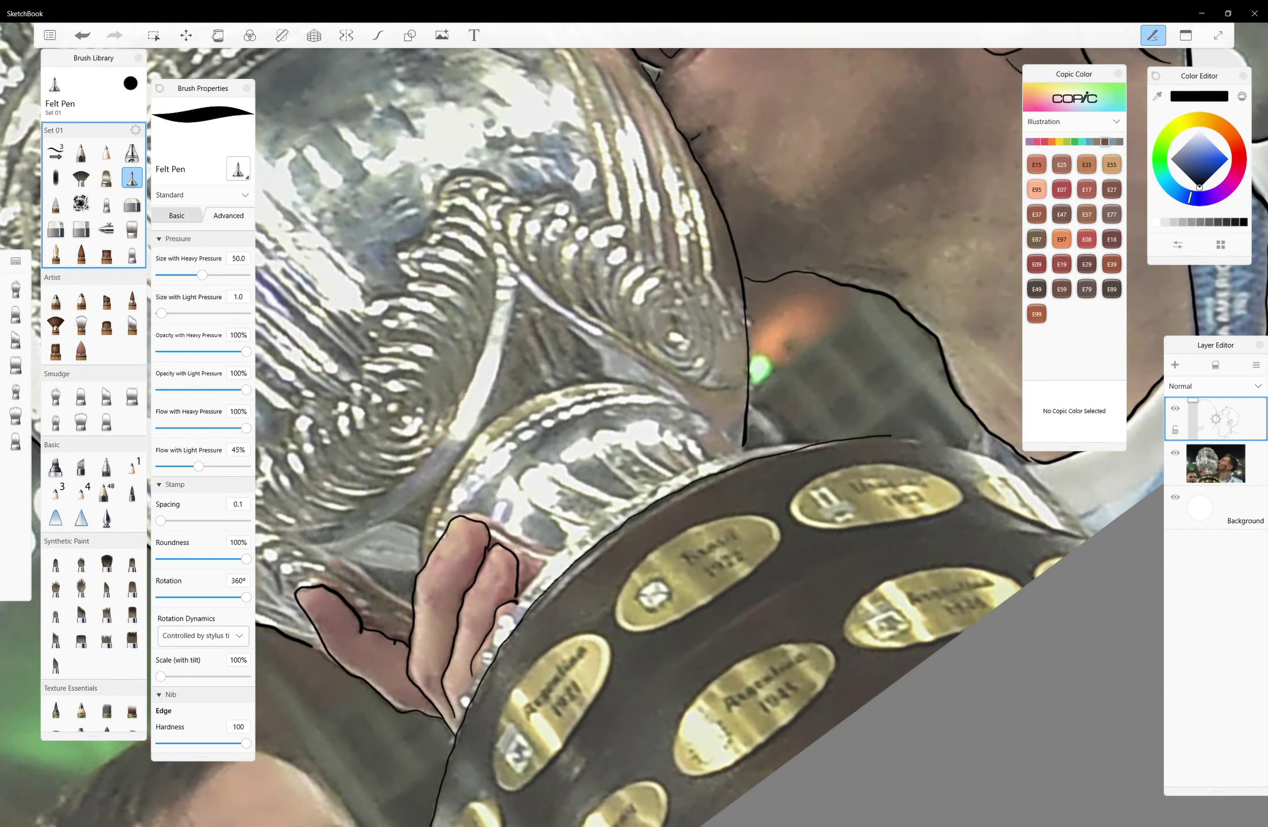
key(ctrl+z)
key(ctrl+z)
drag(632, 517, 609, 552)
mouse_move(514, 674)
mouse_down()
mouse_move(602, 553)
mouse_move(884, 422)
mouse_up()
Zoom back out to the face and hatch the eyebrow with zigzag strokes
drag(632, 517, 574, 402)
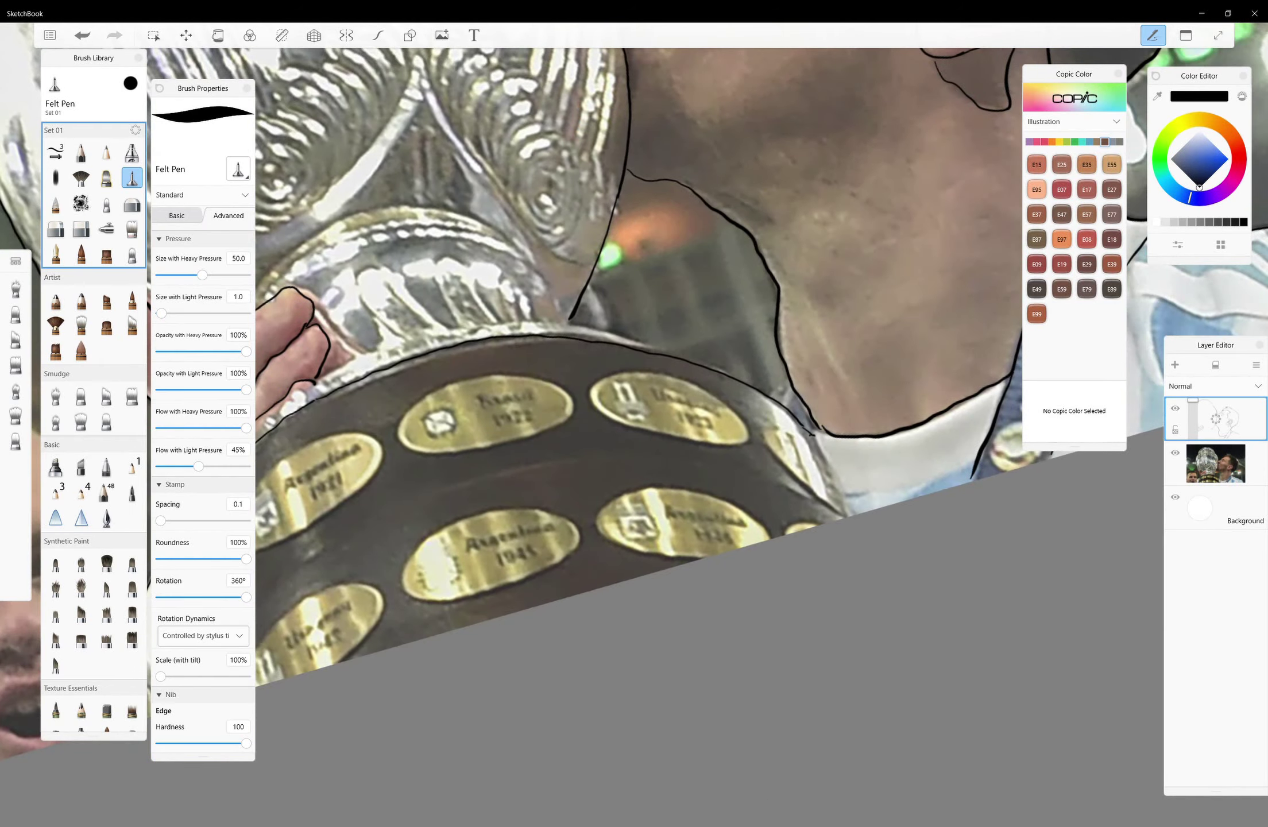
drag(517, 344, 327, 185)
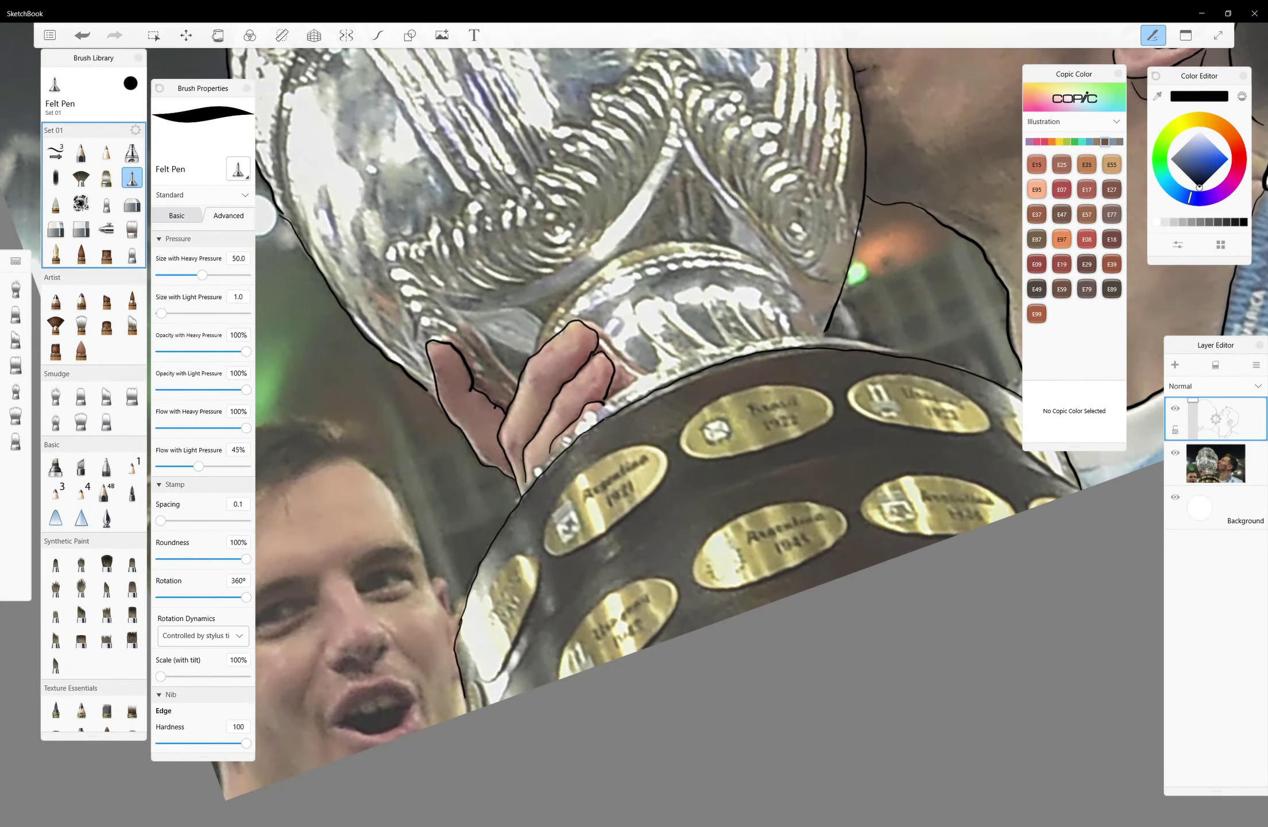
mouse_move(632, 517)
mouse_down()
mouse_move(516, 345)
mouse_move(431, 259)
mouse_move(327, 186)
mouse_up()
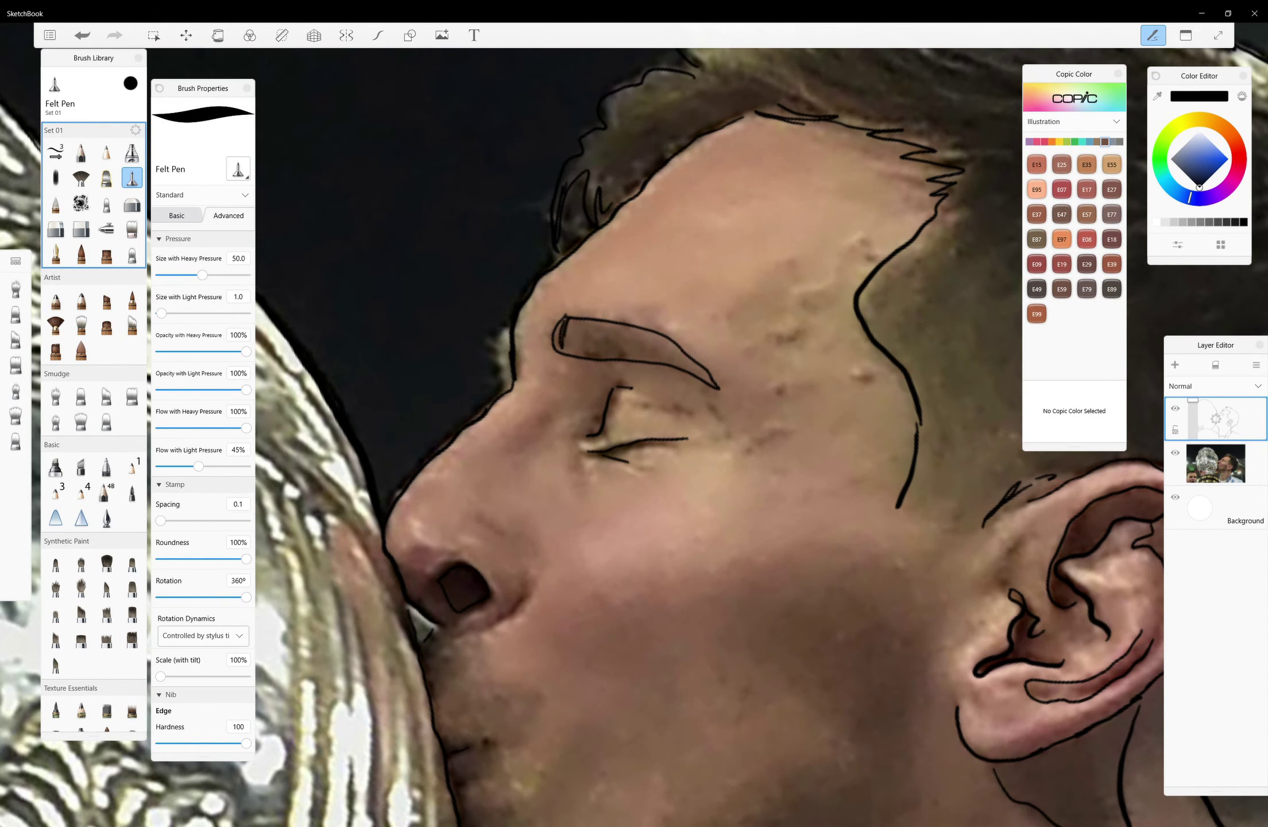
mouse_move(565, 328)
mouse_down()
mouse_move(598, 344)
mouse_move(655, 339)
mouse_up()
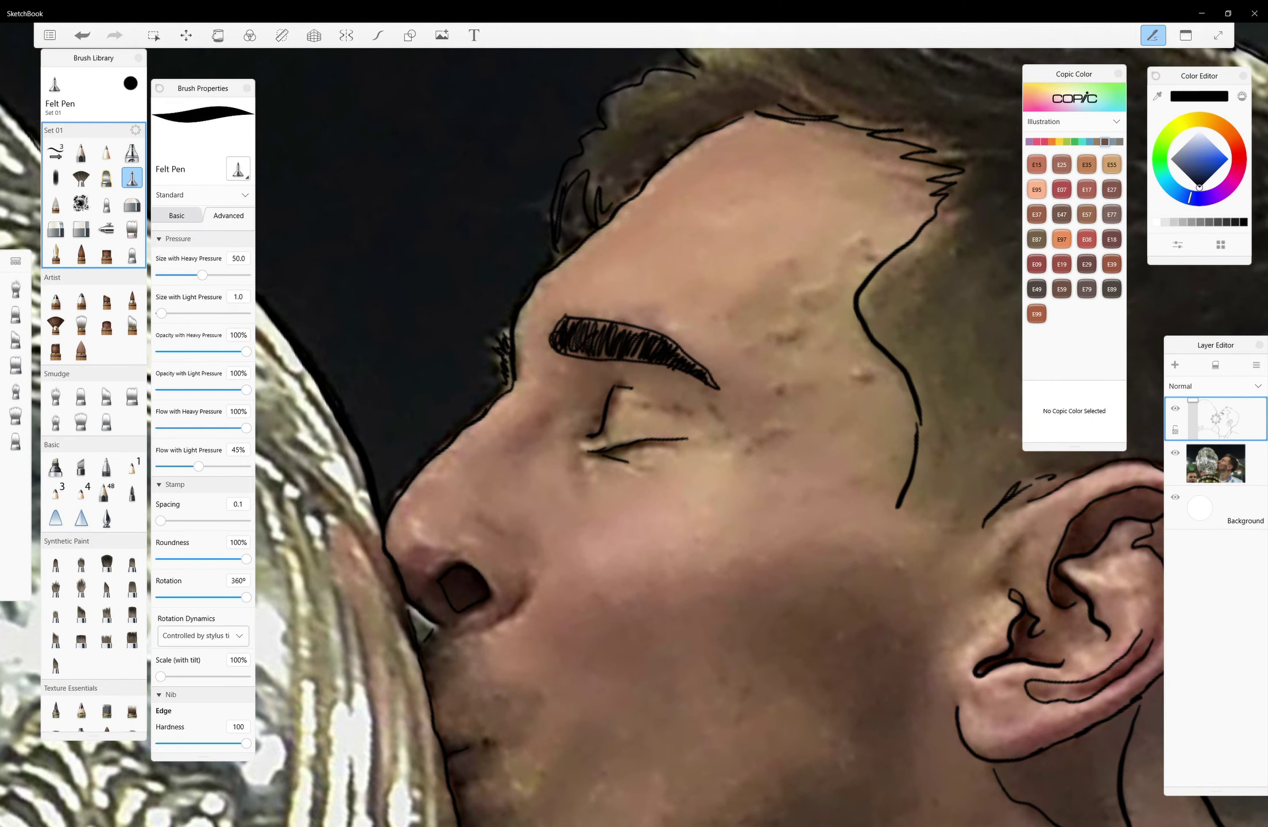
Undo a small hair stroke and scribble dark fill into the nostril
click(82, 36)
click(1216, 462)
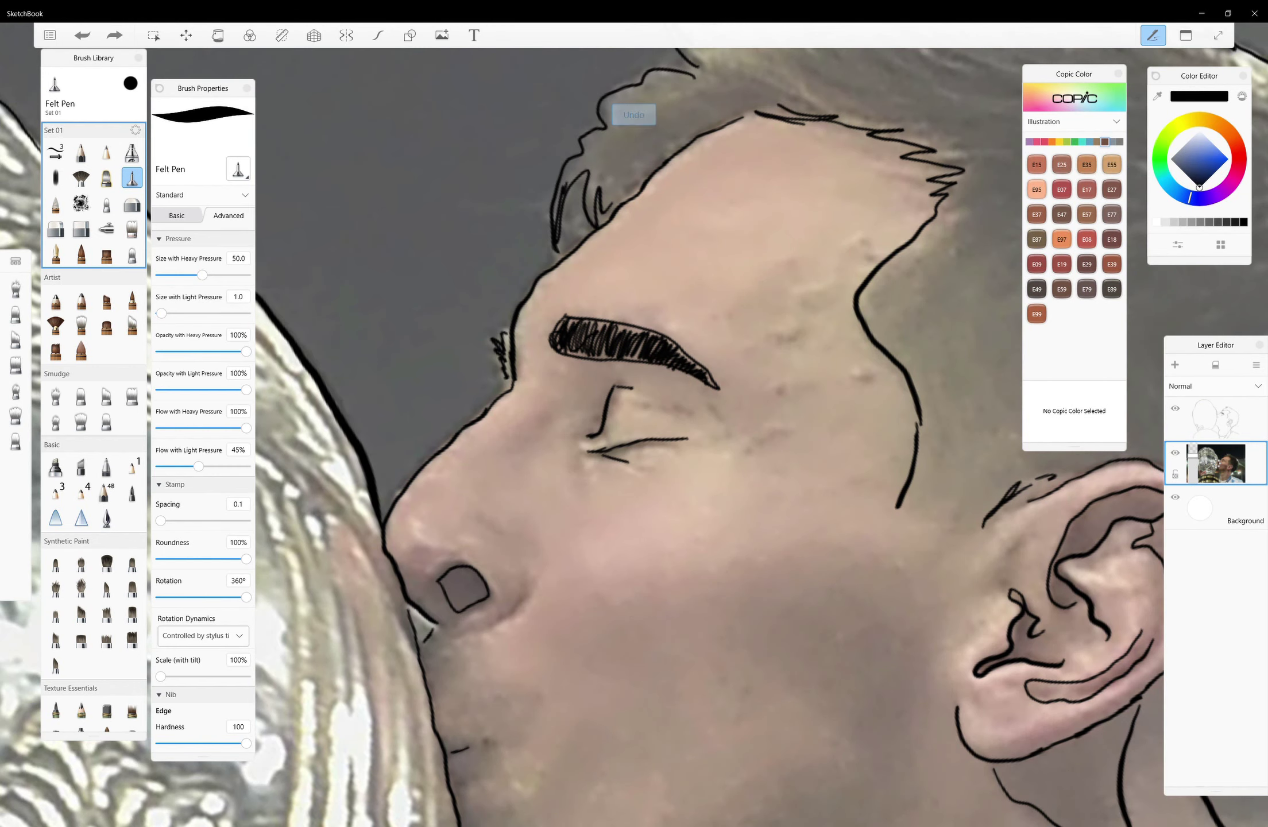
drag(450, 572, 457, 606)
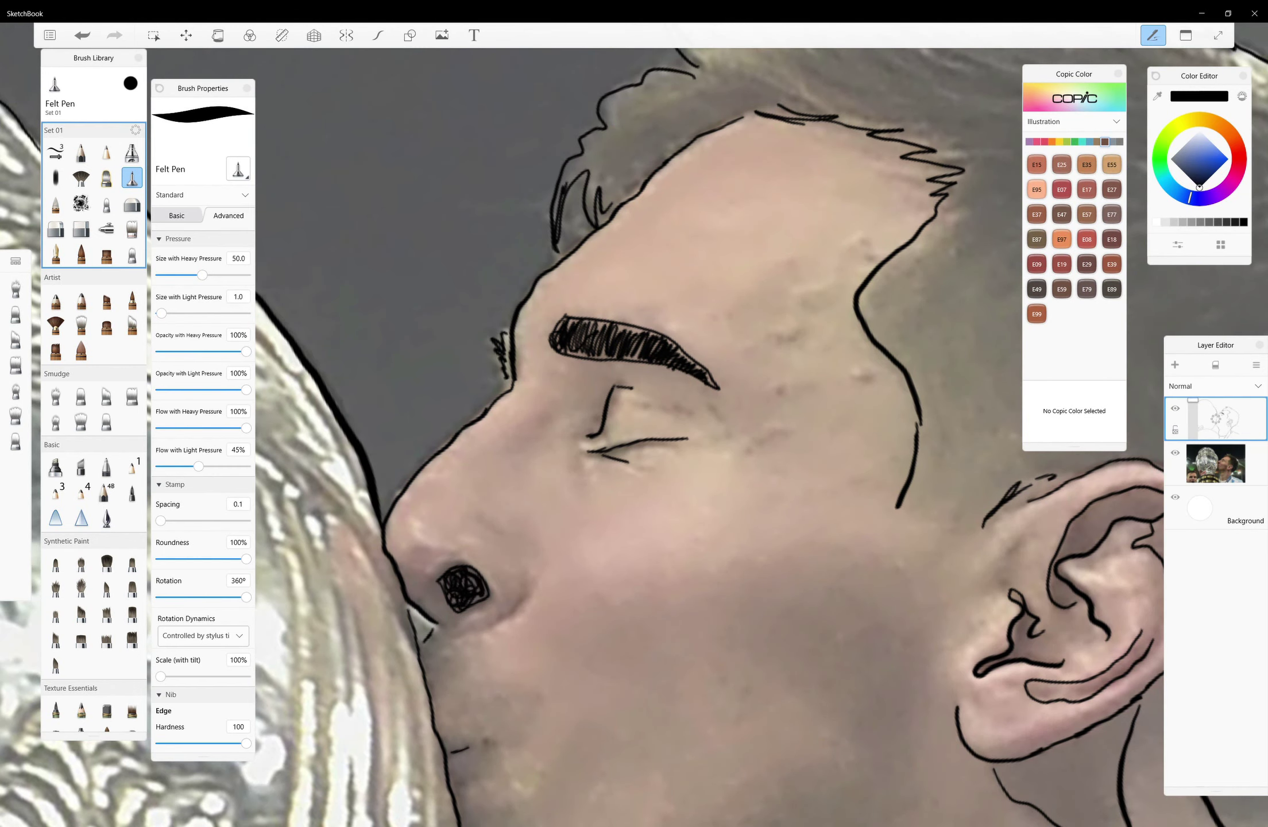
click(1216, 462)
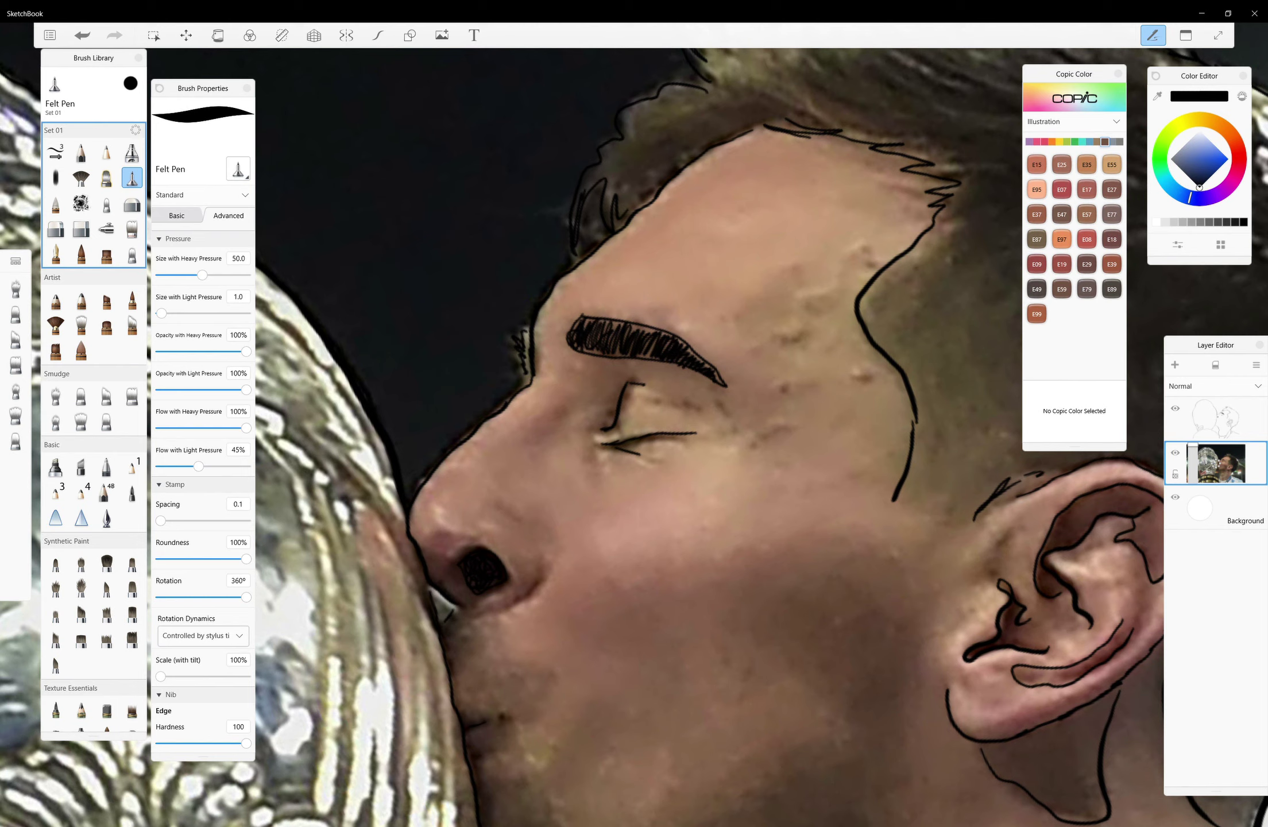
Set Size with Light Pressure to 0.8, test-scribble near the eye, and undo it
click(238, 296)
text(0.8)
key(Return)
mouse_move(597, 359)
mouse_down()
mouse_move(577, 399)
mouse_move(623, 368)
mouse_move(581, 396)
mouse_move(618, 397)
mouse_move(586, 393)
mouse_up()
key(ctrl+z)
click(1216, 418)
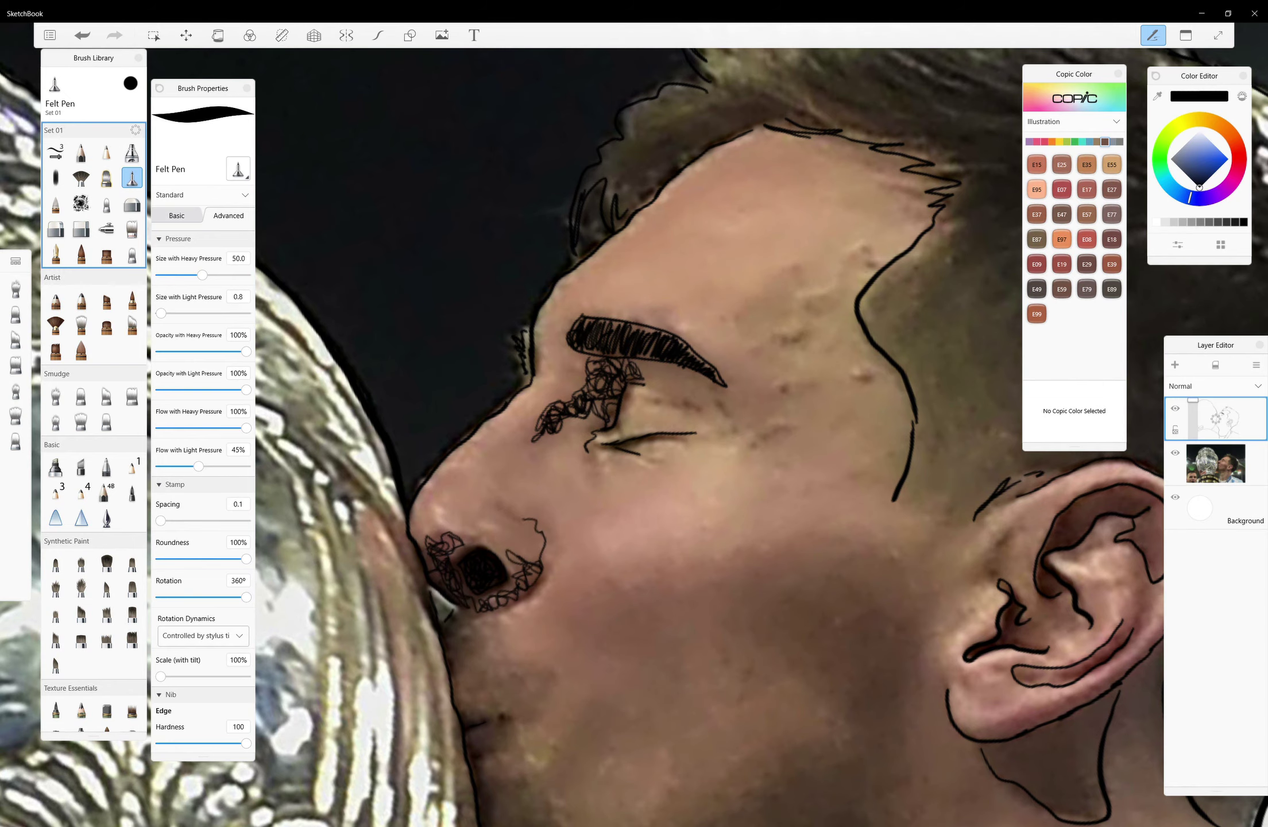
Add squiggle shading below the mouth, along the jaw and under the nose, checking with the photo hidden
drag(493, 658, 544, 692)
scroll(541, 84, down, 2)
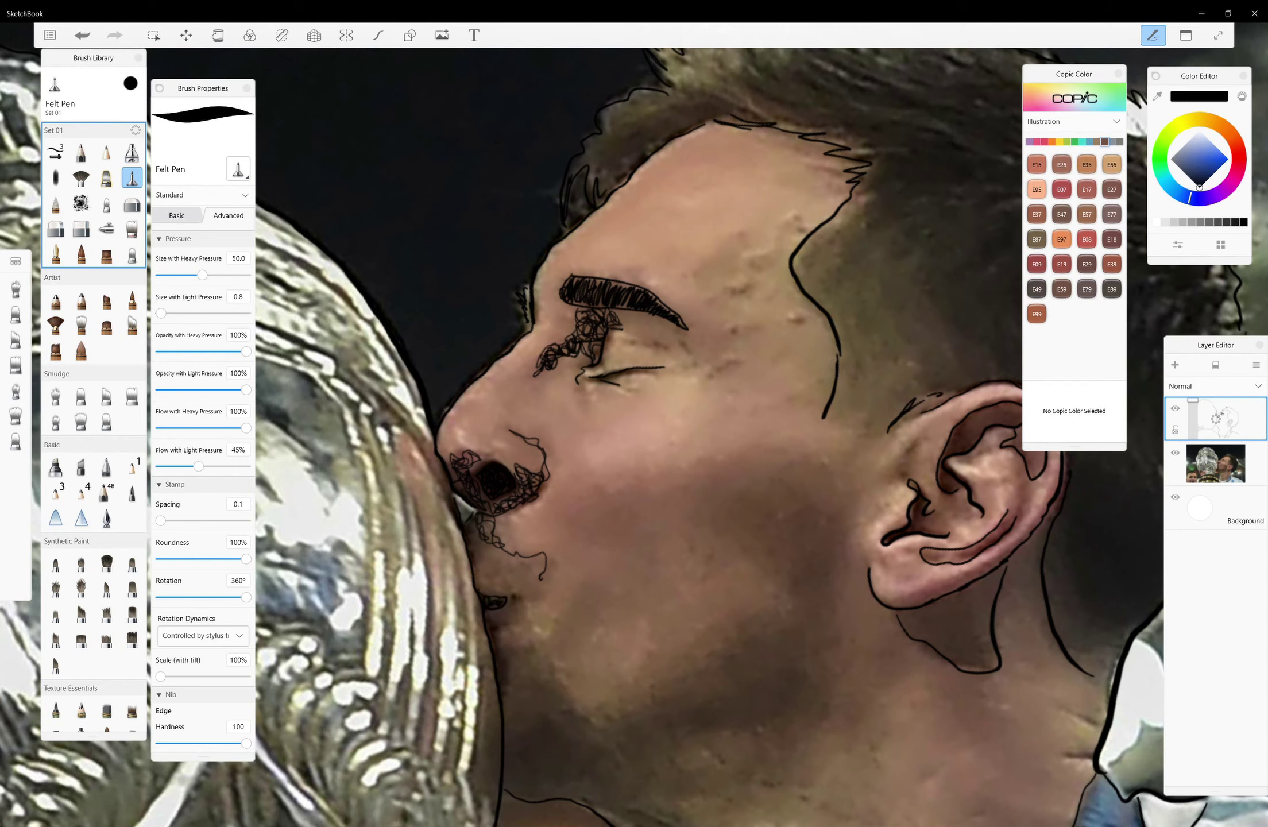
scroll(523, 589, up, 3)
mouse_move(513, 747)
mouse_down()
mouse_move(486, 618)
mouse_move(528, 595)
mouse_up()
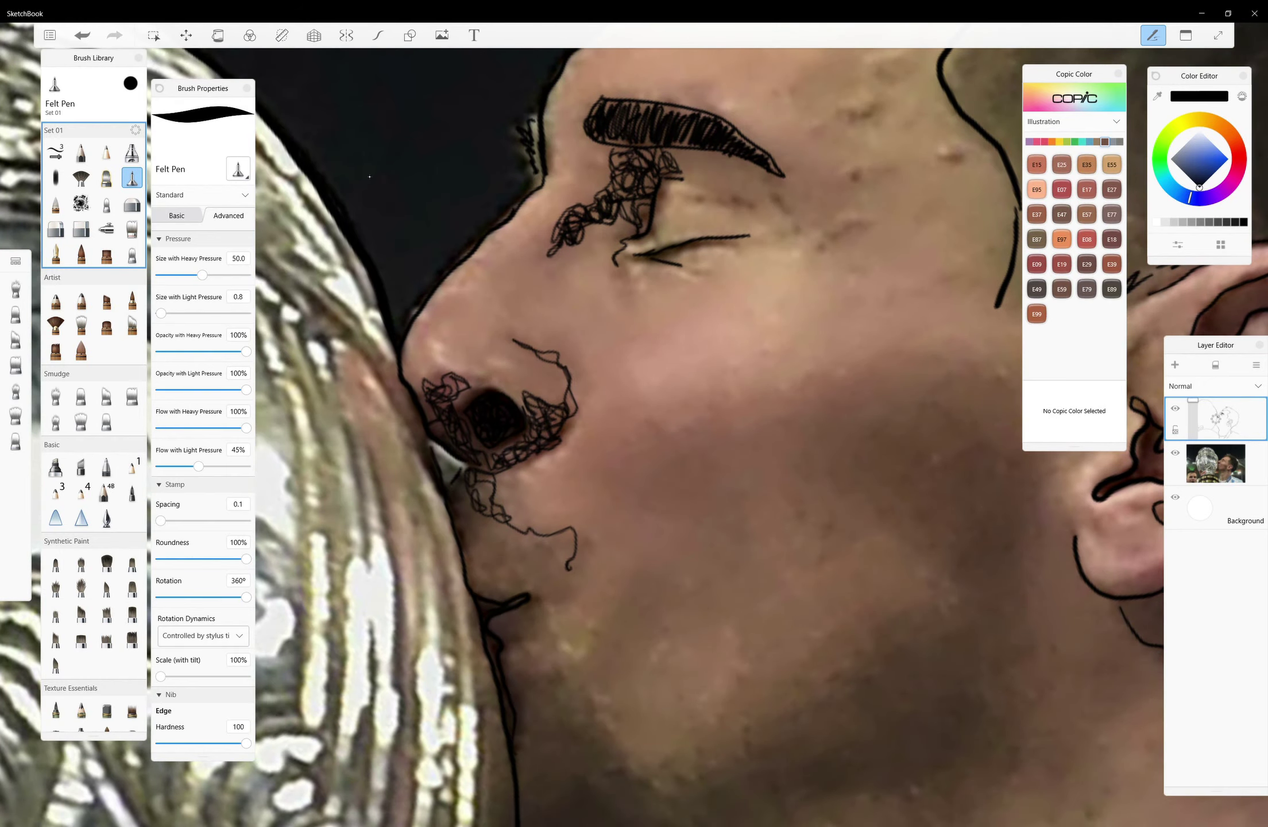
click(1175, 453)
scroll(574, 402, down, 2)
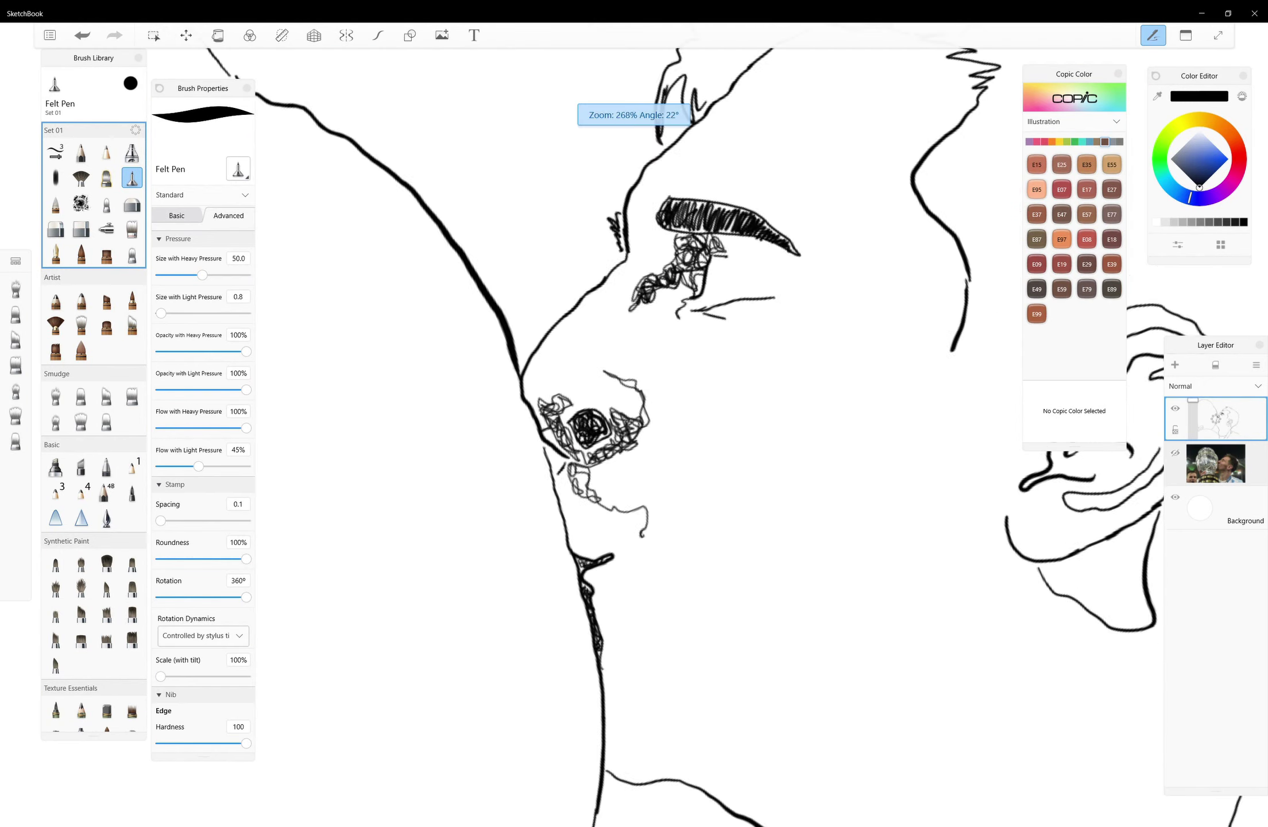
click(1175, 453)
scroll(575, 402, up, 2)
mouse_move(520, 509)
mouse_down()
mouse_move(473, 494)
mouse_move(569, 511)
mouse_move(549, 609)
mouse_move(517, 592)
mouse_move(560, 612)
mouse_move(597, 681)
mouse_move(517, 631)
mouse_move(540, 675)
mouse_up()
Scribble beard loops over the chin, along the jaw, and up onto the cheek
mouse_move(568, 620)
mouse_down()
mouse_move(529, 741)
mouse_move(638, 706)
mouse_move(551, 747)
mouse_up()
scroll(574, 402, down, 2)
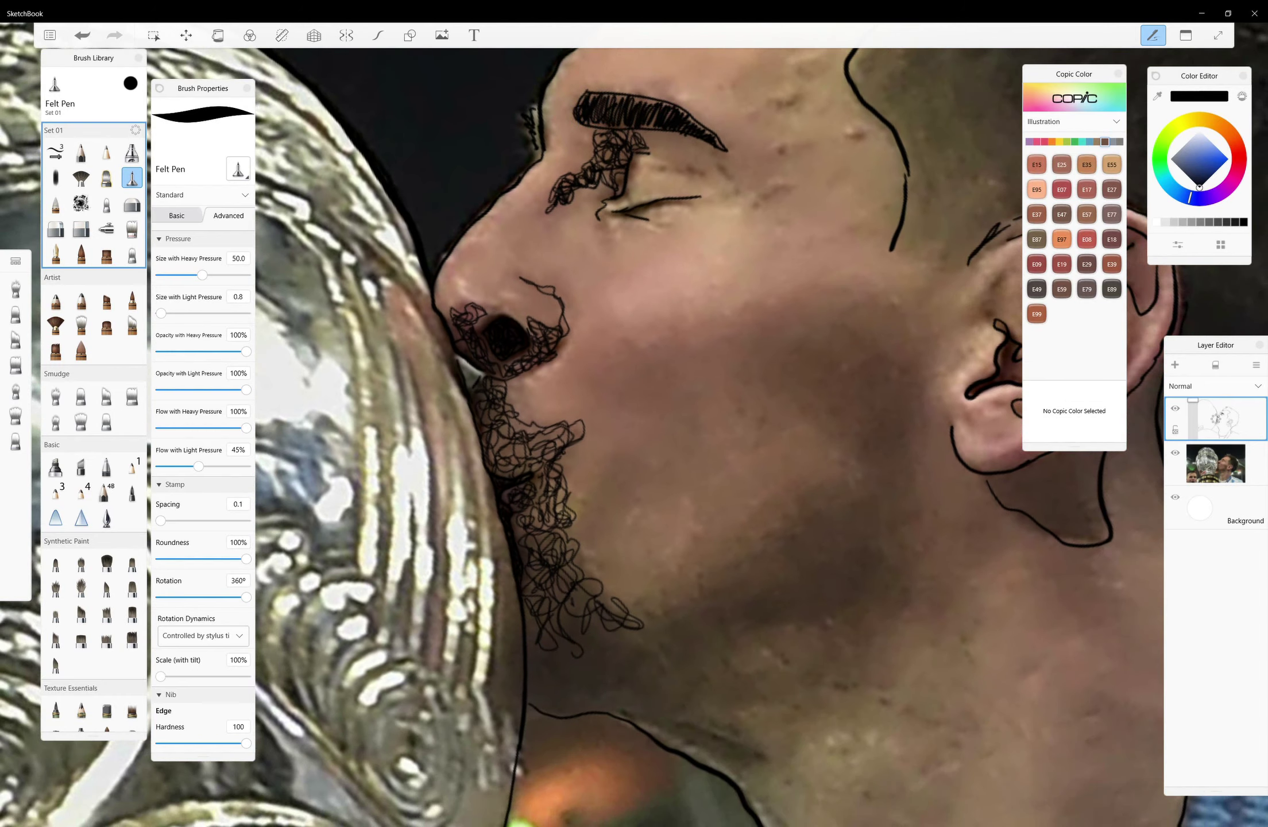
mouse_move(635, 638)
mouse_down()
mouse_move(591, 678)
mouse_move(531, 629)
mouse_move(614, 701)
mouse_move(537, 686)
mouse_move(632, 646)
mouse_up()
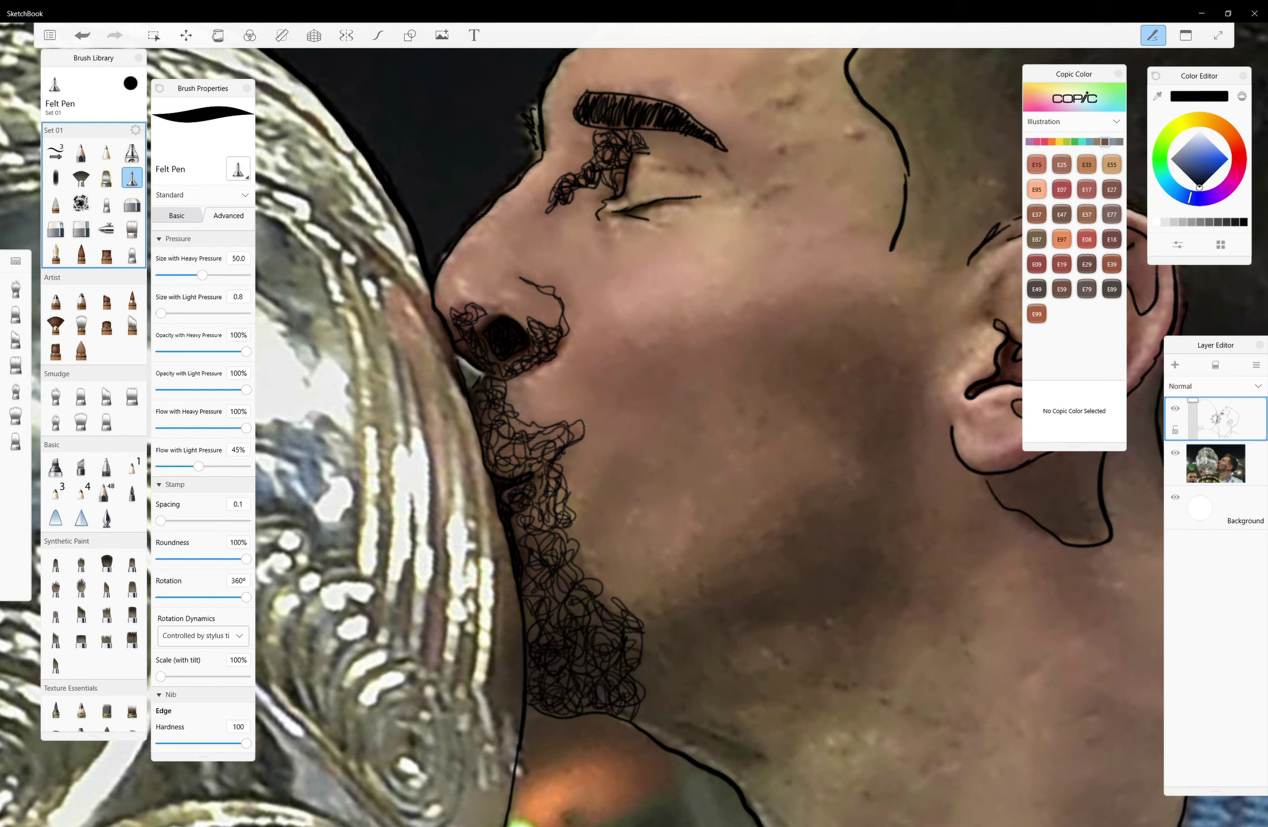
mouse_move(677, 729)
mouse_down()
mouse_move(715, 704)
mouse_move(742, 769)
mouse_up()
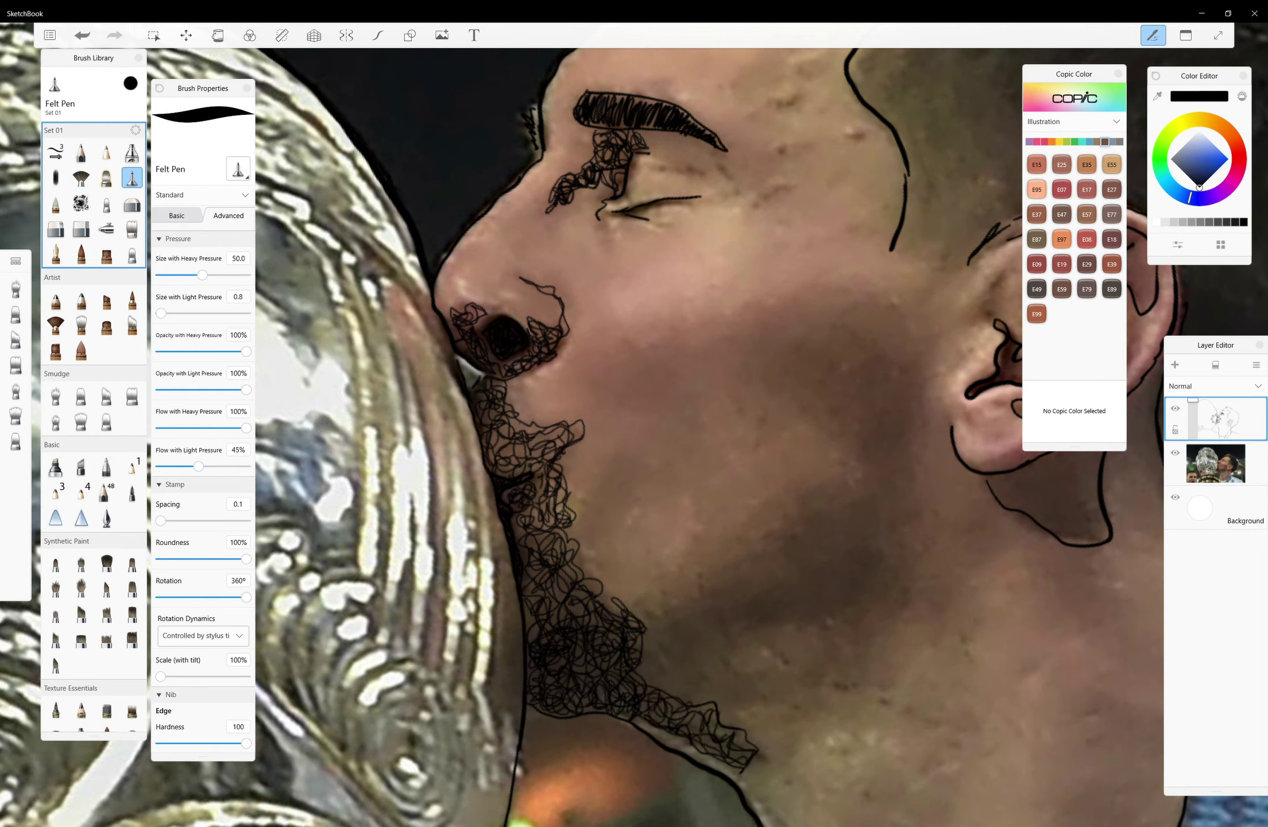
mouse_move(707, 707)
mouse_down()
mouse_move(738, 667)
mouse_move(718, 730)
mouse_up()
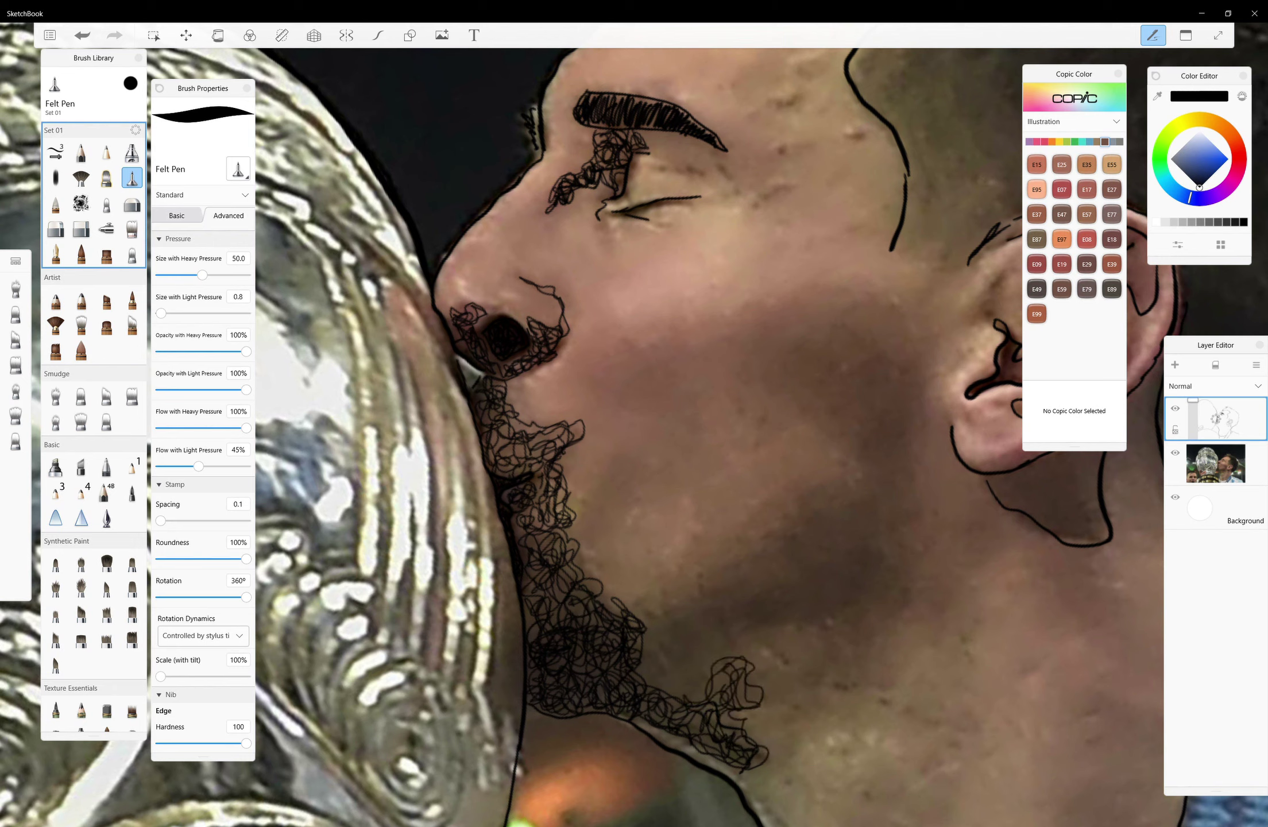
mouse_move(744, 630)
mouse_down()
mouse_move(655, 661)
mouse_move(643, 609)
mouse_move(810, 595)
mouse_up()
mouse_move(718, 591)
mouse_down()
mouse_move(770, 534)
mouse_move(718, 666)
mouse_move(804, 517)
mouse_move(792, 597)
mouse_move(850, 552)
mouse_move(856, 489)
mouse_move(873, 597)
mouse_move(930, 408)
mouse_move(816, 477)
mouse_move(948, 367)
mouse_move(942, 304)
mouse_move(965, 345)
mouse_move(827, 290)
mouse_move(769, 333)
mouse_move(571, 321)
mouse_move(804, 402)
mouse_move(633, 391)
mouse_move(614, 322)
mouse_move(591, 367)
mouse_move(609, 322)
mouse_move(669, 385)
mouse_move(626, 402)
mouse_move(666, 356)
mouse_move(713, 374)
mouse_move(747, 345)
mouse_move(764, 402)
mouse_move(695, 344)
mouse_move(804, 373)
mouse_move(810, 304)
mouse_move(902, 284)
mouse_move(879, 379)
mouse_move(833, 414)
mouse_up()
mouse_move(902, 368)
mouse_down()
mouse_move(850, 419)
mouse_move(891, 402)
mouse_move(901, 373)
mouse_up()
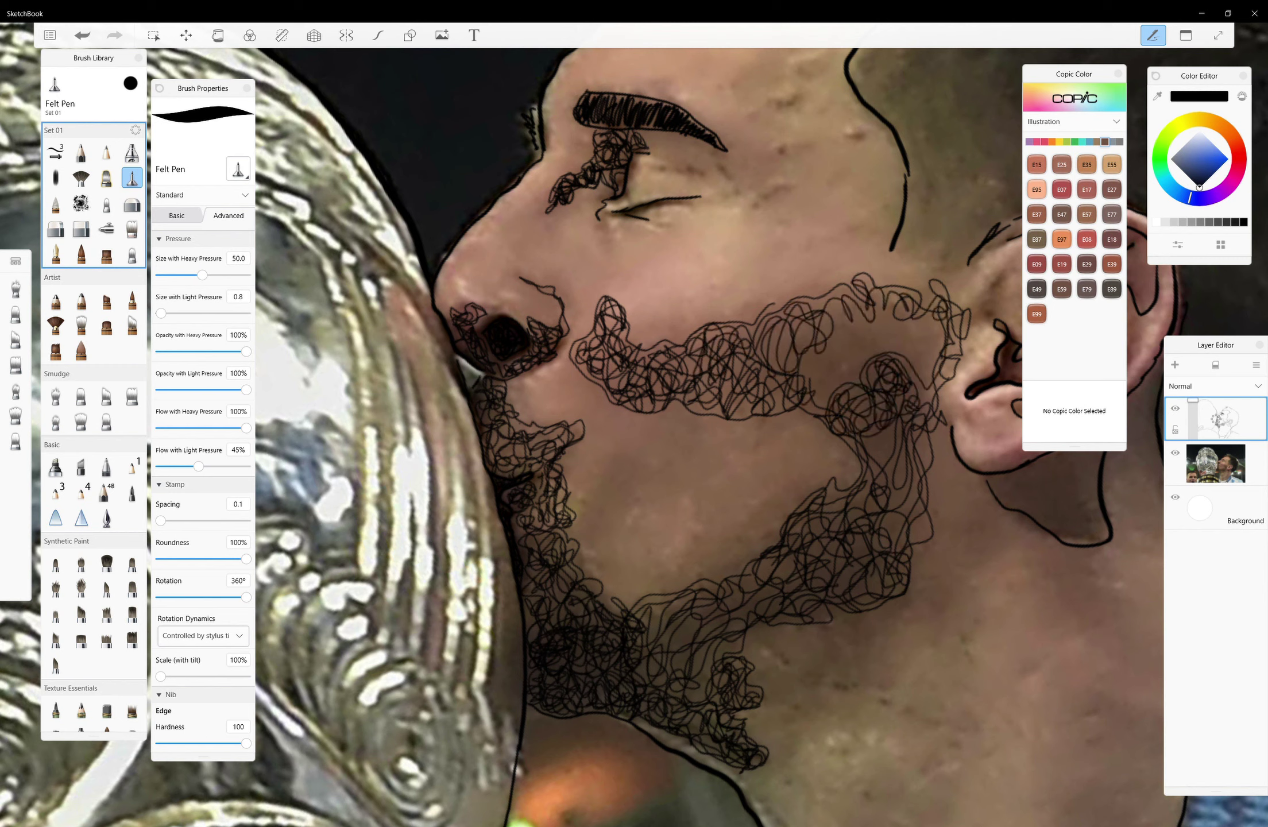
Densify the cheek beard with loops along its right edge and upper area
drag(928, 436, 885, 471)
drag(890, 414, 845, 402)
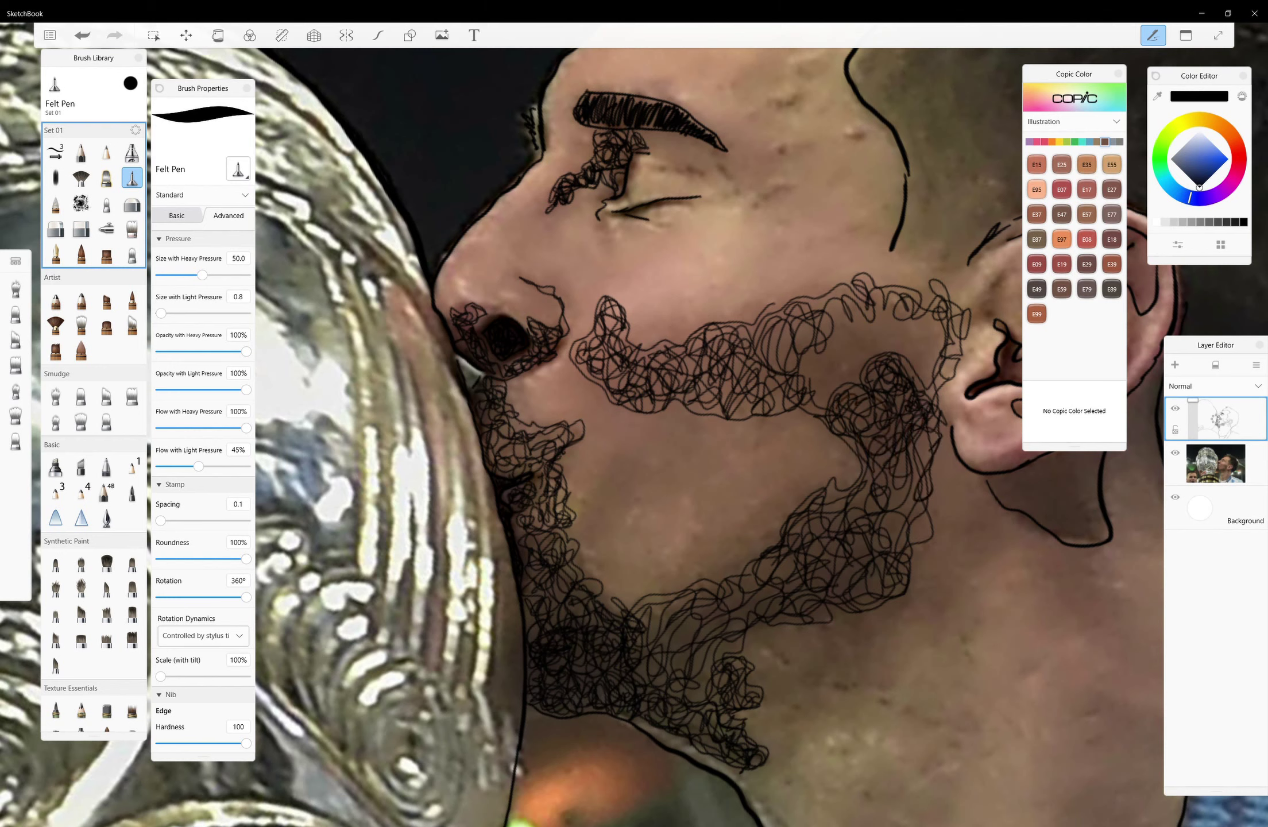
drag(885, 482, 859, 403)
drag(930, 428, 919, 473)
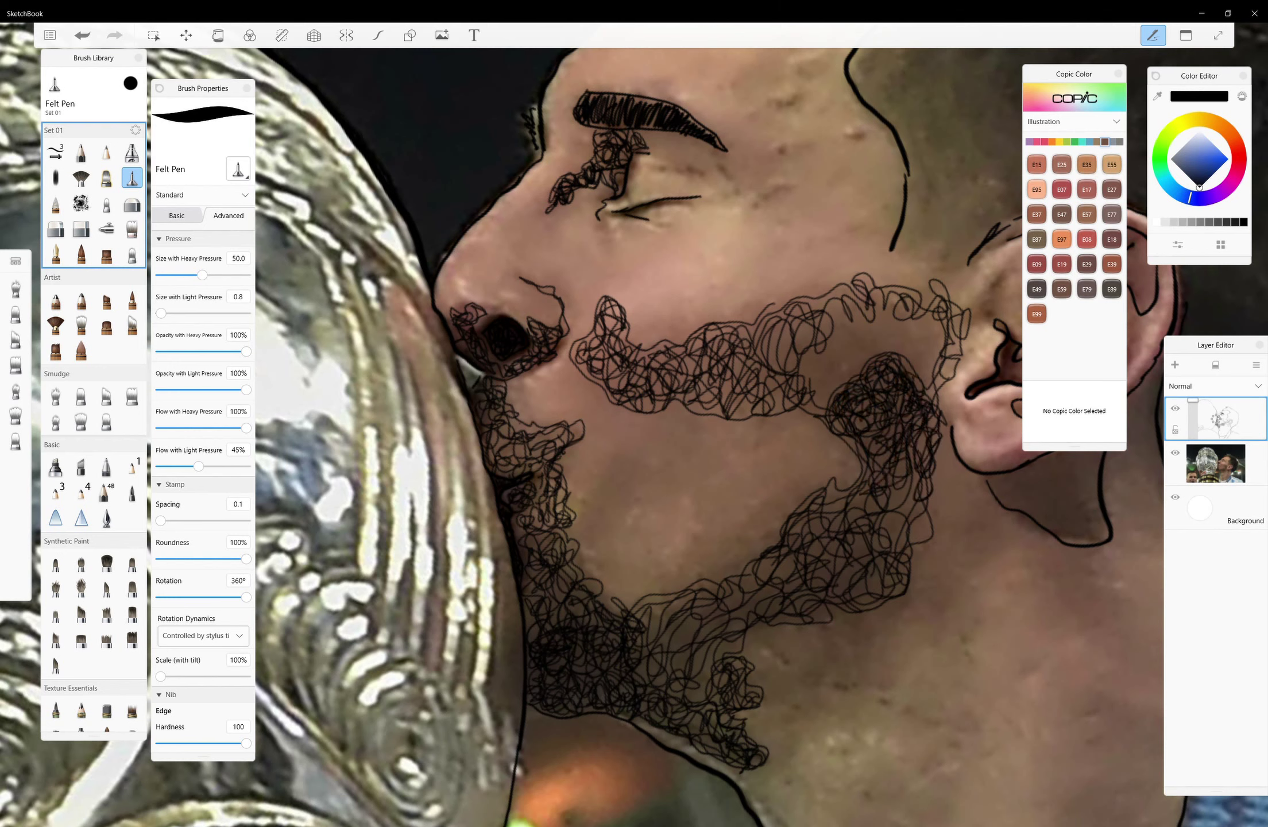
drag(919, 390, 907, 293)
mouse_move(885, 356)
mouse_down()
mouse_move(925, 327)
mouse_move(919, 382)
mouse_move(827, 299)
mouse_move(787, 368)
mouse_up()
mouse_move(833, 322)
mouse_down()
mouse_move(741, 413)
mouse_move(827, 397)
mouse_up()
Fill the lower beard and its right edge near the neck with dense loops
mouse_move(939, 396)
mouse_down()
mouse_move(942, 608)
mouse_move(770, 755)
mouse_up()
mouse_move(769, 649)
mouse_down()
mouse_move(759, 718)
mouse_move(781, 638)
mouse_up()
mouse_move(766, 741)
mouse_down()
mouse_move(816, 646)
mouse_move(908, 612)
mouse_move(784, 707)
mouse_up()
mouse_move(807, 629)
mouse_down()
mouse_move(878, 678)
mouse_move(867, 604)
mouse_up()
mouse_move(881, 672)
mouse_down()
mouse_move(919, 598)
mouse_move(838, 672)
mouse_move(944, 540)
mouse_up()
mouse_move(953, 609)
mouse_down()
mouse_move(965, 520)
mouse_move(942, 440)
mouse_move(930, 548)
mouse_up()
drag(896, 488, 861, 514)
drag(936, 477, 985, 548)
mouse_move(971, 493)
mouse_down()
mouse_move(1005, 537)
mouse_move(930, 586)
mouse_move(856, 592)
mouse_up()
drag(816, 603, 784, 623)
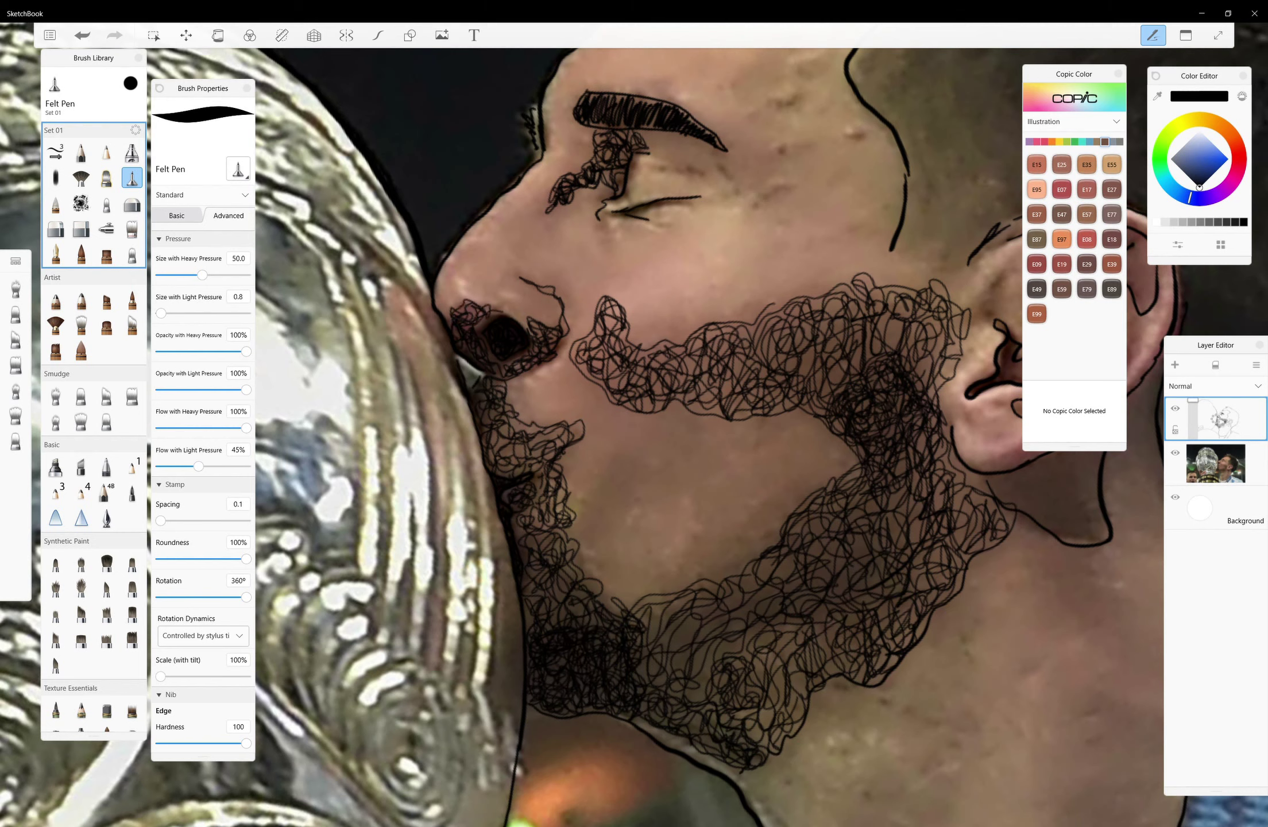
Scribble along the top of the moustache band, filling gaps in the upper beard
mouse_move(611, 345)
mouse_down()
mouse_move(732, 327)
mouse_move(718, 411)
mouse_up()
drag(844, 284, 787, 396)
mouse_move(767, 333)
mouse_down()
mouse_move(882, 282)
mouse_move(876, 356)
mouse_up()
drag(827, 344, 752, 391)
Add loops to the lower, middle and left beard, then pan to show the head and ear
drag(700, 615, 654, 675)
mouse_move(753, 574)
mouse_down()
mouse_move(723, 623)
mouse_move(643, 643)
mouse_up()
drag(775, 606, 761, 744)
drag(815, 654, 862, 638)
mouse_move(942, 471)
mouse_down()
mouse_move(976, 505)
mouse_move(769, 580)
mouse_up()
drag(603, 517, 586, 606)
drag(540, 505, 537, 580)
drag(490, 52, 369, 176)
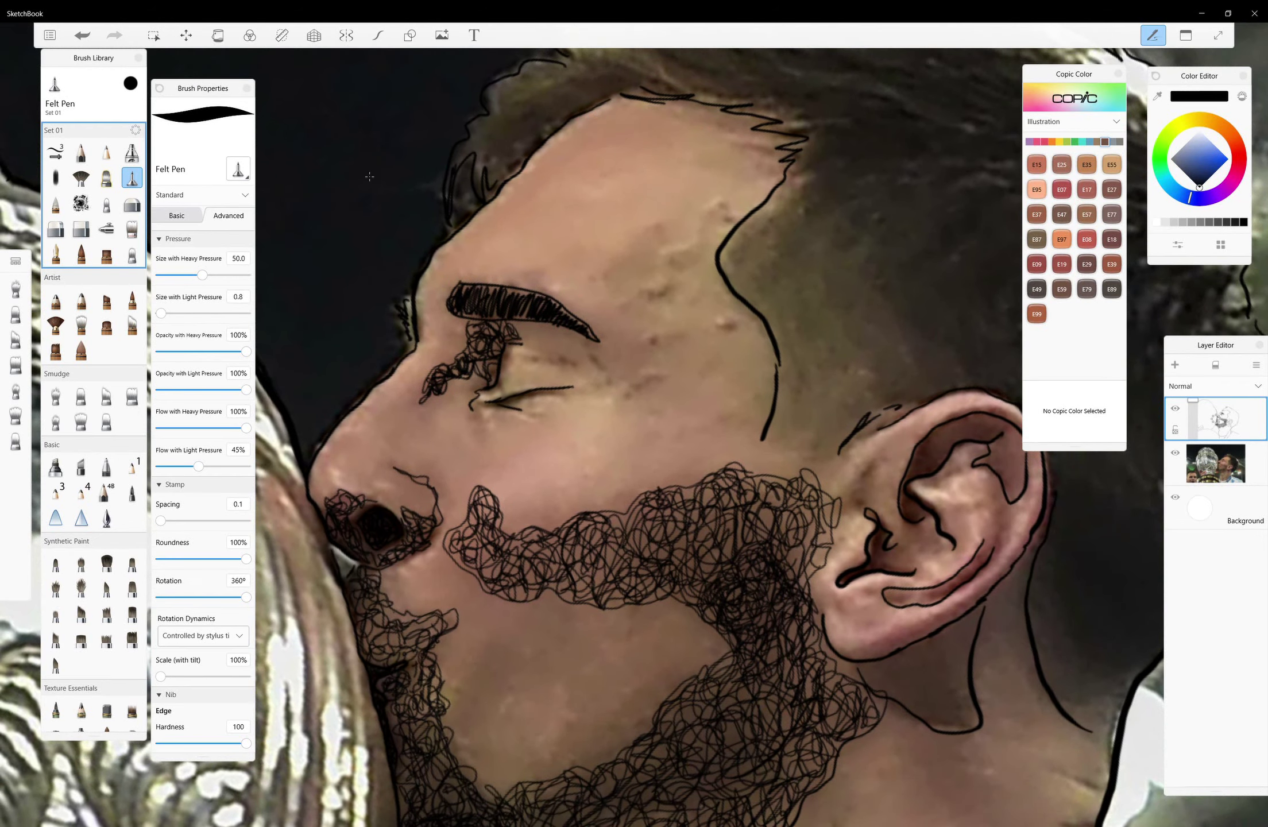
Scribble over the eye-to-temple patch and redo the squiggles along the nose bridge
mouse_move(626, 353)
mouse_down()
mouse_move(638, 258)
mouse_move(654, 379)
mouse_move(706, 391)
mouse_move(643, 310)
mouse_move(677, 242)
mouse_move(718, 218)
mouse_move(643, 316)
mouse_up()
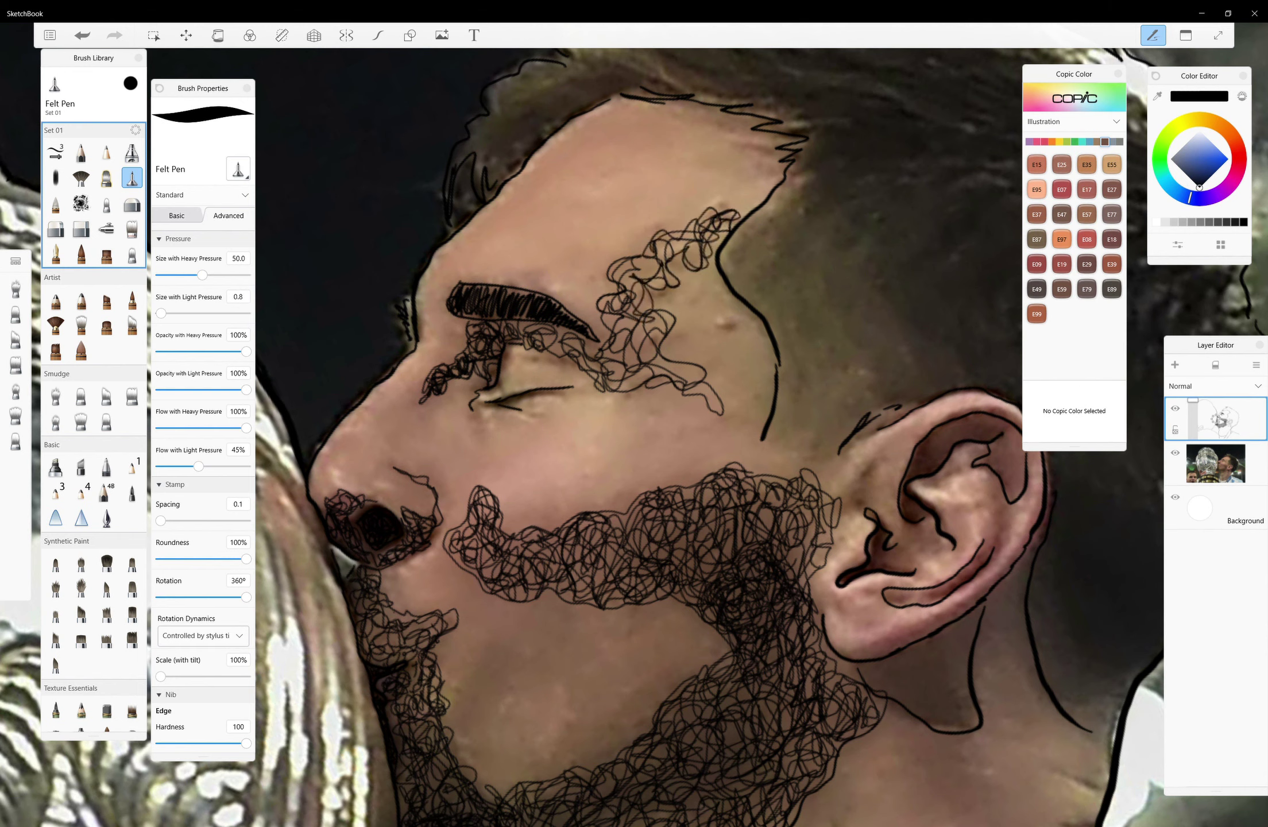
mouse_move(608, 368)
mouse_down()
mouse_move(758, 419)
mouse_move(753, 362)
mouse_move(655, 241)
mouse_move(724, 304)
mouse_move(764, 379)
mouse_move(732, 342)
mouse_move(672, 333)
mouse_move(695, 298)
mouse_up()
mouse_move(764, 425)
mouse_down()
mouse_move(723, 235)
mouse_move(611, 299)
mouse_move(661, 379)
mouse_up()
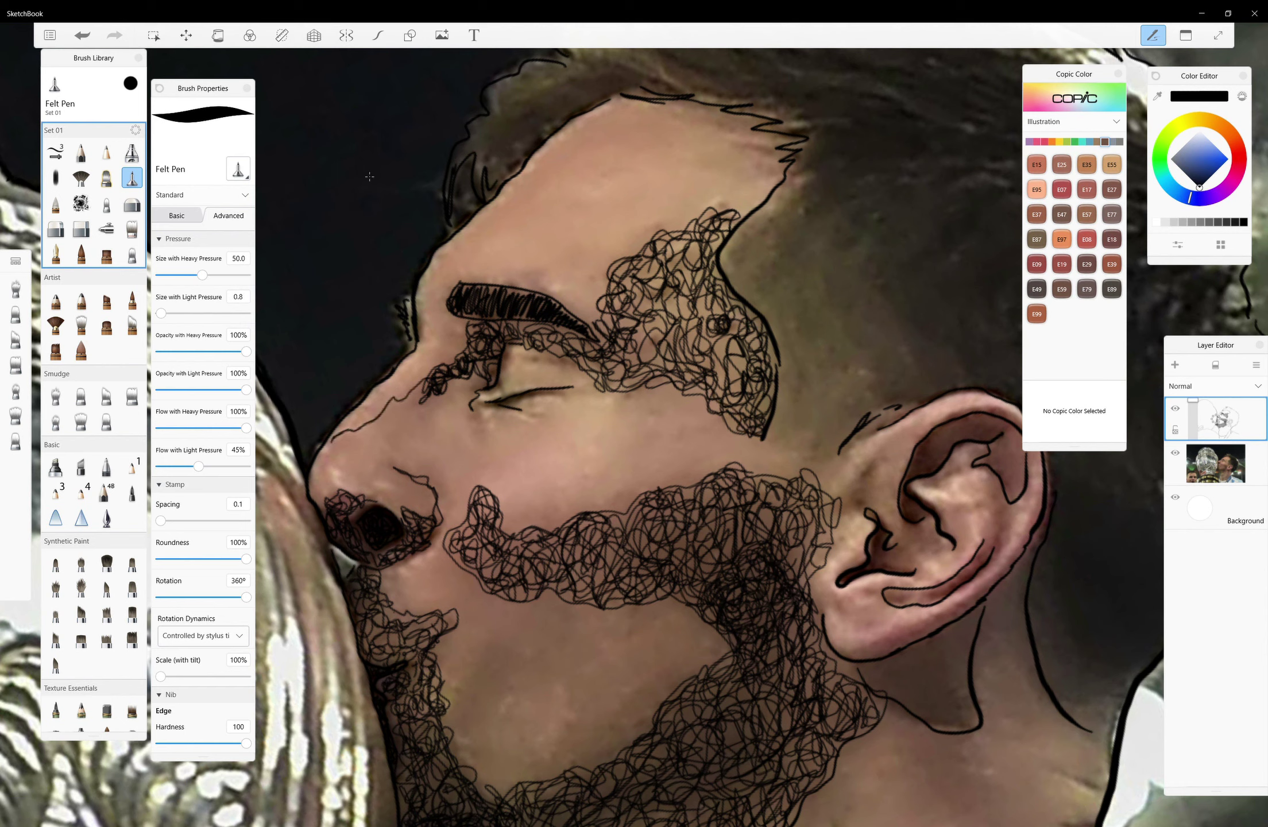
key(ctrl+z)
mouse_move(422, 390)
mouse_down()
mouse_move(411, 414)
mouse_move(330, 453)
mouse_move(428, 514)
mouse_up()
mouse_move(414, 405)
mouse_down()
mouse_move(319, 488)
mouse_move(414, 437)
mouse_up()
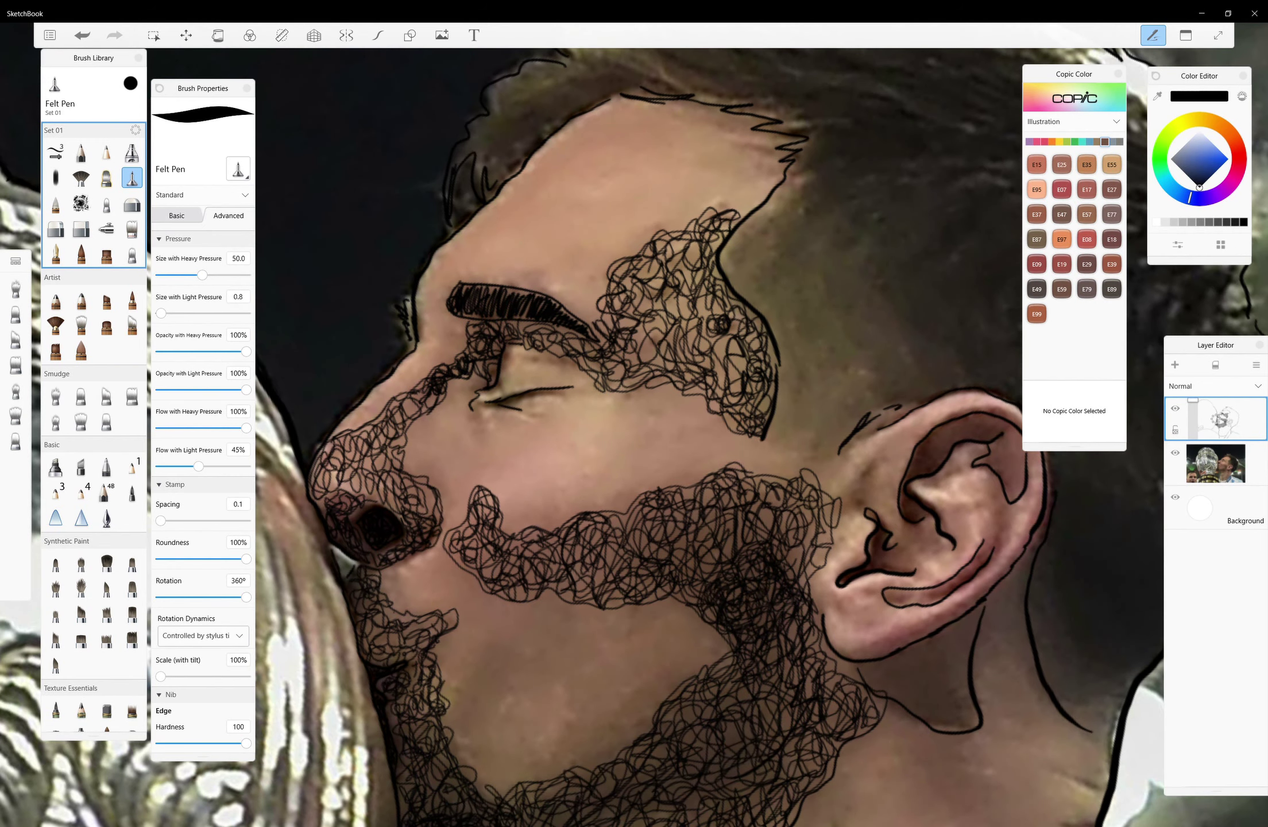
Add a new empty layer and hide the finished line-art layer
scroll(632, 431, down, 2)
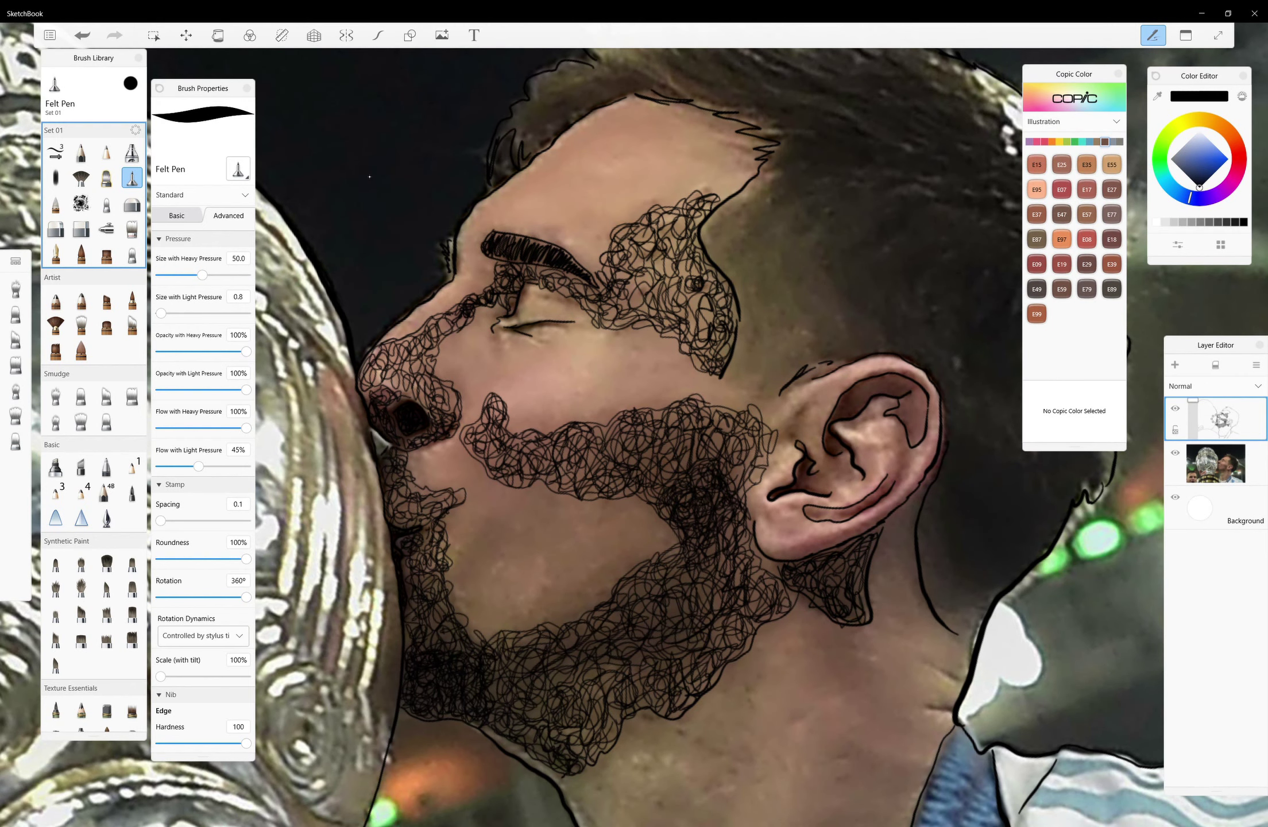
click(1175, 365)
click(1175, 452)
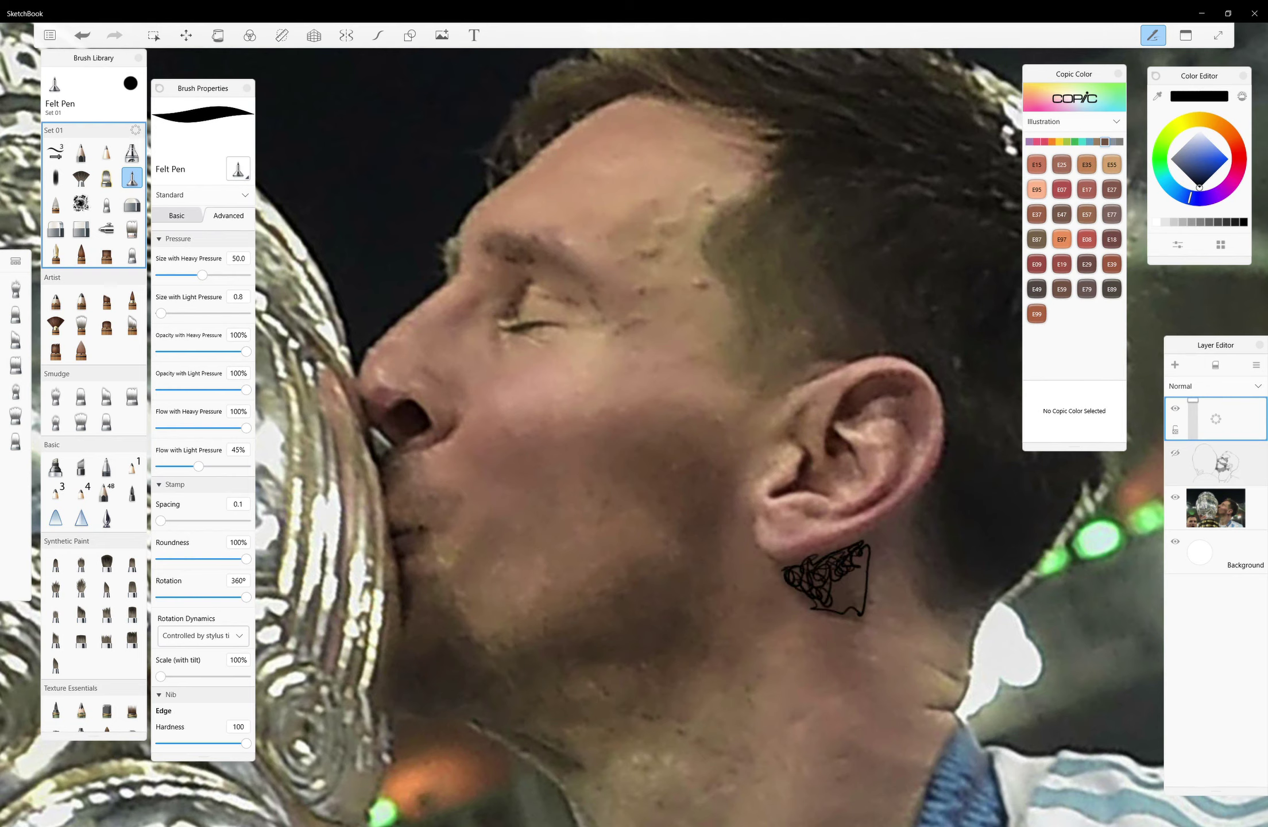
Scribble dense black felt-pen patches over the cheek, jaw and chin
mouse_move(712, 459)
mouse_down()
mouse_move(644, 505)
mouse_move(717, 488)
mouse_move(655, 460)
mouse_move(704, 505)
mouse_move(667, 505)
mouse_move(667, 517)
mouse_up()
drag(712, 577, 632, 652)
mouse_move(689, 597)
mouse_down()
mouse_move(575, 620)
mouse_move(678, 649)
mouse_up()
drag(643, 575, 603, 620)
drag(706, 575, 471, 678)
mouse_move(437, 592)
mouse_down()
mouse_move(407, 649)
mouse_move(523, 707)
mouse_move(604, 661)
mouse_up()
mouse_move(517, 672)
mouse_down()
mouse_move(425, 585)
mouse_move(477, 700)
mouse_move(437, 695)
mouse_up()
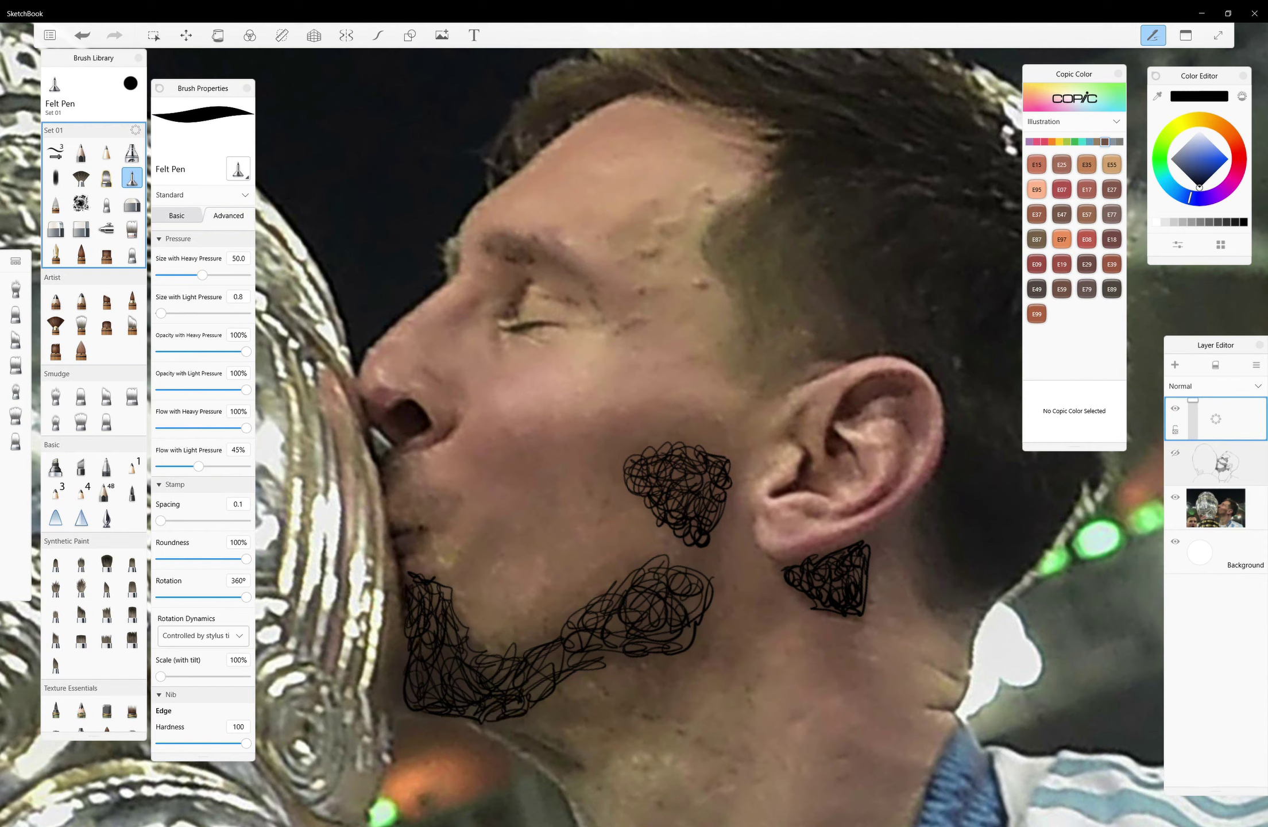
Darken the nostril, stroke along the jaw and neck, and redraw the eyelid line
drag(412, 417, 402, 423)
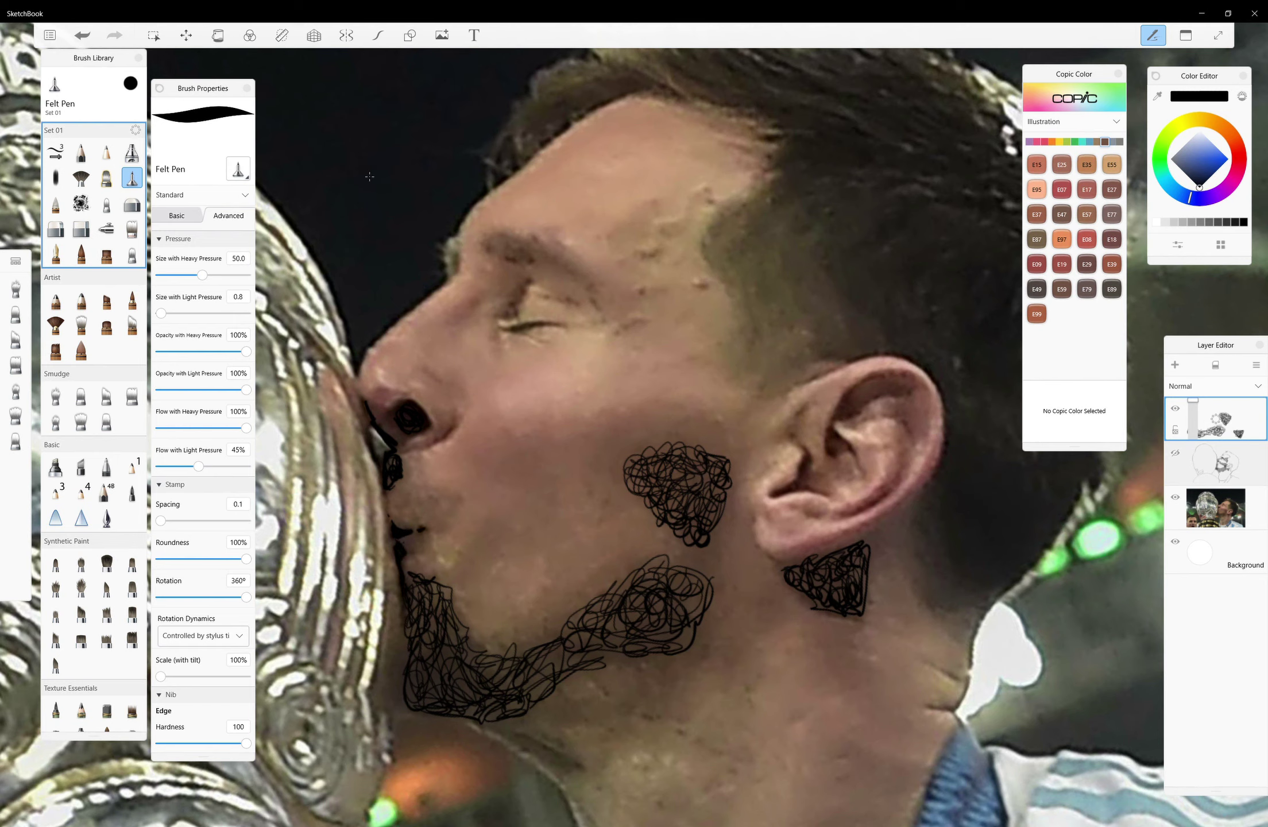
mouse_move(551, 698)
mouse_down()
mouse_move(583, 767)
mouse_move(517, 724)
mouse_move(617, 617)
mouse_move(698, 609)
mouse_up()
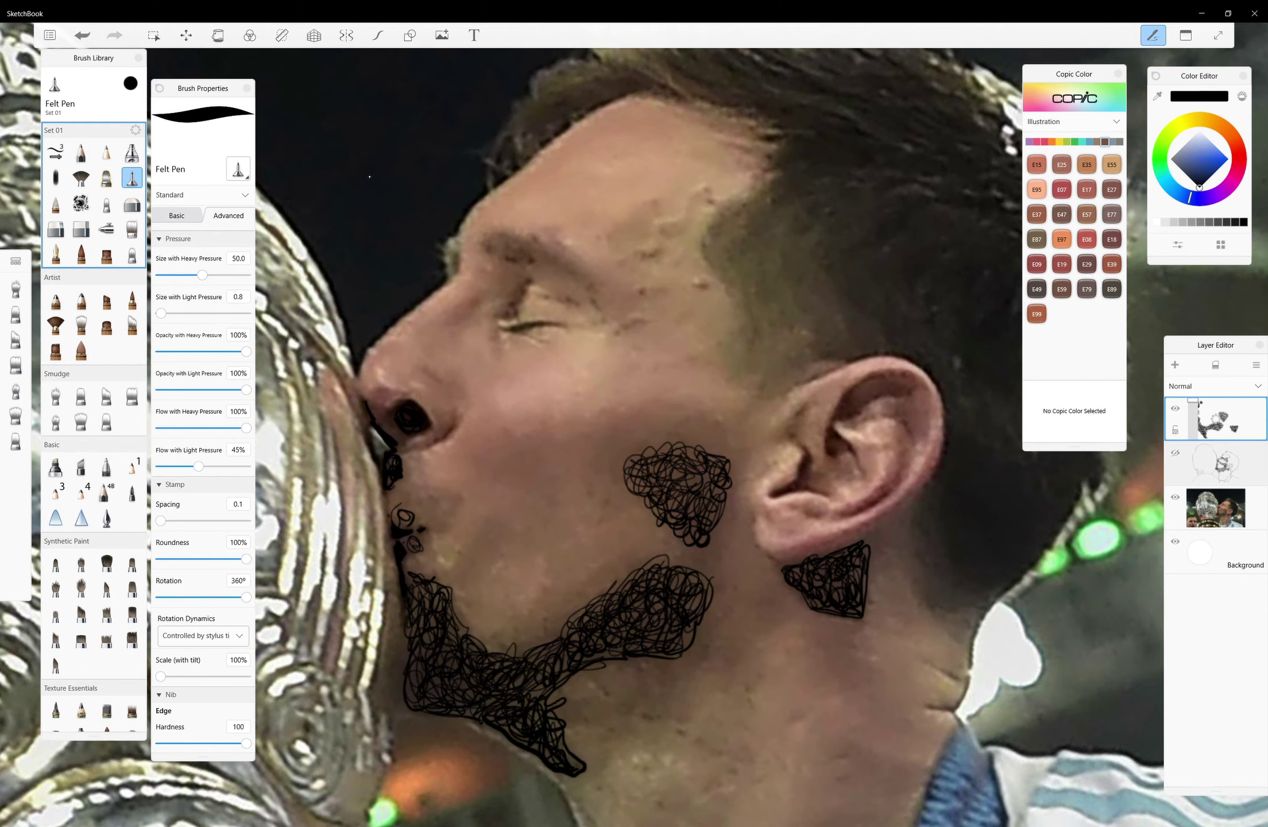
drag(505, 317, 526, 290)
scroll(549, 224, up, 3)
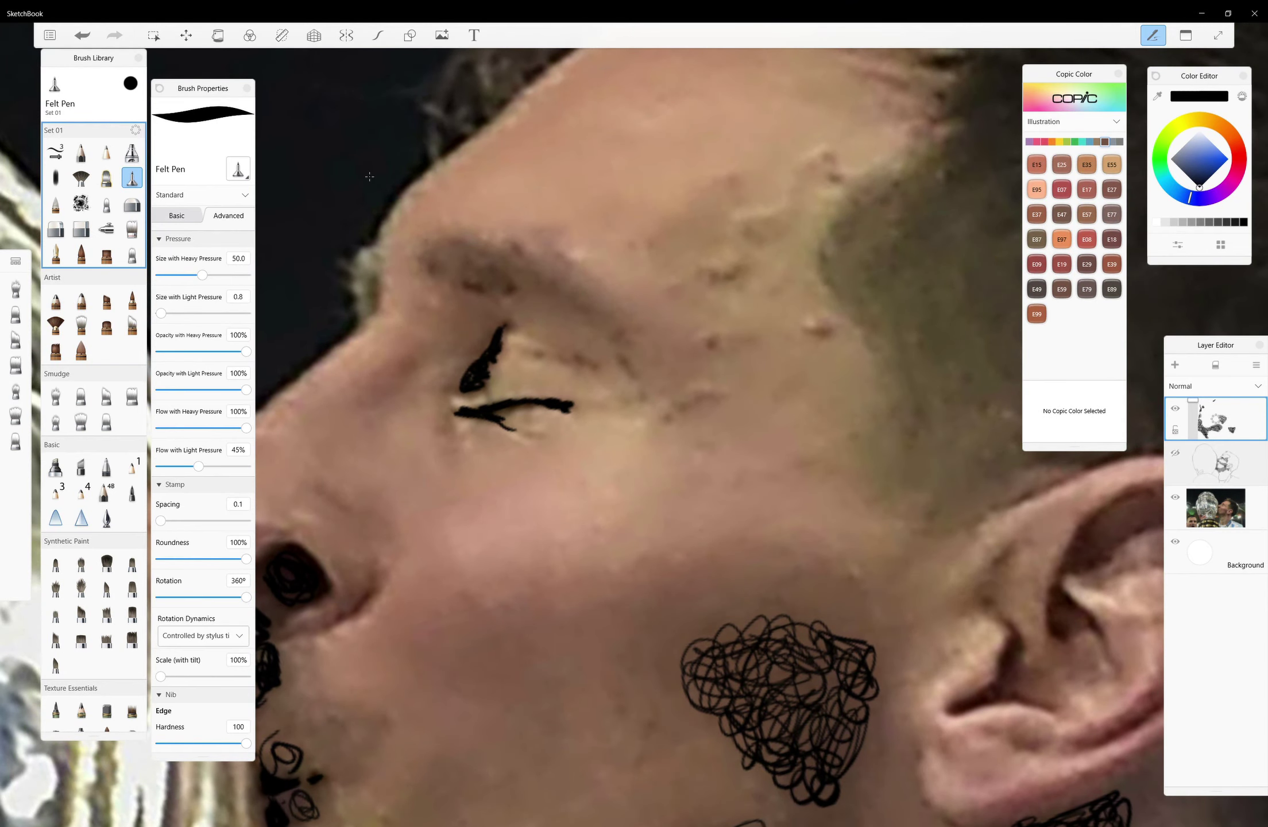
key(ctrl+z)
key(ctrl+z)
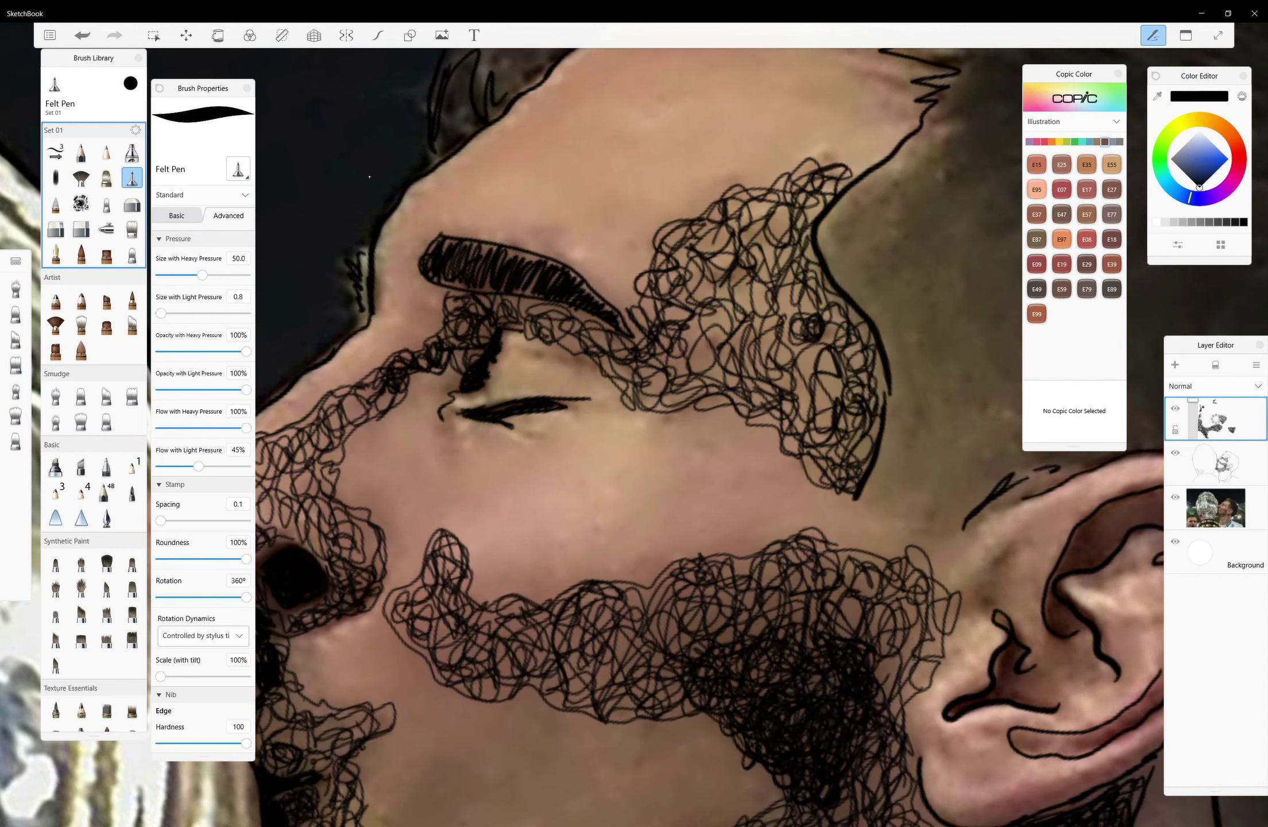
key(ctrl+z)
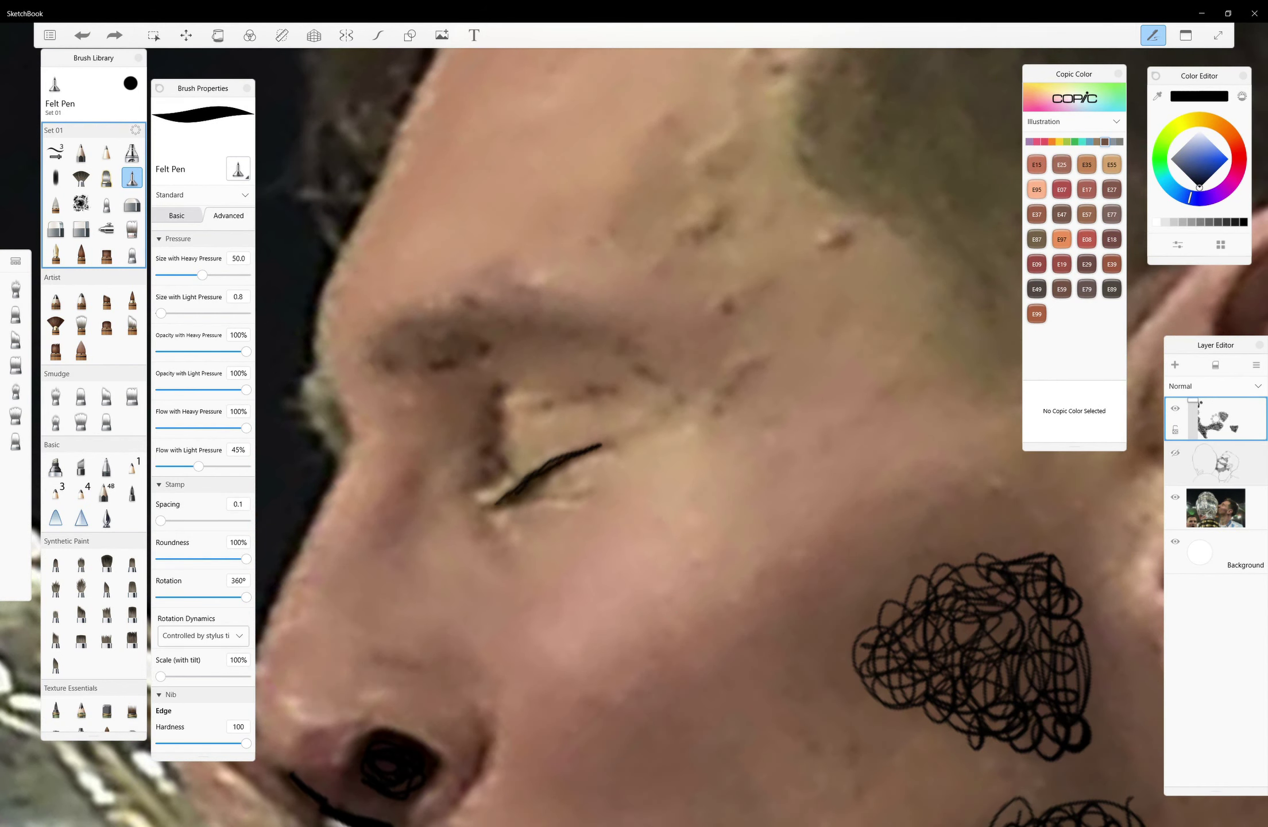
drag(502, 391, 497, 402)
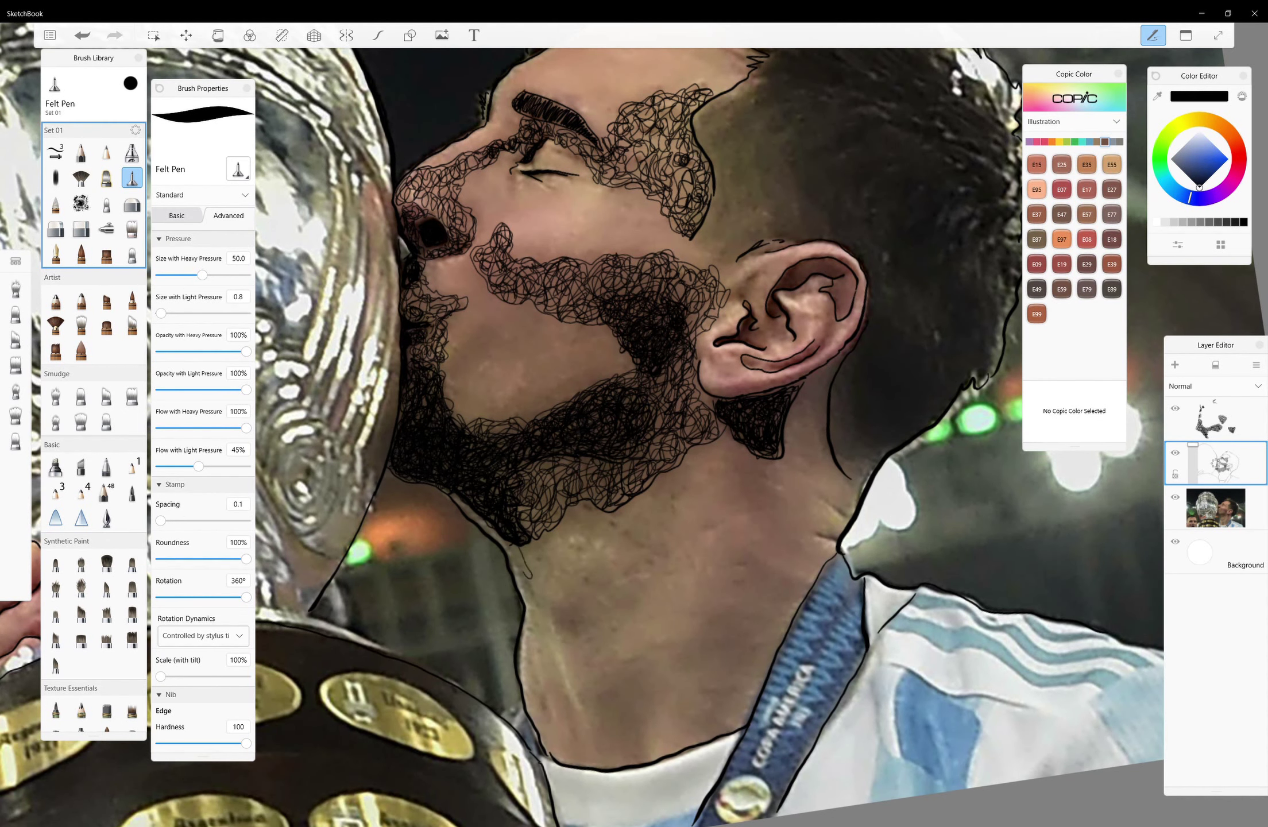
Cover both sides of the neck with looping felt-pen scribbles
mouse_move(520, 551)
mouse_down()
mouse_move(583, 692)
mouse_move(609, 609)
mouse_move(644, 662)
mouse_move(626, 741)
mouse_move(638, 580)
mouse_move(681, 465)
mouse_move(598, 529)
mouse_move(512, 563)
mouse_move(666, 477)
mouse_move(575, 569)
mouse_move(621, 574)
mouse_move(632, 678)
mouse_move(563, 632)
mouse_up()
mouse_move(603, 678)
mouse_down()
mouse_move(537, 557)
mouse_move(552, 697)
mouse_up()
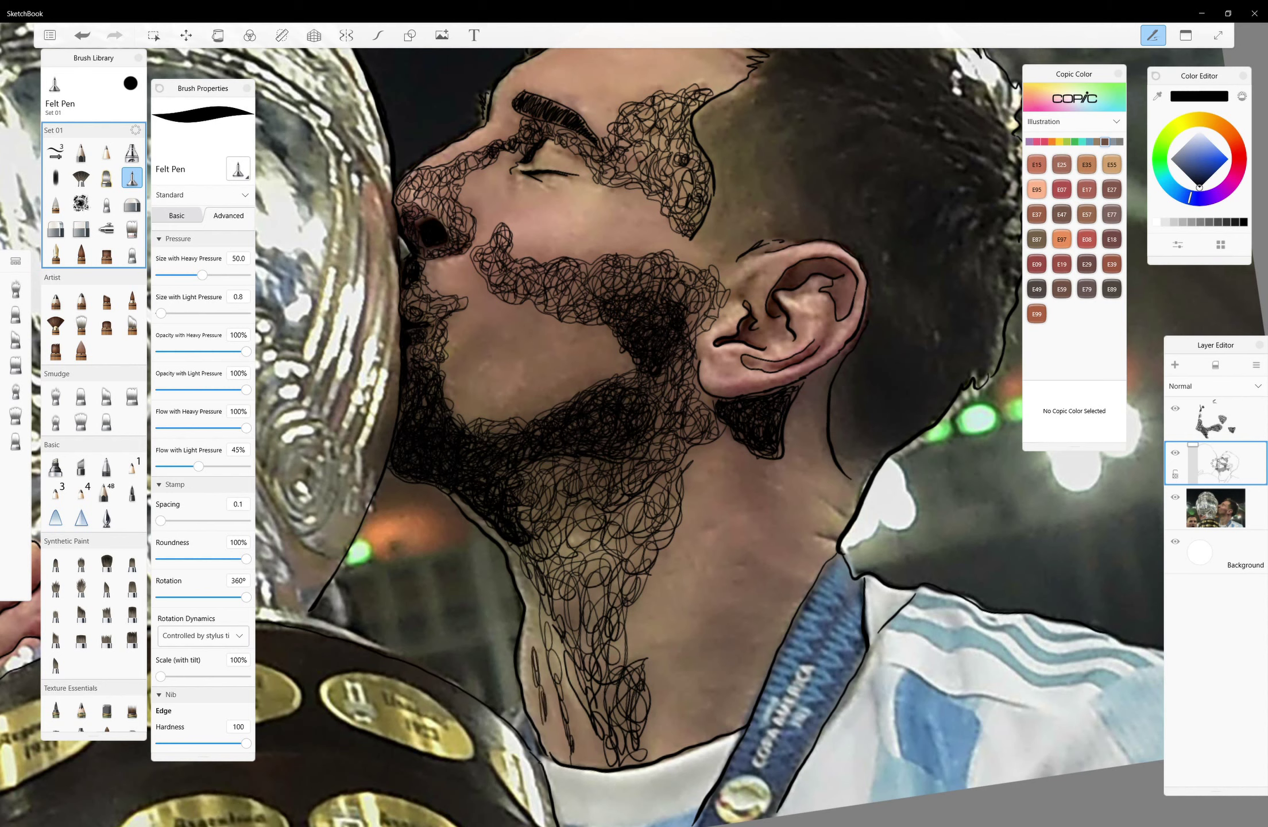
mouse_move(658, 425)
mouse_down()
mouse_move(589, 554)
mouse_move(629, 632)
mouse_move(597, 574)
mouse_up()
mouse_move(758, 442)
mouse_down()
mouse_move(752, 529)
mouse_move(775, 557)
mouse_move(689, 654)
mouse_move(746, 574)
mouse_move(773, 626)
mouse_move(695, 681)
mouse_move(687, 725)
mouse_move(798, 580)
mouse_up()
drag(699, 643, 778, 623)
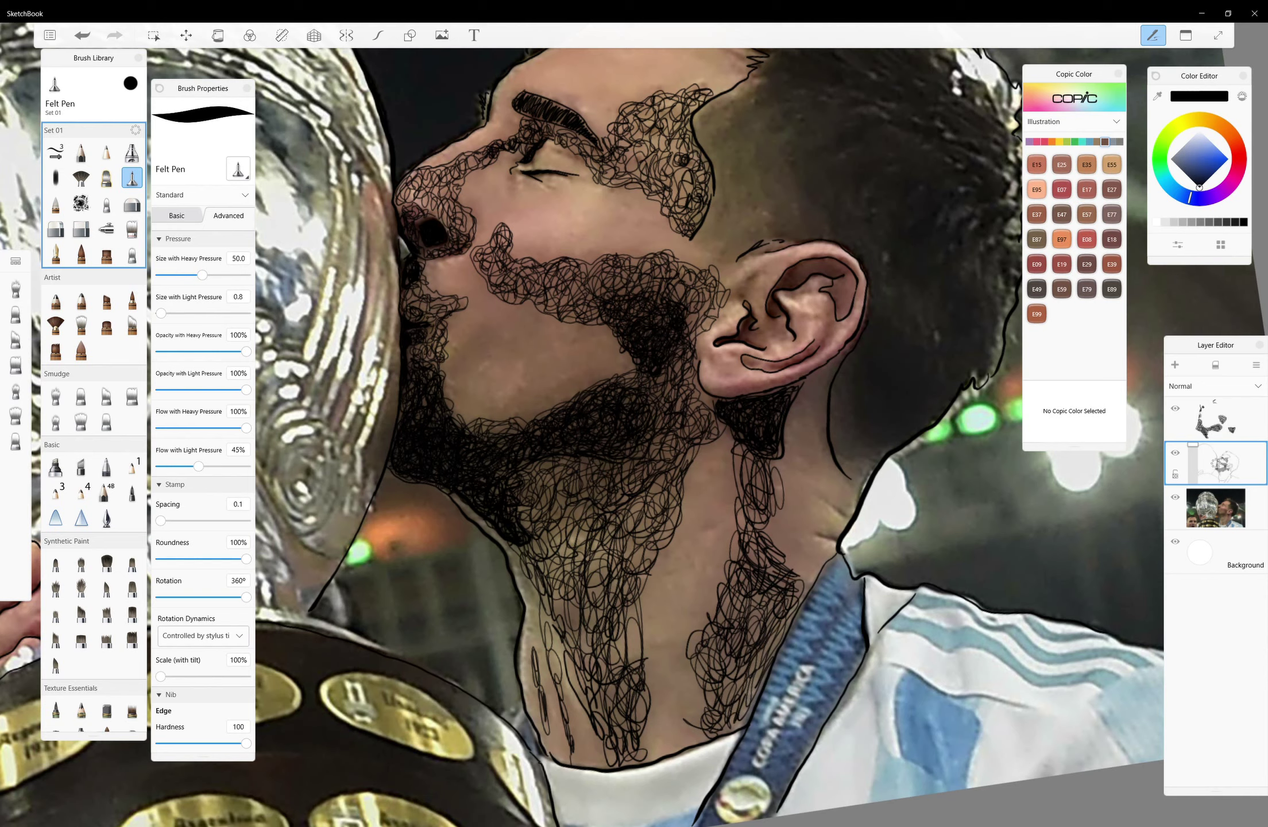
drag(767, 491, 781, 572)
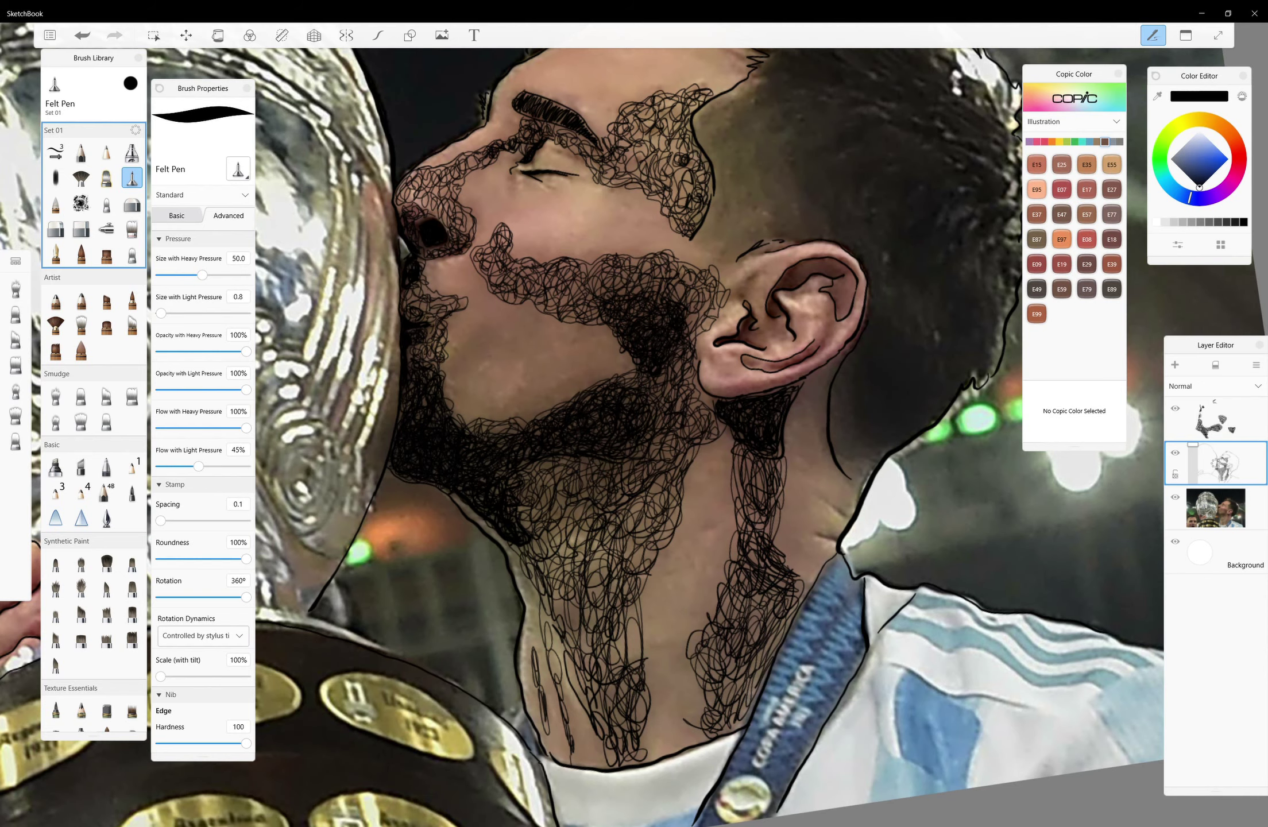
Zoom in and fill the ear canal and the ear's upper, lower and inner folds with scribbles
scroll(900, 396, up, 2)
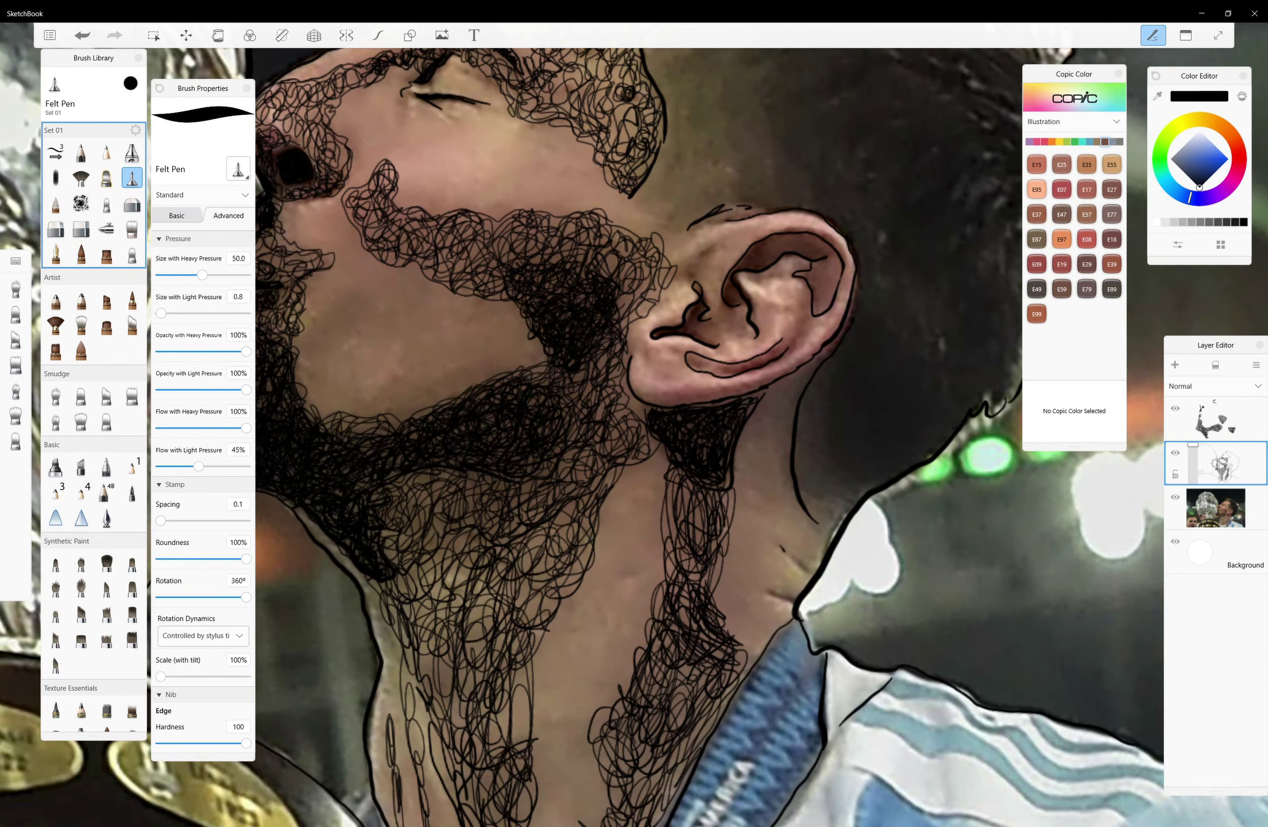
scroll(770, 247, up, 4)
mouse_move(671, 515)
mouse_down()
mouse_move(698, 575)
mouse_move(655, 660)
mouse_up()
mouse_move(757, 504)
mouse_down()
mouse_move(730, 454)
mouse_move(776, 298)
mouse_move(861, 270)
mouse_move(850, 299)
mouse_move(930, 344)
mouse_move(953, 408)
mouse_up()
drag(901, 319, 953, 416)
mouse_move(927, 533)
mouse_down()
mouse_move(924, 573)
mouse_move(821, 659)
mouse_up()
mouse_move(795, 512)
mouse_down()
mouse_move(744, 551)
mouse_move(764, 494)
mouse_up()
drag(787, 566, 726, 614)
mouse_move(655, 411)
mouse_down()
mouse_move(637, 506)
mouse_move(615, 522)
mouse_up()
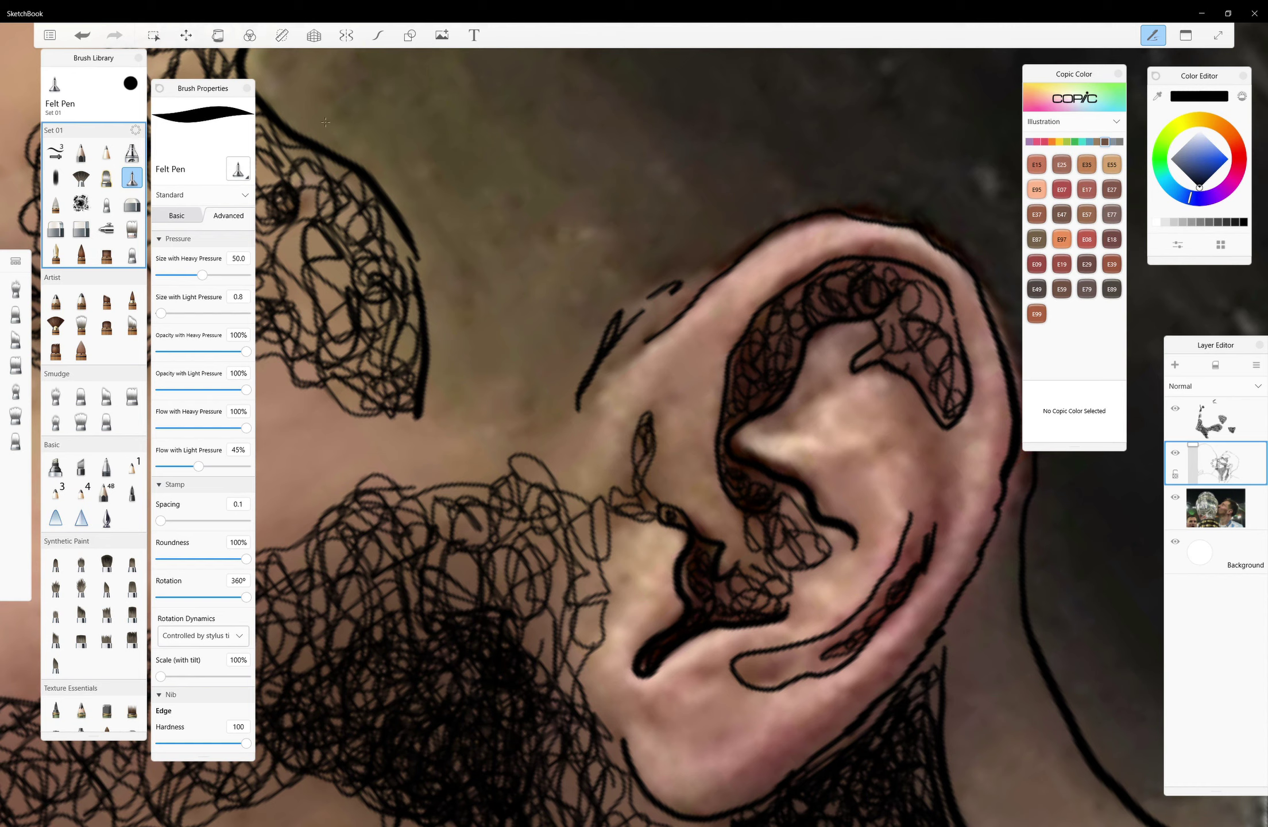
mouse_move(947, 528)
mouse_down()
mouse_move(919, 381)
mouse_move(924, 437)
mouse_up()
mouse_move(830, 376)
mouse_down()
mouse_move(761, 425)
mouse_move(827, 380)
mouse_up()
Extend the scribbles from below the ear down onto the neck
mouse_move(735, 792)
mouse_down()
mouse_move(873, 683)
mouse_move(999, 493)
mouse_up()
drag(810, 741, 718, 810)
scroll(632, 425, down, 2)
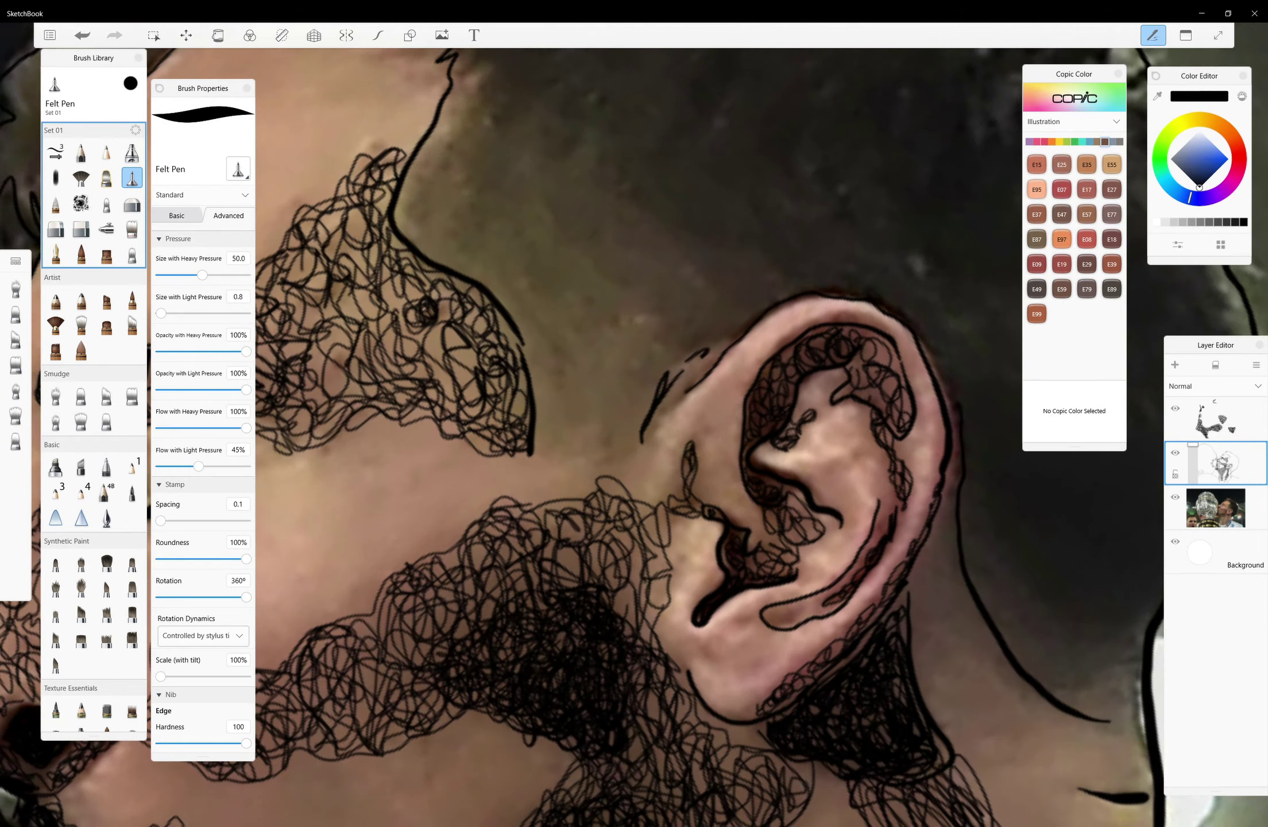
scroll(632, 425, down, 3)
scroll(631, 425, up, 3)
Hide the scribble sketch layers and add a new empty layer above the photo
click(1175, 364)
click(1175, 497)
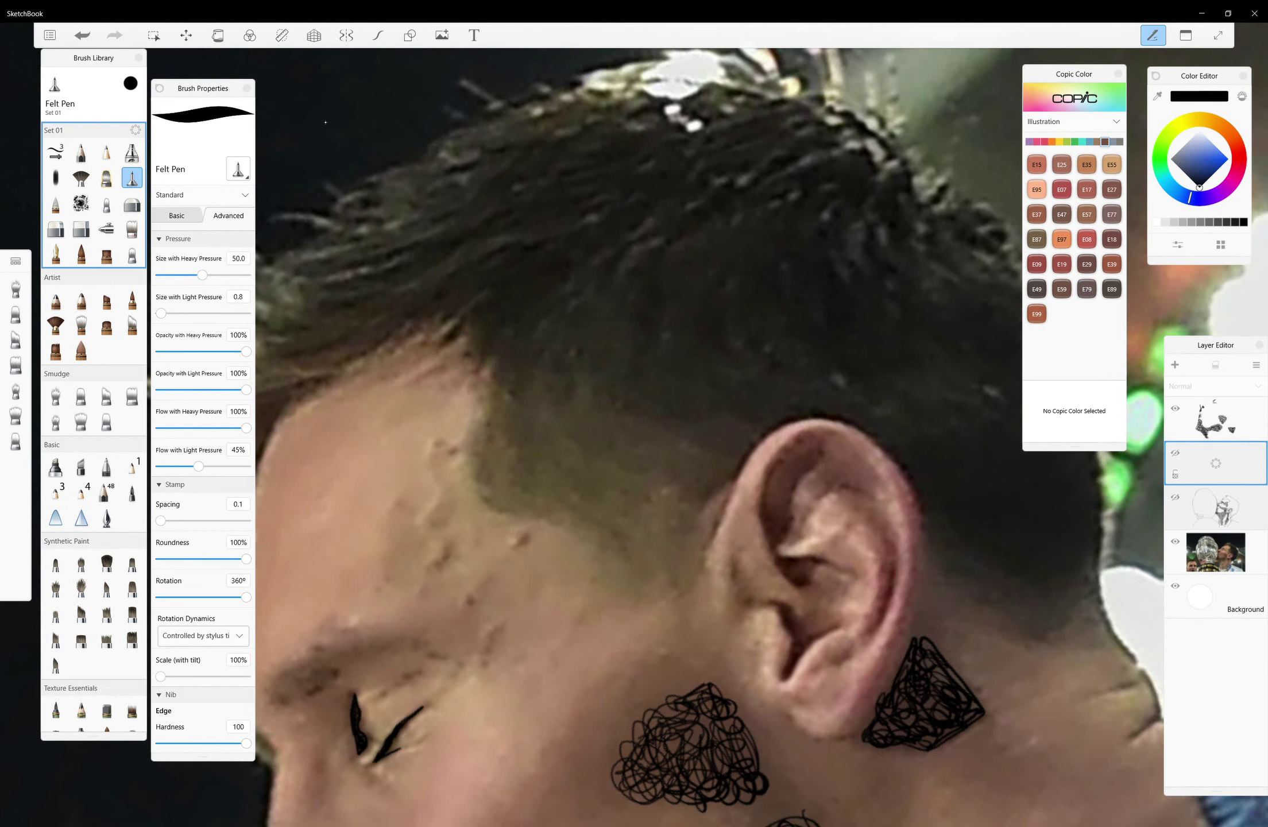
click(1176, 408)
scroll(631, 425, down, 2)
click(1215, 552)
click(1256, 365)
click(1206, 390)
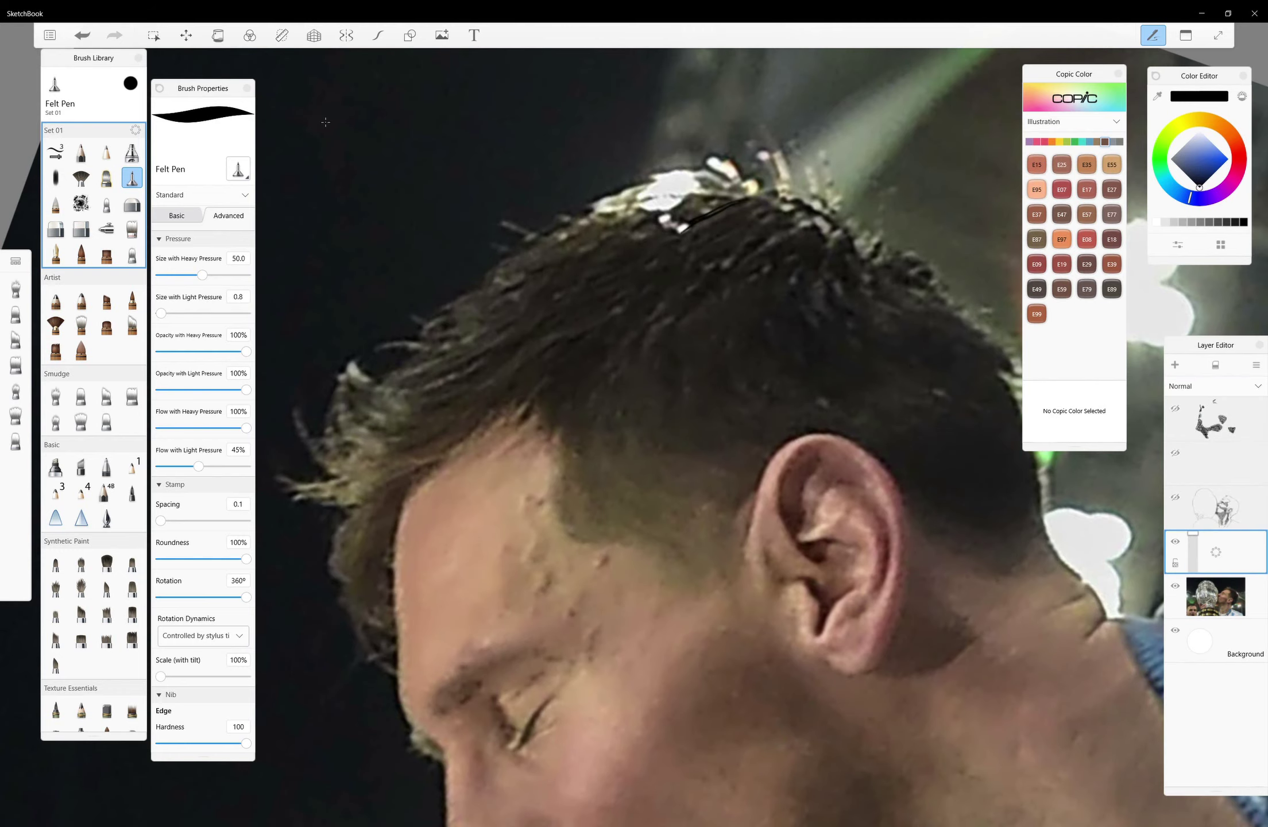
click(1215, 596)
Hatch dark strands into the top of the hair
drag(679, 231, 770, 203)
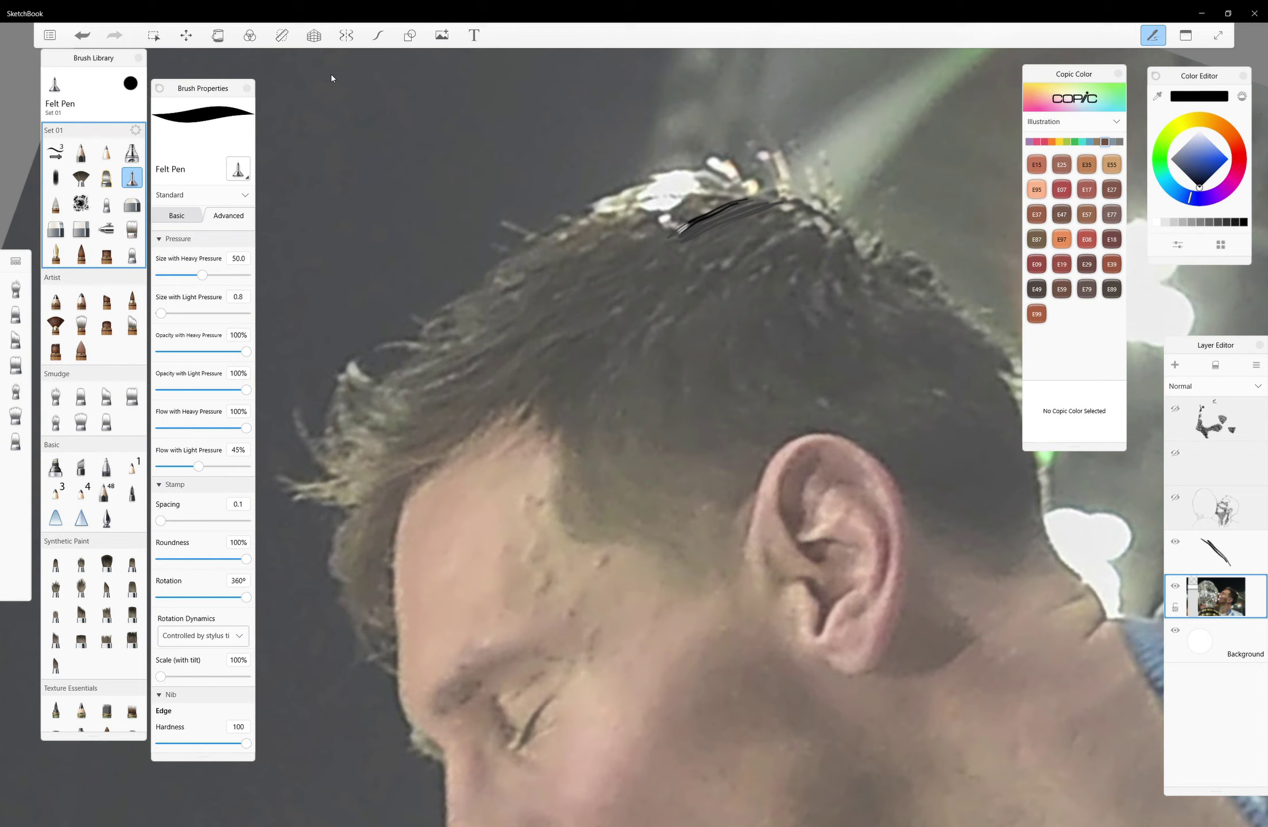
key(ctrl+z)
drag(680, 238, 764, 202)
drag(687, 270, 801, 217)
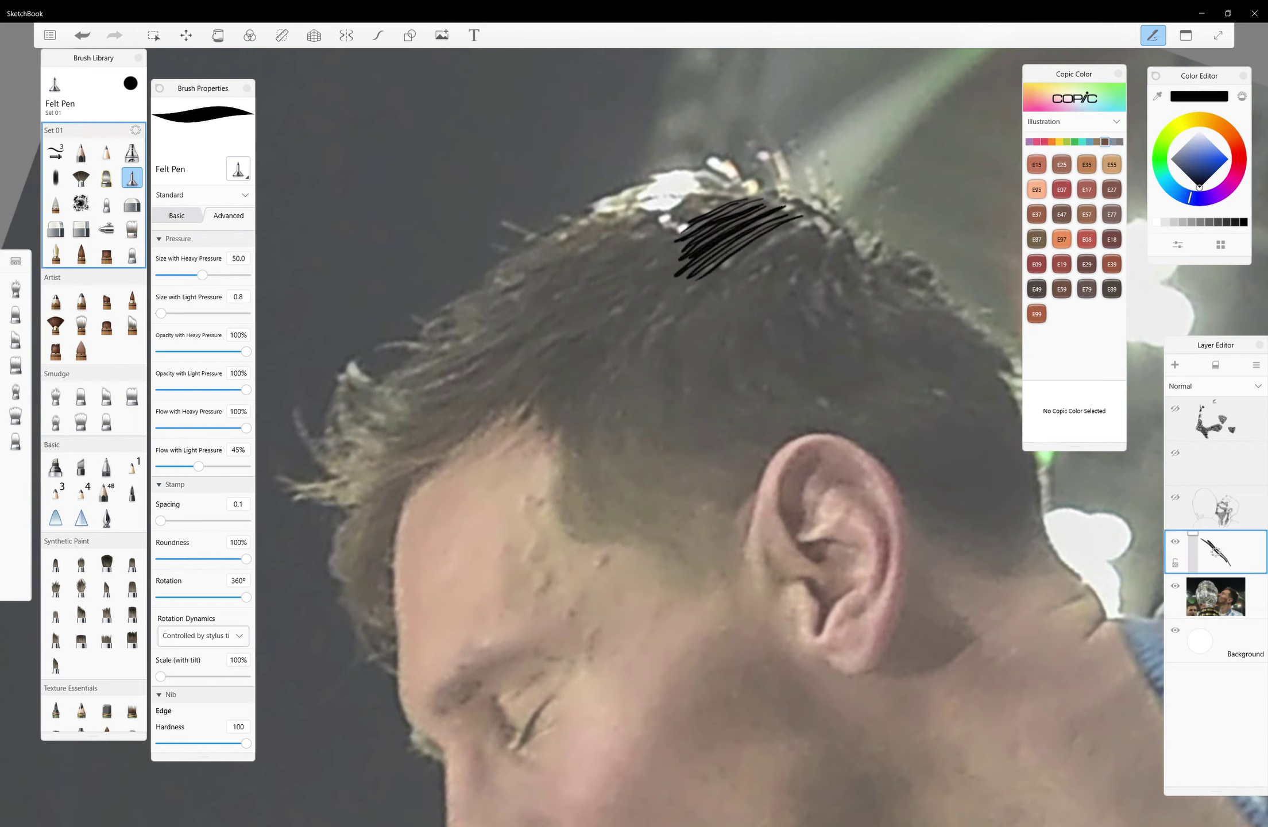
drag(597, 287, 692, 230)
drag(618, 319, 713, 275)
Extend the hair hatching down and left toward the fringe
mouse_move(537, 336)
mouse_down()
mouse_move(646, 259)
mouse_move(652, 313)
mouse_up()
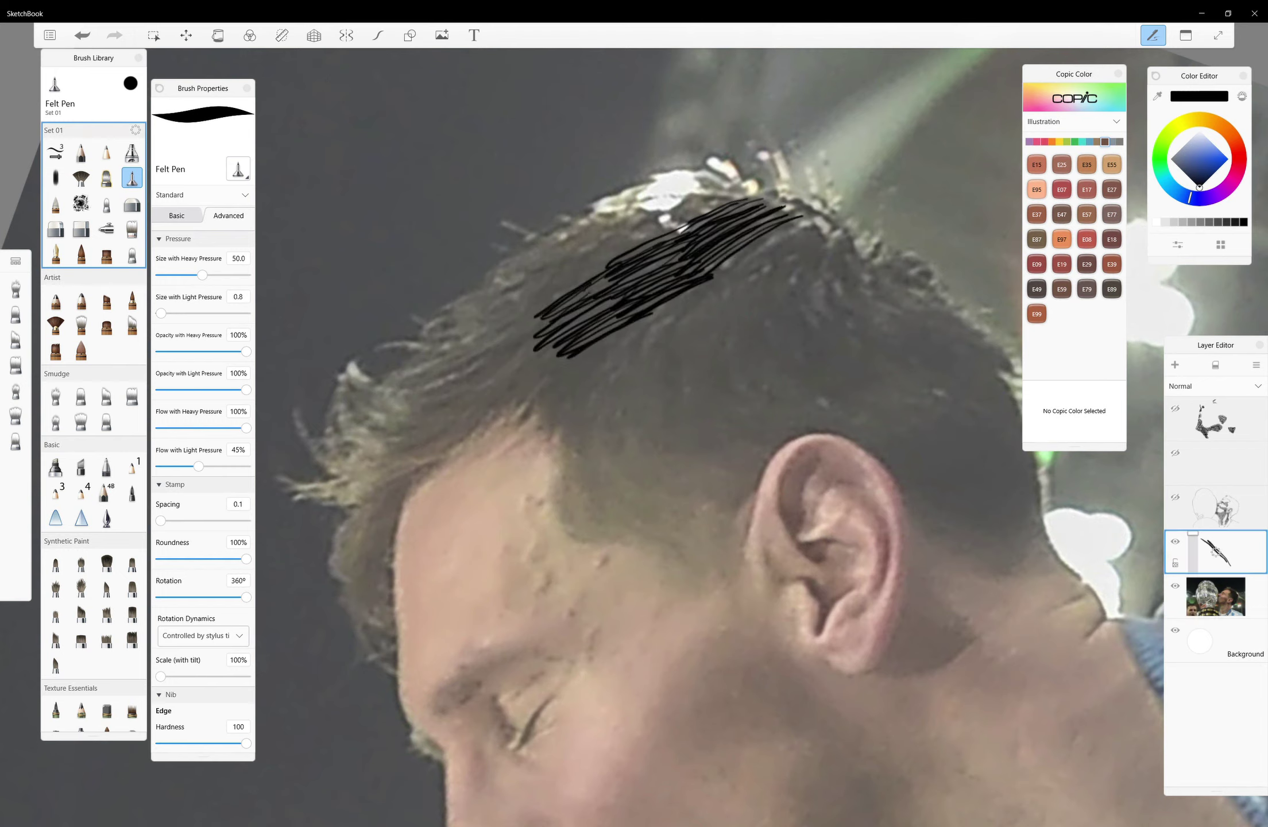
drag(460, 374, 614, 276)
drag(477, 405, 586, 339)
drag(555, 425, 612, 348)
mouse_move(402, 397)
mouse_down()
mouse_move(491, 353)
mouse_move(500, 379)
mouse_up()
drag(396, 457, 511, 399)
Curl the left tip of the fringe and extend it further down-left
drag(433, 396, 350, 368)
drag(430, 425, 345, 379)
mouse_move(428, 451)
mouse_down()
mouse_move(333, 391)
mouse_move(327, 408)
mouse_move(299, 416)
mouse_up()
mouse_move(408, 457)
mouse_down()
mouse_move(301, 491)
mouse_move(336, 508)
mouse_up()
mouse_move(382, 488)
mouse_down()
mouse_move(296, 505)
mouse_move(282, 494)
mouse_up()
drag(428, 454, 284, 479)
Draw a long strand hanging down from the fringe tip
mouse_move(397, 482)
mouse_down()
mouse_move(345, 574)
mouse_move(379, 580)
mouse_up()
drag(482, 422, 411, 473)
mouse_move(436, 466)
mouse_down()
mouse_move(382, 540)
mouse_move(382, 609)
mouse_up()
drag(382, 556, 354, 608)
drag(368, 531, 399, 629)
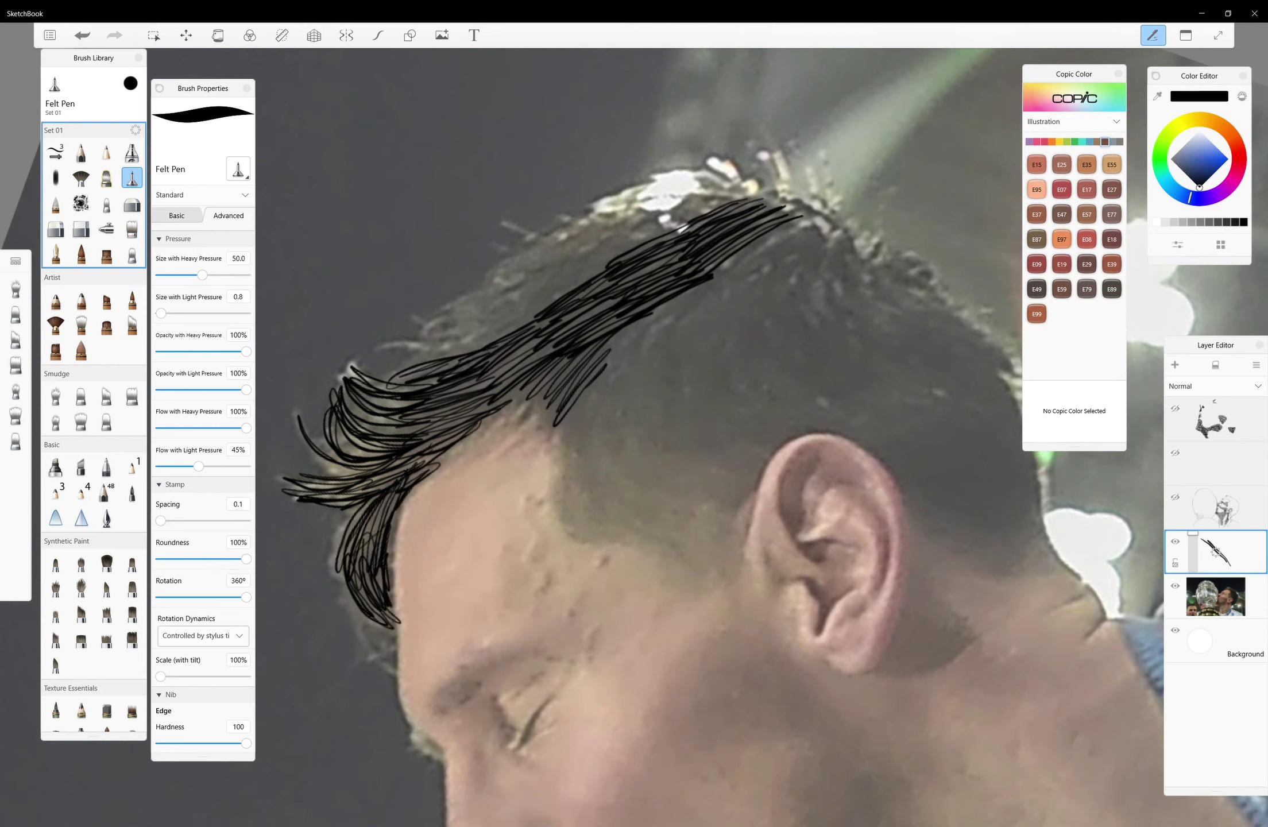
drag(344, 580, 395, 672)
Thicken the fringe tip and the hanging strand
drag(362, 478, 287, 489)
drag(370, 503, 338, 563)
drag(410, 465, 330, 497)
drag(373, 498, 329, 574)
drag(385, 444, 304, 476)
drag(418, 397, 333, 454)
Draw strands along the fringe up the hairline and above its upper edge
drag(436, 362, 342, 405)
mouse_move(508, 403)
mouse_down()
mouse_move(419, 467)
mouse_move(394, 423)
mouse_up()
drag(534, 316, 419, 362)
drag(632, 253, 459, 344)
drag(668, 229, 445, 344)
mouse_move(457, 340)
mouse_down()
mouse_move(374, 356)
mouse_move(395, 378)
mouse_up()
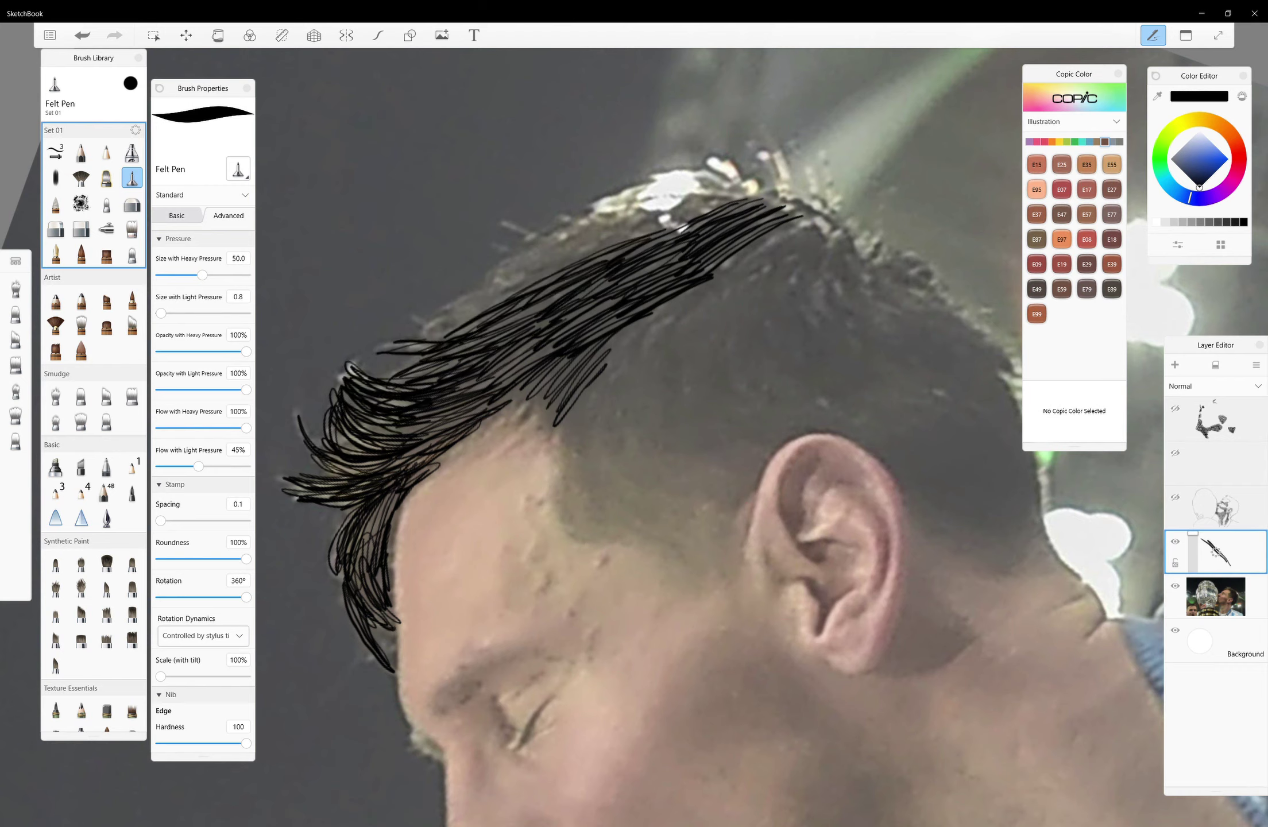
drag(529, 280, 422, 339)
drag(606, 231, 439, 319)
mouse_move(624, 241)
mouse_down()
mouse_move(477, 281)
mouse_move(488, 310)
mouse_move(426, 341)
mouse_up()
Replace a misplaced fringe stroke and add strands along the upper fringe edge
key(ctrl+z)
drag(567, 272, 454, 311)
mouse_move(606, 250)
mouse_down()
mouse_move(452, 307)
mouse_move(495, 277)
mouse_up()
drag(636, 216, 505, 255)
drag(674, 225, 539, 274)
drag(589, 281, 485, 339)
drag(603, 346, 526, 417)
Add strands along the top of the fringe, ending in a pointed tip
drag(692, 221, 566, 247)
drag(735, 201, 594, 227)
drag(727, 176, 583, 219)
drag(781, 199, 674, 166)
drag(759, 156, 798, 211)
mouse_move(785, 201)
mouse_down()
mouse_move(617, 231)
mouse_move(652, 267)
mouse_up()
drag(700, 273, 580, 333)
Fill in and darken the middle of the fringe
drag(648, 214, 498, 299)
mouse_move(614, 231)
mouse_down()
mouse_move(529, 277)
mouse_move(486, 354)
mouse_up()
drag(606, 265, 542, 310)
drag(652, 268, 599, 303)
mouse_move(656, 295)
mouse_down()
mouse_move(525, 411)
mouse_move(585, 367)
mouse_up()
mouse_move(557, 339)
mouse_down()
mouse_move(494, 390)
mouse_move(470, 391)
mouse_up()
drag(501, 335, 407, 379)
drag(511, 305, 430, 359)
Fill the lower-middle fringe and draw strands down the sideburn
drag(532, 356, 428, 405)
mouse_move(514, 370)
mouse_down()
mouse_move(405, 456)
mouse_move(408, 471)
mouse_up()
drag(452, 415, 368, 439)
drag(518, 352, 384, 406)
drag(483, 353, 417, 389)
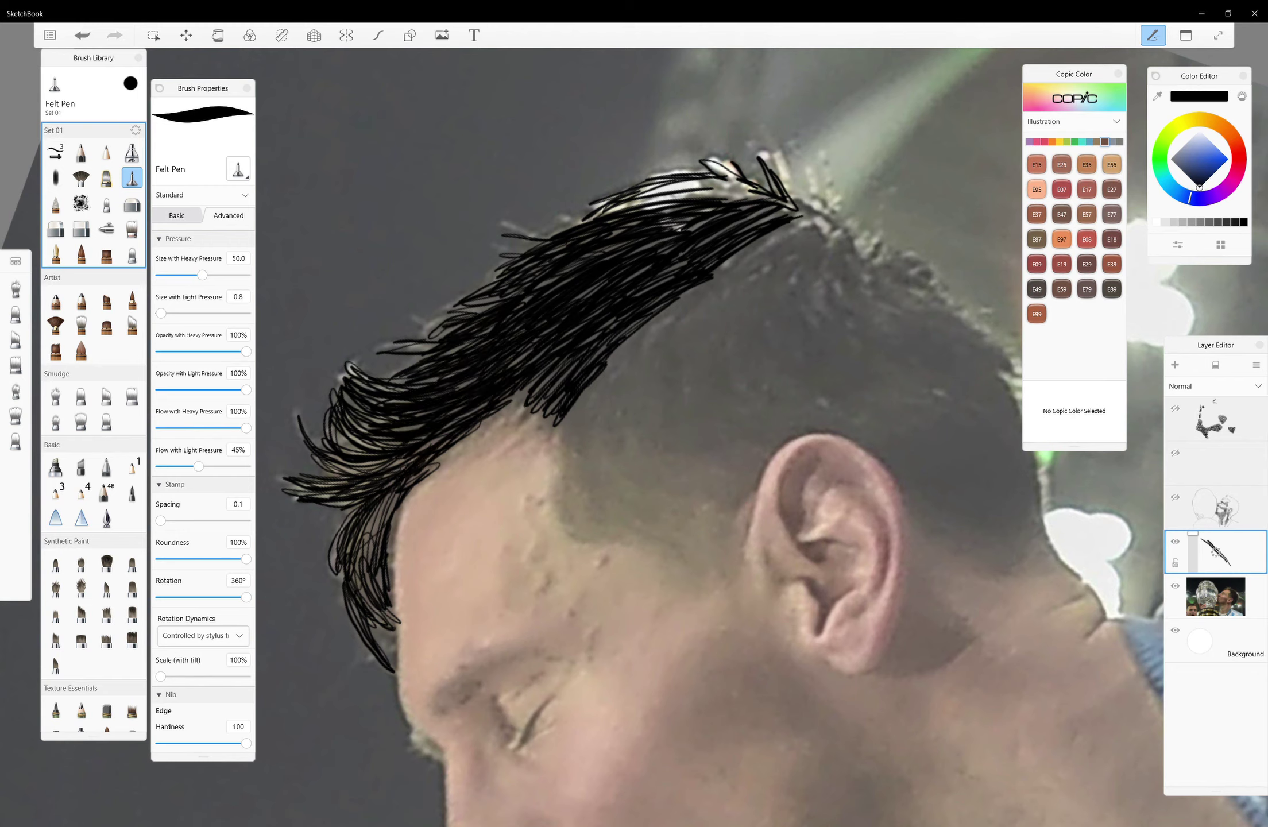
drag(396, 490, 381, 585)
mouse_move(395, 487)
mouse_down()
mouse_move(374, 597)
mouse_move(359, 592)
mouse_up()
drag(376, 560, 355, 603)
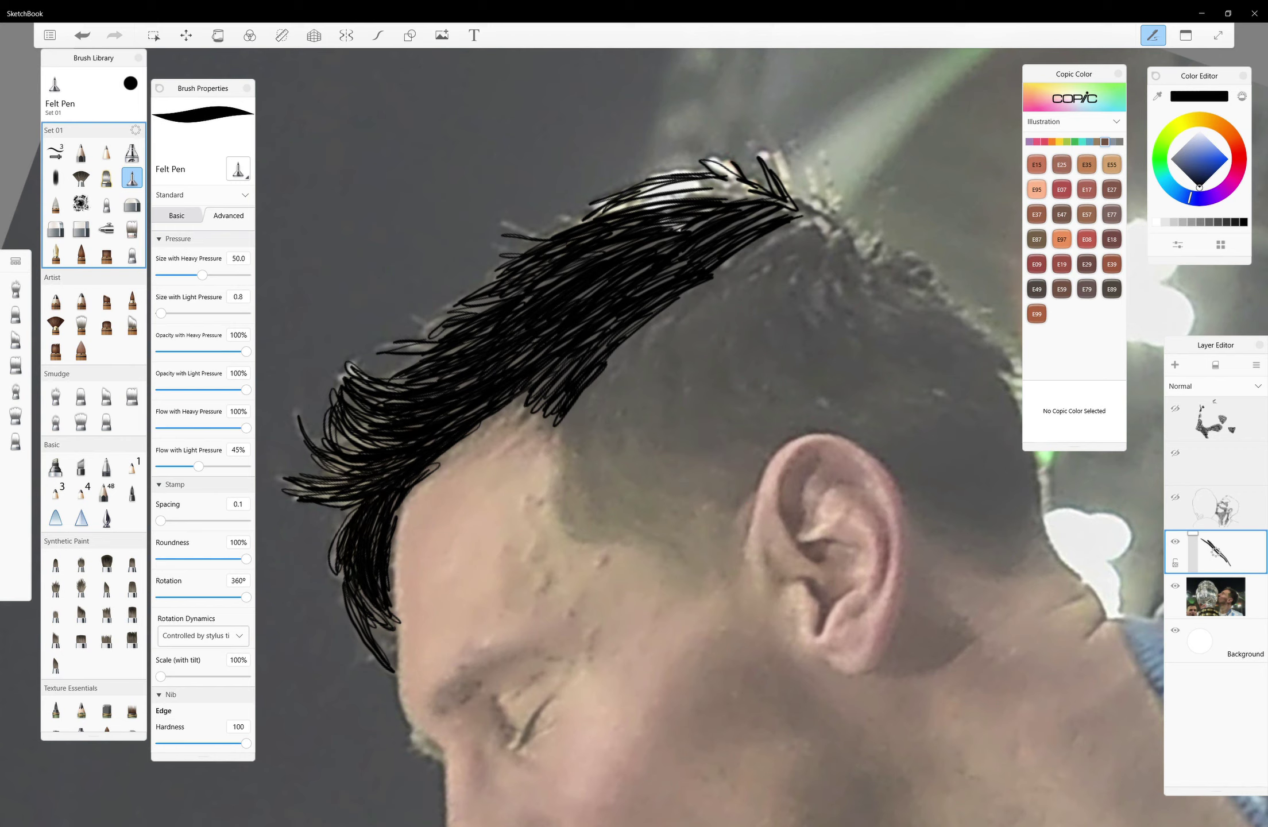
Add strands at the crown tip, then remove the stray loose strands in the middle of the hair
drag(745, 192, 636, 203)
drag(780, 207, 888, 264)
drag(819, 230, 885, 275)
drag(686, 336, 704, 428)
drag(735, 292, 652, 330)
mouse_move(687, 321)
mouse_down()
mouse_move(669, 422)
mouse_move(718, 428)
mouse_move(744, 413)
mouse_up()
drag(655, 348, 623, 443)
click(1216, 596)
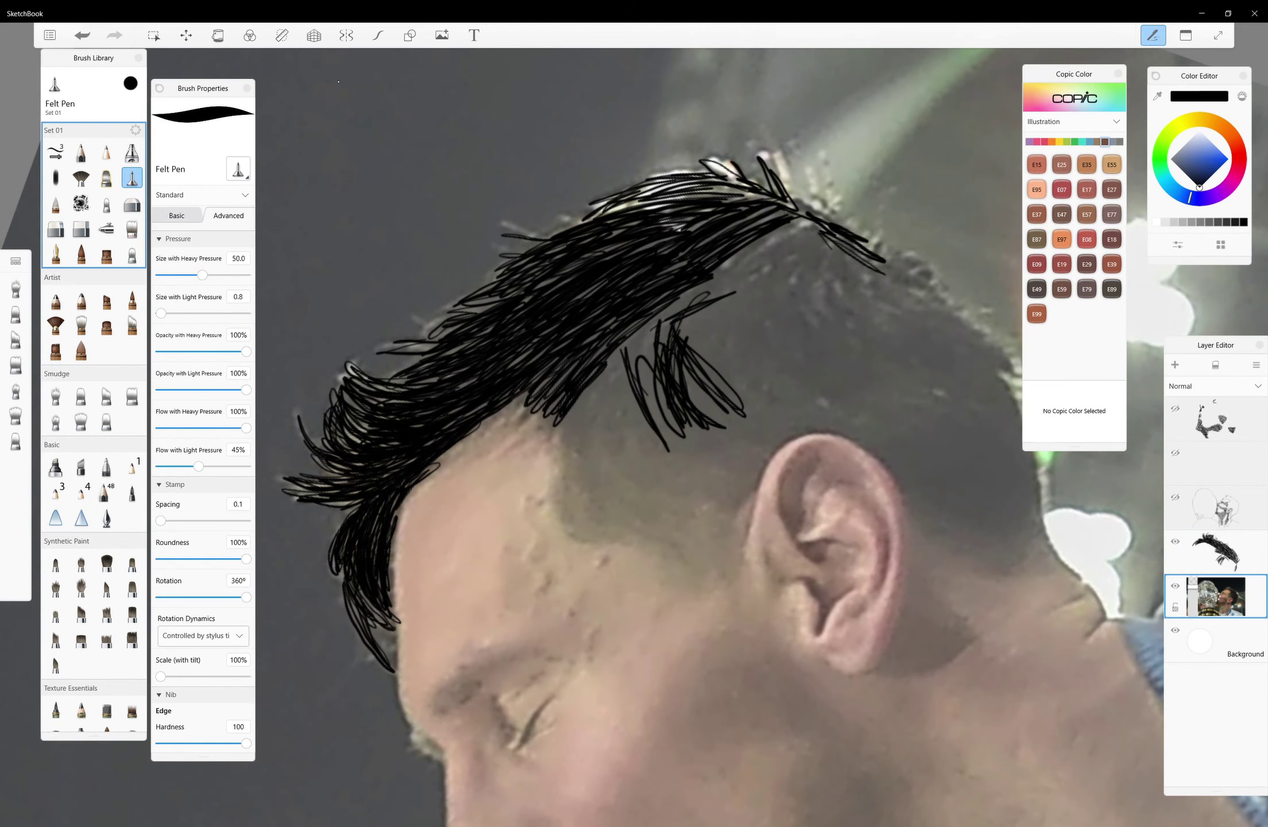
click(1216, 552)
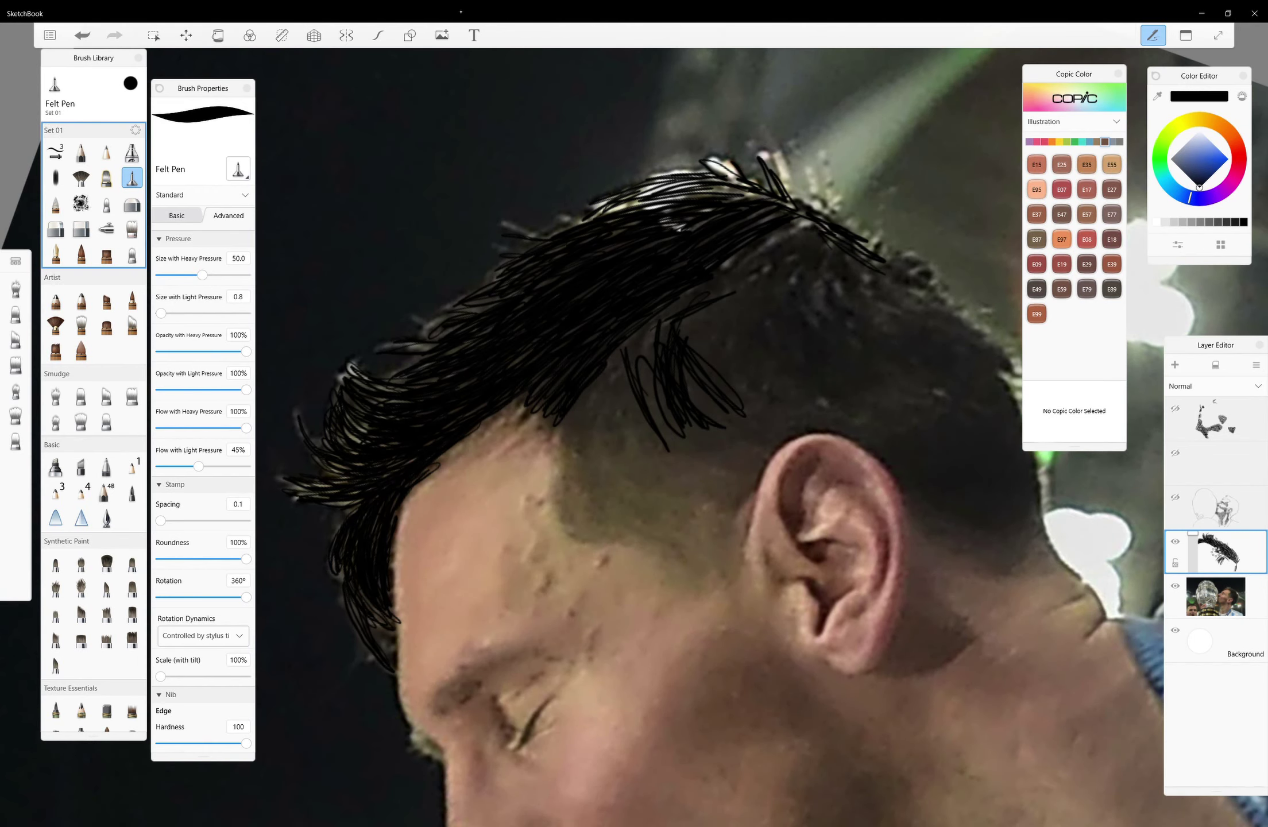
key(ctrl+z)
key(ctrl+z)
key(ctrl+z)
key(ctrl+z)
key(ctrl+z)
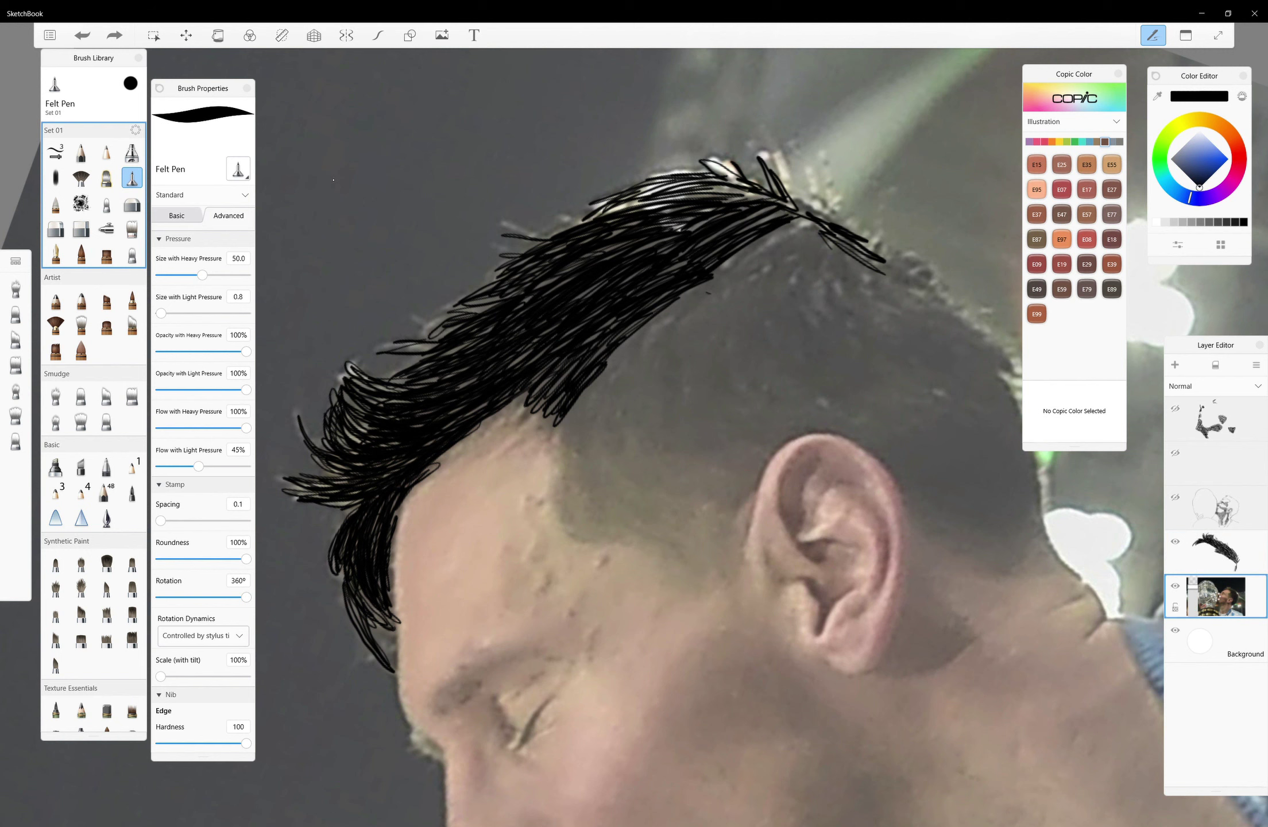
Back on the hair layer, ink black strands along the hairline to the ear and into the sideburn
click(1215, 551)
mouse_move(560, 436)
mouse_down()
mouse_move(615, 543)
mouse_move(643, 540)
mouse_move(683, 591)
mouse_move(706, 598)
mouse_up()
mouse_move(700, 537)
mouse_down()
mouse_move(746, 491)
mouse_move(695, 577)
mouse_up()
mouse_move(571, 425)
mouse_down()
mouse_move(609, 531)
mouse_move(635, 534)
mouse_move(453, 451)
mouse_up()
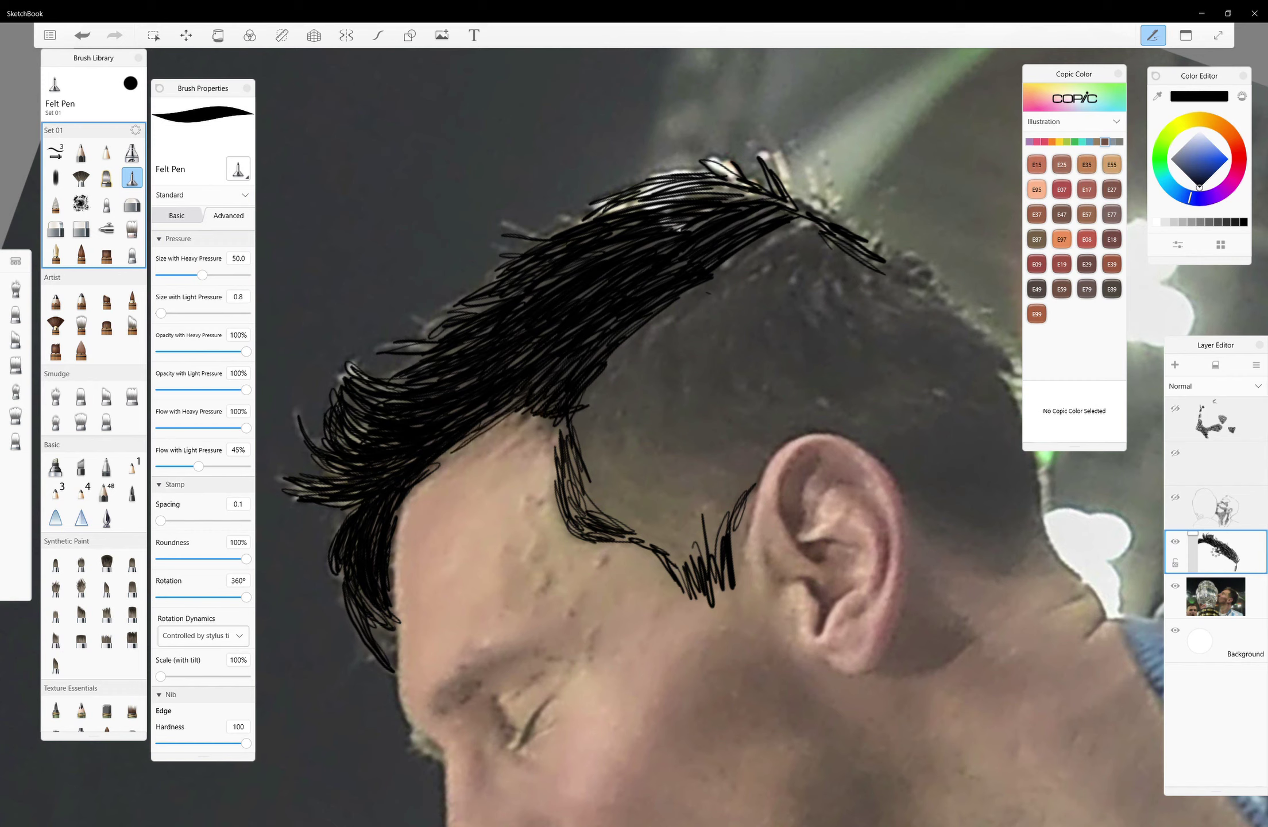
mouse_move(566, 459)
mouse_down()
mouse_move(595, 522)
mouse_move(666, 545)
mouse_move(703, 595)
mouse_up()
drag(706, 517, 727, 583)
drag(718, 488, 706, 566)
mouse_move(698, 523)
mouse_down()
mouse_move(637, 568)
mouse_move(611, 543)
mouse_move(632, 517)
mouse_up()
drag(586, 442, 661, 519)
drag(701, 499, 626, 543)
mouse_move(589, 411)
mouse_down()
mouse_move(678, 512)
mouse_move(689, 301)
mouse_move(586, 394)
mouse_up()
Add more hairline strands and darken the sideburn, extending it up toward the ear
drag(706, 296, 609, 362)
mouse_move(681, 359)
mouse_down()
mouse_move(586, 396)
mouse_move(583, 422)
mouse_up()
mouse_move(667, 408)
mouse_down()
mouse_move(589, 430)
mouse_move(649, 494)
mouse_up()
drag(606, 459, 666, 502)
mouse_move(606, 427)
mouse_down()
mouse_move(707, 500)
mouse_move(719, 547)
mouse_move(715, 514)
mouse_up()
mouse_move(644, 413)
mouse_down()
mouse_move(707, 482)
mouse_move(712, 514)
mouse_up()
drag(621, 466, 701, 554)
mouse_move(655, 414)
mouse_down()
mouse_move(666, 514)
mouse_move(724, 531)
mouse_move(769, 430)
mouse_up()
mouse_move(669, 382)
mouse_down()
mouse_move(729, 491)
mouse_move(798, 416)
mouse_up()
Draw black strands above and in front of the ear, extending the hair rightward
mouse_move(718, 482)
mouse_down()
mouse_move(620, 376)
mouse_move(749, 368)
mouse_move(690, 457)
mouse_move(683, 379)
mouse_up()
drag(723, 426, 746, 389)
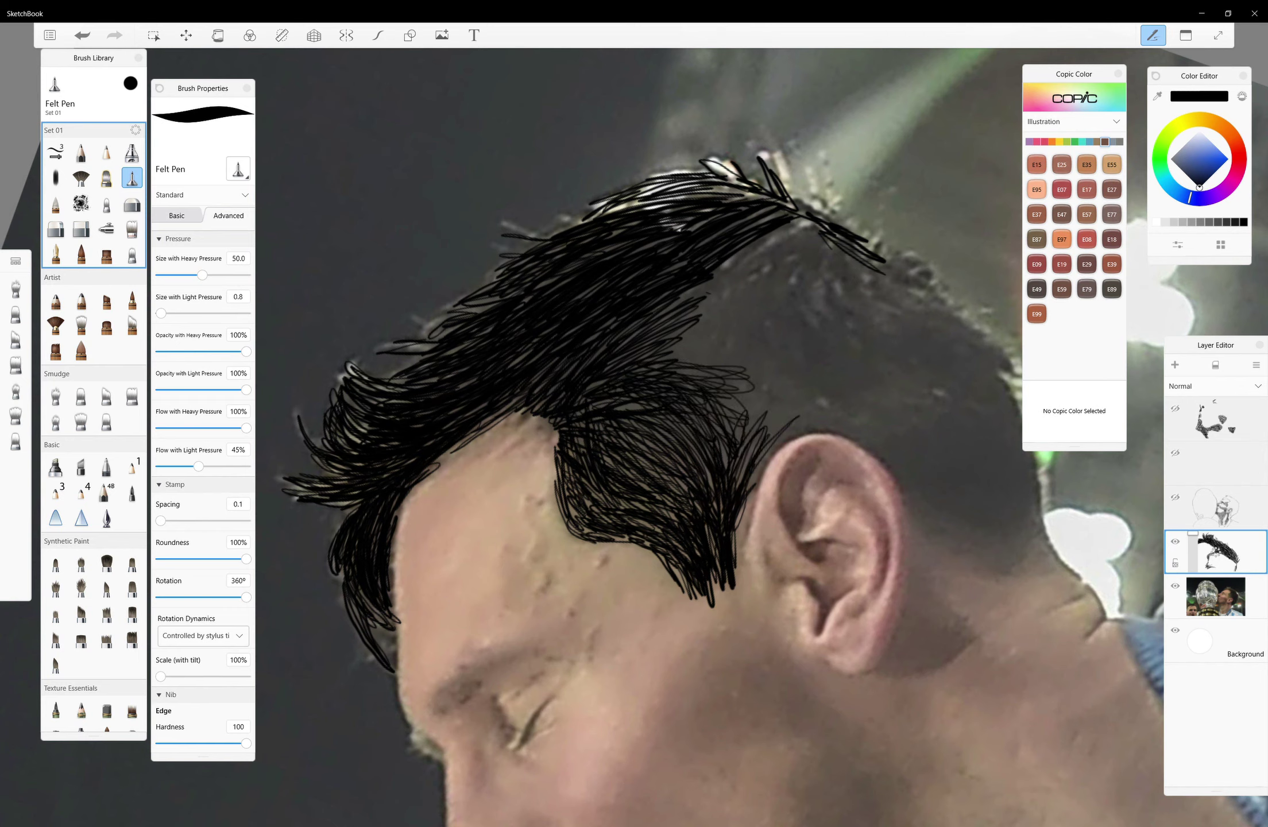
drag(678, 362, 669, 346)
mouse_move(781, 382)
mouse_down()
mouse_move(763, 281)
mouse_move(687, 302)
mouse_up()
mouse_move(769, 374)
mouse_down()
mouse_move(666, 336)
mouse_move(667, 368)
mouse_up()
drag(723, 443, 819, 404)
mouse_move(712, 414)
mouse_down()
mouse_move(827, 390)
mouse_move(847, 474)
mouse_up()
drag(856, 397, 756, 402)
drag(727, 310, 649, 342)
mouse_move(799, 224)
mouse_down()
mouse_move(693, 313)
mouse_move(706, 305)
mouse_move(781, 339)
mouse_up()
mouse_move(741, 270)
mouse_down()
mouse_move(833, 253)
mouse_move(833, 350)
mouse_move(844, 353)
mouse_up()
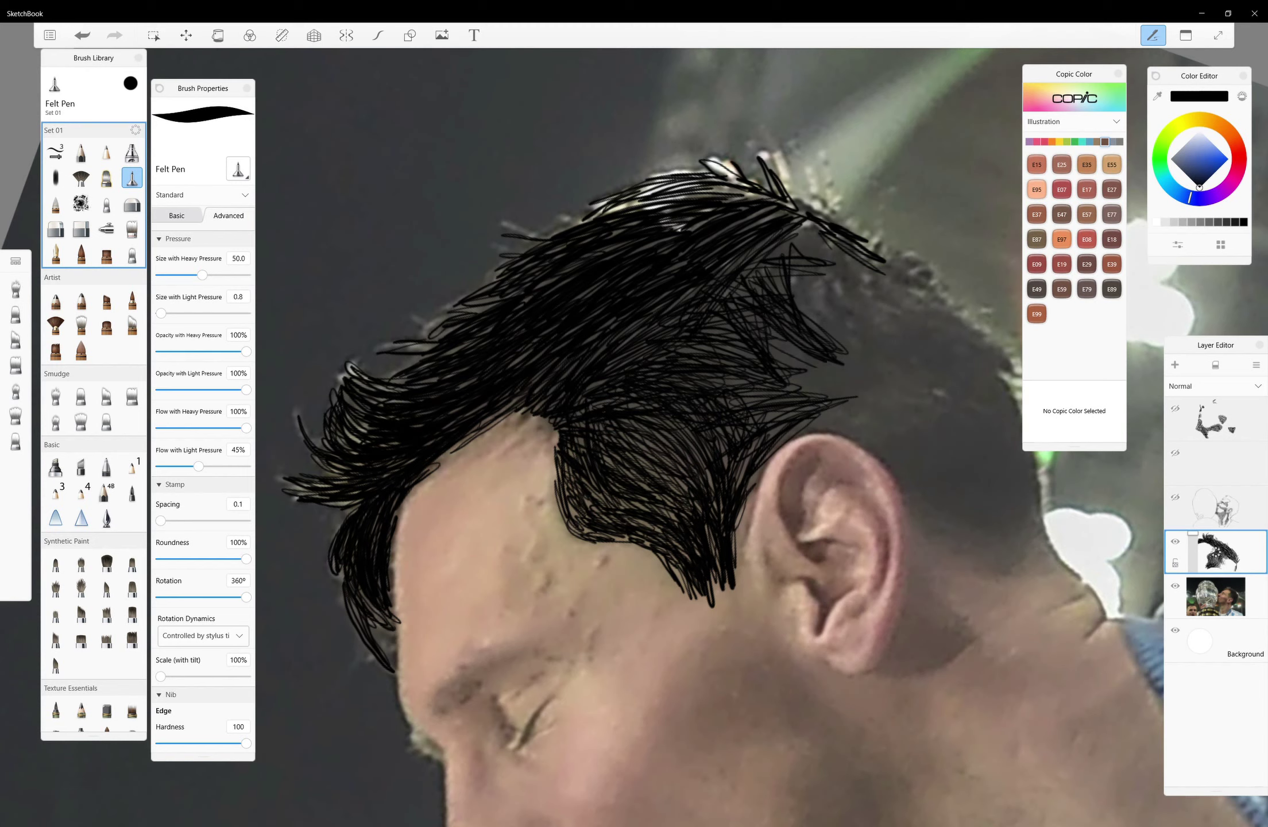
Densely fill the hair above the ear further right, plus thin strands along the sideburn's lower edge
drag(729, 304, 852, 376)
drag(715, 382, 879, 388)
drag(750, 448, 879, 414)
drag(718, 367, 888, 413)
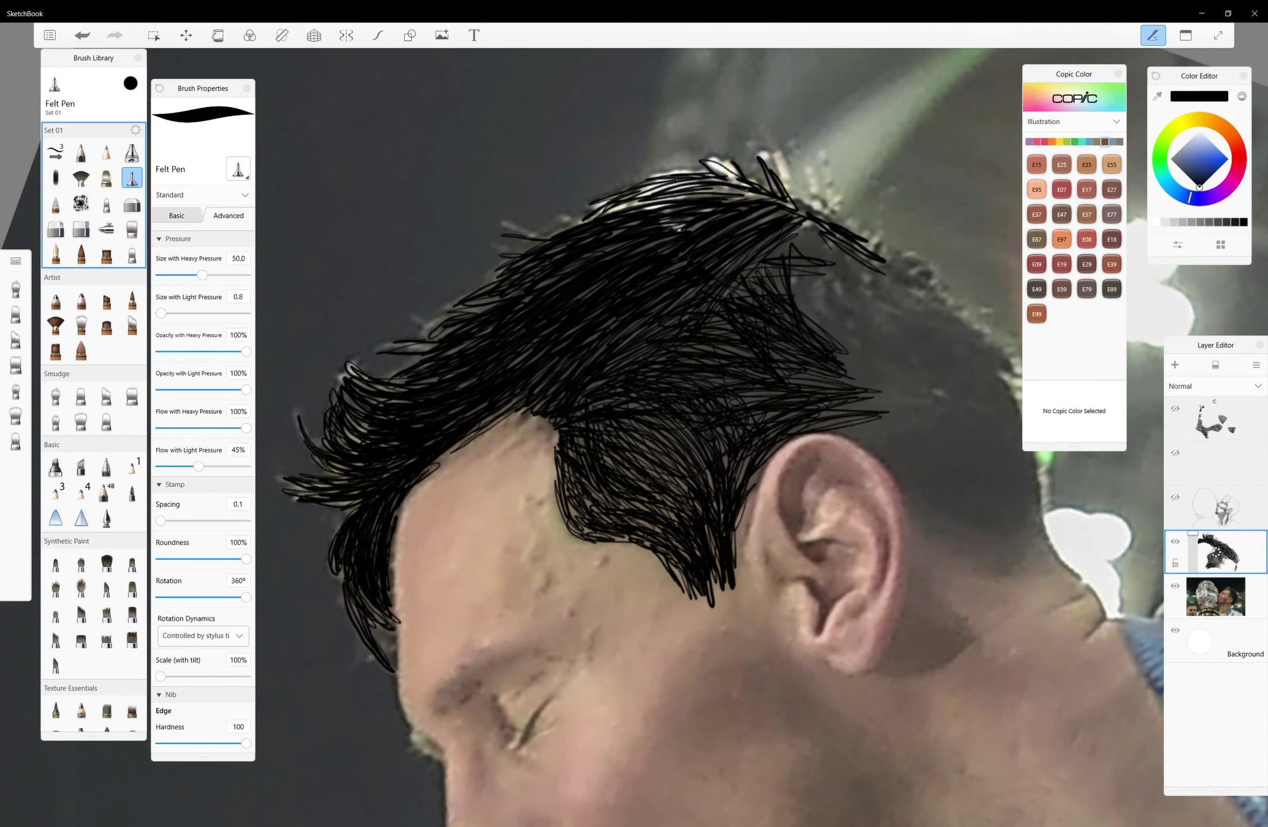
drag(793, 258, 853, 348)
drag(752, 264, 847, 353)
drag(790, 227, 890, 287)
drag(792, 256, 893, 339)
drag(707, 350, 847, 384)
drag(727, 459, 853, 408)
drag(689, 362, 845, 316)
drag(827, 253, 936, 310)
drag(870, 281, 959, 350)
mouse_move(641, 417)
mouse_down()
mouse_move(700, 460)
mouse_move(672, 517)
mouse_up()
drag(574, 472, 586, 522)
drag(570, 506, 640, 540)
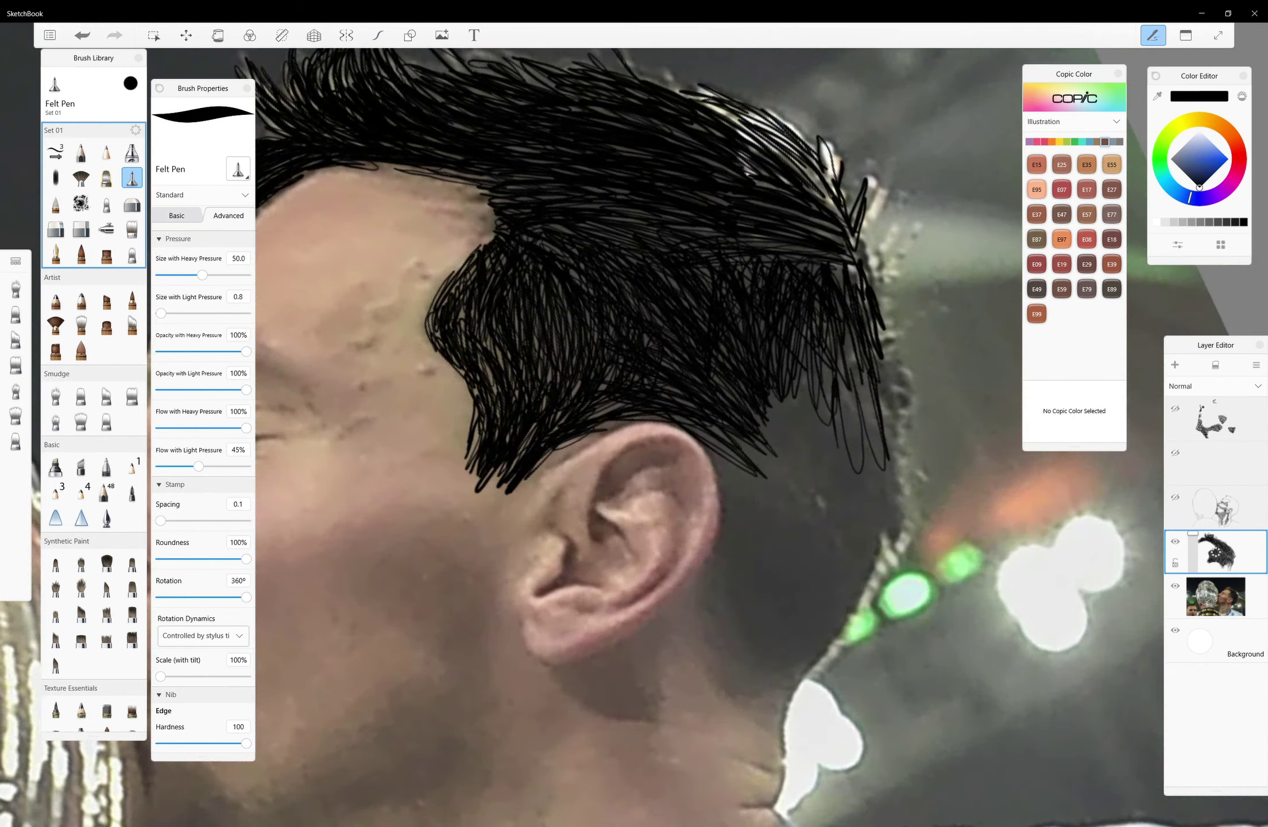
Scribble dark strands hanging behind the ear, filling the gap behind the sideburn
drag(850, 336, 865, 488)
drag(862, 361, 887, 517)
mouse_move(824, 374)
mouse_down()
mouse_move(856, 505)
mouse_move(819, 506)
mouse_up()
drag(701, 425, 729, 511)
drag(764, 397, 790, 505)
drag(819, 391, 836, 511)
mouse_move(733, 471)
mouse_down()
mouse_move(747, 540)
mouse_move(718, 577)
mouse_move(764, 689)
mouse_move(781, 502)
mouse_move(736, 457)
mouse_move(756, 582)
mouse_up()
drag(746, 520, 739, 617)
drag(727, 543, 764, 690)
drag(753, 606, 769, 701)
mouse_move(729, 445)
mouse_down()
mouse_move(757, 638)
mouse_move(747, 643)
mouse_up()
mouse_move(801, 379)
mouse_down()
mouse_move(790, 534)
mouse_move(784, 523)
mouse_move(815, 615)
mouse_up()
drag(793, 511, 844, 603)
mouse_move(865, 454)
mouse_down()
mouse_move(861, 591)
mouse_move(786, 684)
mouse_up()
mouse_move(821, 534)
mouse_down()
mouse_move(790, 684)
mouse_move(796, 637)
mouse_up()
drag(879, 471, 815, 574)
Finish the left, right and lower hair edges down to the nape with short strands
drag(865, 386, 839, 451)
drag(855, 340, 839, 395)
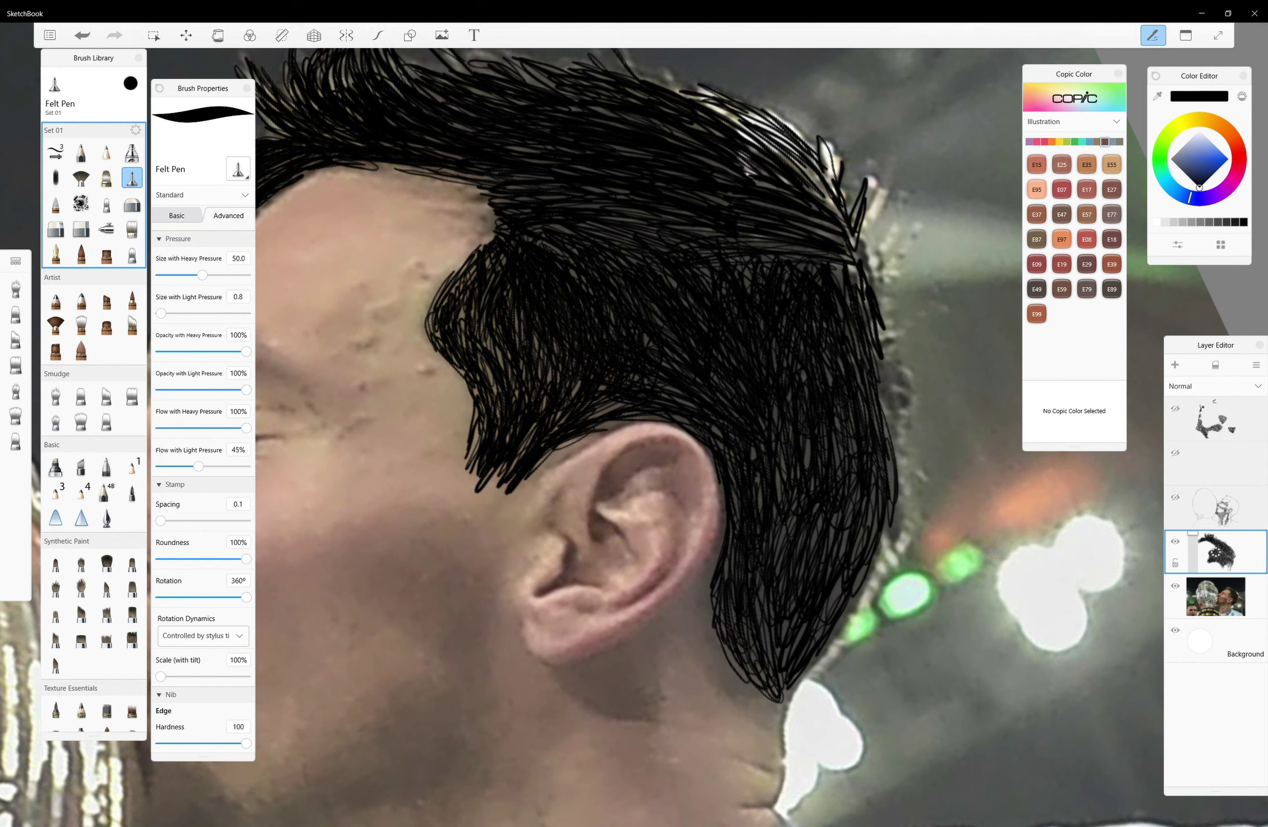
drag(500, 261, 487, 356)
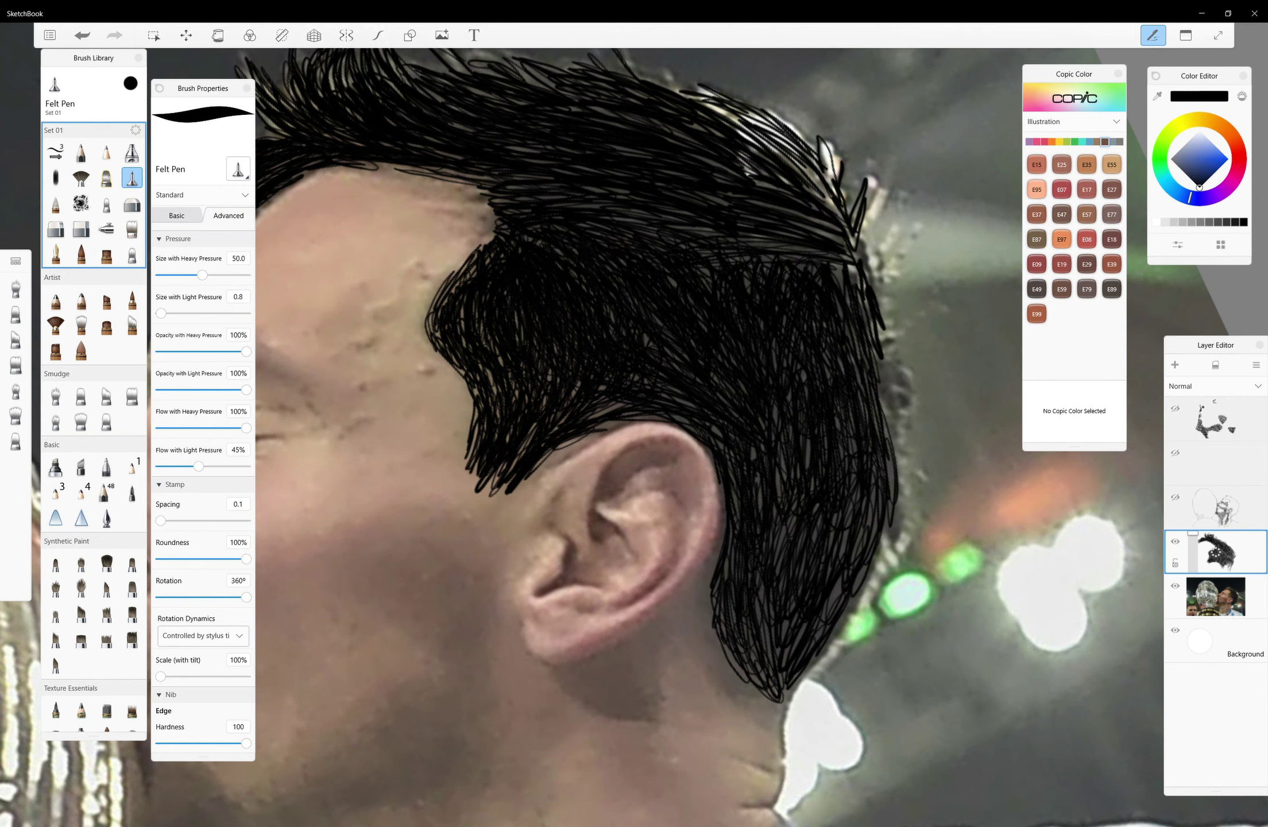
mouse_move(840, 582)
mouse_down()
mouse_move(784, 698)
mouse_move(794, 688)
mouse_up()
drag(873, 487, 865, 574)
mouse_move(730, 537)
mouse_down()
mouse_move(721, 636)
mouse_move(773, 705)
mouse_up()
drag(739, 586, 747, 624)
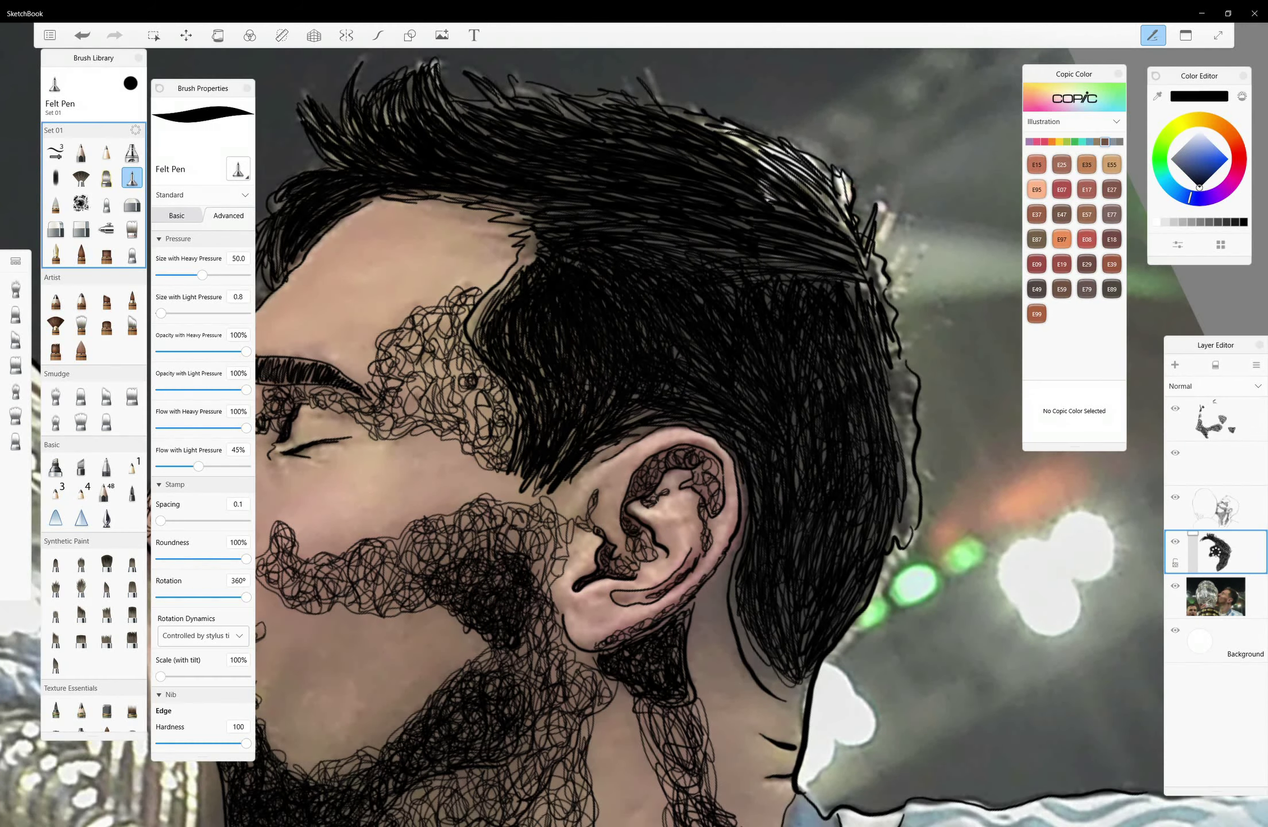
drag(738, 574, 790, 695)
drag(749, 644, 804, 707)
drag(741, 554, 732, 622)
mouse_move(744, 645)
mouse_down()
mouse_move(784, 701)
mouse_move(813, 689)
mouse_up()
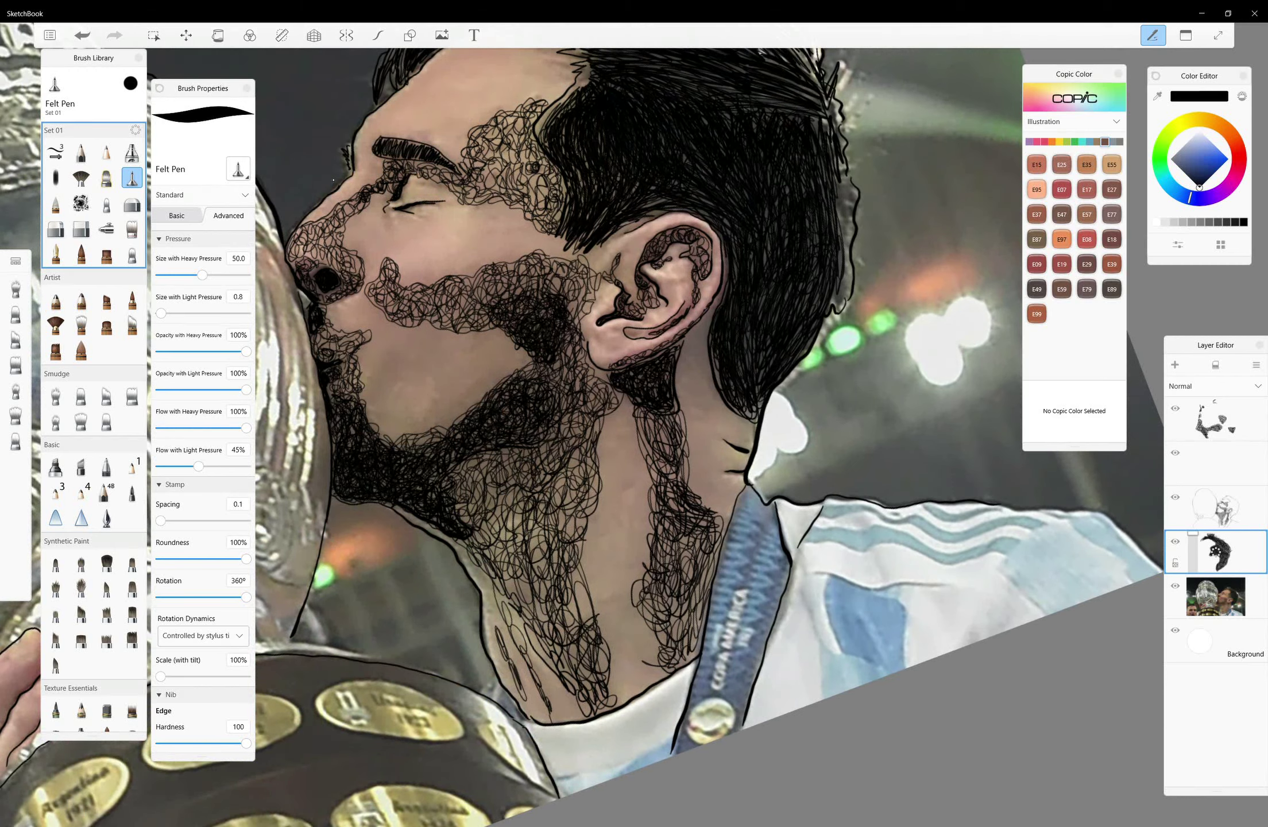
On a new layer, scribble the jersey patch and its lower band solid black
key(ctrl+shift+n)
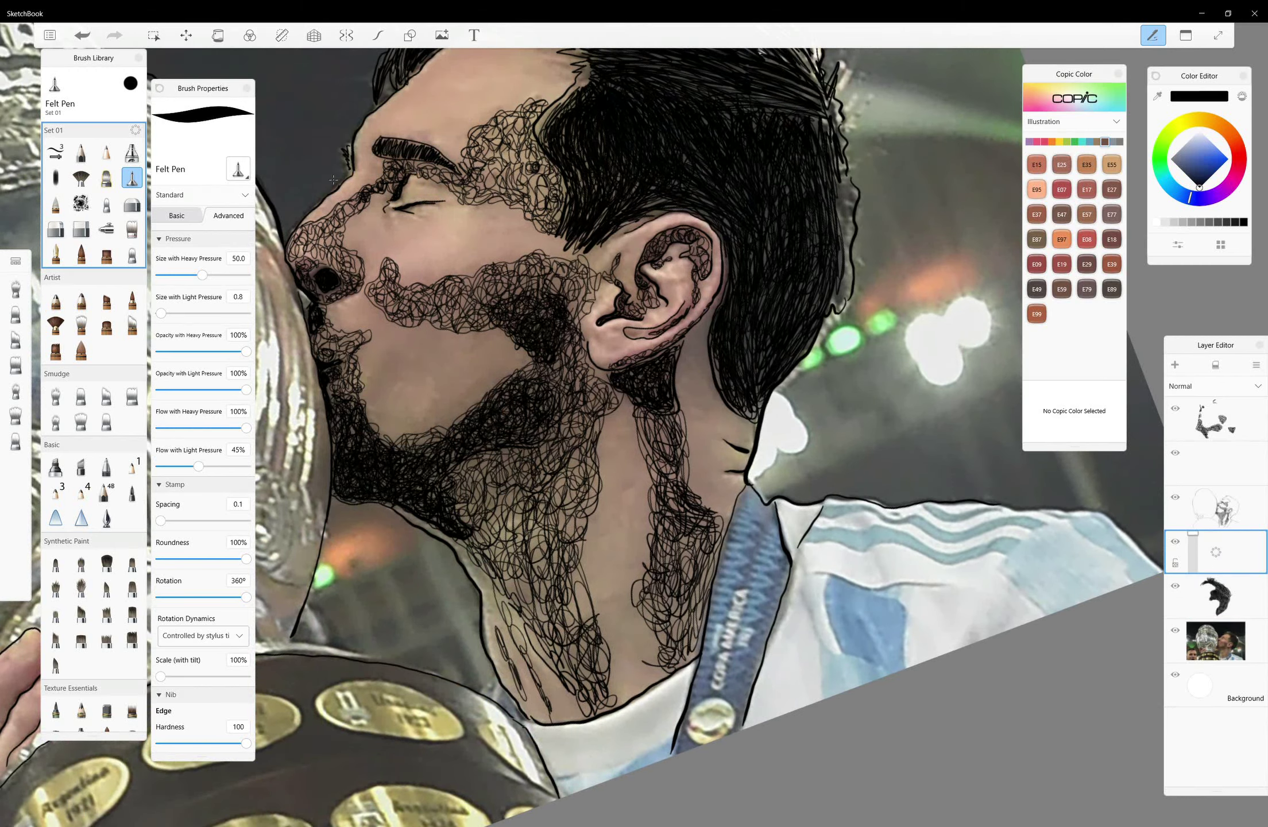
mouse_move(833, 594)
mouse_down()
mouse_move(856, 643)
mouse_move(905, 666)
mouse_move(833, 597)
mouse_up()
mouse_move(893, 661)
mouse_down()
mouse_move(847, 600)
mouse_move(827, 690)
mouse_move(876, 675)
mouse_move(828, 695)
mouse_up()
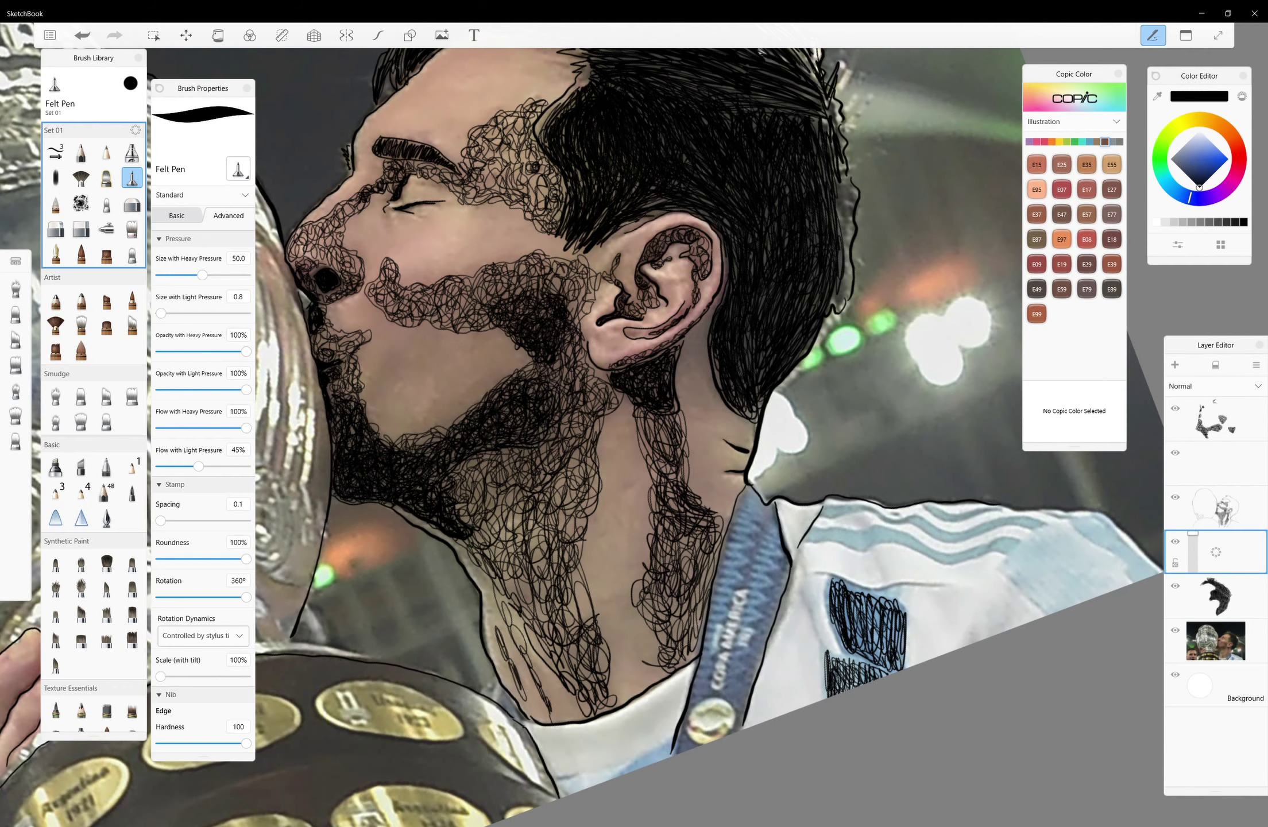
mouse_move(896, 626)
mouse_down()
mouse_move(850, 589)
mouse_move(864, 658)
mouse_move(871, 612)
mouse_up()
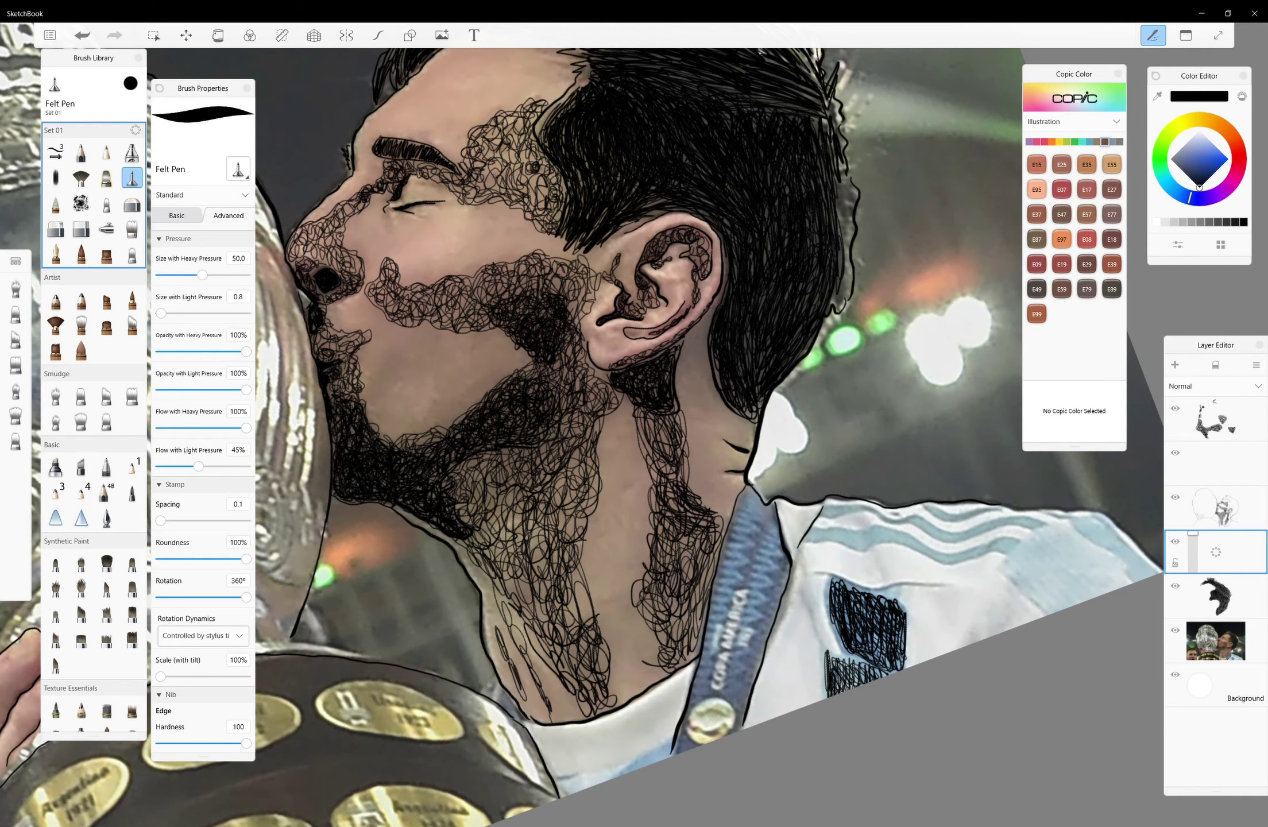
scroll(914, 605, up, 5)
mouse_move(758, 552)
mouse_down()
mouse_move(881, 614)
mouse_move(827, 718)
mouse_move(746, 718)
mouse_move(844, 741)
mouse_up()
mouse_move(746, 735)
mouse_down()
mouse_move(816, 701)
mouse_move(761, 766)
mouse_up()
drag(753, 574, 769, 601)
drag(826, 671, 848, 686)
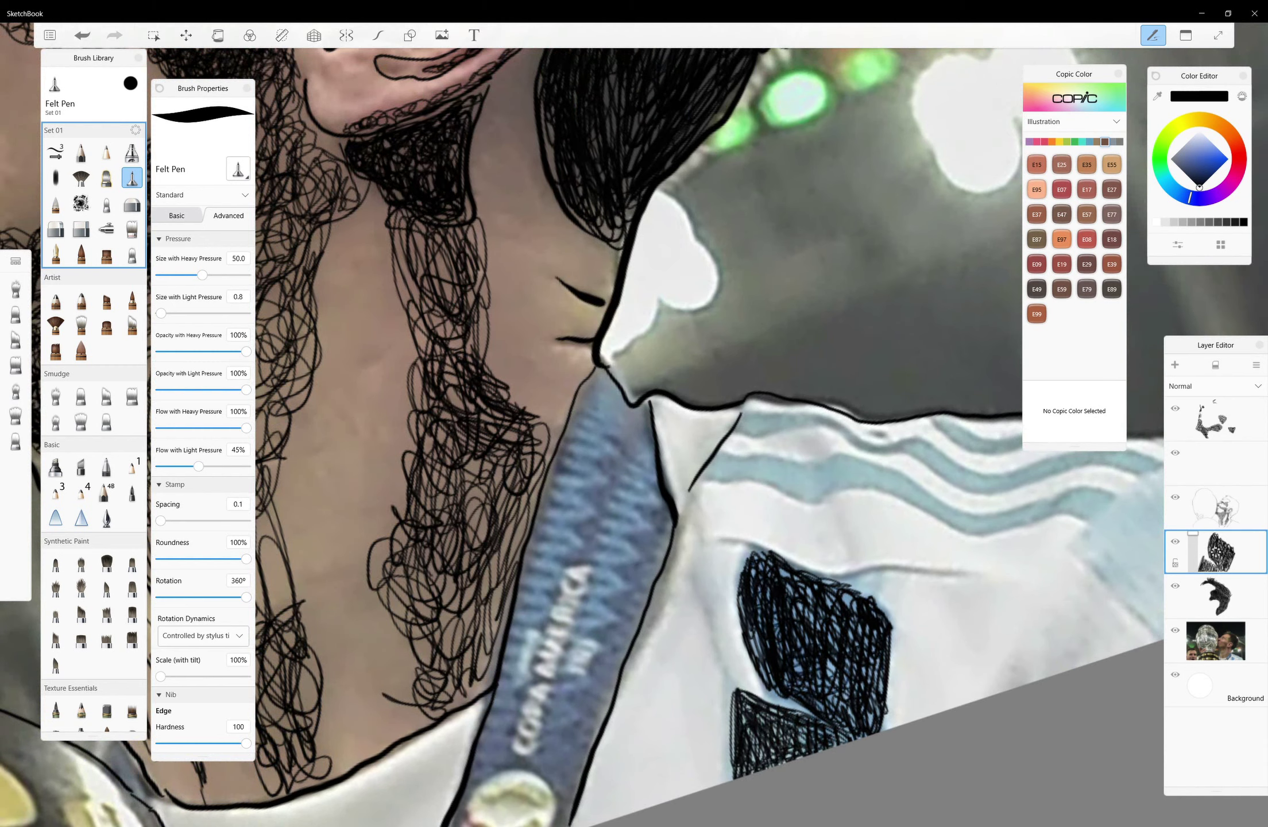
Hatch a dark wavy band up the jersey stripe to the top of the shoulder
scroll(632, 437, up, 3)
scroll(632, 437, up, 2)
drag(446, 767, 498, 657)
mouse_move(457, 724)
mouse_down()
mouse_move(502, 654)
mouse_move(520, 683)
mouse_move(514, 618)
mouse_up()
mouse_move(503, 689)
mouse_down()
mouse_move(545, 629)
mouse_move(537, 591)
mouse_up()
mouse_move(517, 641)
mouse_down()
mouse_move(566, 572)
mouse_move(534, 586)
mouse_move(603, 540)
mouse_up()
drag(546, 603, 626, 543)
mouse_move(474, 698)
mouse_down()
mouse_move(575, 560)
mouse_move(672, 494)
mouse_move(670, 457)
mouse_up()
drag(644, 537, 686, 414)
drag(669, 483, 711, 355)
mouse_move(678, 419)
mouse_down()
mouse_move(712, 351)
mouse_move(729, 350)
mouse_up()
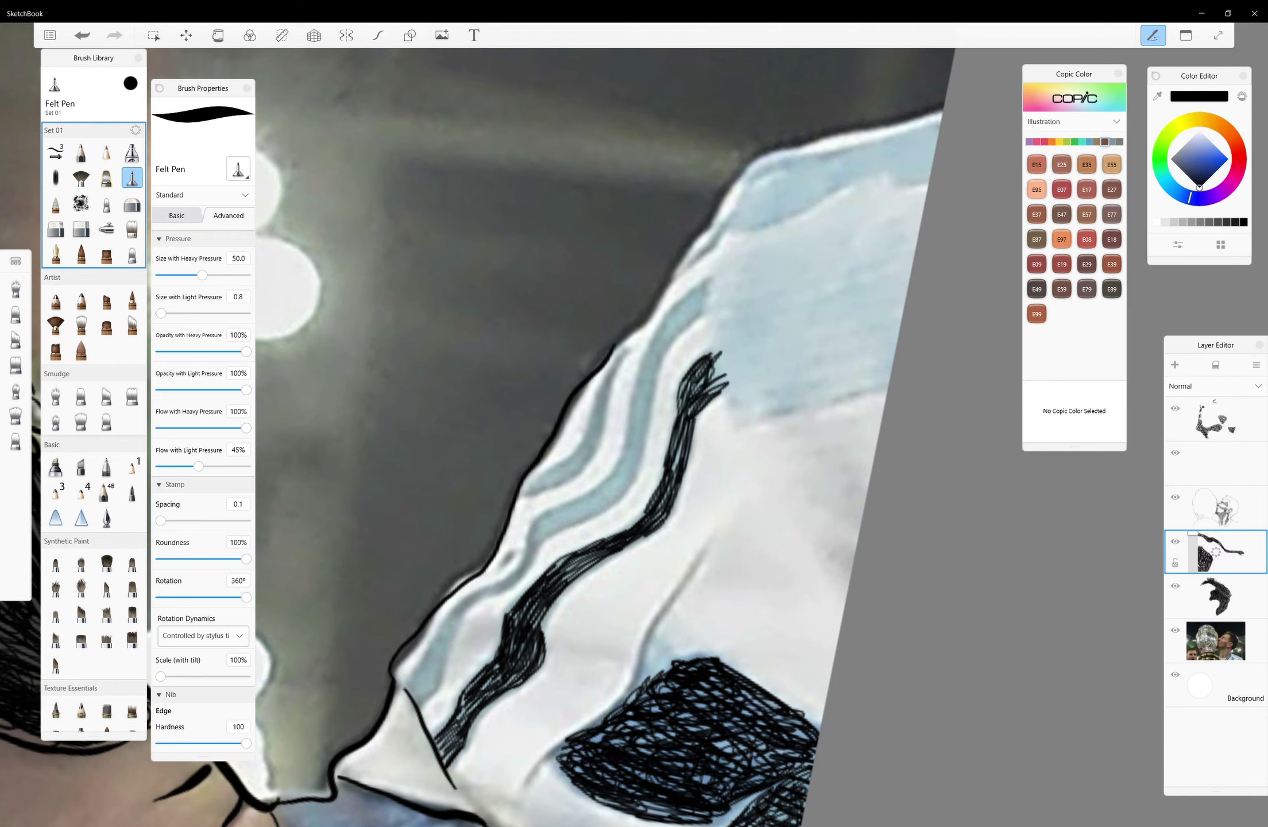
Outline and hatch the blue stripe's edges, thickening its thin line
mouse_move(519, 646)
mouse_down()
mouse_move(440, 741)
mouse_move(708, 310)
mouse_up()
mouse_move(408, 686)
mouse_down()
mouse_move(597, 489)
mouse_move(710, 276)
mouse_up()
mouse_move(414, 704)
mouse_down()
mouse_move(453, 618)
mouse_move(508, 581)
mouse_move(531, 537)
mouse_move(577, 516)
mouse_move(638, 444)
mouse_up()
mouse_move(571, 519)
mouse_down()
mouse_move(638, 457)
mouse_move(647, 411)
mouse_up()
mouse_move(657, 339)
mouse_down()
mouse_move(718, 276)
mouse_move(634, 425)
mouse_move(652, 396)
mouse_move(583, 445)
mouse_up()
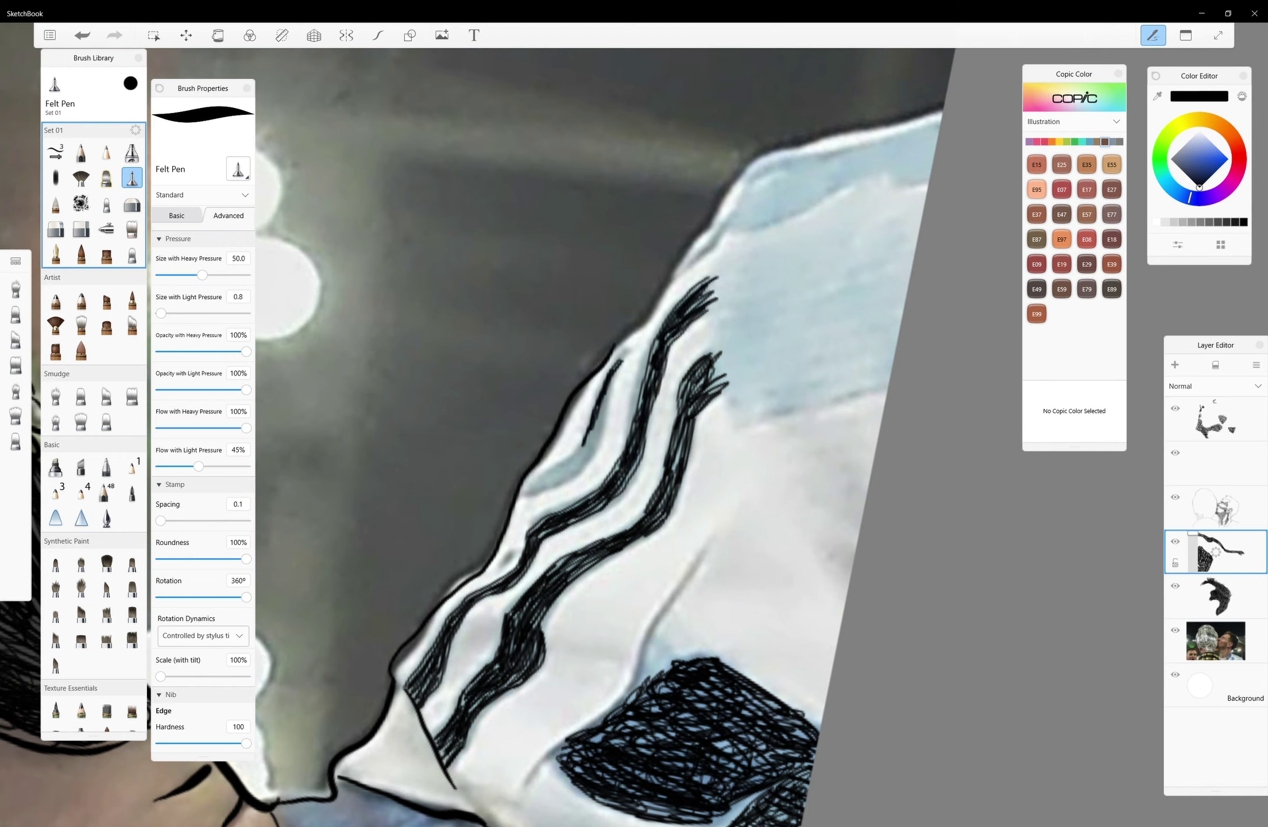
mouse_move(623, 359)
mouse_down()
mouse_move(580, 454)
mouse_move(528, 491)
mouse_up()
drag(586, 450, 529, 488)
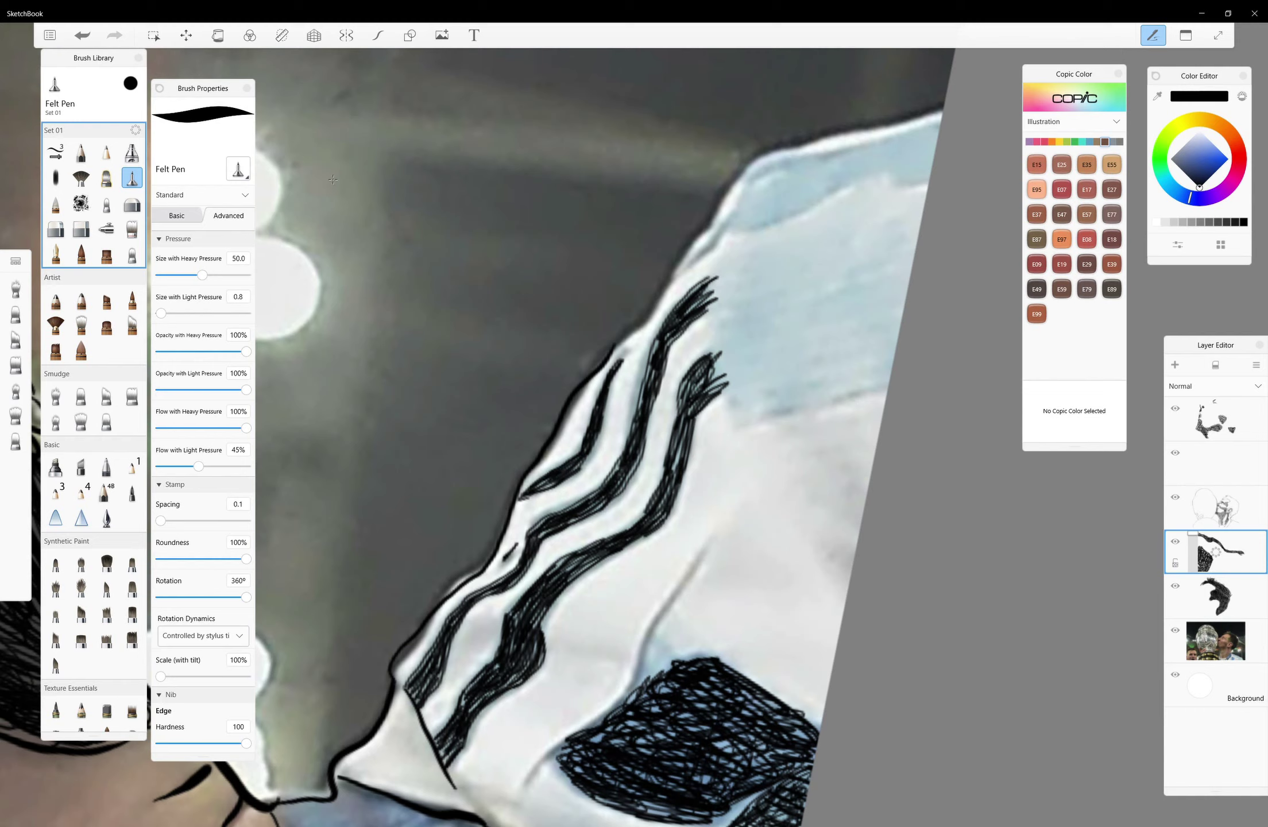
mouse_move(666, 669)
mouse_down()
mouse_move(655, 640)
mouse_move(640, 686)
mouse_move(712, 661)
mouse_up()
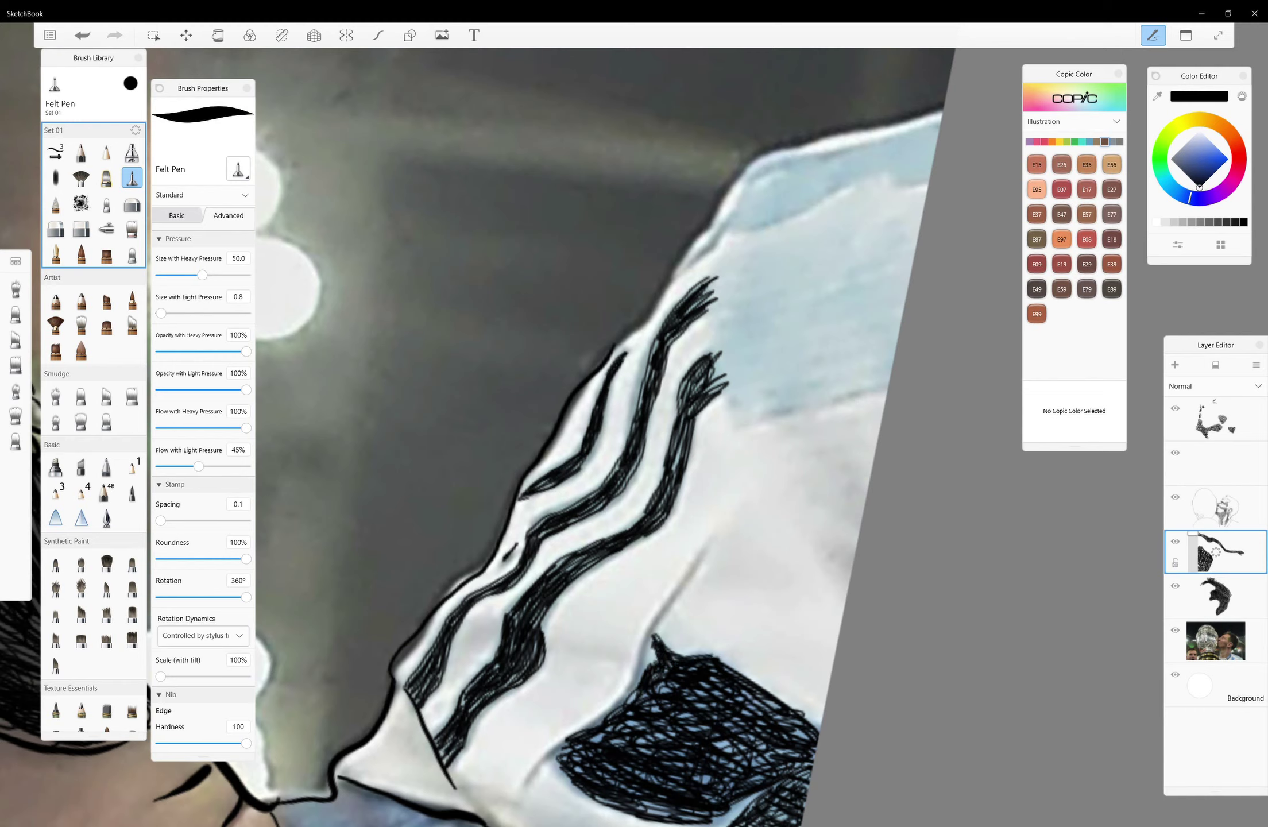
Fill the blue cloth near the shoulder with looping black scribble
mouse_move(701, 299)
mouse_down()
mouse_move(715, 280)
mouse_move(725, 365)
mouse_move(879, 377)
mouse_up()
mouse_move(747, 235)
mouse_down()
mouse_move(718, 287)
mouse_move(844, 221)
mouse_move(919, 201)
mouse_up()
mouse_move(838, 230)
mouse_down()
mouse_move(724, 316)
mouse_move(902, 224)
mouse_move(712, 367)
mouse_move(758, 408)
mouse_move(896, 259)
mouse_move(758, 396)
mouse_up()
mouse_move(770, 321)
mouse_down()
mouse_move(913, 259)
mouse_move(741, 391)
mouse_up()
mouse_move(827, 184)
mouse_down()
mouse_move(930, 147)
mouse_move(678, 276)
mouse_move(767, 207)
mouse_move(931, 138)
mouse_move(744, 212)
mouse_move(798, 178)
mouse_move(919, 146)
mouse_move(746, 212)
mouse_move(928, 140)
mouse_move(870, 167)
mouse_move(894, 198)
mouse_up()
drag(933, 143, 759, 210)
mouse_move(524, 784)
mouse_down()
mouse_move(630, 691)
mouse_move(651, 627)
mouse_move(712, 544)
mouse_up()
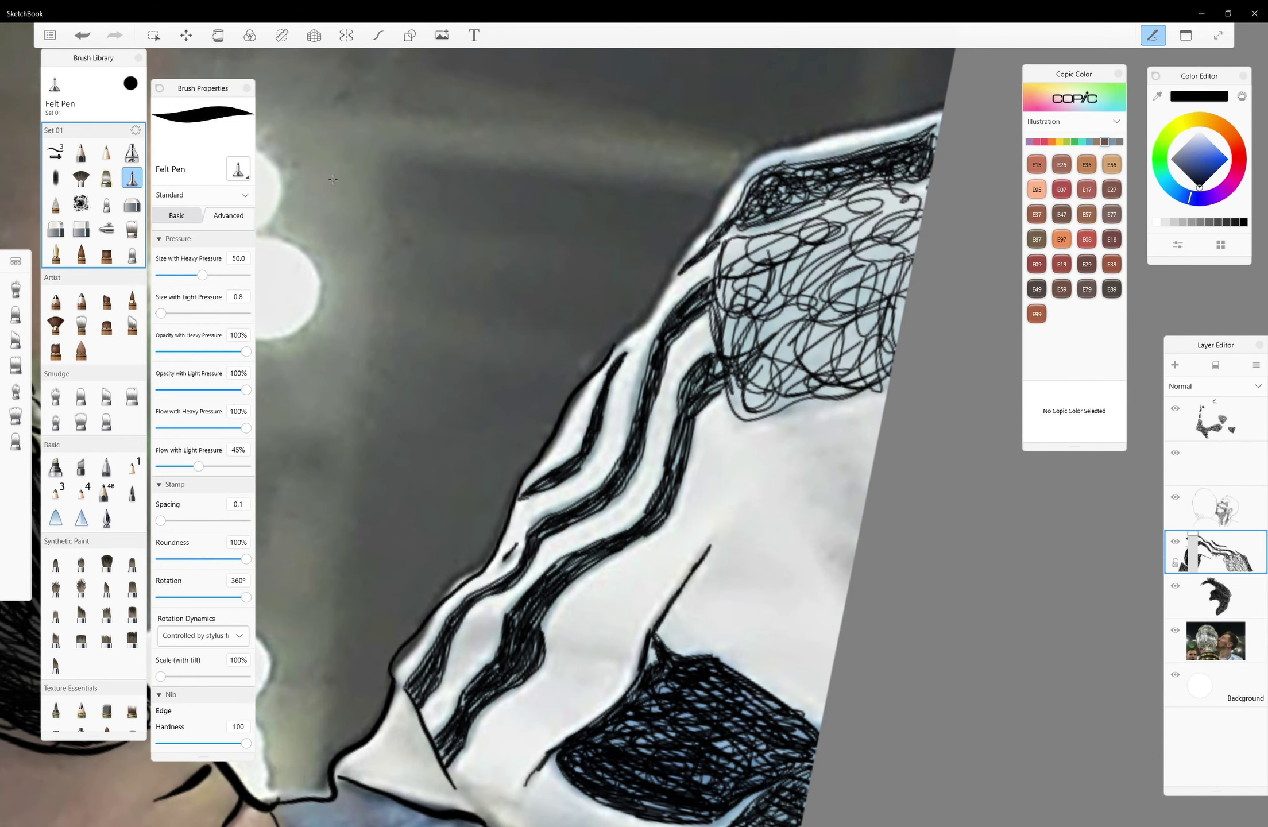
mouse_move(729, 265)
mouse_down()
mouse_move(887, 204)
mouse_move(850, 310)
mouse_move(746, 373)
mouse_move(764, 413)
mouse_up()
drag(833, 356, 878, 345)
drag(632, 402, 574, 287)
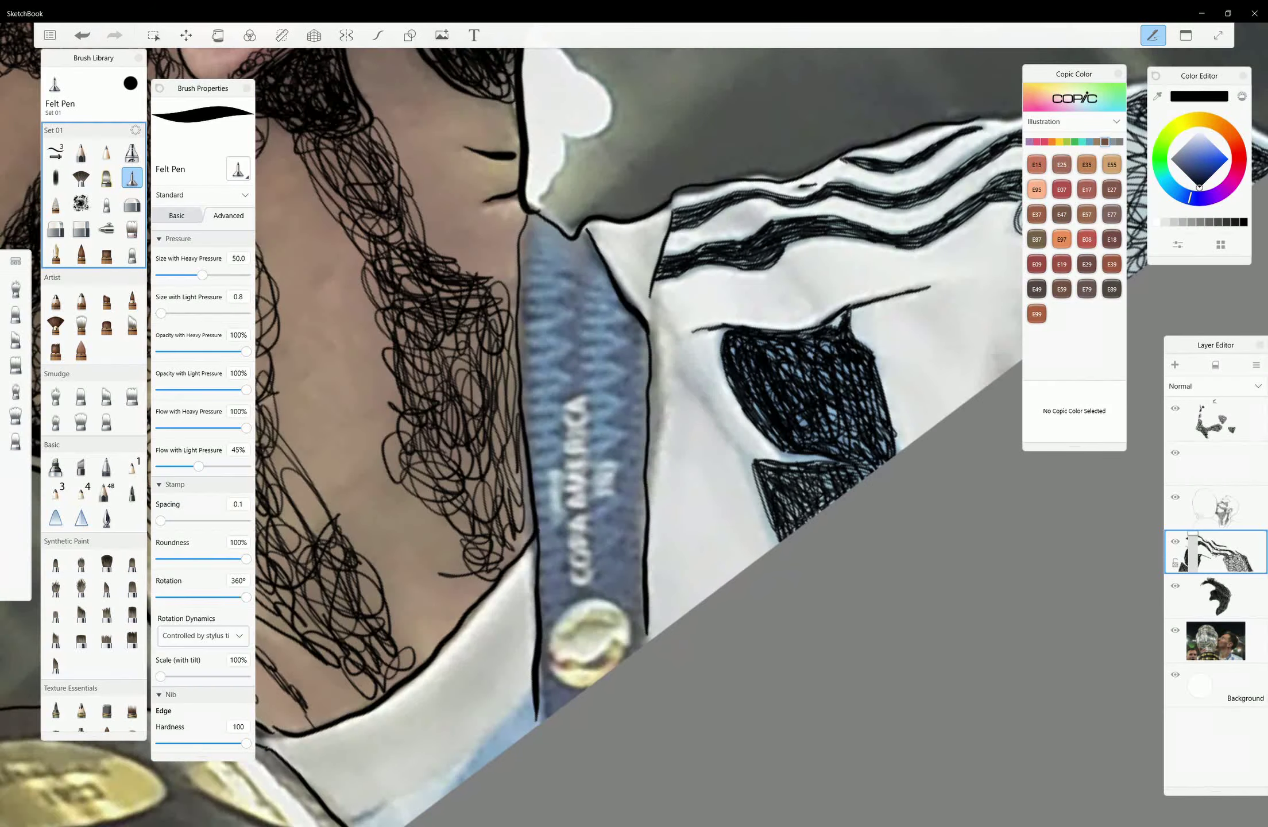
Outline the medal's left edge and zigzag-hatch the blue collar strap
drag(578, 608, 566, 686)
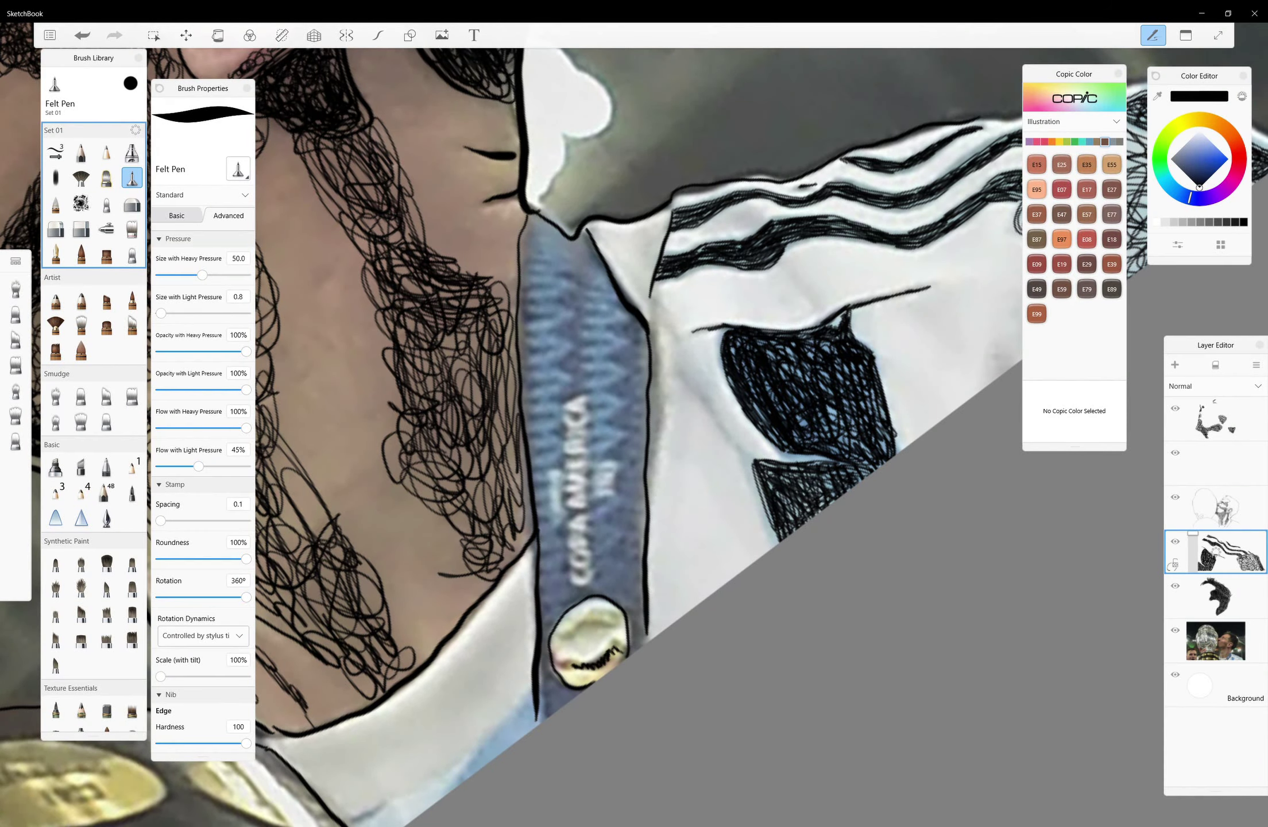
drag(632, 402, 545, 477)
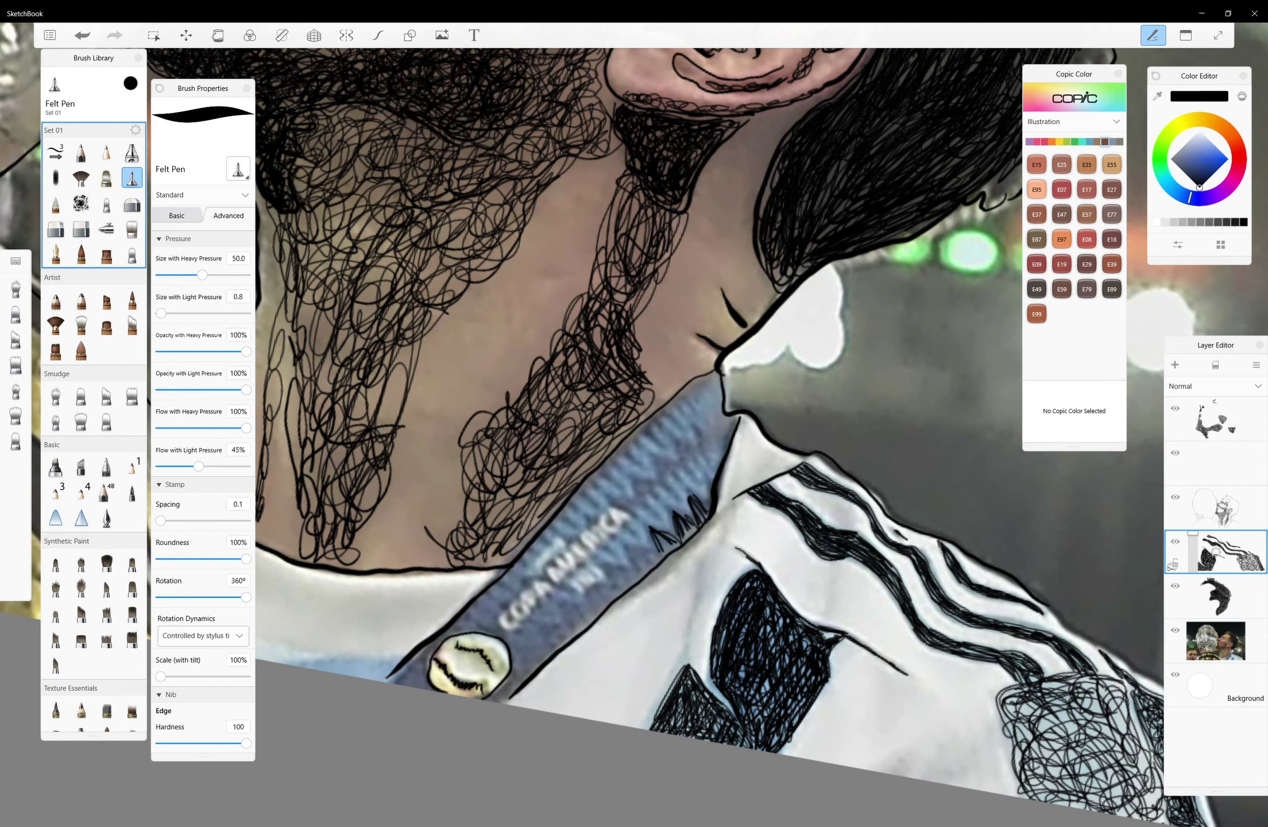
drag(606, 568, 632, 582)
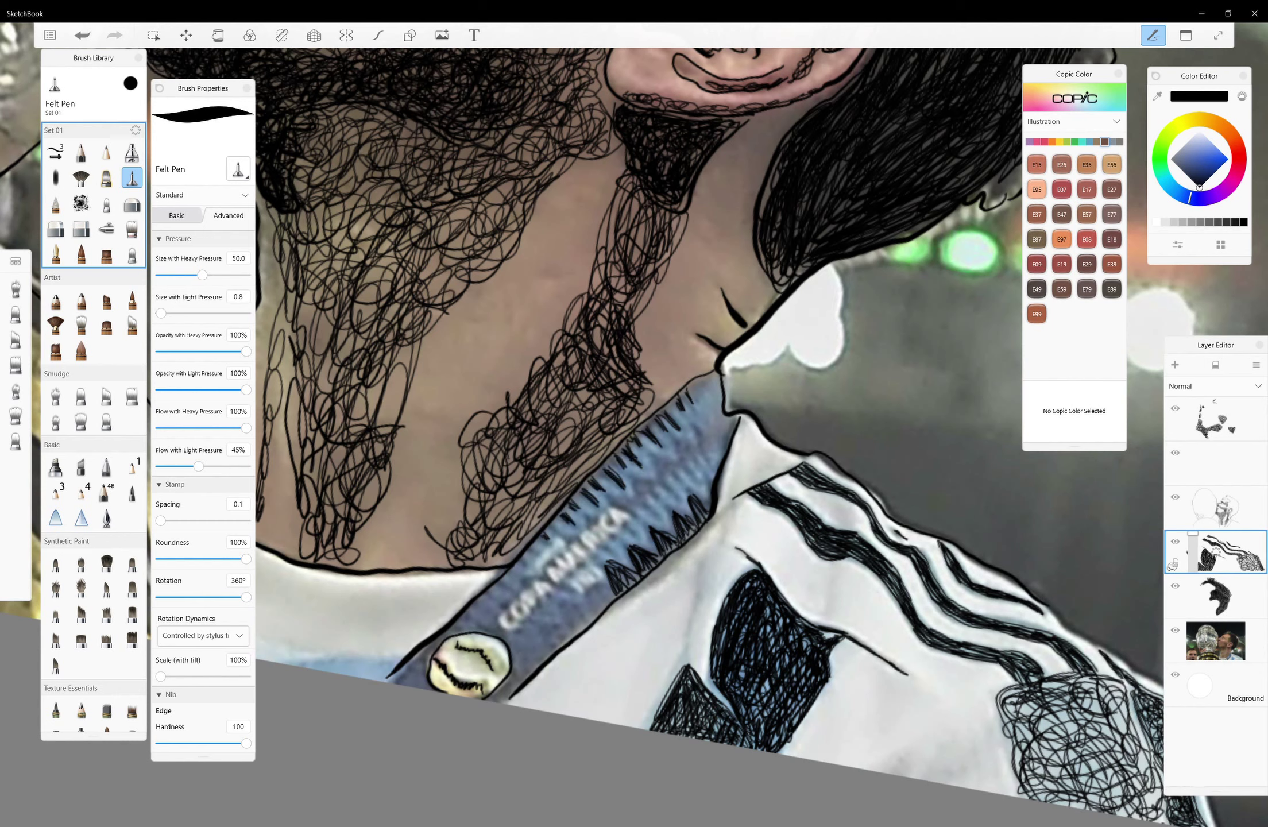
drag(540, 534, 549, 545)
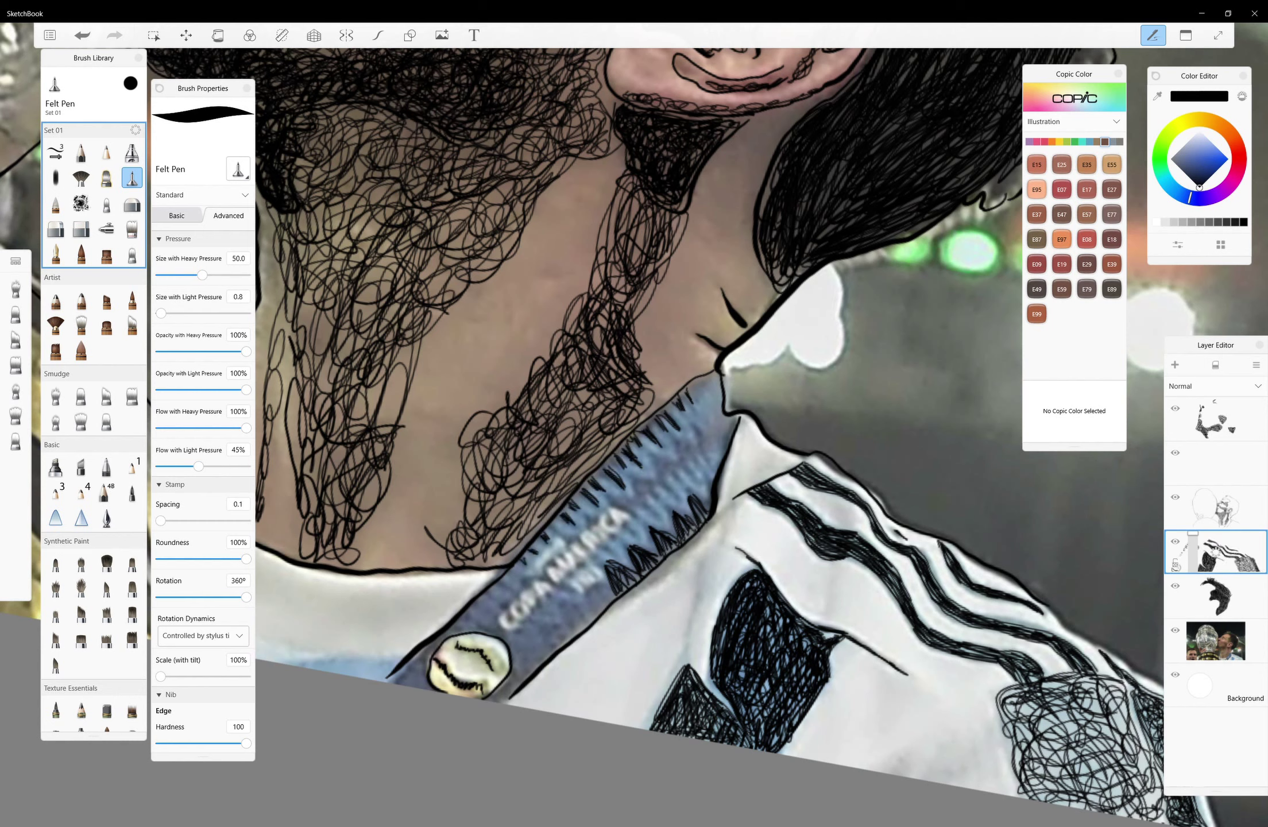
scroll(550, 543, up, 3)
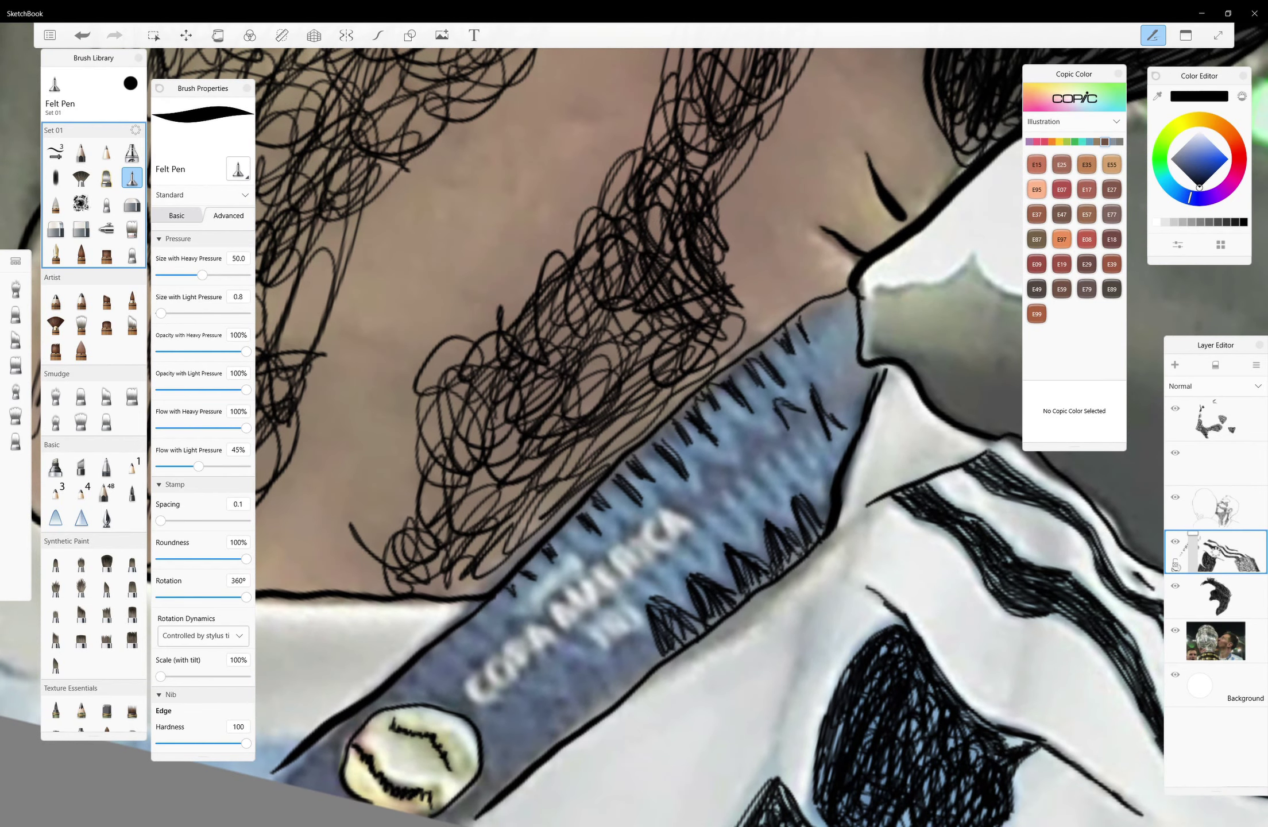
mouse_move(820, 411)
mouse_down()
mouse_move(774, 468)
mouse_move(734, 466)
mouse_move(705, 488)
mouse_up()
mouse_move(779, 508)
mouse_down()
mouse_move(754, 541)
mouse_move(677, 530)
mouse_up()
mouse_move(715, 480)
mouse_down()
mouse_move(653, 511)
mouse_move(669, 513)
mouse_up()
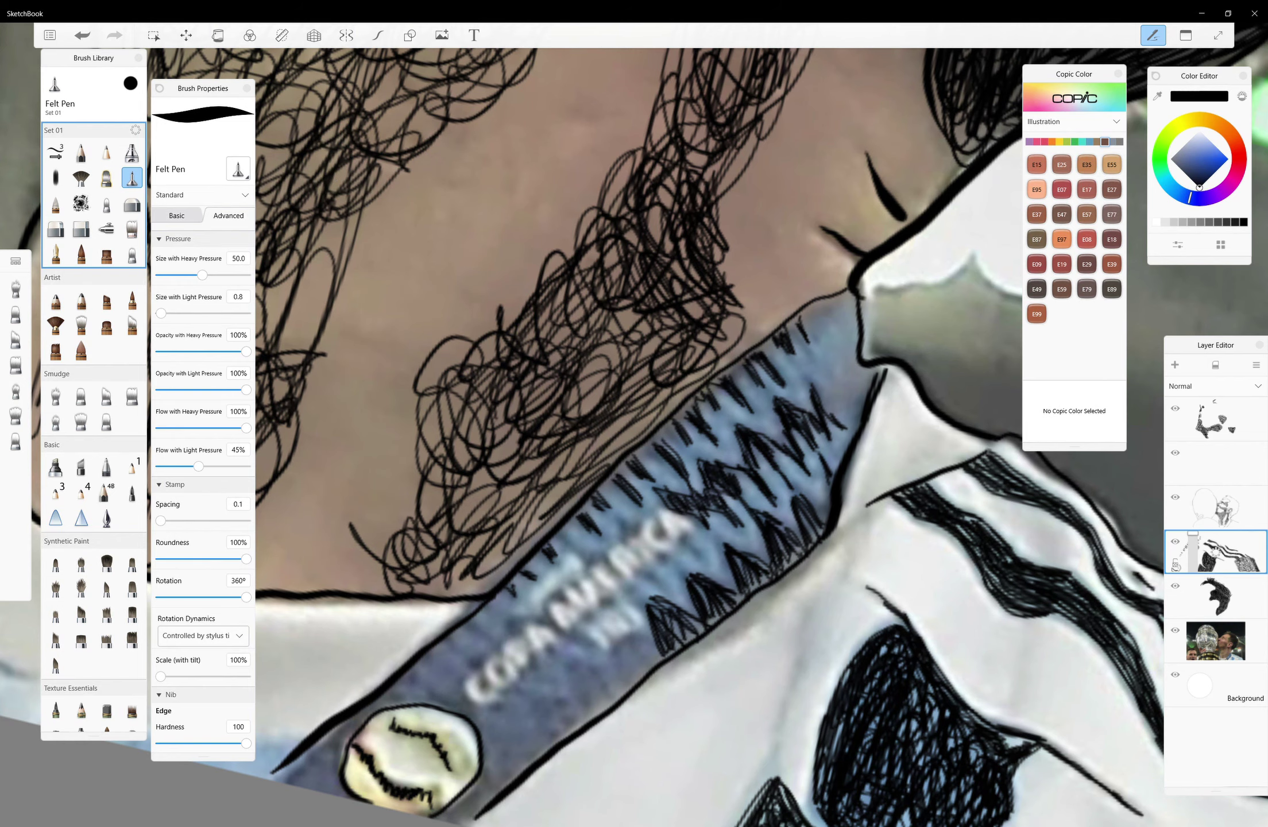
Add more ink strokes along the strap, then hide and re-show the reference photo to check
scroll(635, 717, down, 5)
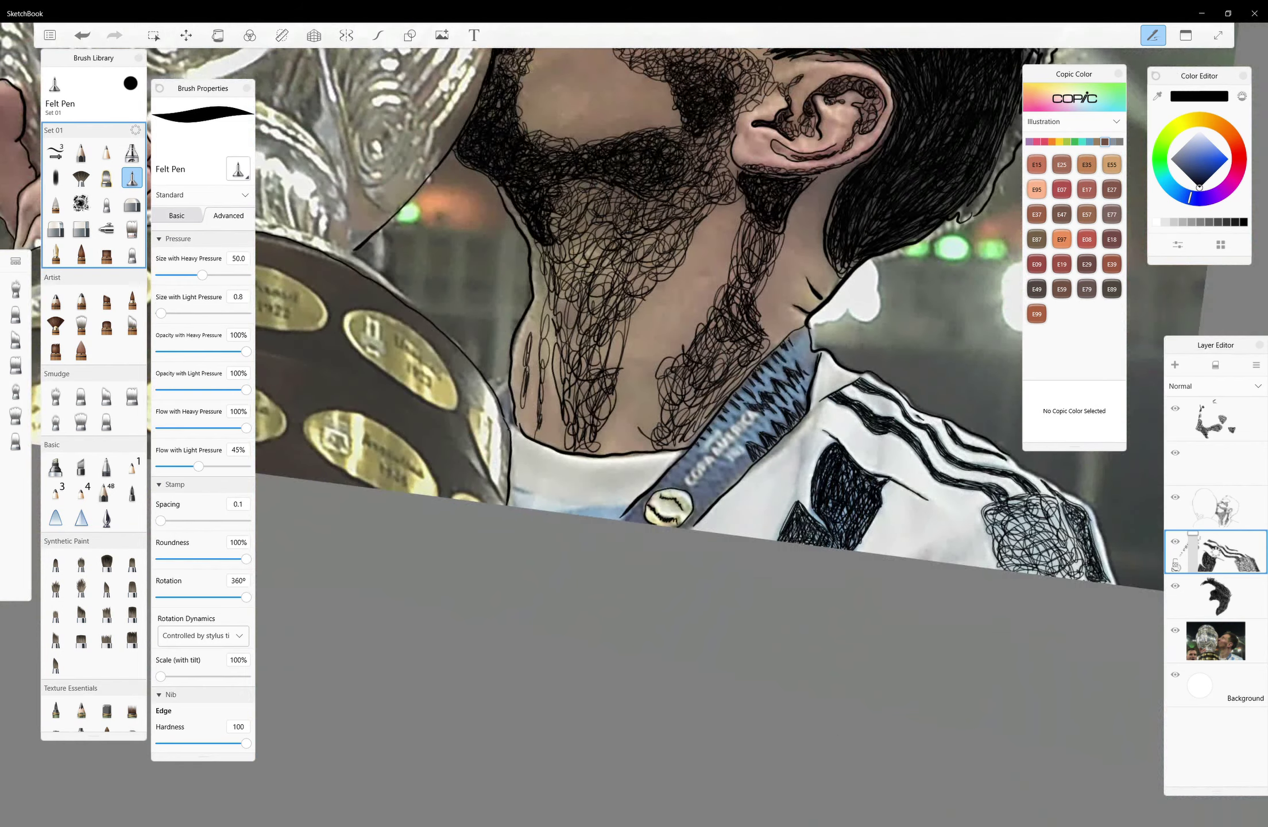
scroll(636, 717, up, 3)
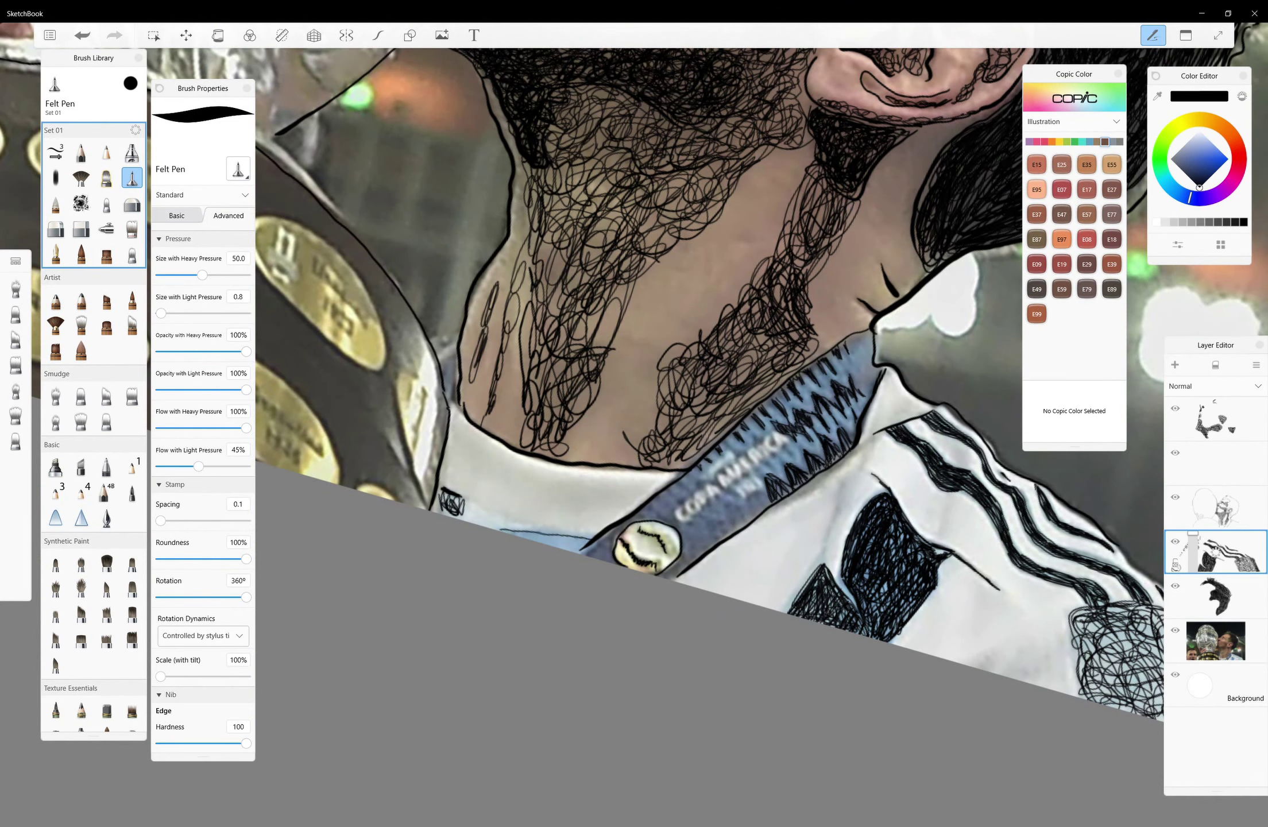
drag(631, 344, 718, 373)
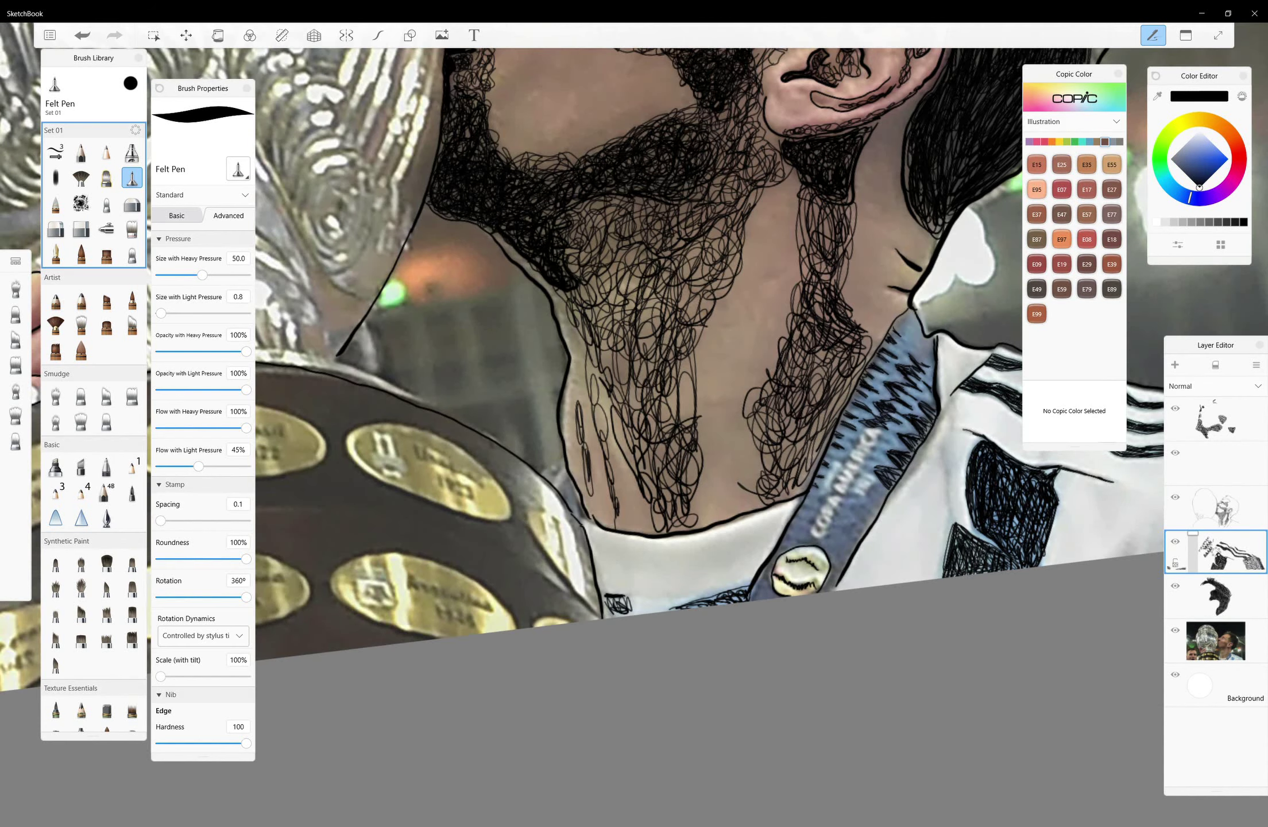
drag(602, 614, 549, 557)
drag(575, 557, 527, 509)
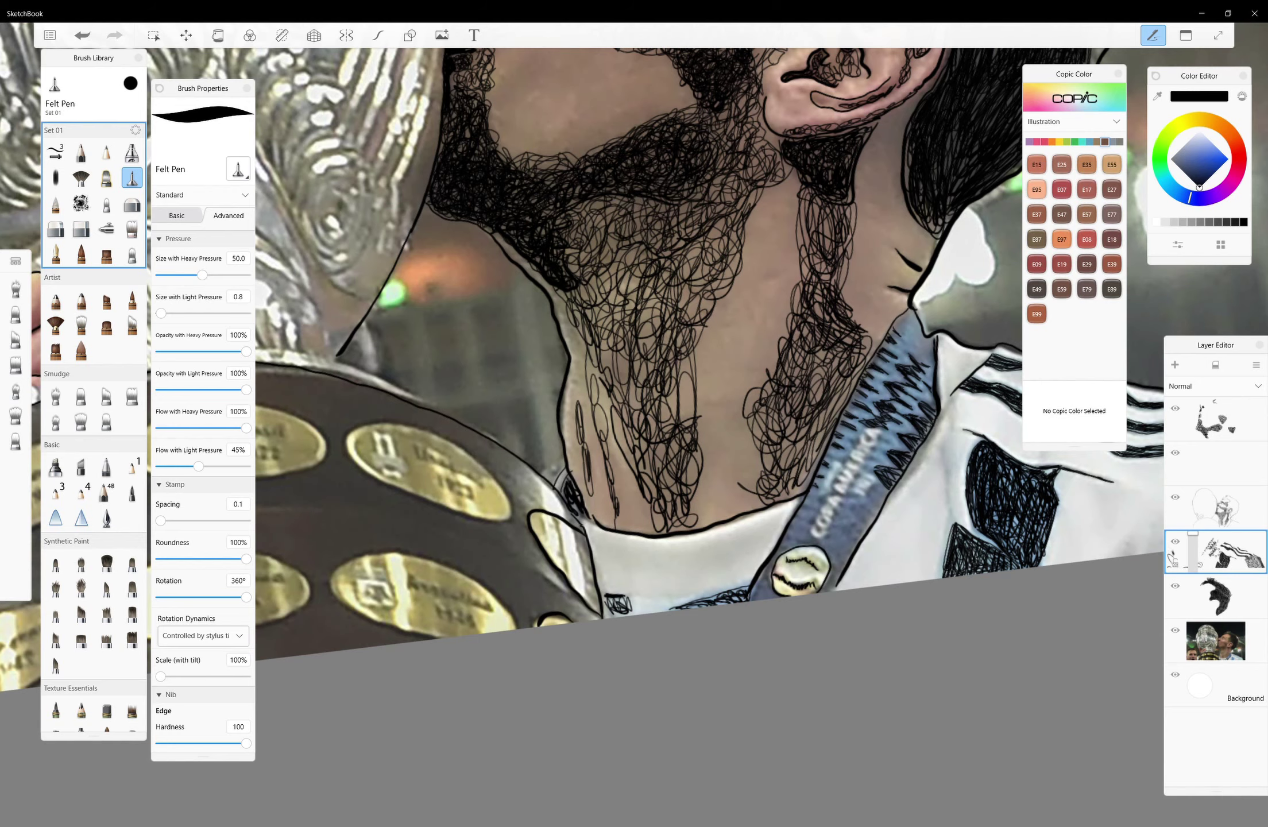
click(1175, 630)
click(1175, 630)
scroll(636, 517, up, 5)
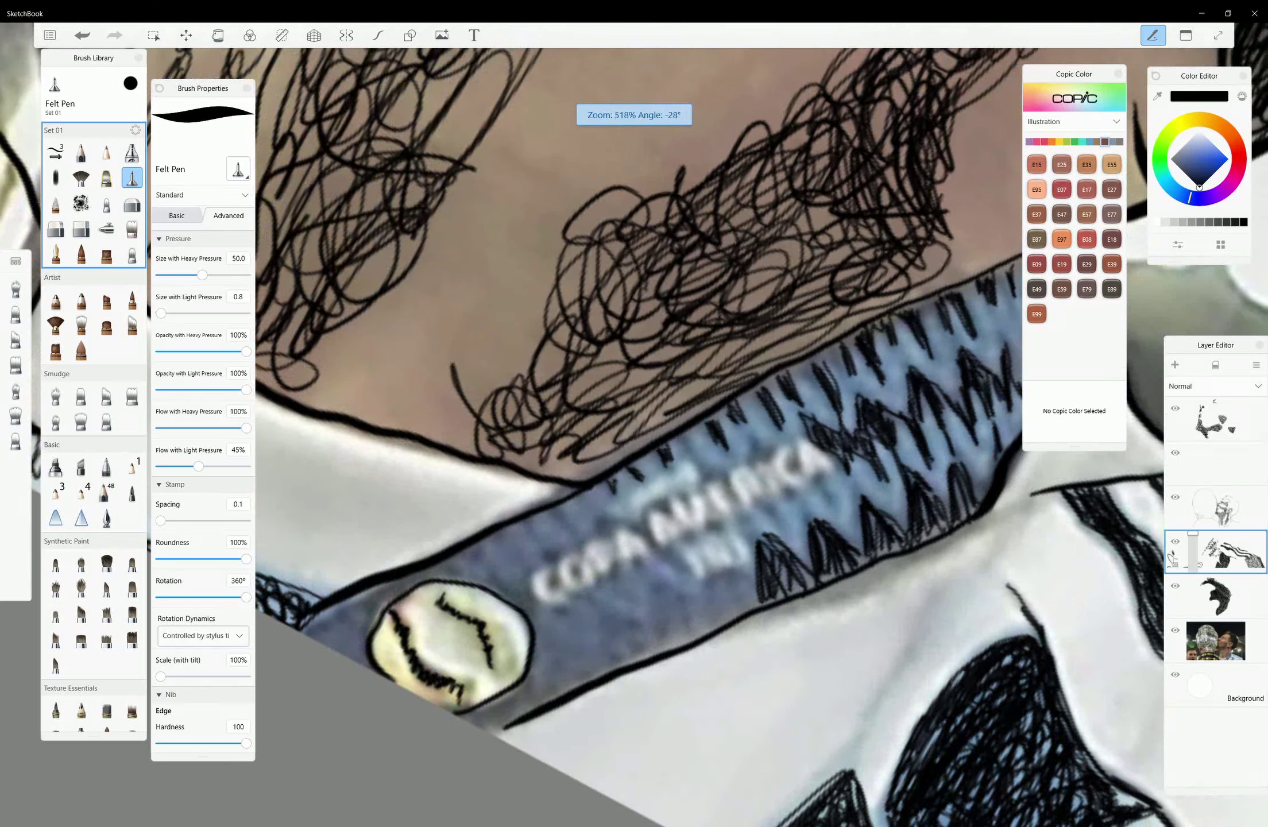
Outline the C of COPA and hatch under and above AMERICA and around the yellow button
drag(552, 563, 568, 595)
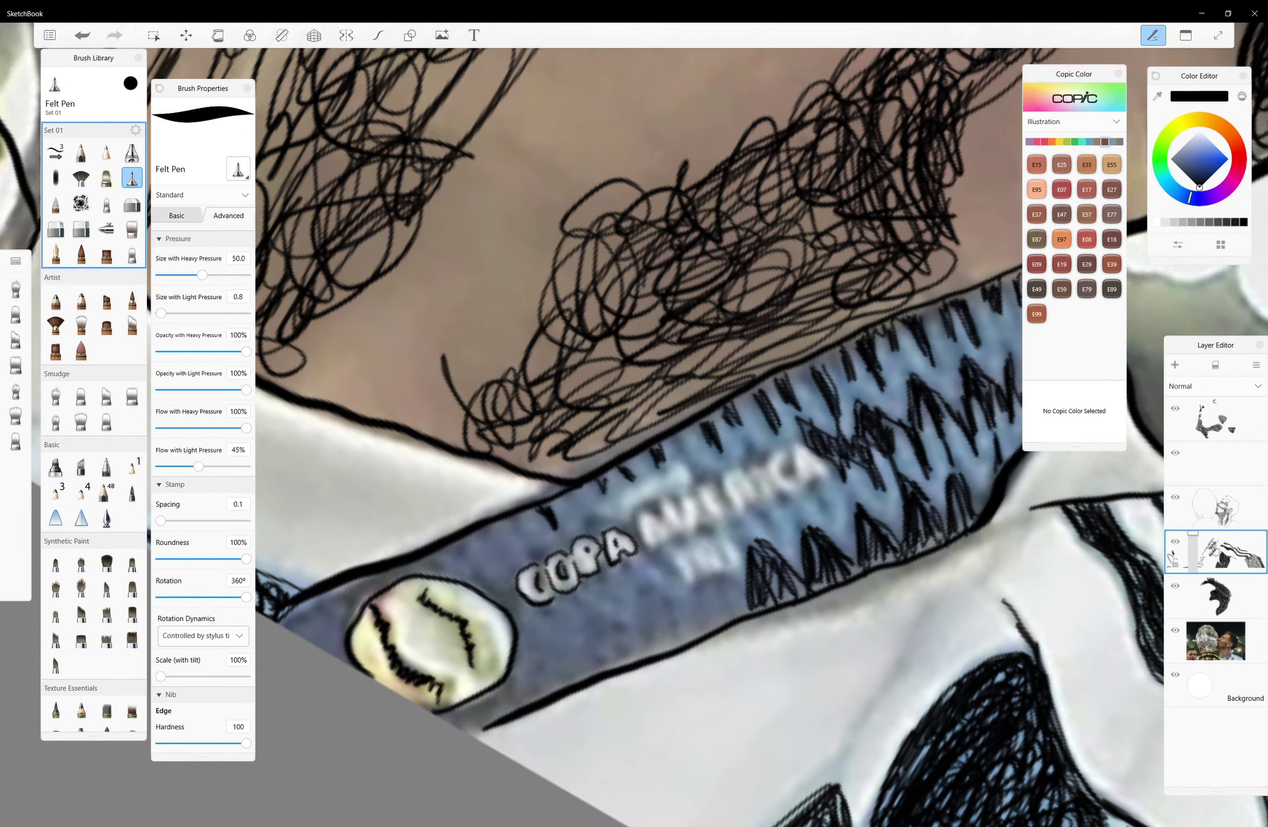
mouse_move(636, 516)
mouse_down()
mouse_move(587, 529)
mouse_move(673, 537)
mouse_up()
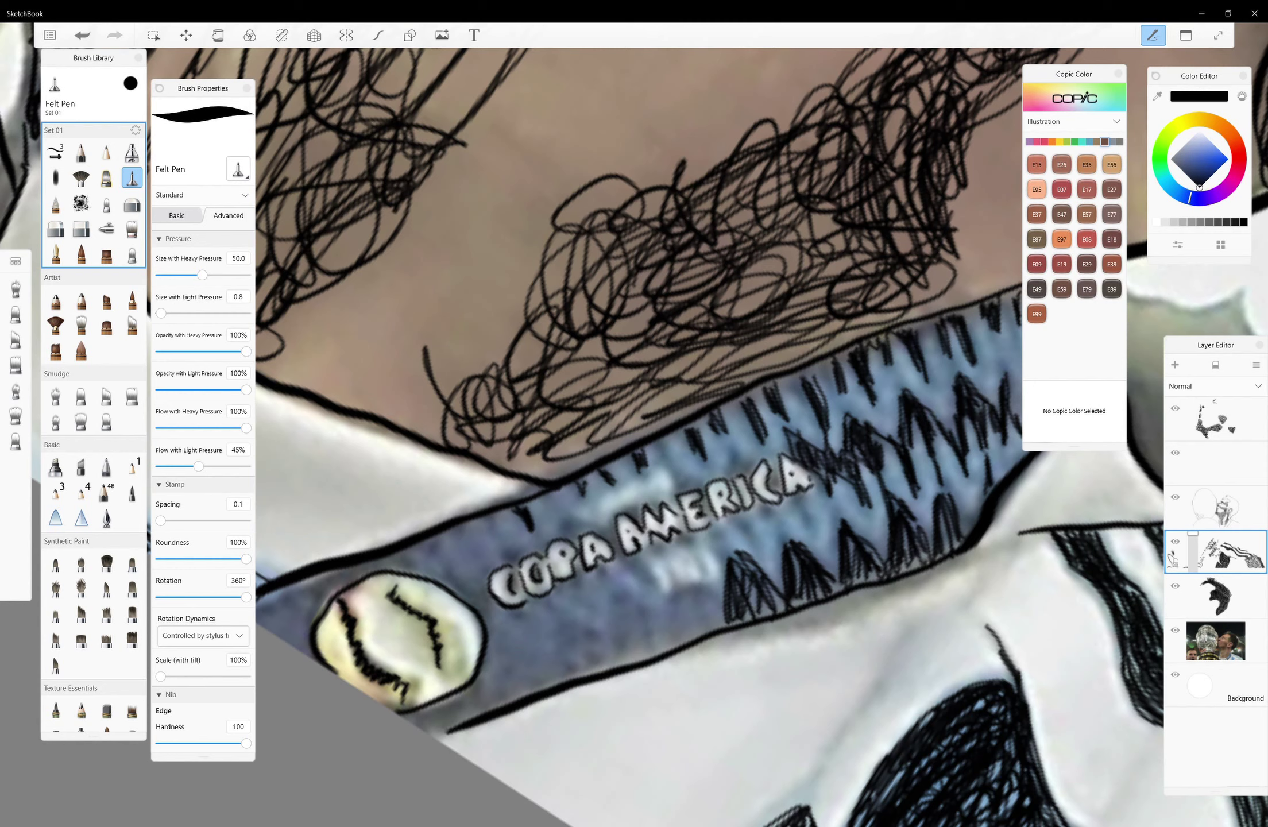
mouse_move(736, 598)
mouse_down()
mouse_move(783, 560)
mouse_move(821, 592)
mouse_move(673, 607)
mouse_up()
mouse_move(632, 569)
mouse_down()
mouse_move(658, 654)
mouse_move(578, 677)
mouse_up()
drag(445, 563, 489, 626)
mouse_move(485, 681)
mouse_down()
mouse_move(463, 715)
mouse_move(411, 729)
mouse_move(422, 730)
mouse_up()
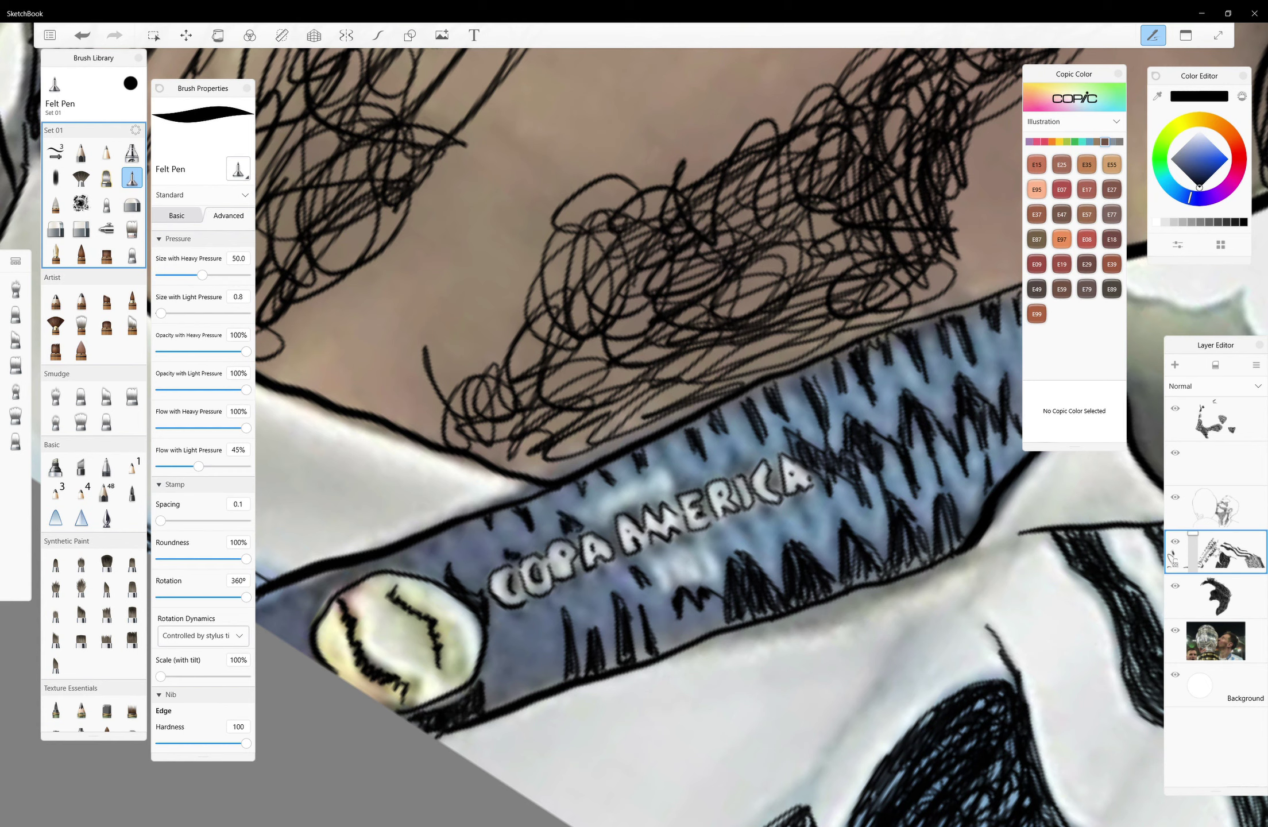
drag(660, 441, 678, 480)
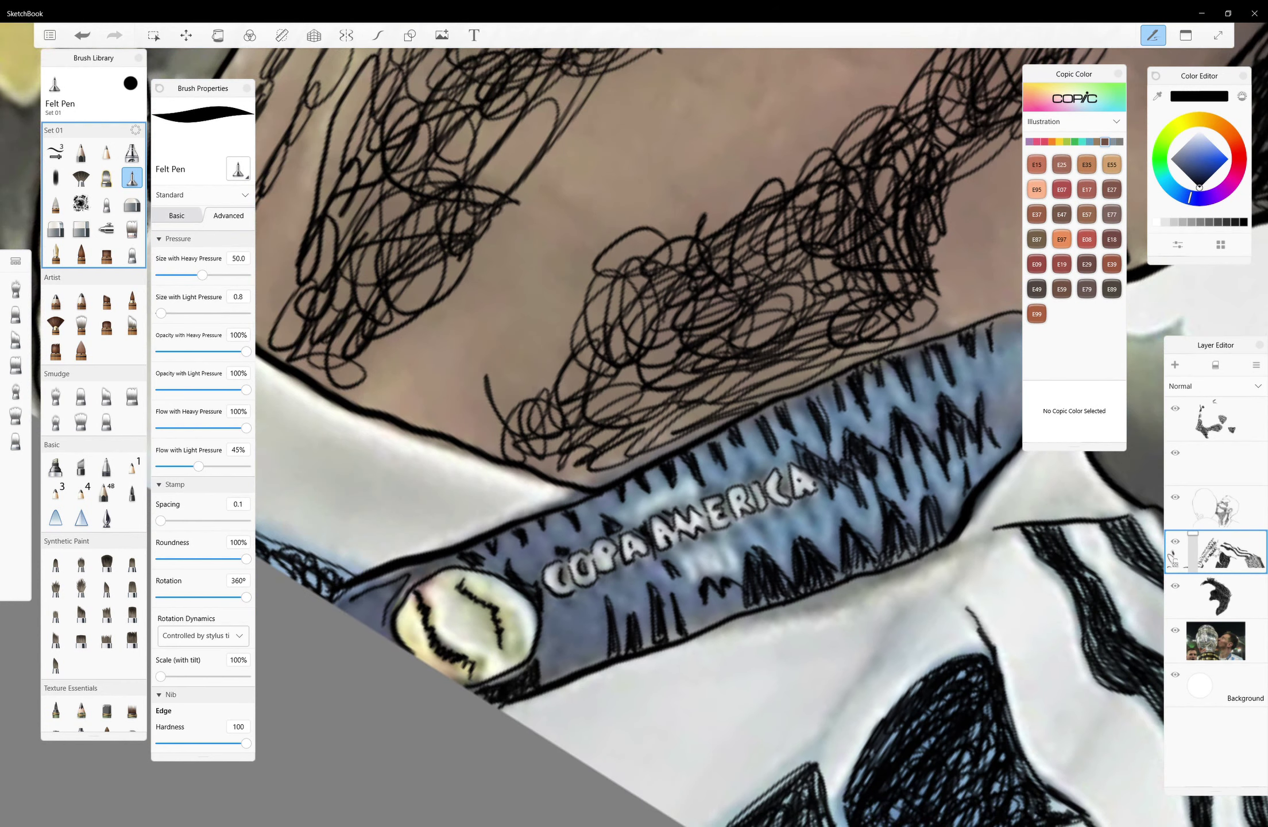
mouse_move(316, 598)
mouse_down()
mouse_move(373, 600)
mouse_move(345, 605)
mouse_up()
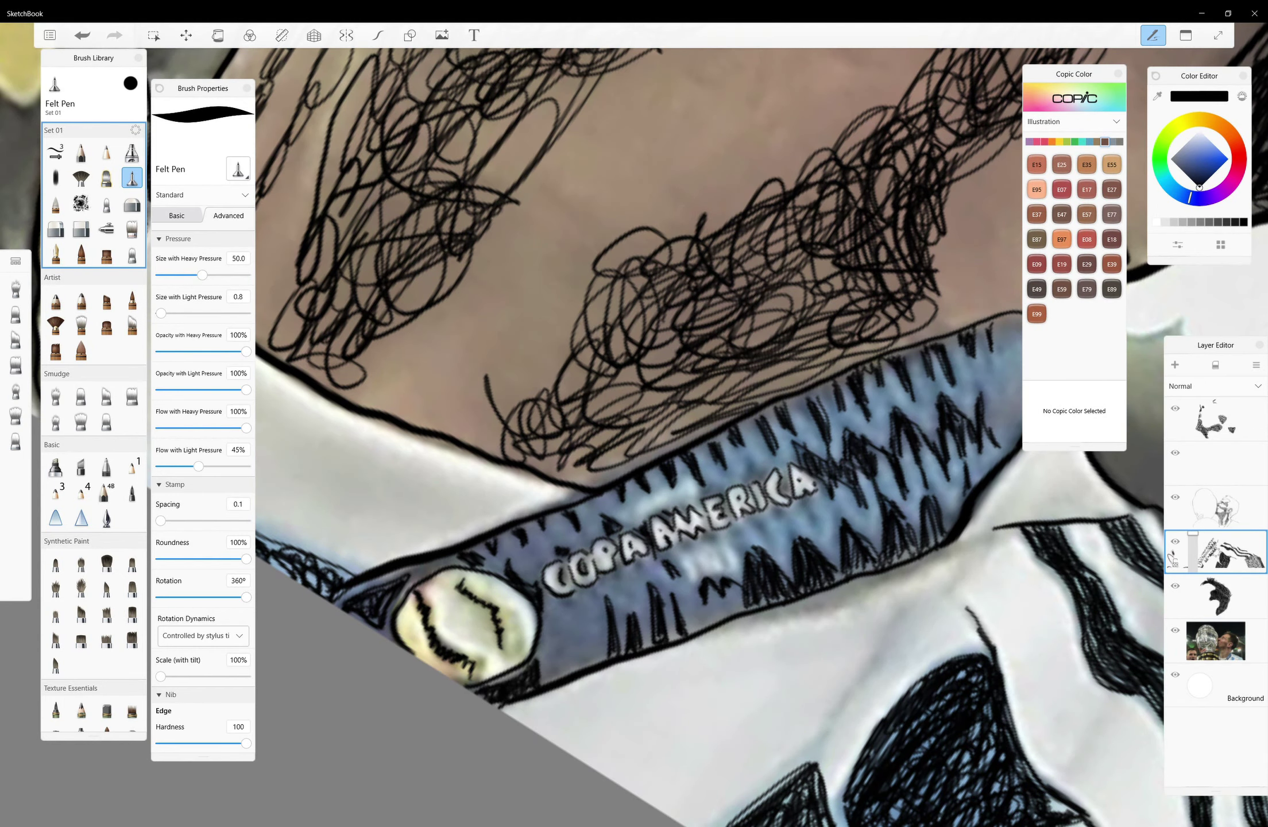
mouse_move(574, 574)
mouse_down()
mouse_move(517, 552)
mouse_move(649, 603)
mouse_up()
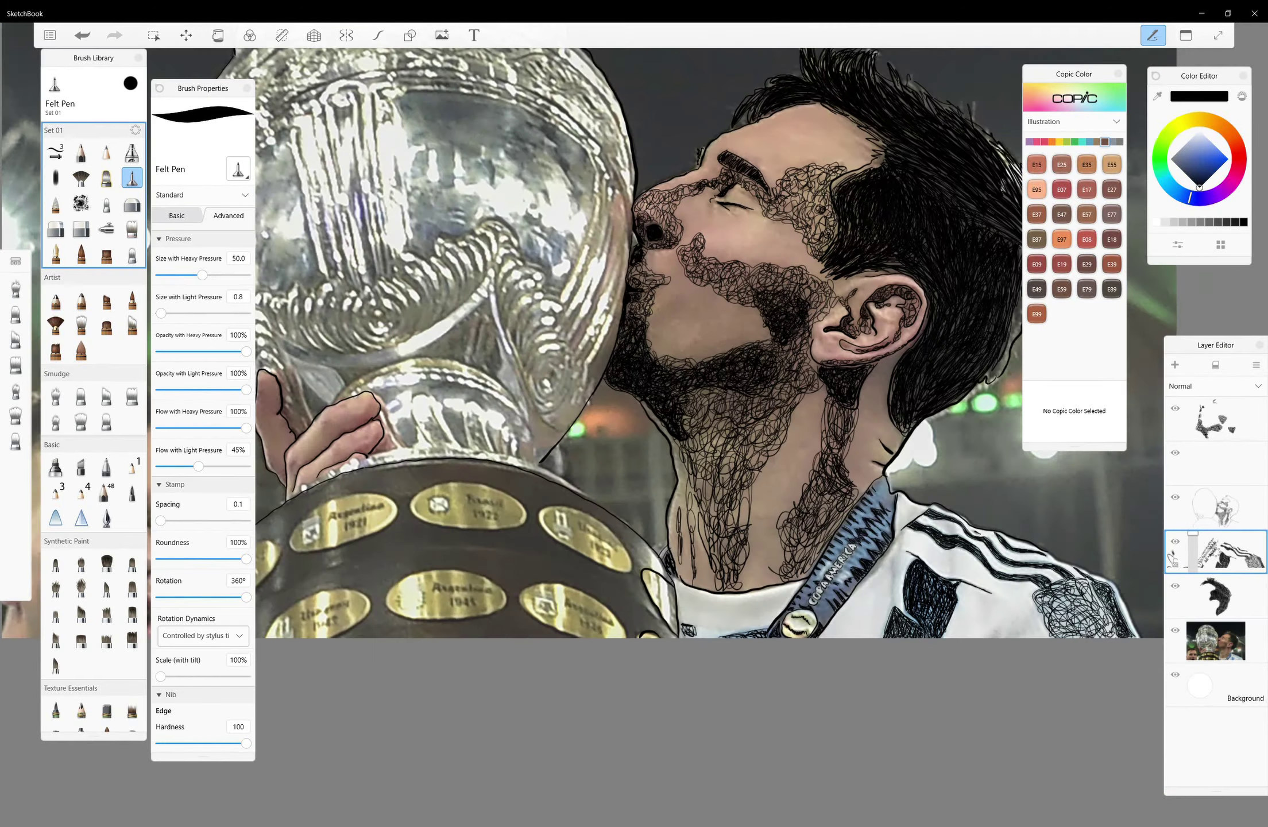
Zoom onto the trophy hand, then undo the brown scribble shading on the finger
drag(636, 718, 563, 649)
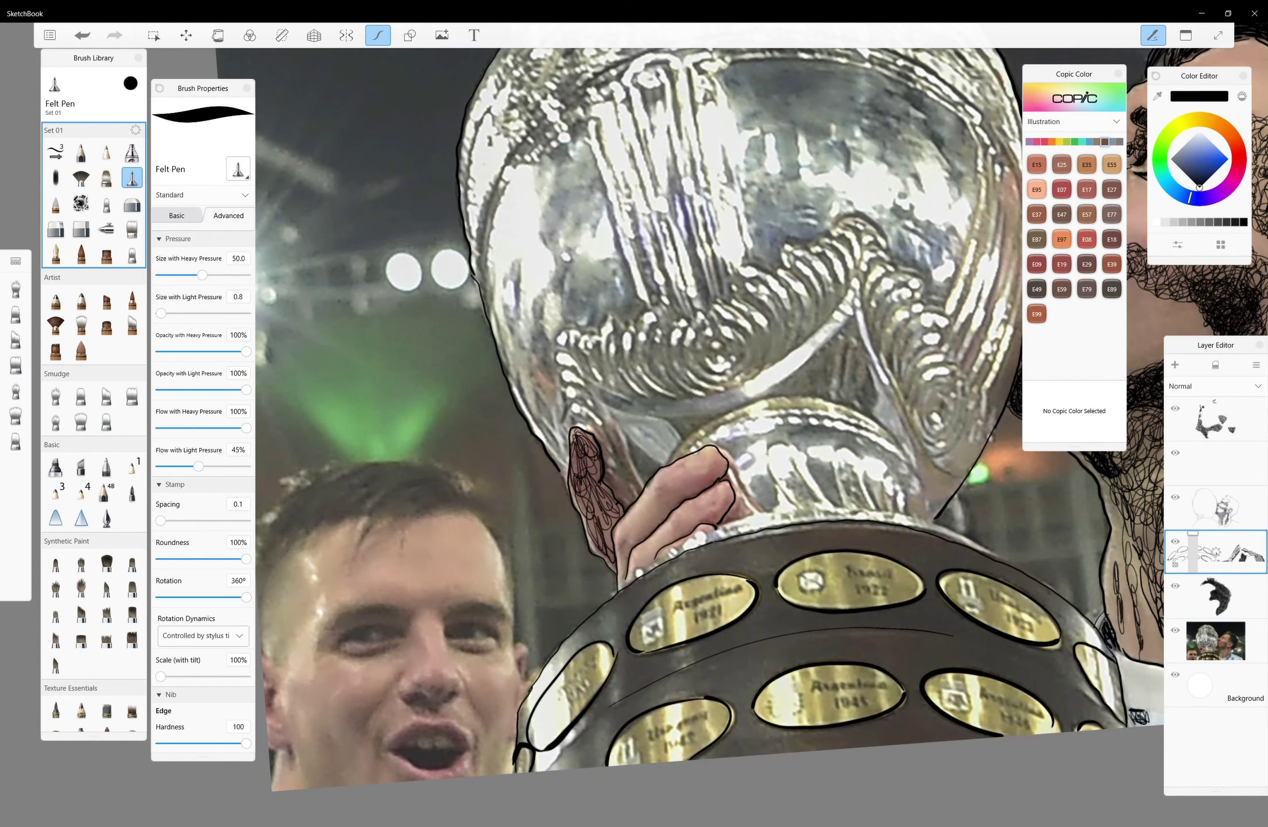
key(ctrl+z)
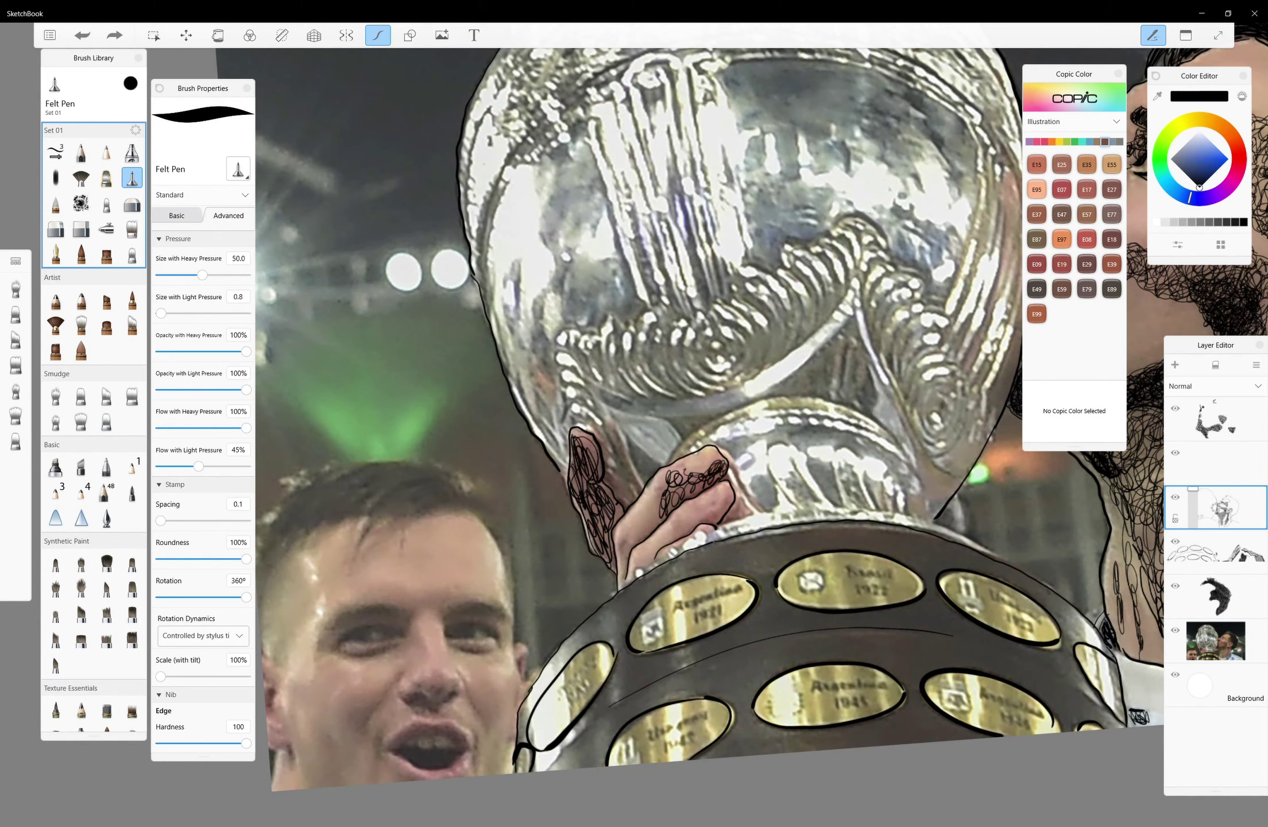
Undo the brown finger stroke and scribble black shading onto the lower and upper fingers
key(ctrl+z)
drag(729, 492, 675, 527)
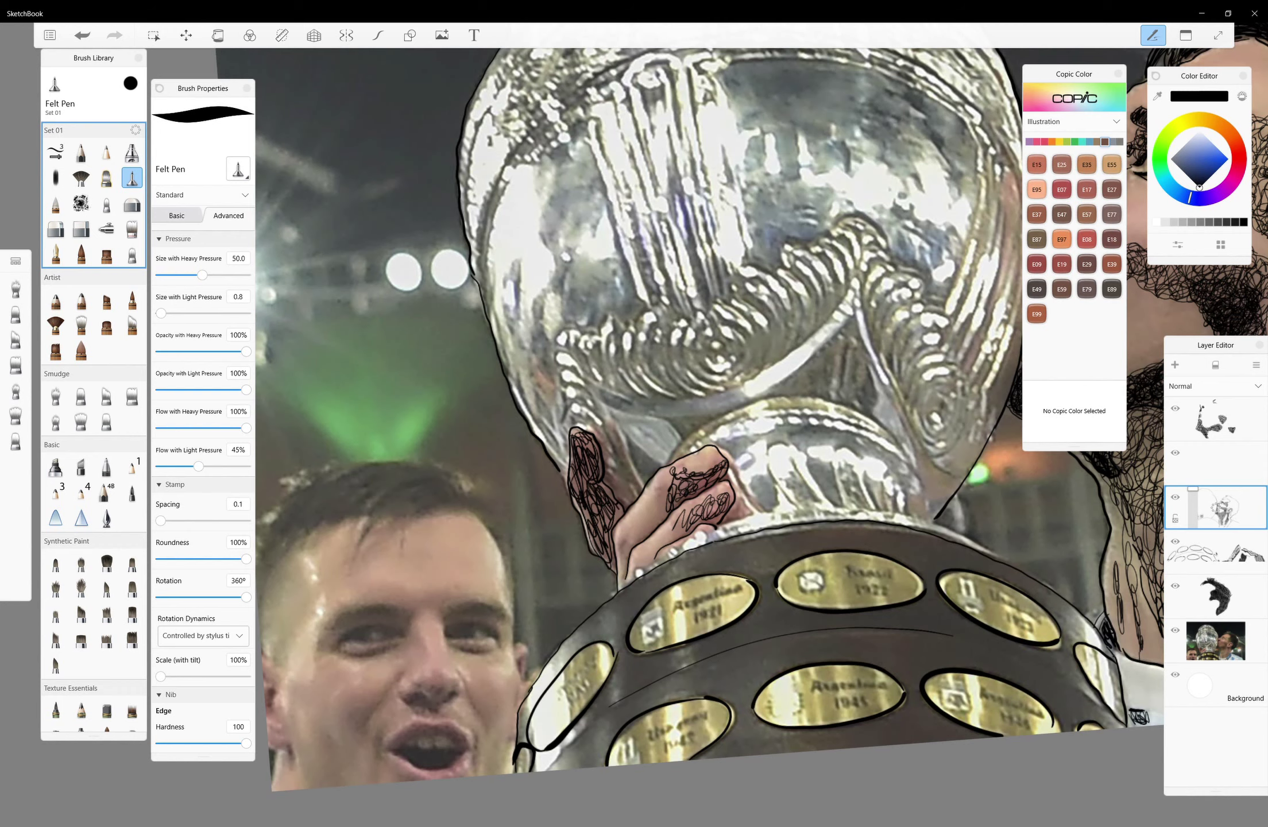
drag(680, 472, 665, 498)
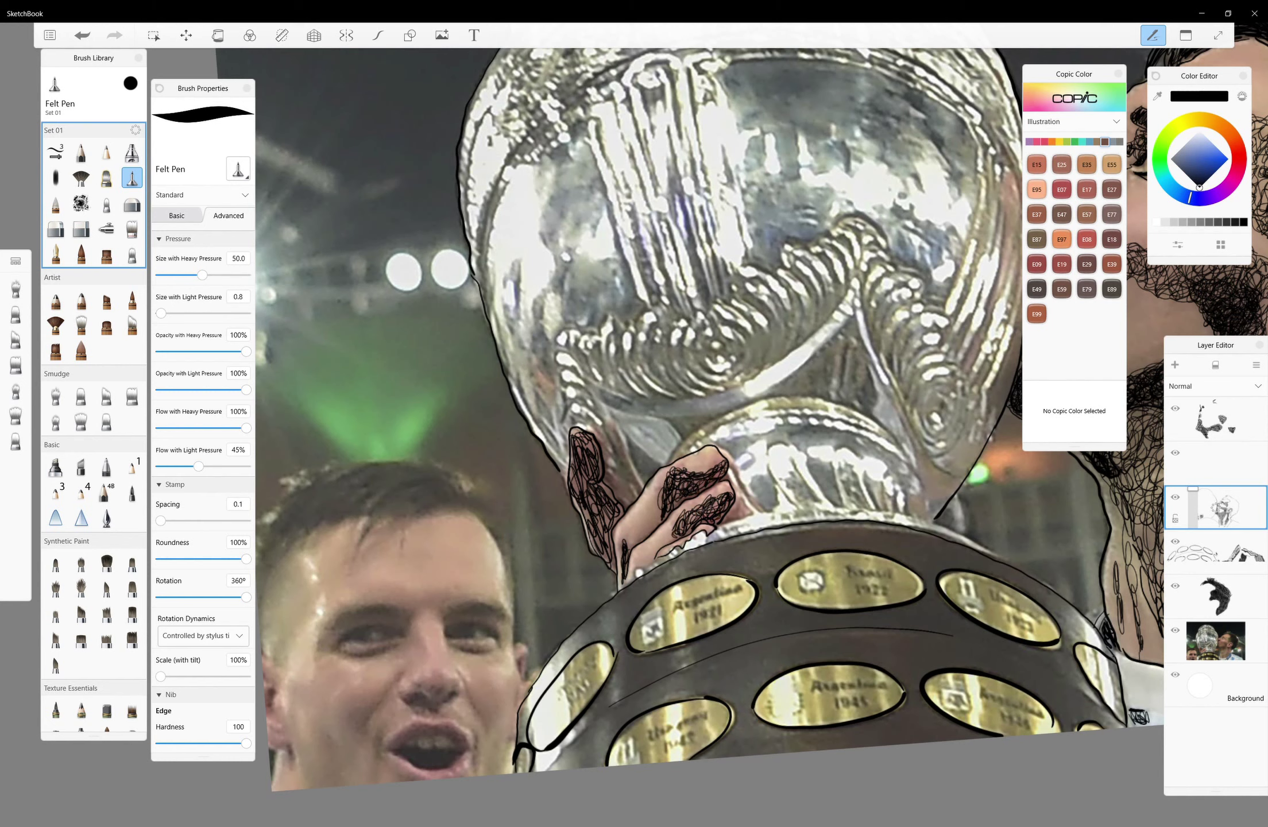
scroll(690, 403, up, 3)
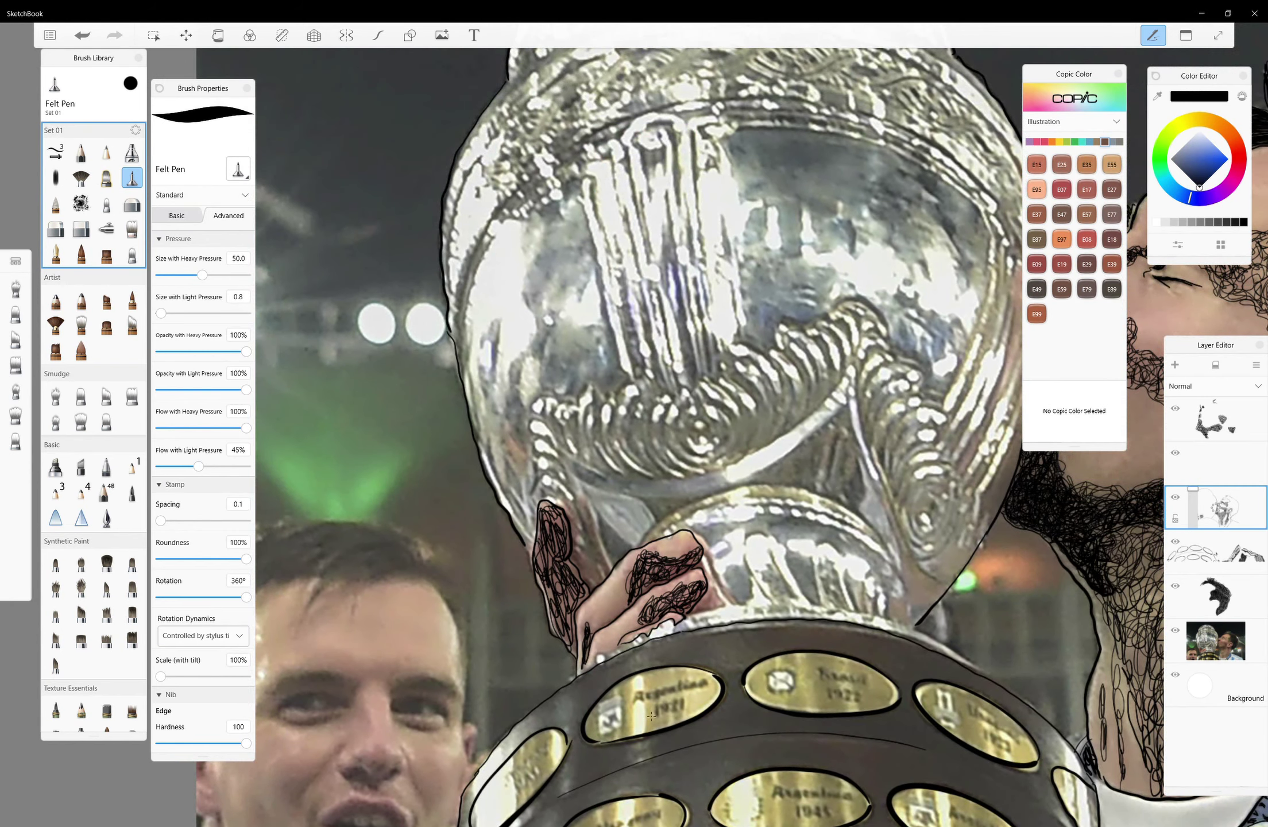
Scribble-fill a row of ornamental lobes across the cup base with black circular loops
scroll(919, 592, up, 3)
mouse_move(774, 637)
mouse_down()
mouse_move(795, 688)
mouse_move(750, 619)
mouse_move(767, 689)
mouse_up()
mouse_move(726, 598)
mouse_down()
mouse_move(761, 680)
mouse_move(669, 560)
mouse_move(707, 632)
mouse_move(704, 654)
mouse_up()
mouse_move(635, 558)
mouse_down()
mouse_move(666, 655)
mouse_move(611, 585)
mouse_move(643, 654)
mouse_up()
drag(626, 595, 657, 649)
mouse_move(586, 571)
mouse_down()
mouse_move(626, 660)
mouse_move(574, 577)
mouse_move(592, 646)
mouse_move(594, 583)
mouse_up()
mouse_move(827, 655)
mouse_down()
mouse_move(799, 709)
mouse_move(835, 649)
mouse_move(810, 611)
mouse_move(712, 552)
mouse_move(698, 510)
mouse_move(816, 576)
mouse_move(873, 650)
mouse_move(851, 613)
mouse_move(836, 635)
mouse_move(833, 597)
mouse_move(747, 540)
mouse_move(646, 524)
mouse_move(732, 537)
mouse_up()
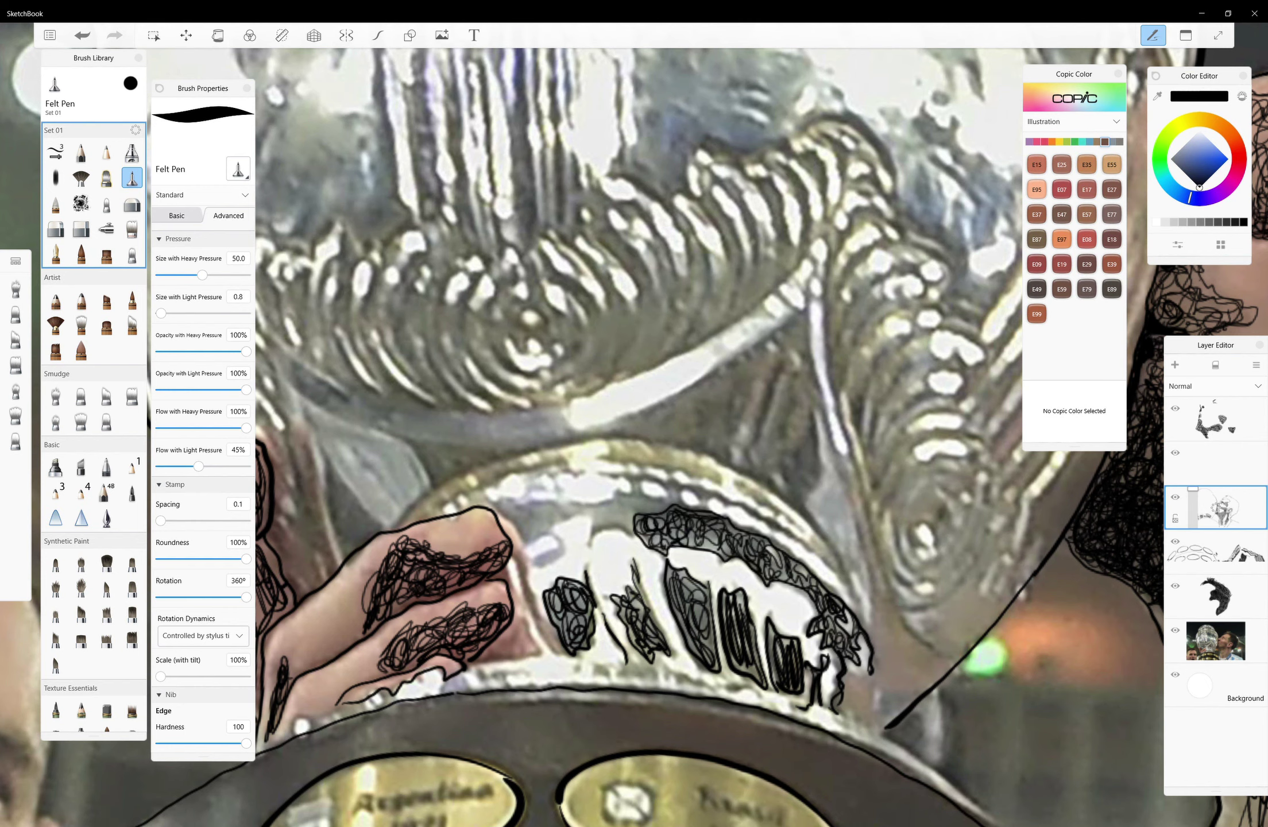
Add curved contours, looping outlines and the upper edge line around the scribbled band
mouse_move(590, 546)
mouse_down()
mouse_move(636, 525)
mouse_move(569, 517)
mouse_move(632, 517)
mouse_move(491, 502)
mouse_move(569, 517)
mouse_move(499, 514)
mouse_move(549, 523)
mouse_up()
mouse_move(563, 534)
mouse_down()
mouse_move(537, 560)
mouse_move(566, 545)
mouse_up()
mouse_move(606, 500)
mouse_down()
mouse_move(669, 481)
mouse_move(672, 511)
mouse_move(702, 488)
mouse_up()
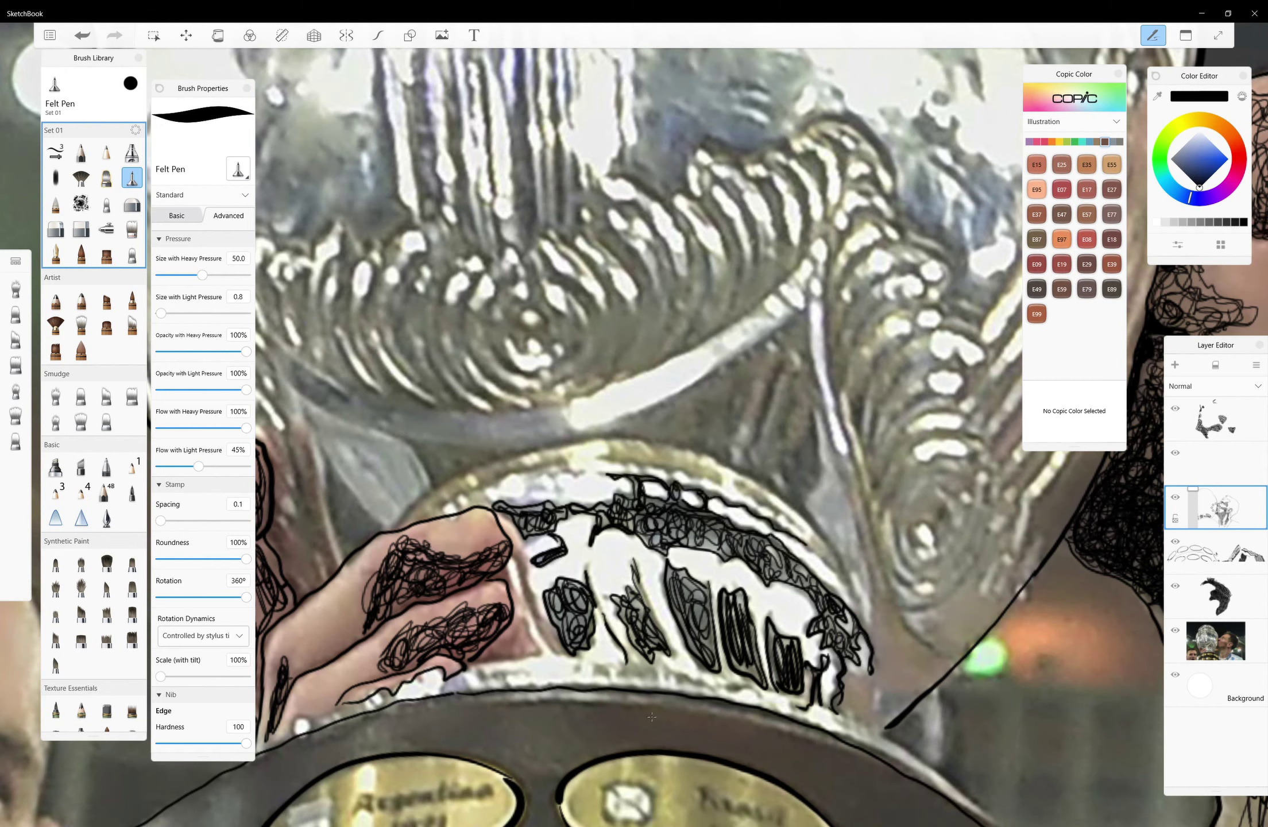
mouse_move(827, 549)
mouse_down()
mouse_move(858, 606)
mouse_move(841, 574)
mouse_up()
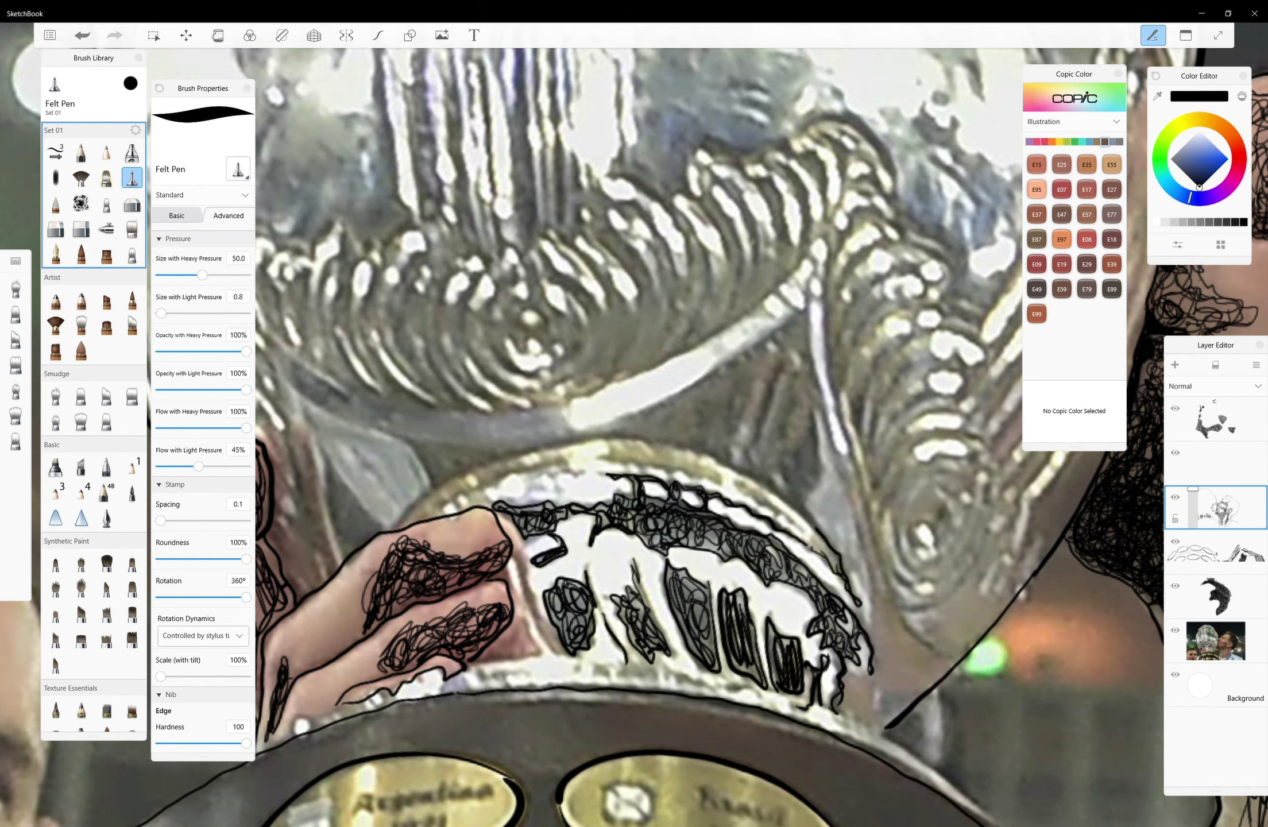
mouse_move(725, 485)
mouse_down()
mouse_move(600, 441)
mouse_move(724, 482)
mouse_move(635, 459)
mouse_move(701, 460)
mouse_up()
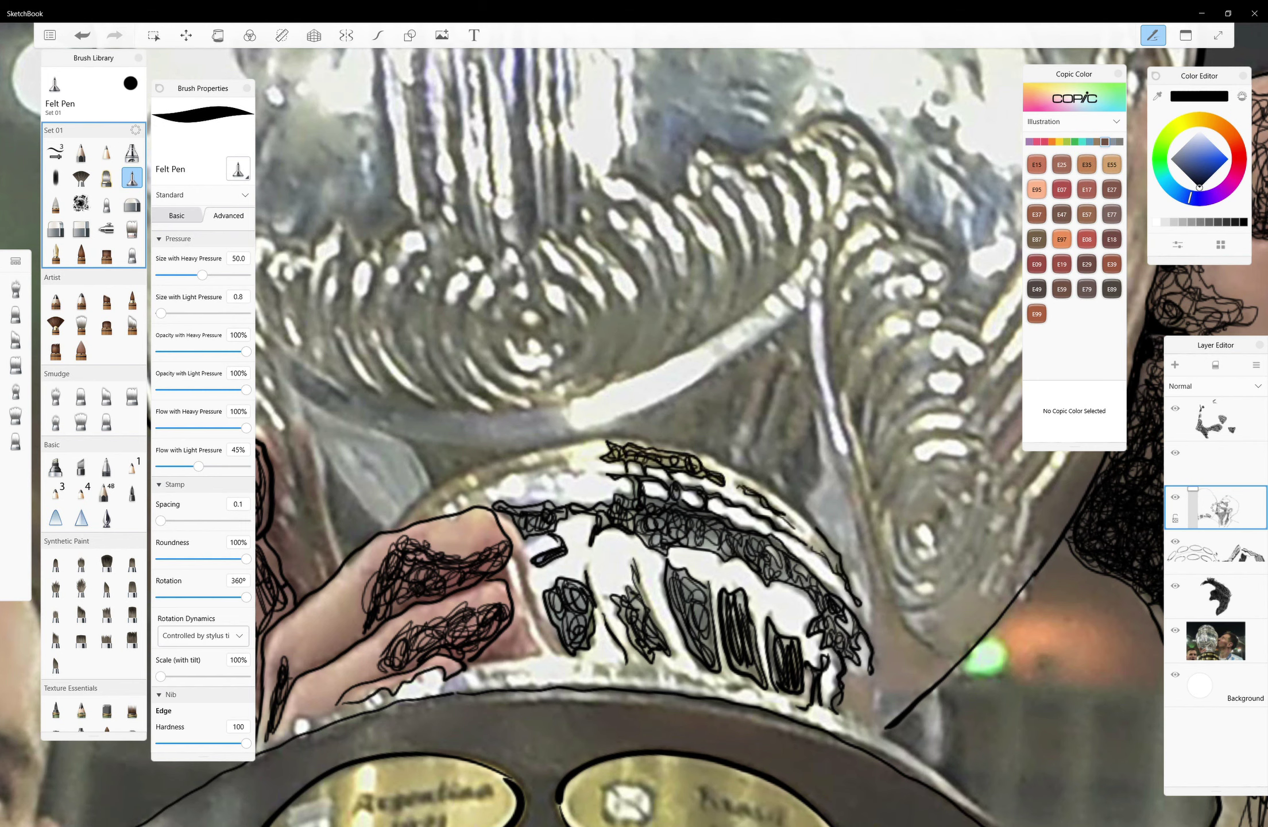
drag(681, 585, 709, 646)
mouse_move(586, 470)
mouse_down()
mouse_move(514, 460)
mouse_move(399, 523)
mouse_move(537, 491)
mouse_move(467, 498)
mouse_move(398, 527)
mouse_move(457, 483)
mouse_move(422, 514)
mouse_move(493, 468)
mouse_move(557, 459)
mouse_move(480, 478)
mouse_move(494, 468)
mouse_up()
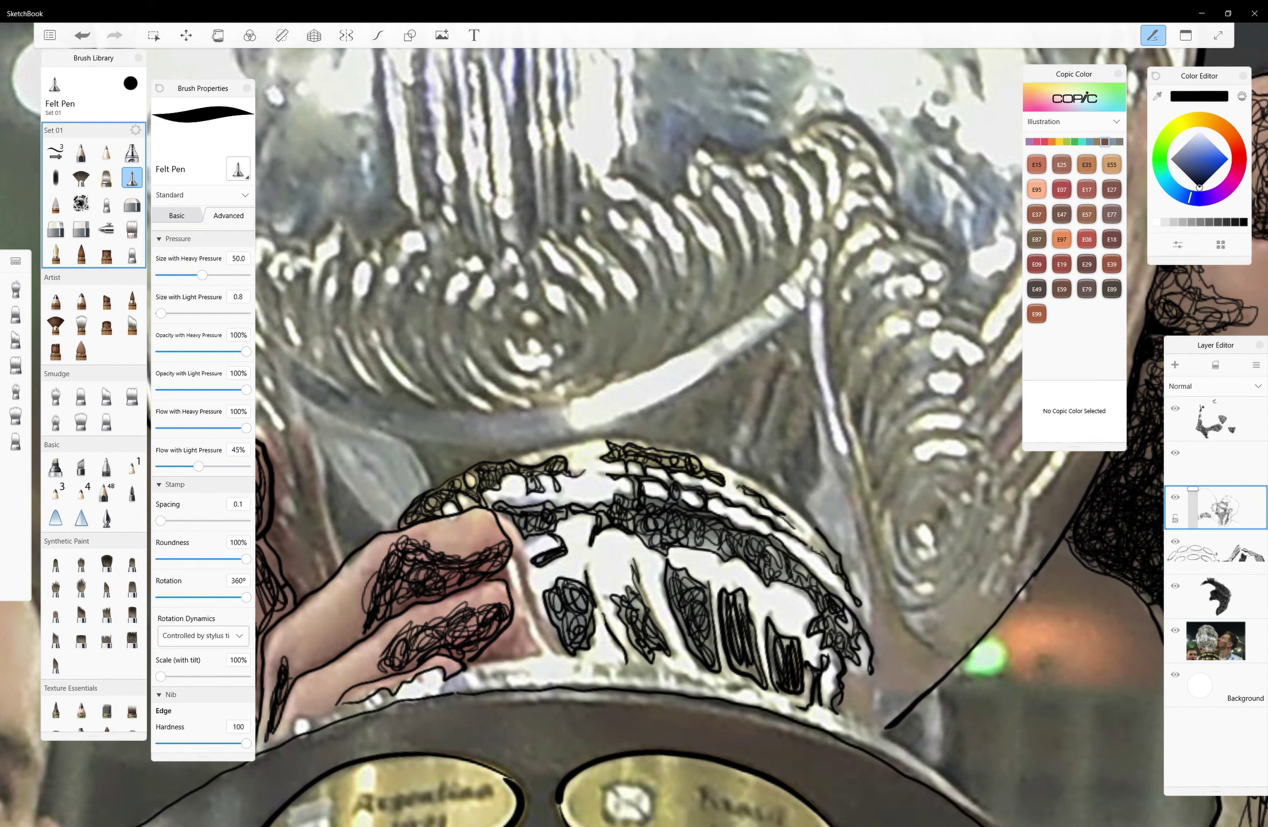
Draw contour lines right of the cup and scribble-fill the triangle there
mouse_move(859, 513)
mouse_down()
mouse_move(887, 603)
mouse_move(954, 661)
mouse_up()
drag(890, 689, 862, 730)
drag(844, 672, 878, 724)
drag(878, 589, 884, 675)
mouse_move(873, 617)
mouse_down()
mouse_move(927, 681)
mouse_move(946, 661)
mouse_move(884, 681)
mouse_move(899, 646)
mouse_up()
drag(620, 661, 712, 689)
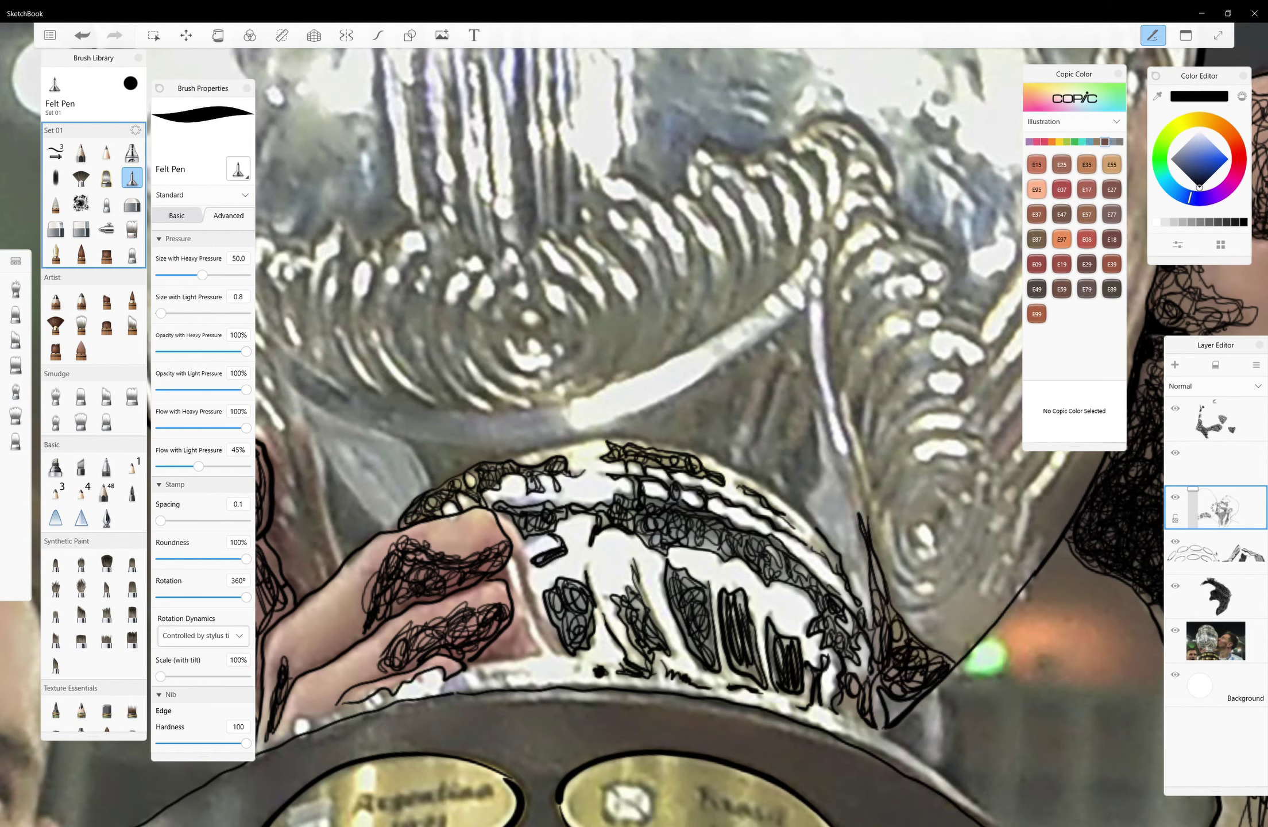
drag(836, 709, 861, 726)
Hatch the triangular area on the left side of the cup
mouse_move(348, 506)
mouse_down()
mouse_move(323, 448)
mouse_move(345, 554)
mouse_up()
drag(327, 471, 363, 548)
mouse_move(344, 500)
mouse_down()
mouse_move(368, 540)
mouse_move(345, 537)
mouse_move(350, 508)
mouse_up()
scroll(937, 454, down, 2)
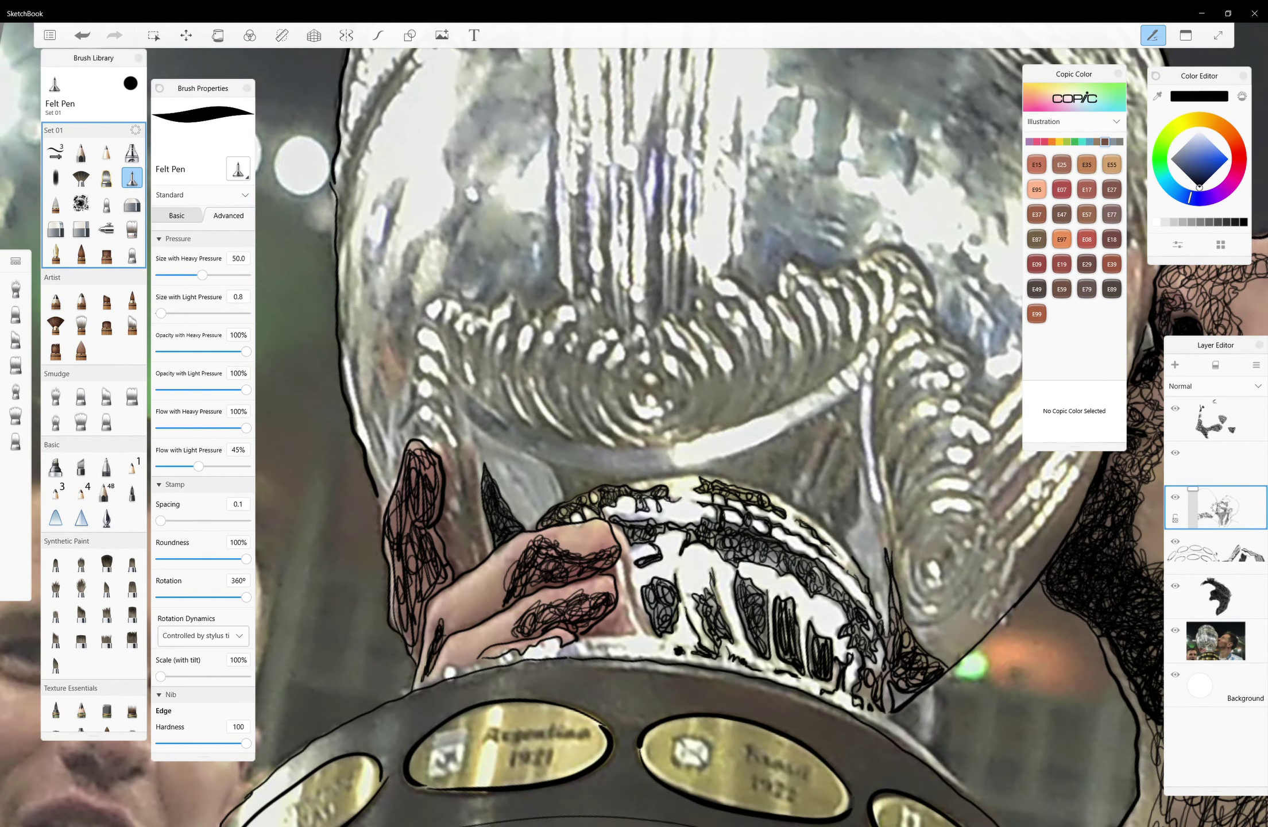
Outline the cup's lower rim, hatch its band and the triangle beneath a new contour line
mouse_move(566, 495)
mouse_down()
mouse_move(476, 405)
mouse_move(586, 445)
mouse_move(554, 477)
mouse_move(617, 483)
mouse_up()
mouse_move(469, 391)
mouse_down()
mouse_move(546, 454)
mouse_move(623, 465)
mouse_move(523, 454)
mouse_up()
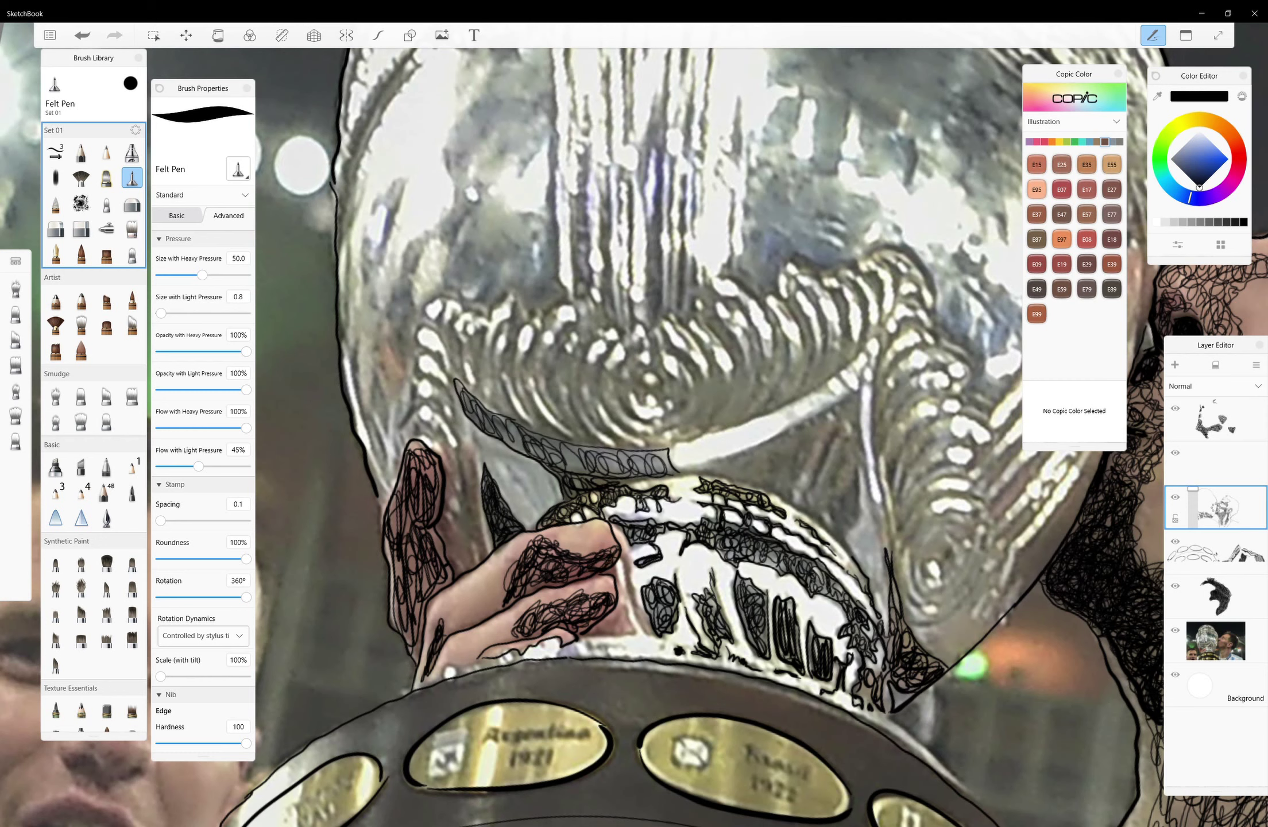
drag(519, 594, 603, 564)
mouse_move(474, 409)
mouse_down()
mouse_move(580, 462)
mouse_move(672, 467)
mouse_move(796, 425)
mouse_move(862, 511)
mouse_move(689, 477)
mouse_move(839, 535)
mouse_move(864, 397)
mouse_move(718, 471)
mouse_move(850, 528)
mouse_move(781, 420)
mouse_move(735, 465)
mouse_move(859, 414)
mouse_move(853, 520)
mouse_move(813, 439)
mouse_up()
mouse_move(858, 397)
mouse_down()
mouse_move(718, 465)
mouse_move(819, 489)
mouse_move(798, 508)
mouse_up()
drag(874, 497, 877, 536)
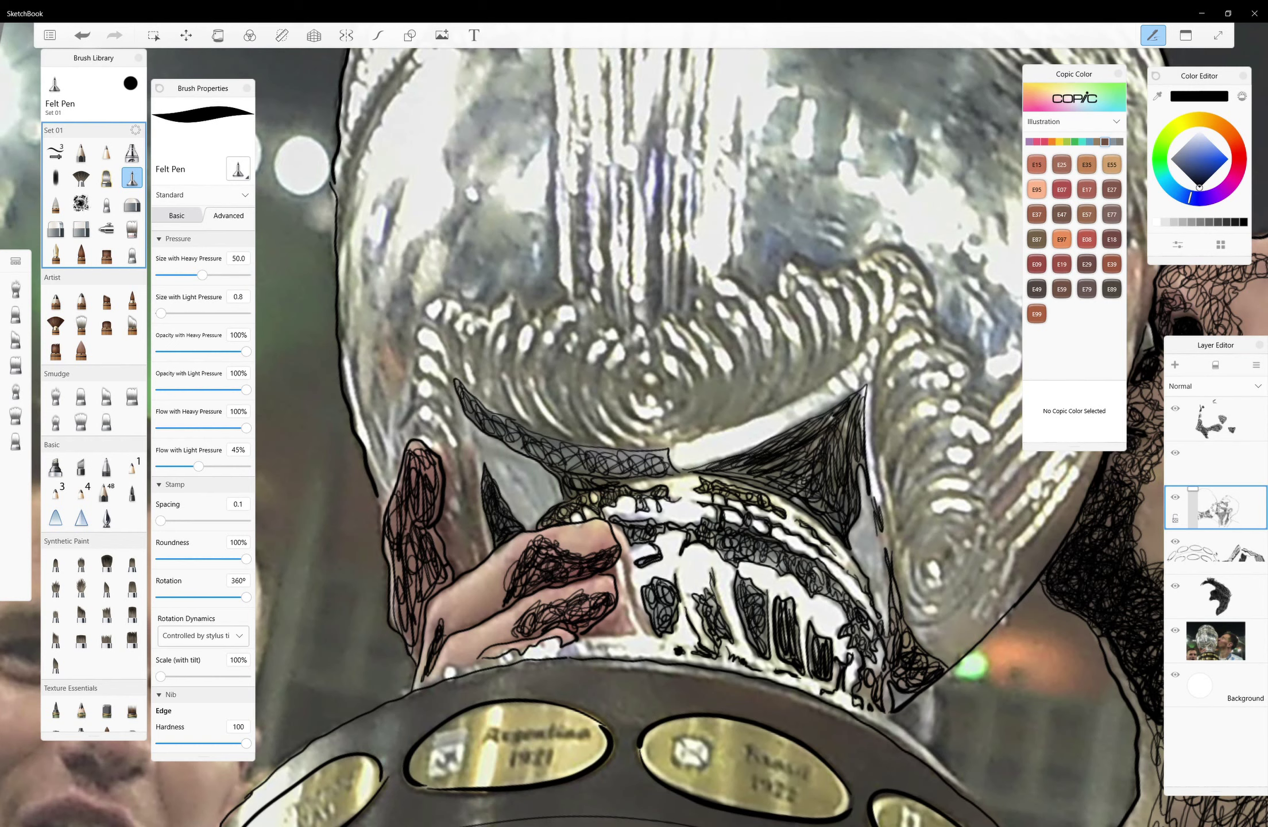
Fill the left and upper finger shapes with dense black scribble hatching
drag(391, 535, 436, 460)
mouse_move(416, 591)
mouse_down()
mouse_move(390, 552)
mouse_move(417, 654)
mouse_up()
mouse_move(554, 540)
mouse_down()
mouse_move(513, 597)
mouse_move(523, 631)
mouse_up()
scroll(631, 436, down, 3)
drag(594, 600, 571, 629)
scroll(632, 437, down, 2)
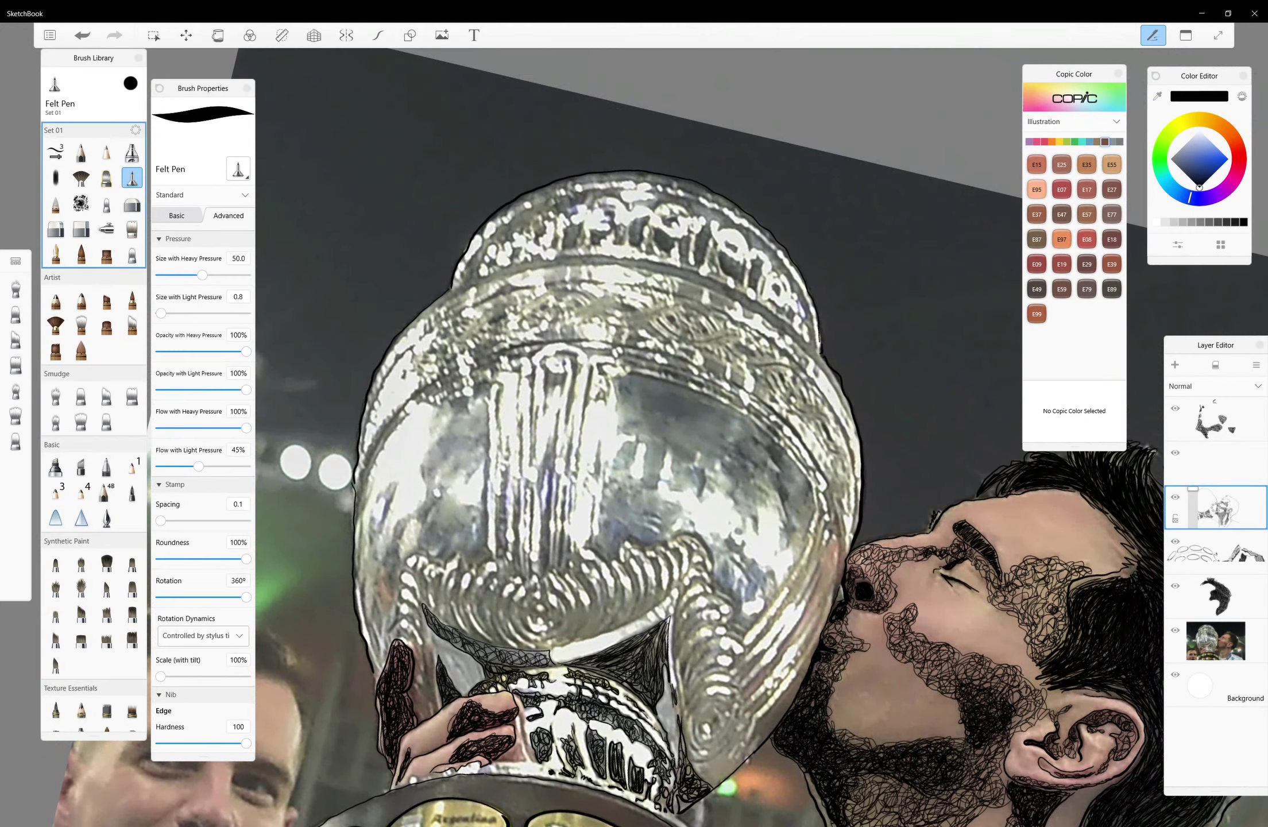
Outline the zigzag white highlights on the trophy's left side
scroll(632, 437, up, 2)
drag(487, 406, 499, 588)
drag(488, 471, 468, 531)
mouse_move(426, 463)
mouse_down()
mouse_move(363, 599)
mouse_move(353, 569)
mouse_up()
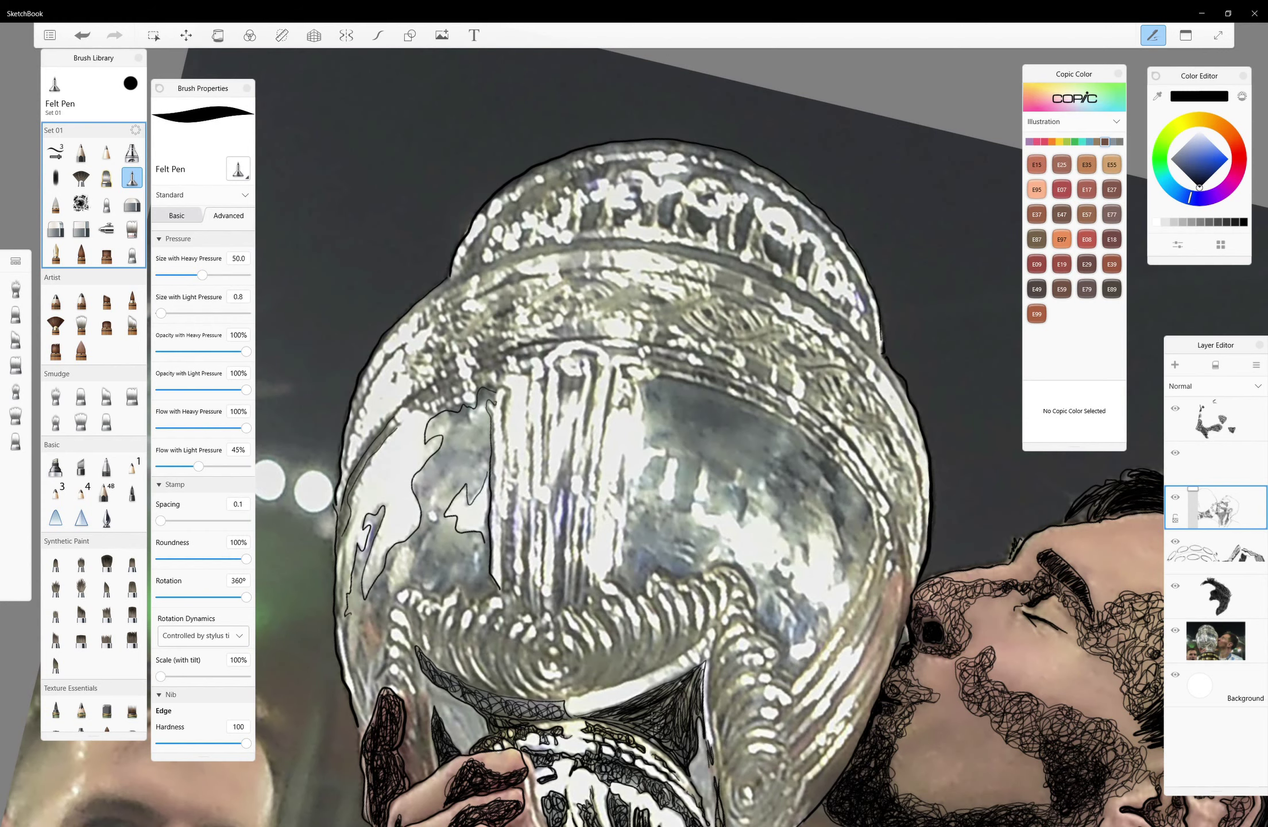
scroll(576, 348, up, 2)
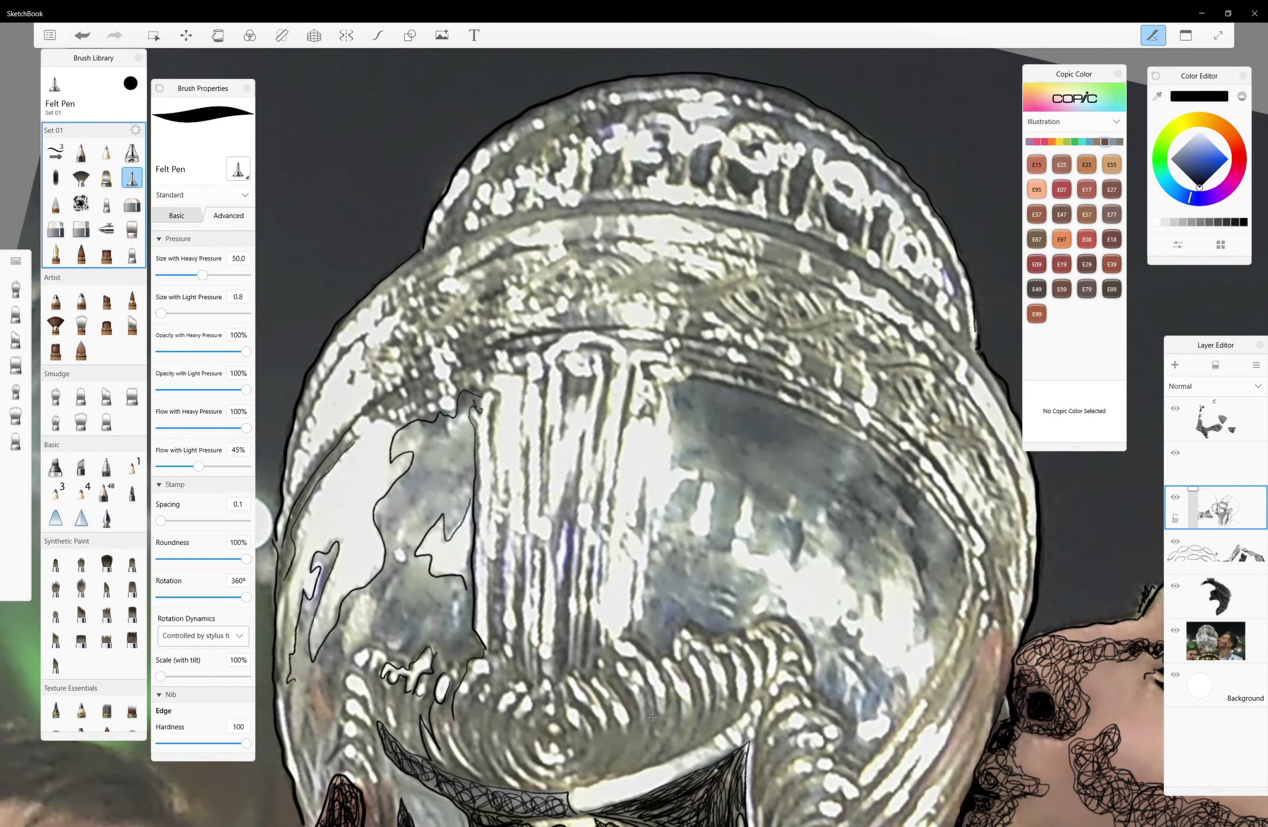
Outline the white blob below the teeth and the vertical highlight shapes, redrawing one bad stroke
drag(350, 677, 370, 725)
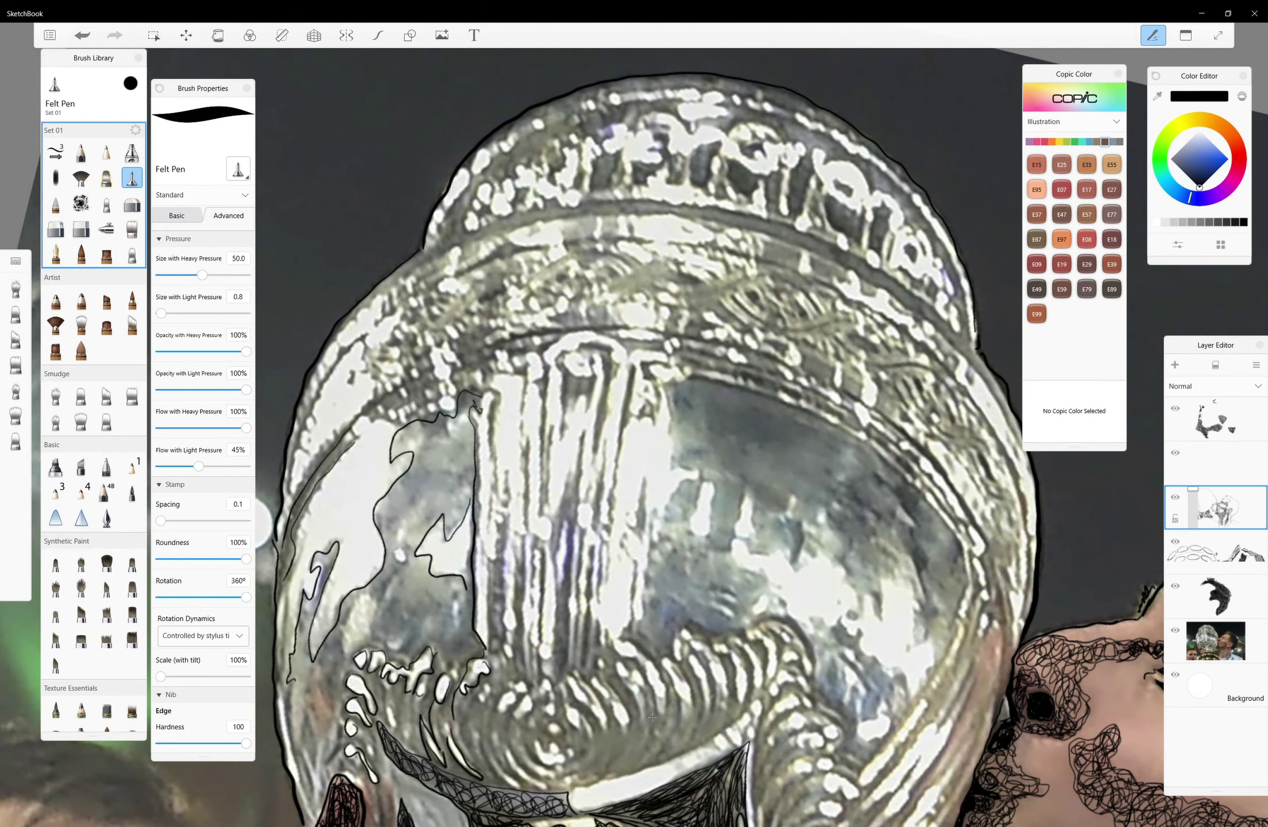
mouse_move(488, 649)
mouse_down()
mouse_move(497, 542)
mouse_move(508, 597)
mouse_move(517, 549)
mouse_move(525, 666)
mouse_move(543, 592)
mouse_move(529, 592)
mouse_up()
key(ctrl+z)
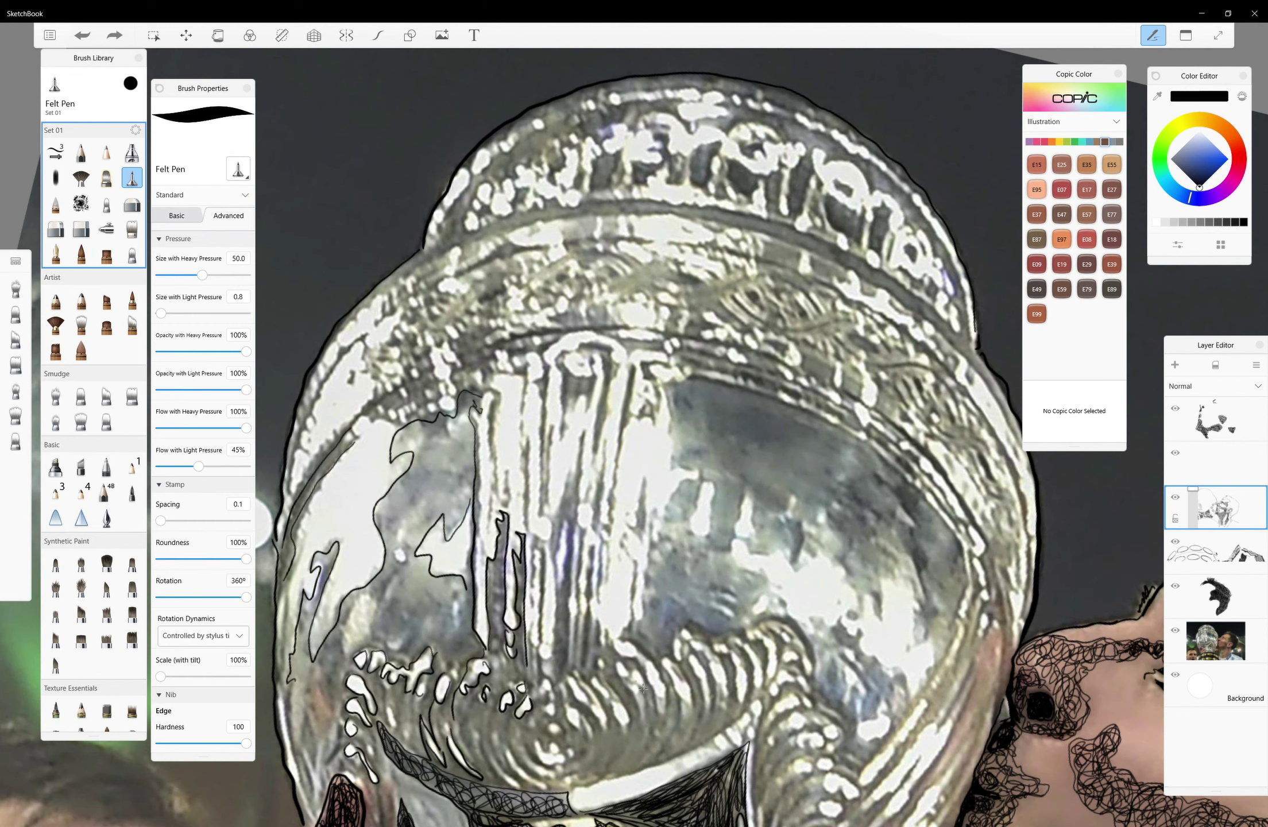
drag(540, 650, 530, 573)
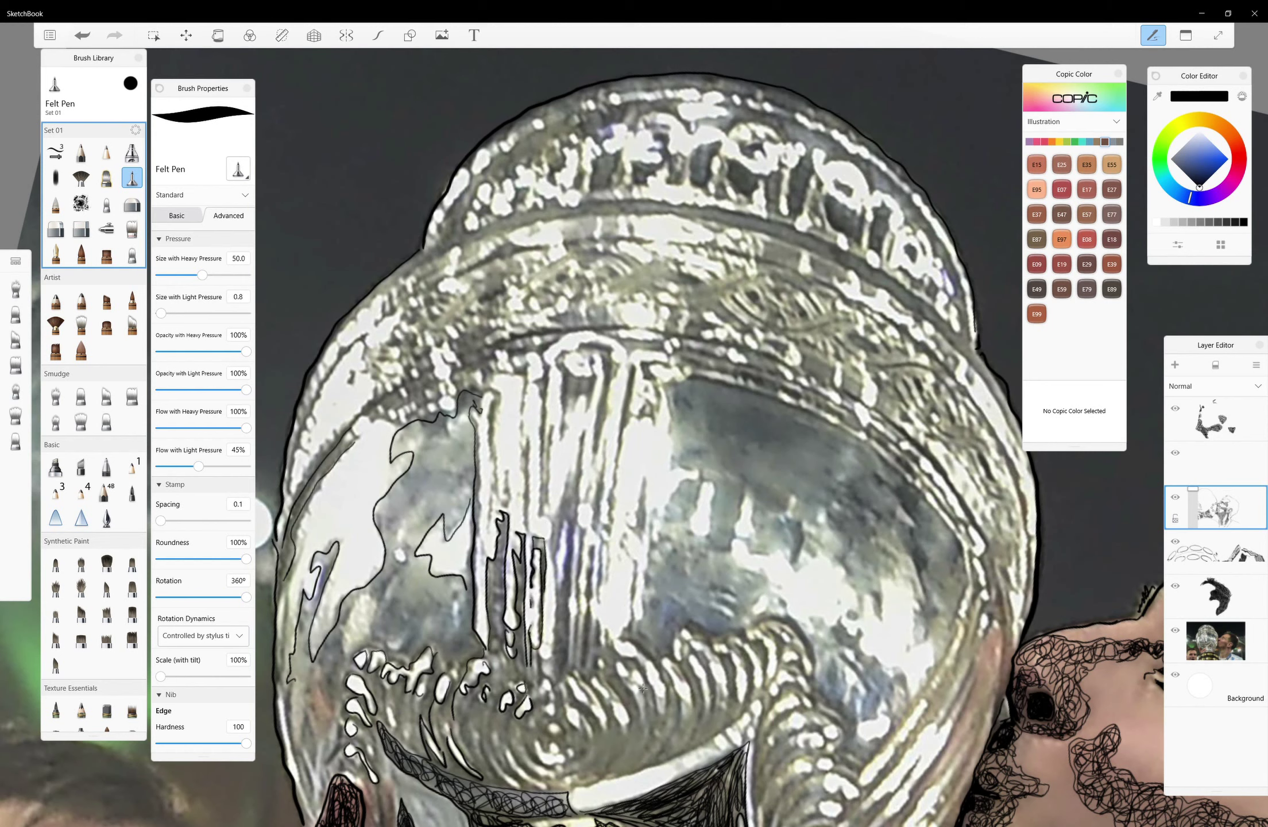
drag(537, 378, 544, 516)
mouse_move(549, 428)
mouse_down()
mouse_move(553, 516)
mouse_move(572, 466)
mouse_move(571, 592)
mouse_up()
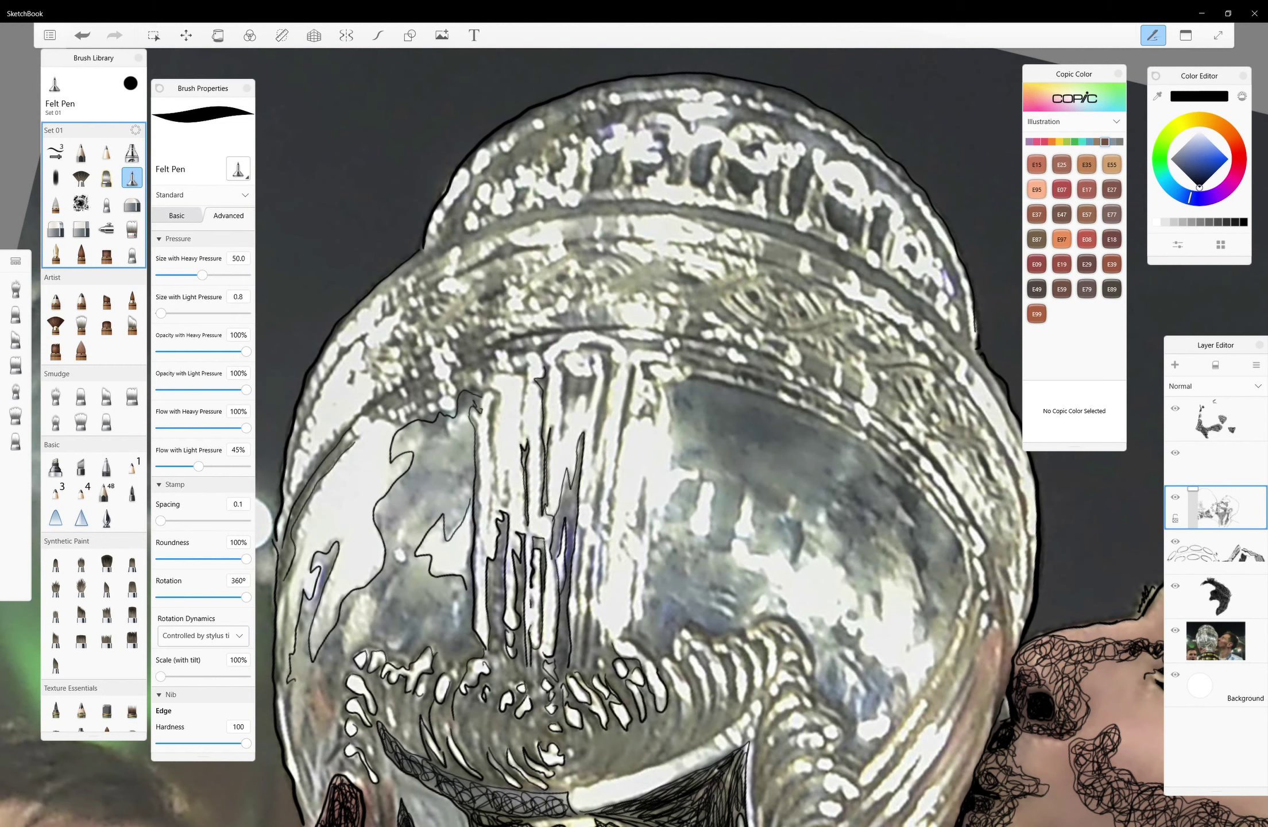
Outline the tall central highlight, a thin sliver, and the white blobs near the teeth
mouse_move(641, 623)
mouse_down()
mouse_move(655, 525)
mouse_move(647, 540)
mouse_up()
drag(625, 517, 649, 543)
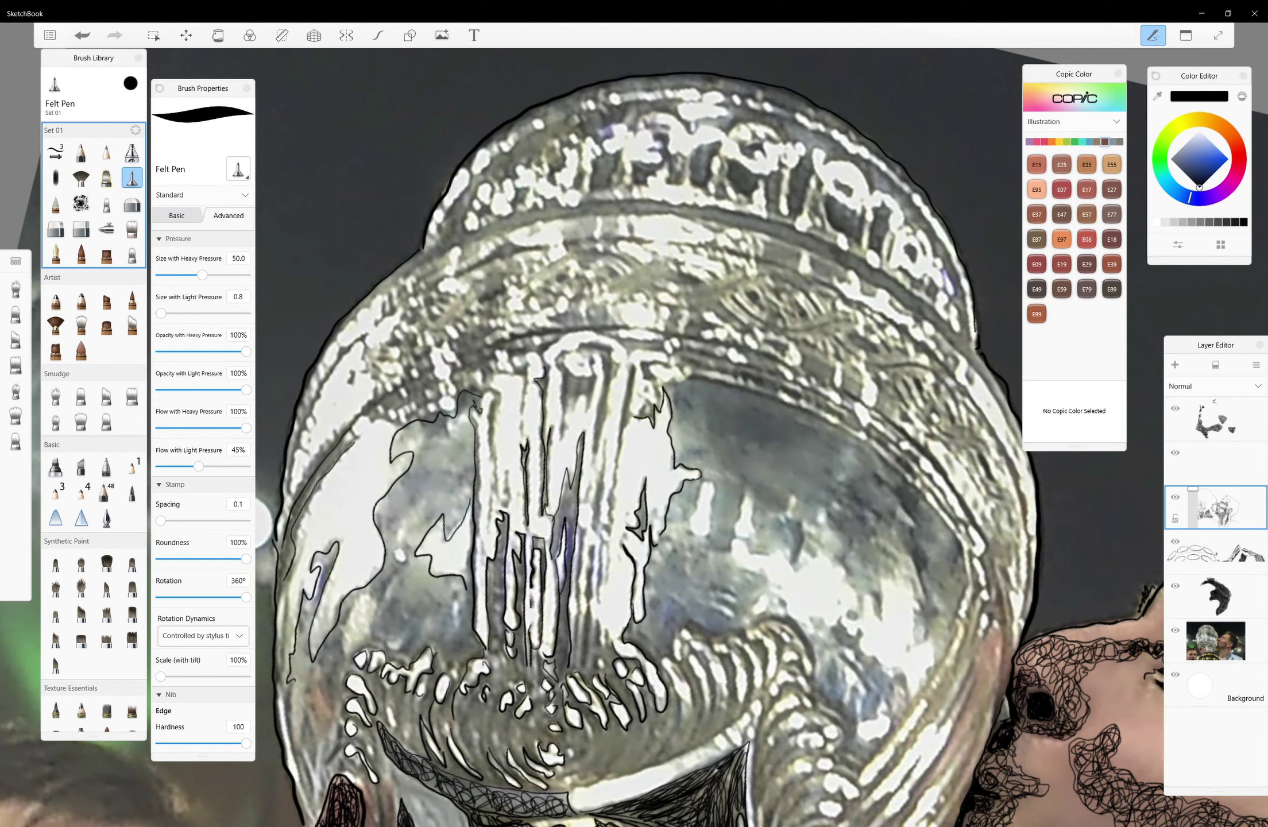
mouse_move(626, 428)
mouse_down()
mouse_move(640, 402)
mouse_move(600, 514)
mouse_up()
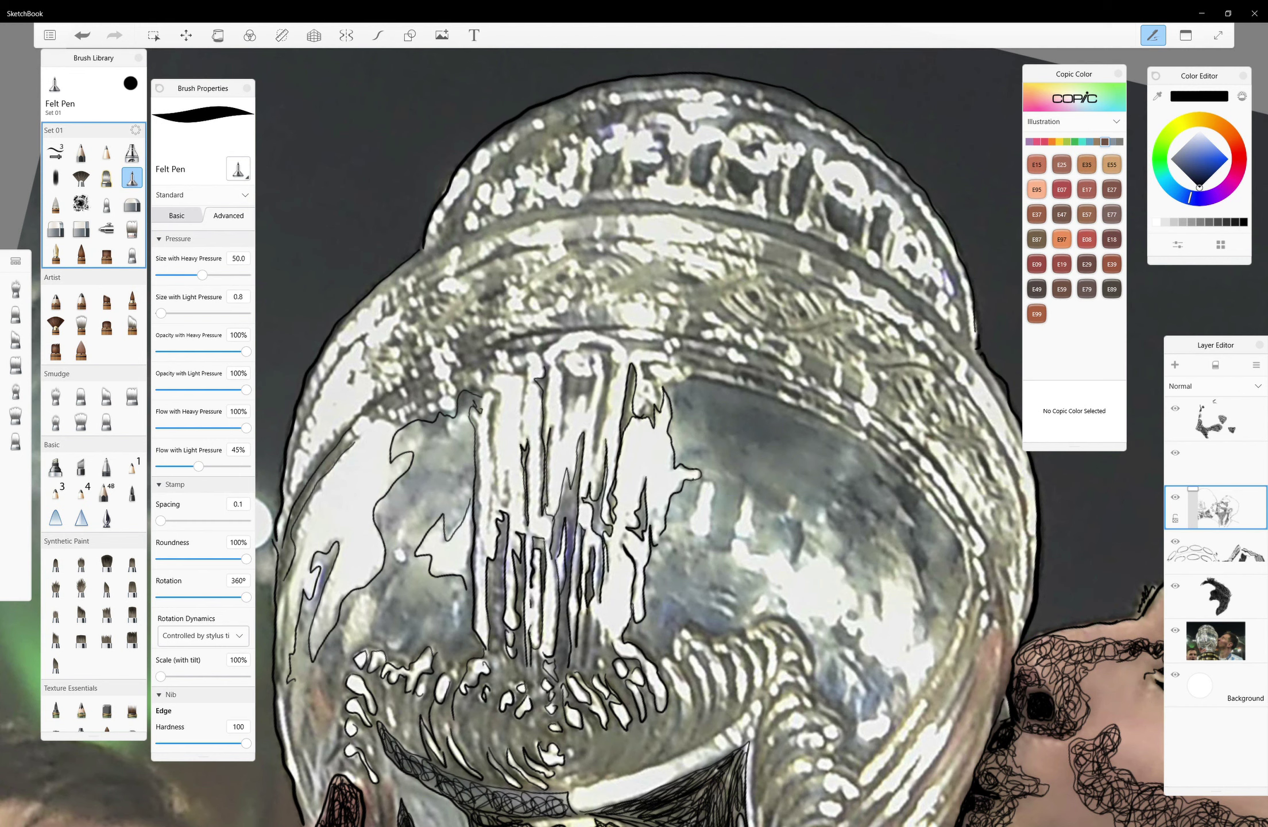
drag(666, 658, 689, 706)
drag(673, 636, 680, 664)
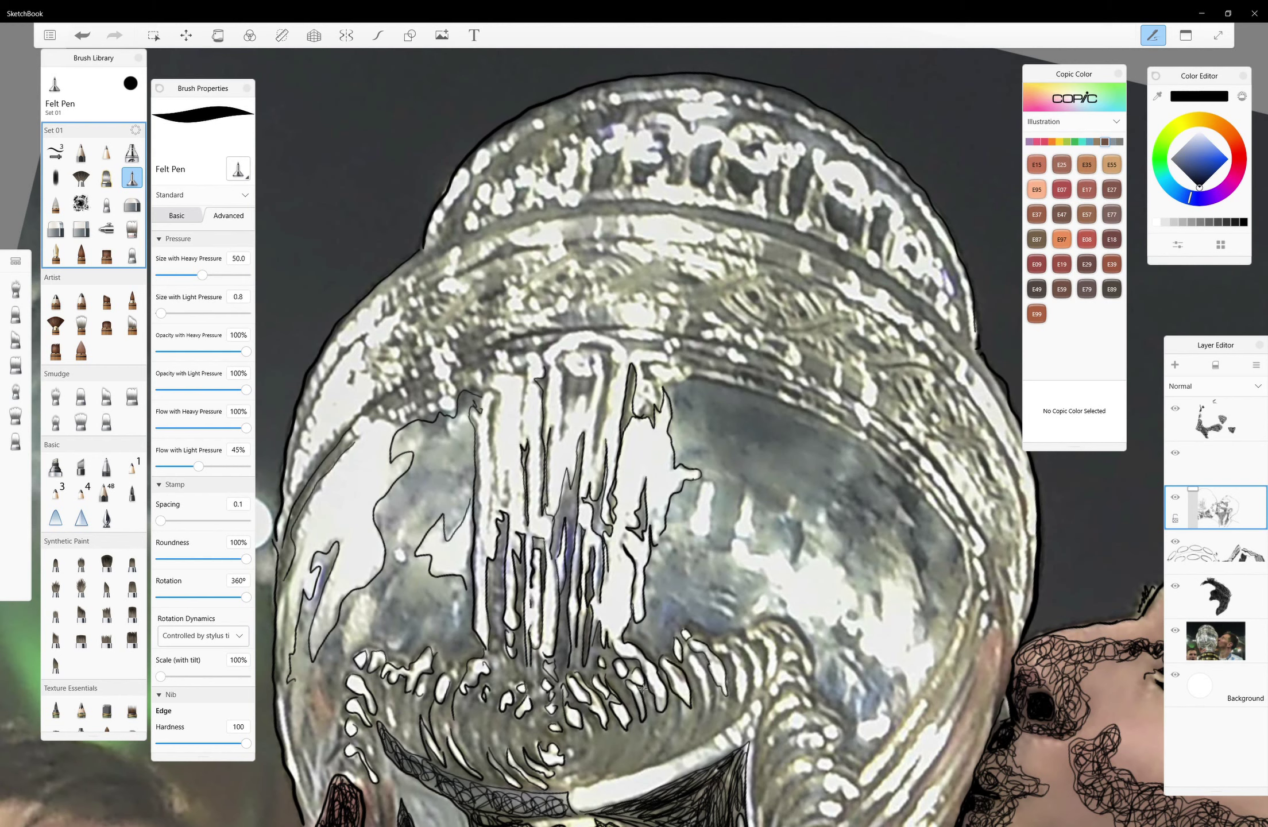
drag(731, 652, 747, 703)
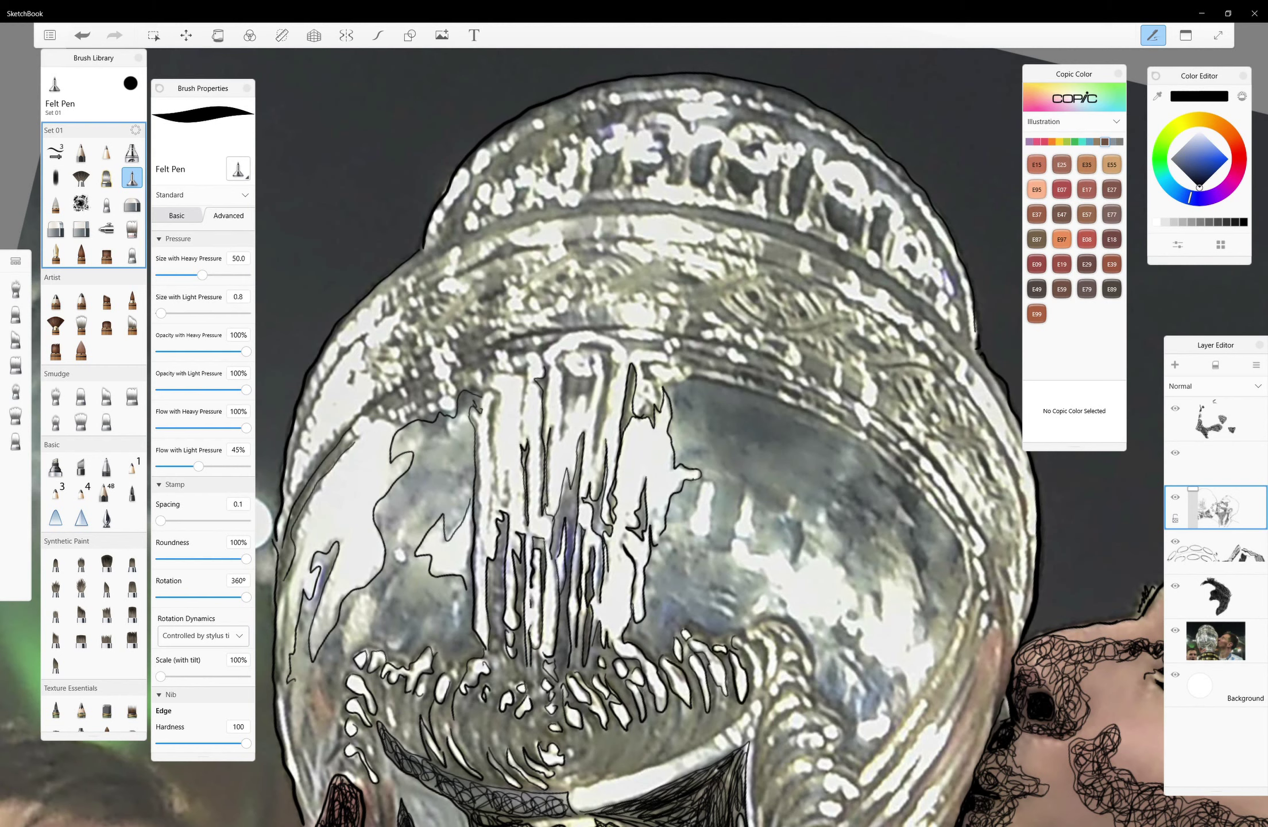
mouse_move(571, 795)
mouse_down()
mouse_move(670, 764)
mouse_move(570, 797)
mouse_up()
key(ctrl+z)
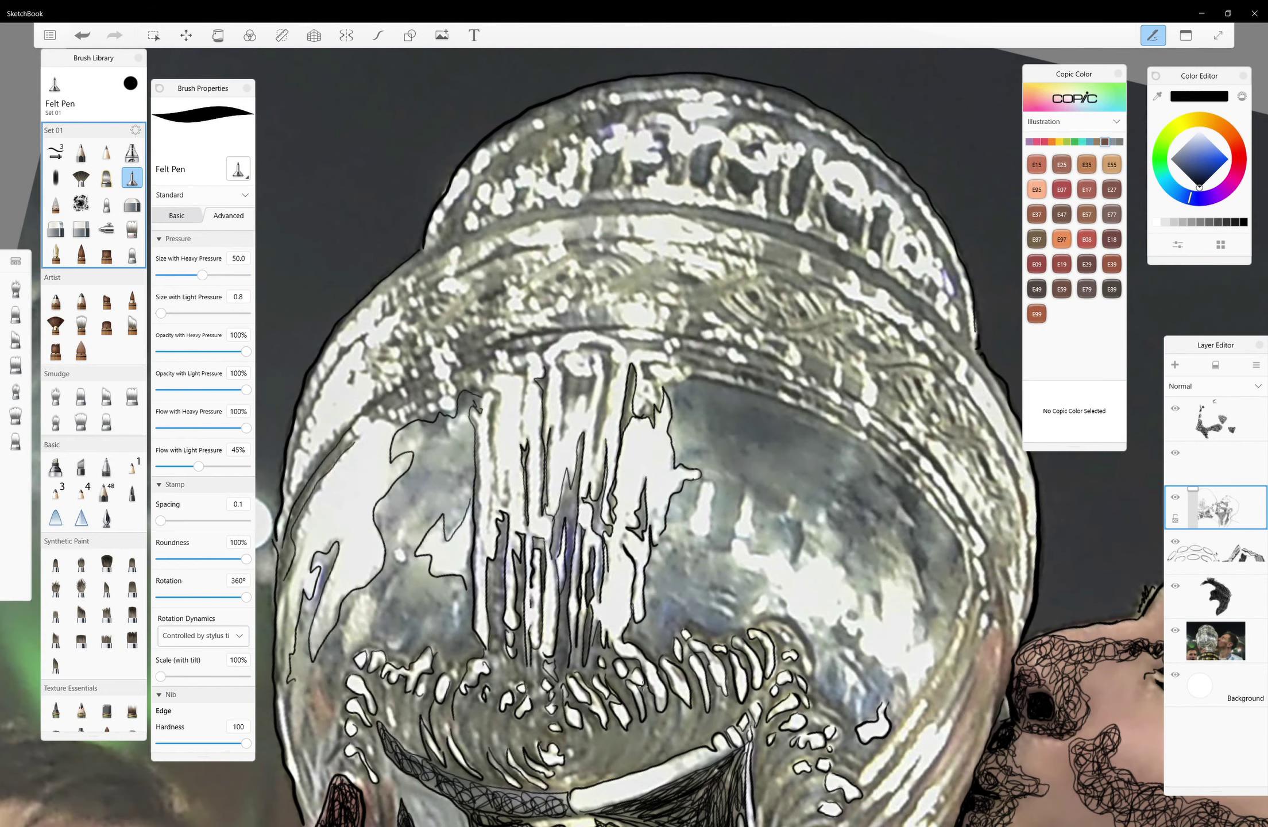
Outline the elongated highlight shapes on the bowl's right side
drag(262, 520, 274, 412)
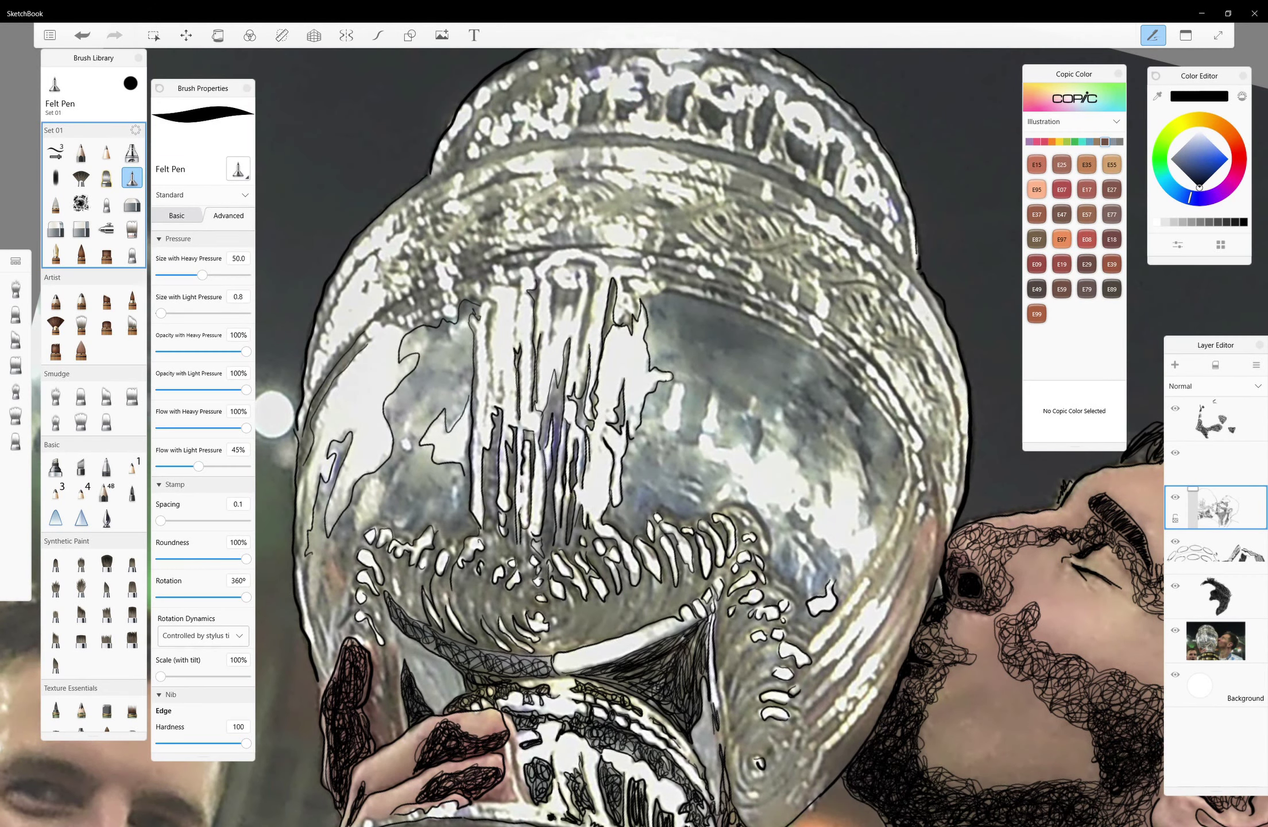
mouse_move(808, 652)
mouse_down()
mouse_move(869, 579)
mouse_move(810, 677)
mouse_up()
mouse_move(863, 632)
mouse_down()
mouse_move(805, 711)
mouse_move(892, 594)
mouse_move(905, 541)
mouse_move(890, 601)
mouse_up()
drag(908, 608, 830, 746)
drag(928, 579, 879, 680)
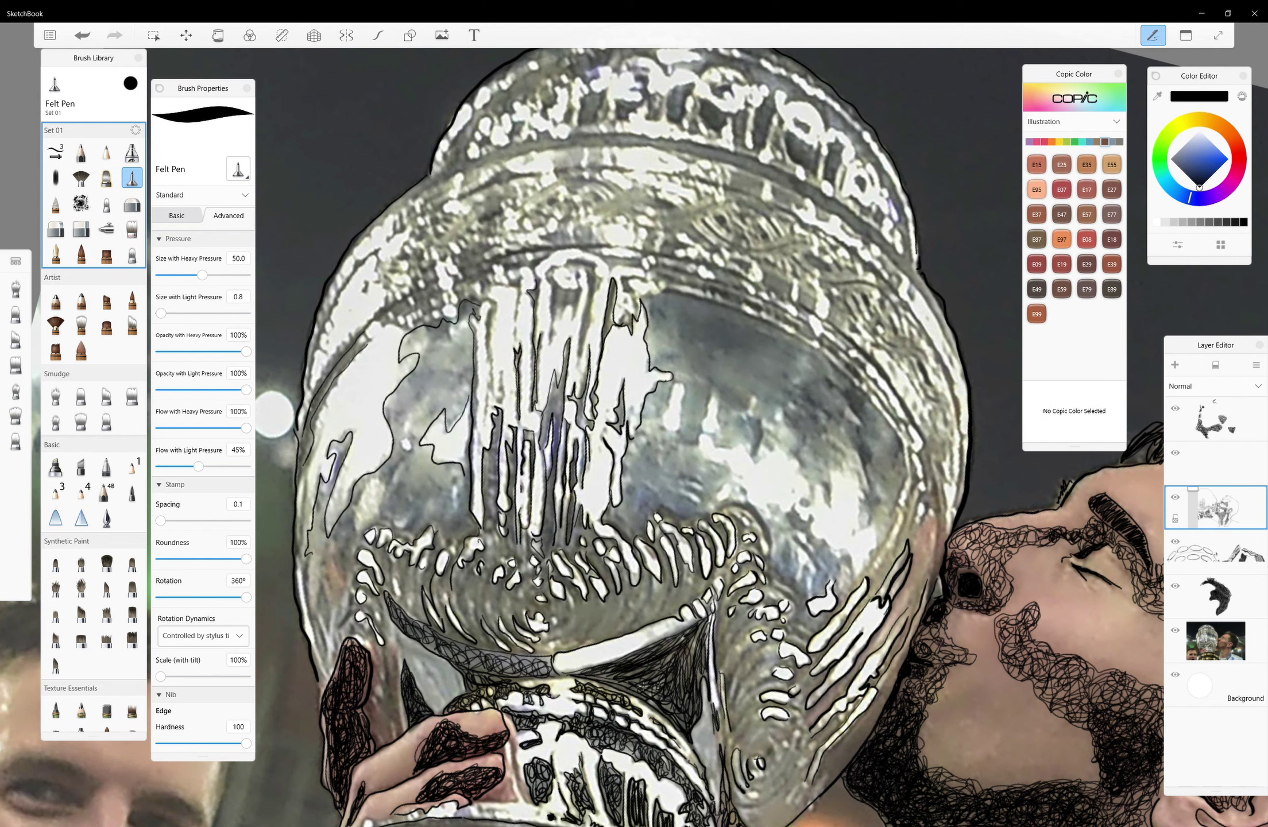
mouse_move(877, 525)
mouse_down()
mouse_move(853, 583)
mouse_move(792, 504)
mouse_up()
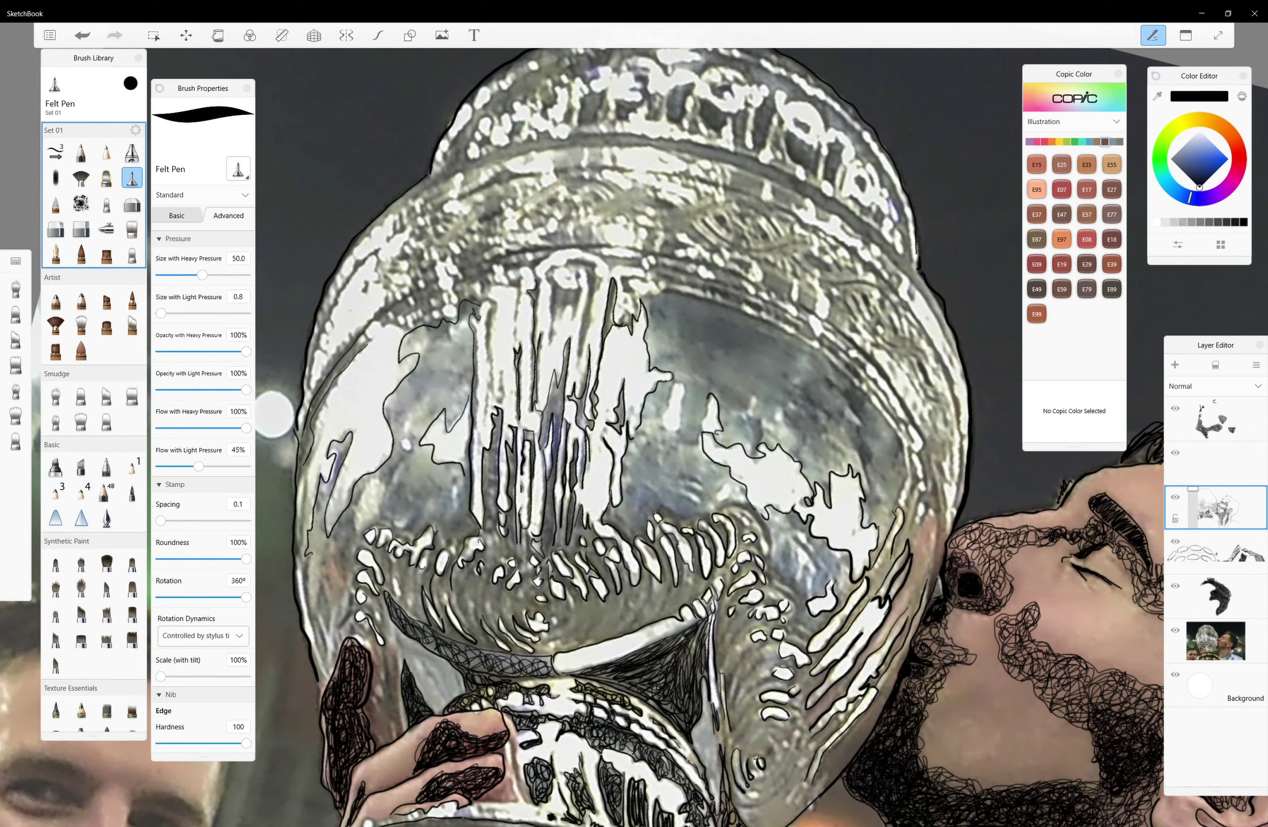
Trace the trophy's left edge outline from bottom to top
drag(386, 478, 358, 533)
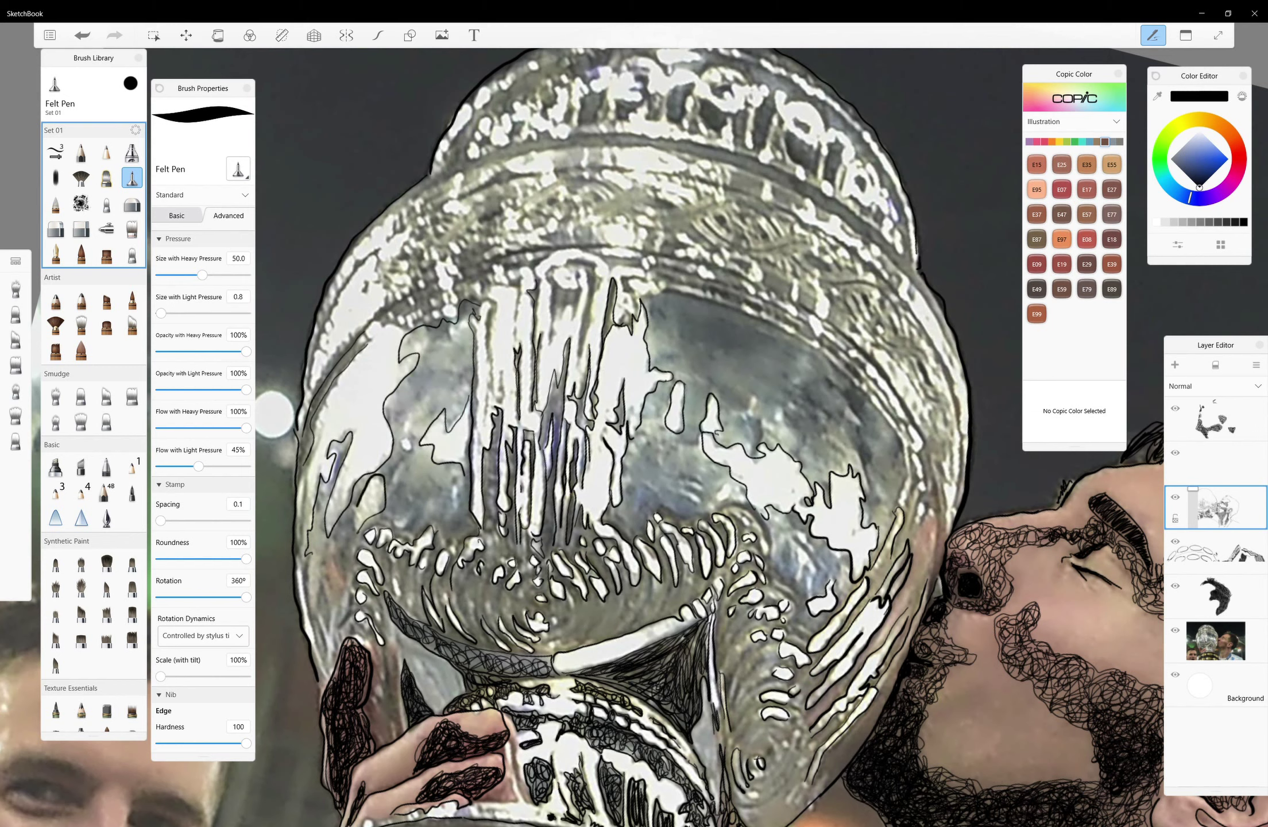
drag(338, 605, 317, 664)
drag(318, 550, 301, 630)
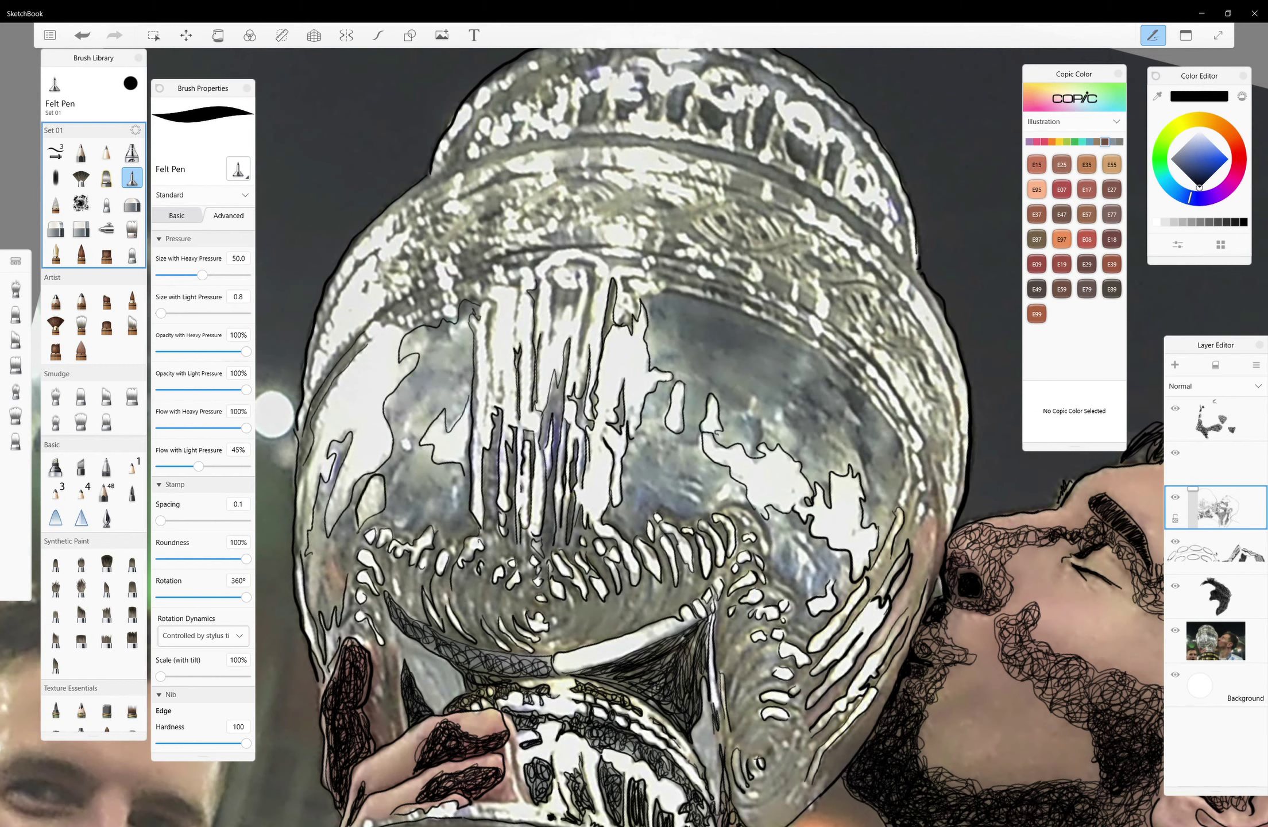
drag(301, 541, 310, 448)
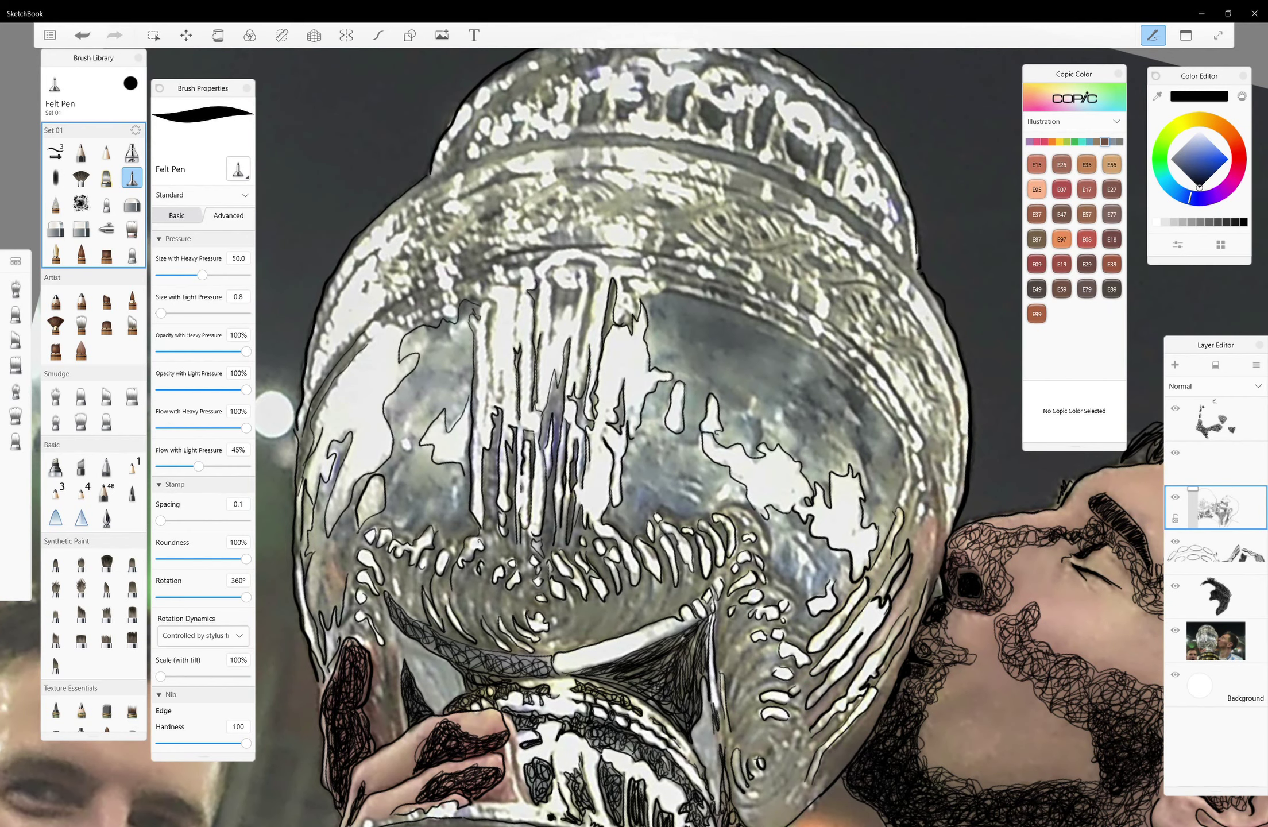
Trace the bowl's inner rim curve and the upper rim outline
mouse_move(644, 290)
mouse_down()
mouse_move(795, 336)
mouse_move(906, 509)
mouse_up()
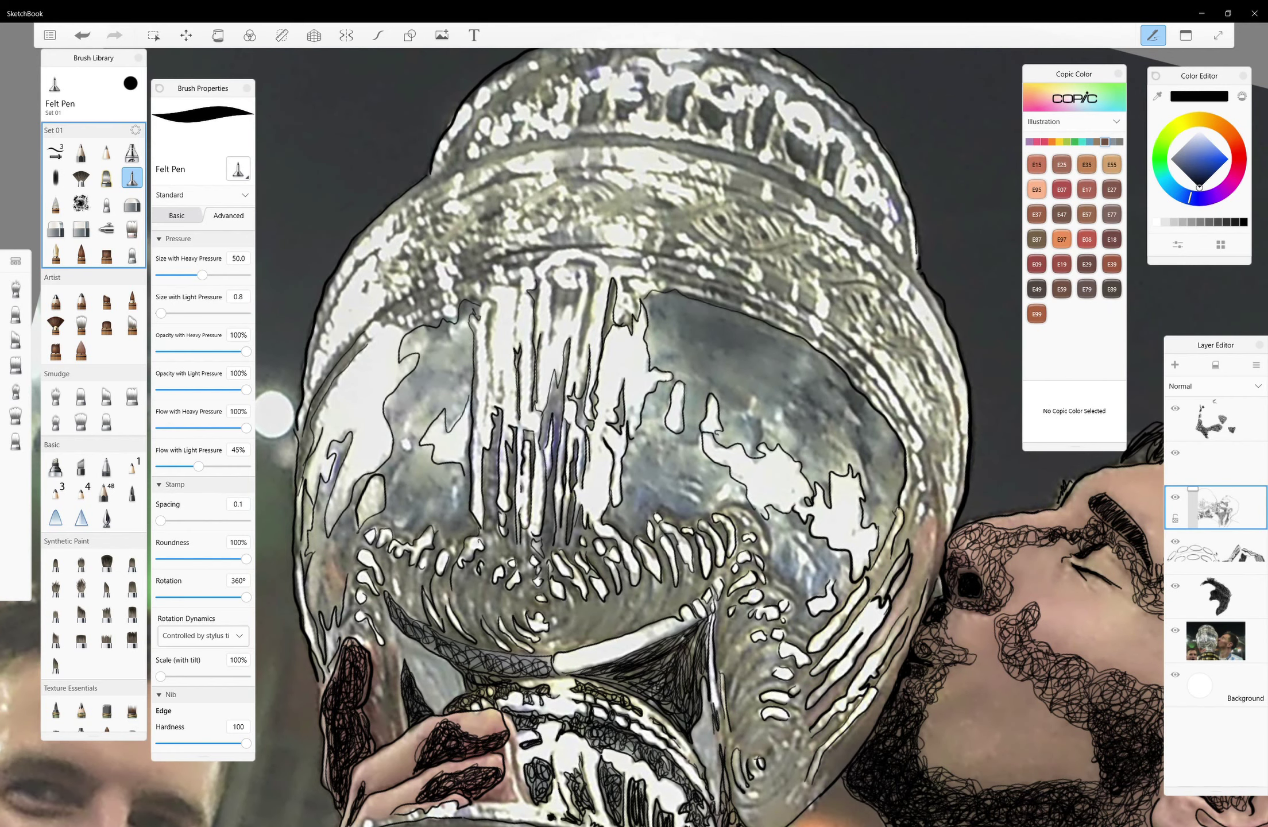
drag(846, 335, 911, 415)
mouse_move(493, 259)
mouse_down()
mouse_move(610, 244)
mouse_move(824, 316)
mouse_up()
drag(668, 295, 690, 304)
mouse_move(600, 359)
mouse_down()
mouse_move(601, 279)
mouse_move(549, 345)
mouse_up()
Add vertical lines below the rim, then trace the left rim and full upper arc
drag(586, 277, 589, 357)
drag(491, 297, 502, 410)
drag(487, 333, 493, 410)
drag(380, 251, 318, 340)
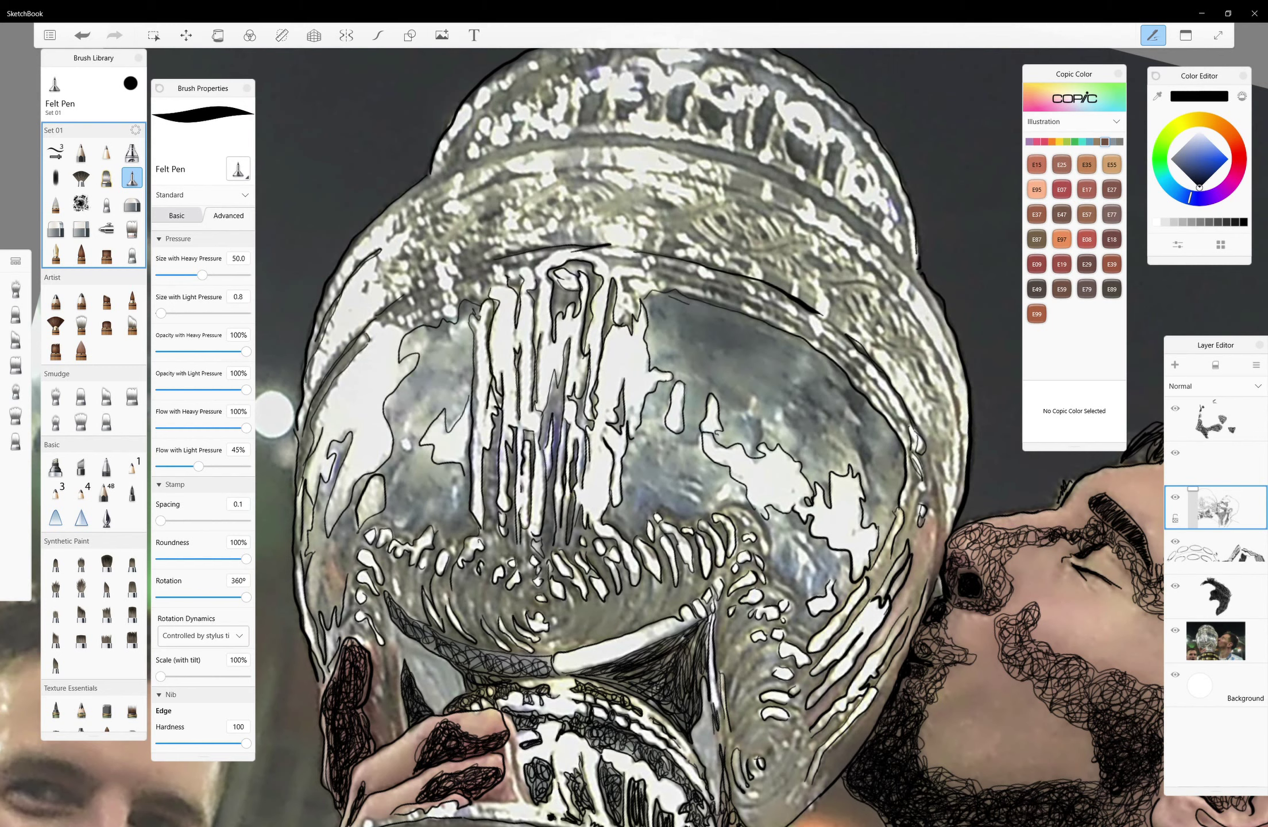
mouse_move(337, 272)
mouse_down()
mouse_move(465, 174)
mouse_move(683, 151)
mouse_move(832, 211)
mouse_move(947, 329)
mouse_move(965, 476)
mouse_up()
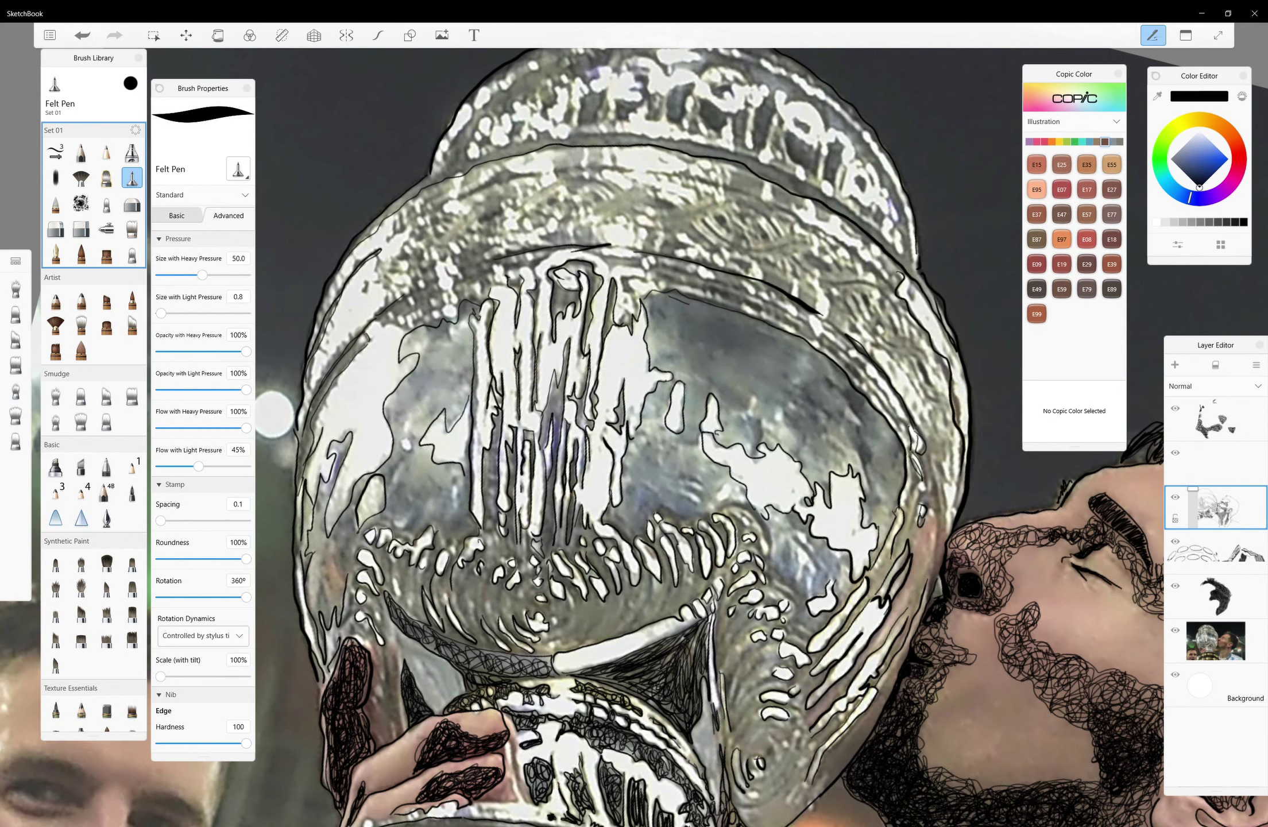
On the empty upper layer, hatch curved shading across the trophy base and lower bowl
click(1216, 463)
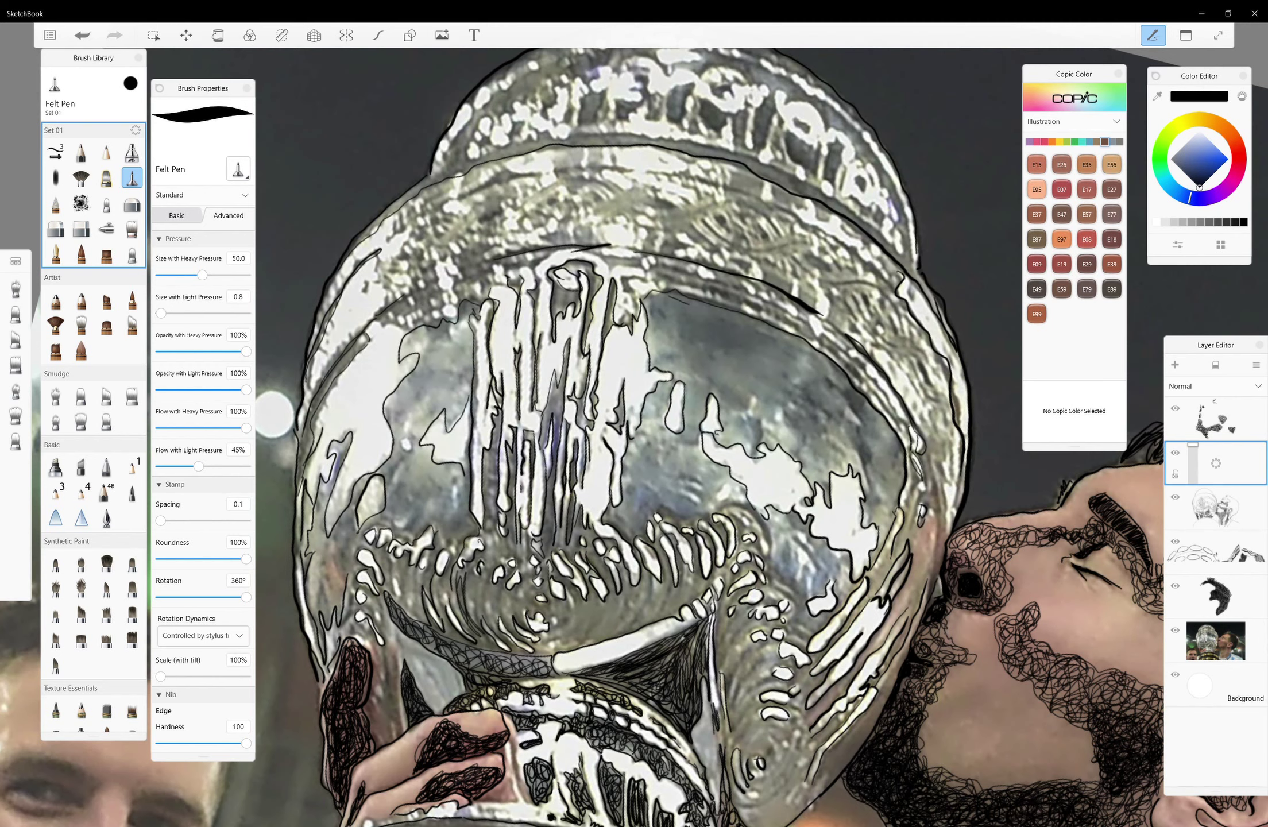
drag(580, 678, 642, 685)
drag(396, 558, 413, 609)
mouse_move(494, 585)
mouse_down()
mouse_move(505, 614)
mouse_move(483, 618)
mouse_up()
mouse_move(563, 600)
mouse_down()
mouse_move(577, 640)
mouse_move(609, 637)
mouse_up()
drag(591, 580, 643, 635)
drag(631, 574, 695, 623)
mouse_move(758, 738)
mouse_down()
mouse_move(770, 761)
mouse_move(746, 736)
mouse_move(781, 727)
mouse_move(761, 626)
mouse_up()
Hatch the bowl's lower right side with a spiral and add more lower-bowl hatching
drag(720, 660, 758, 619)
mouse_move(778, 753)
mouse_down()
mouse_move(756, 784)
mouse_move(803, 752)
mouse_move(807, 720)
mouse_move(759, 800)
mouse_up()
drag(583, 590, 567, 642)
mouse_move(615, 583)
mouse_down()
mouse_move(595, 623)
mouse_move(605, 635)
mouse_up()
drag(623, 623, 587, 645)
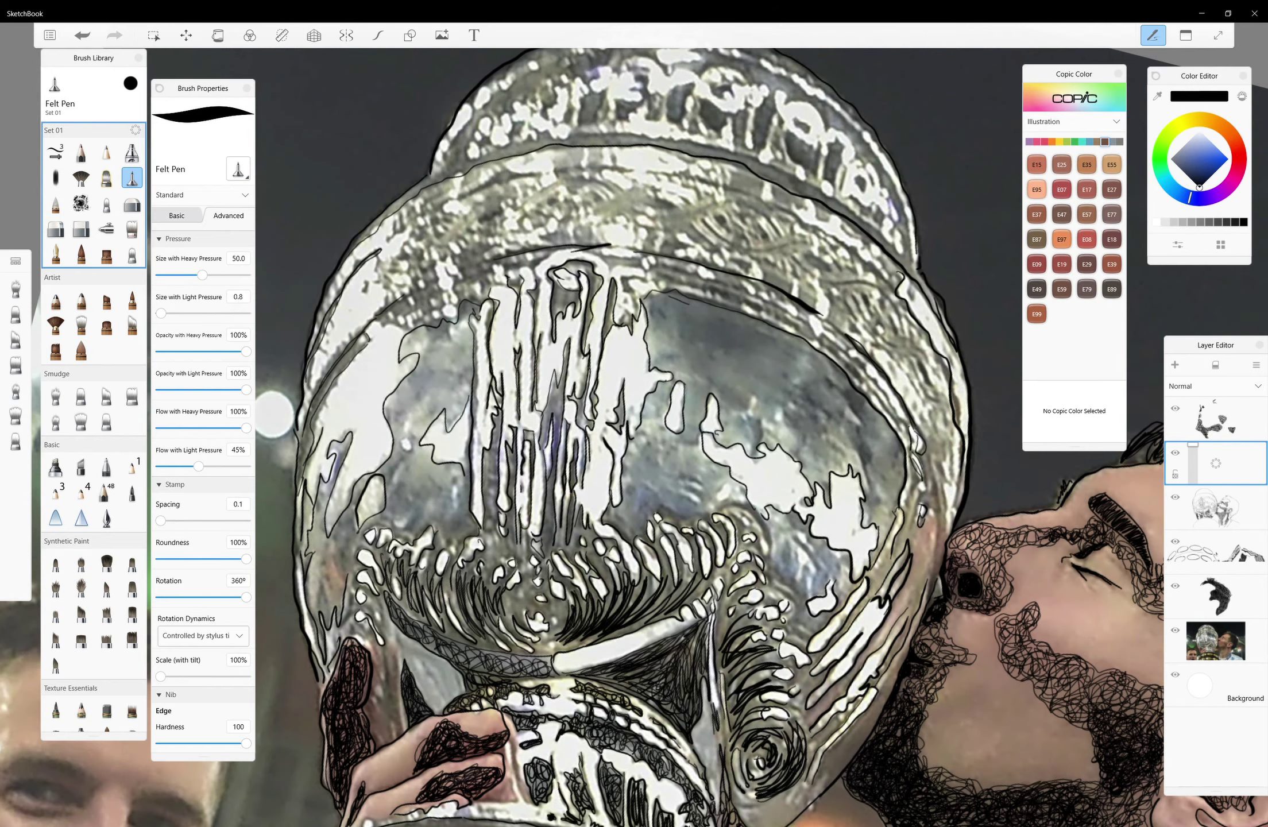
Scribble loopy black shading down the trophy's left section
scroll(574, 402, up, 2)
scroll(574, 402, up, 2)
scroll(575, 402, up, 2)
mouse_move(462, 411)
mouse_down()
mouse_move(488, 402)
mouse_move(402, 601)
mouse_move(399, 769)
mouse_up()
mouse_move(443, 724)
mouse_down()
mouse_move(459, 618)
mouse_move(526, 517)
mouse_move(500, 575)
mouse_move(540, 626)
mouse_move(537, 560)
mouse_move(489, 563)
mouse_up()
drag(603, 384, 565, 535)
mouse_move(575, 482)
mouse_down()
mouse_move(597, 580)
mouse_move(689, 345)
mouse_move(632, 534)
mouse_up()
Scribble loops over the trophy's centre-left and centre, extending them upward
drag(678, 379, 603, 494)
mouse_move(741, 523)
mouse_down()
mouse_move(701, 614)
mouse_move(747, 517)
mouse_move(793, 632)
mouse_move(798, 430)
mouse_move(667, 402)
mouse_up()
mouse_move(690, 505)
mouse_down()
mouse_move(787, 402)
mouse_move(666, 506)
mouse_move(758, 471)
mouse_move(804, 552)
mouse_up()
mouse_move(799, 402)
mouse_down()
mouse_move(706, 499)
mouse_move(678, 287)
mouse_up()
drag(689, 356, 672, 241)
drag(712, 328, 804, 230)
Scribble shading over the trophy's upper centre and middle area
mouse_move(844, 316)
mouse_down()
mouse_move(701, 202)
mouse_move(666, 345)
mouse_move(787, 172)
mouse_up()
mouse_move(764, 229)
mouse_down()
mouse_move(724, 127)
mouse_move(856, 230)
mouse_up()
mouse_move(850, 115)
mouse_down()
mouse_move(769, 195)
mouse_move(689, 241)
mouse_up()
mouse_move(821, 230)
mouse_down()
mouse_move(723, 310)
mouse_move(649, 437)
mouse_up()
drag(741, 350, 712, 431)
drag(666, 362, 786, 425)
drag(747, 359, 741, 393)
Darken the upper-middle area and scribble along the trophy's left edge
mouse_move(850, 166)
mouse_down()
mouse_move(878, 75)
mouse_move(821, 276)
mouse_move(758, 109)
mouse_move(804, 213)
mouse_up()
drag(769, 149, 724, 290)
drag(747, 189, 666, 293)
mouse_move(482, 328)
mouse_down()
mouse_move(517, 218)
mouse_move(632, 106)
mouse_move(494, 290)
mouse_move(459, 379)
mouse_move(471, 528)
mouse_up()
drag(477, 413, 448, 551)
mouse_move(647, 402)
mouse_down()
mouse_move(631, 448)
mouse_move(626, 376)
mouse_up()
Scribble loopy shading over the trophy's centre-right
drag(856, 460, 884, 322)
drag(856, 425, 827, 626)
mouse_move(821, 574)
mouse_down()
mouse_move(816, 649)
mouse_move(885, 511)
mouse_up()
mouse_move(909, 391)
mouse_down()
mouse_move(893, 494)
mouse_move(850, 608)
mouse_move(882, 635)
mouse_move(902, 566)
mouse_move(841, 741)
mouse_move(862, 801)
mouse_move(804, 735)
mouse_move(769, 787)
mouse_up()
Scribble the lower centre and lower right, then densely fill the centre column
mouse_move(862, 683)
mouse_down()
mouse_move(879, 718)
mouse_move(859, 758)
mouse_move(925, 772)
mouse_move(953, 712)
mouse_move(902, 690)
mouse_move(888, 640)
mouse_up()
drag(962, 534, 919, 672)
mouse_move(919, 597)
mouse_down()
mouse_move(964, 657)
mouse_move(999, 747)
mouse_up()
drag(971, 485, 960, 560)
drag(746, 402, 580, 517)
mouse_move(684, 480)
mouse_down()
mouse_move(666, 652)
mouse_move(661, 578)
mouse_up()
mouse_move(721, 414)
mouse_down()
mouse_move(684, 525)
mouse_move(606, 594)
mouse_move(575, 707)
mouse_up()
Add felt-pen strokes at lower left and dense diagonal hatching down the trophy column
scroll(747, 489, up, 3)
drag(534, 568, 511, 625)
mouse_move(517, 648)
mouse_down()
mouse_move(487, 682)
mouse_move(460, 811)
mouse_up()
drag(698, 504, 678, 621)
drag(757, 515, 721, 574)
drag(799, 430, 738, 546)
drag(836, 339, 787, 459)
drag(850, 373, 773, 583)
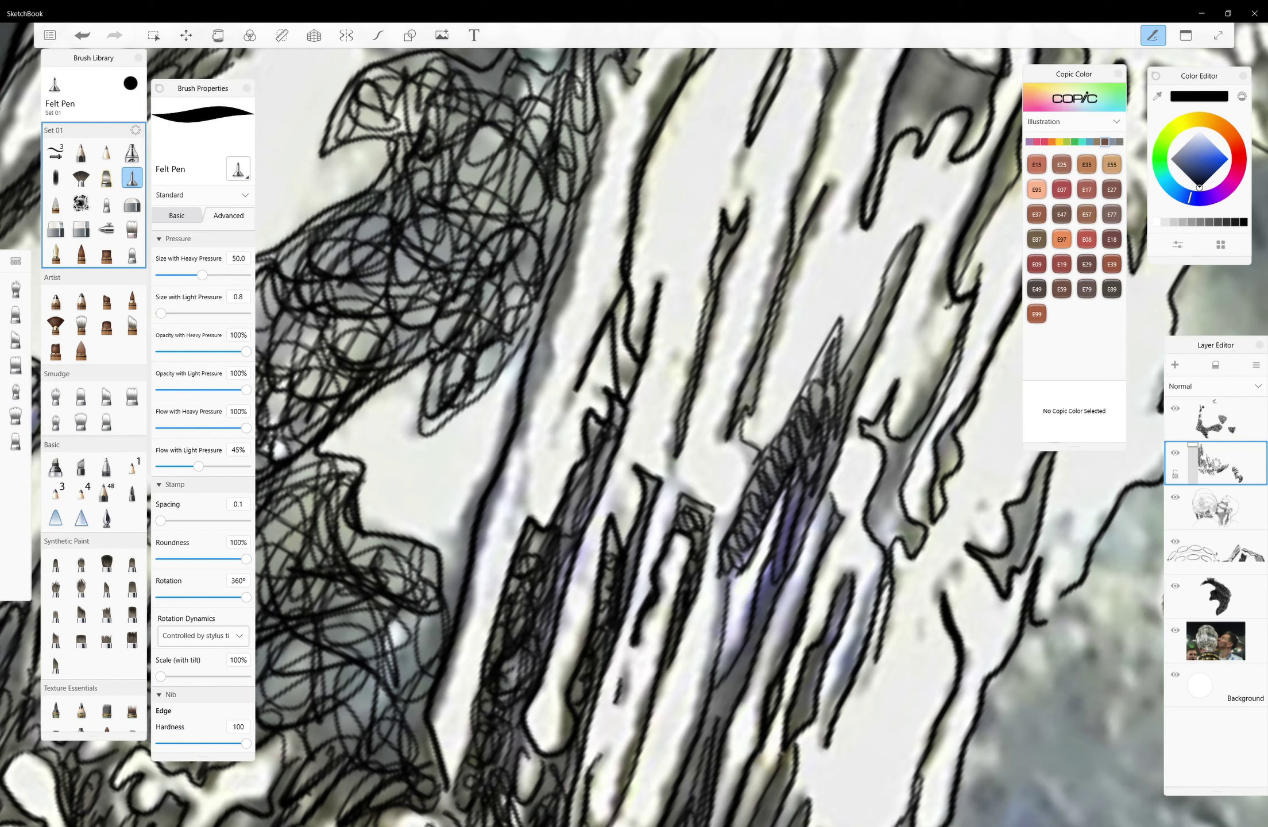
drag(916, 236, 853, 371)
drag(881, 305, 726, 569)
drag(794, 428, 730, 569)
drag(824, 477, 787, 568)
drag(833, 353, 804, 517)
drag(838, 327, 810, 410)
Hatch diagonally across the trophy's dark reflection shapes
scroll(747, 402, up, 2)
scroll(632, 414, up, 1)
drag(526, 775, 703, 531)
drag(575, 752, 753, 482)
drag(823, 385, 758, 482)
drag(858, 371, 810, 392)
drag(643, 649, 557, 772)
drag(663, 759, 639, 798)
drag(757, 640, 658, 771)
drag(764, 633, 690, 732)
drag(740, 668, 639, 794)
drag(804, 563, 765, 610)
drag(884, 452, 786, 597)
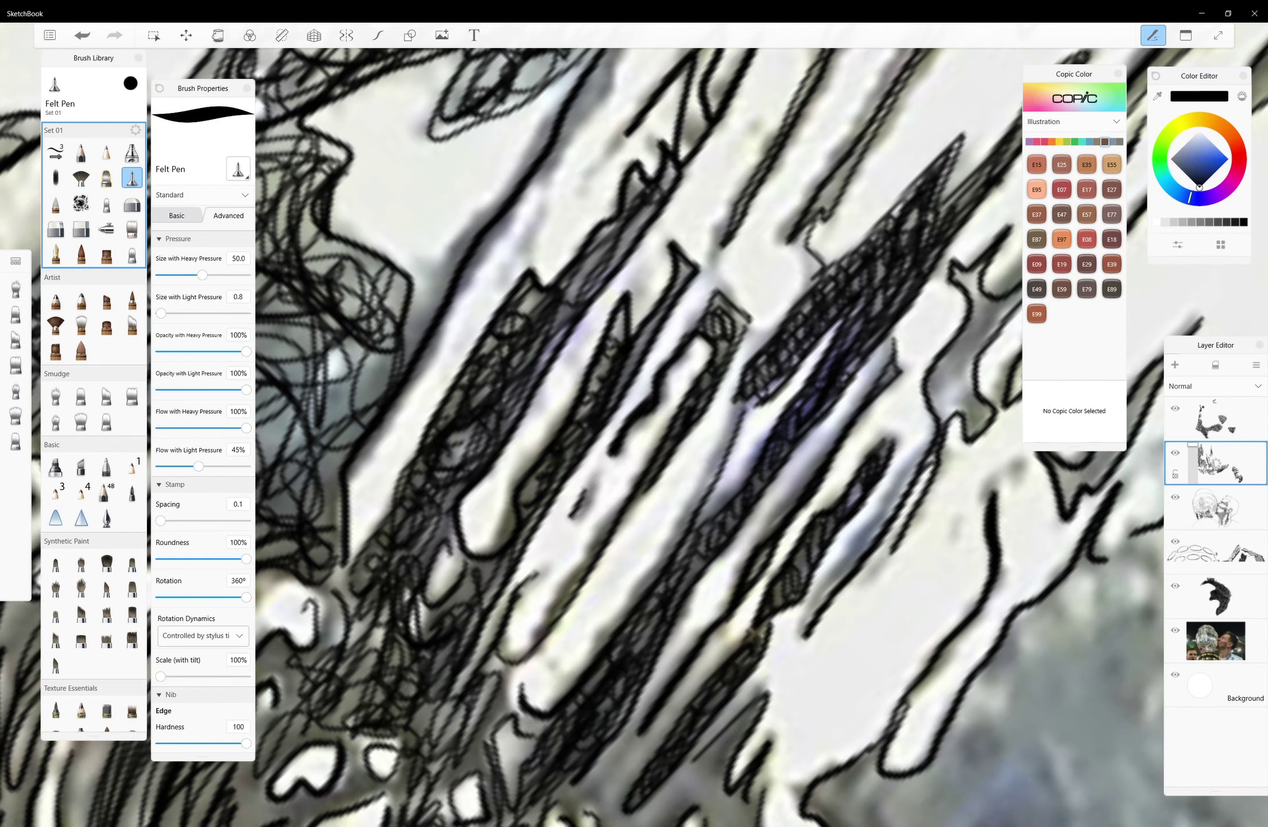
drag(863, 495, 771, 604)
Add vertical hatching, then scribble black loops over the grey reflection area and further right
scroll(642, 686, down, 2)
drag(788, 483, 779, 614)
mouse_move(839, 476)
mouse_down()
mouse_move(791, 545)
mouse_move(816, 537)
mouse_up()
mouse_move(836, 537)
mouse_down()
mouse_move(809, 692)
mouse_move(810, 594)
mouse_up()
drag(870, 552, 887, 567)
mouse_move(919, 498)
mouse_down()
mouse_move(887, 531)
mouse_move(918, 575)
mouse_up()
mouse_move(927, 589)
mouse_down()
mouse_move(921, 643)
mouse_move(879, 721)
mouse_up()
mouse_move(956, 477)
mouse_down()
mouse_move(930, 565)
mouse_move(948, 720)
mouse_up()
mouse_move(988, 419)
mouse_down()
mouse_move(953, 580)
mouse_move(924, 560)
mouse_up()
drag(939, 491, 919, 557)
Darken the grey reflection area with looping scribbles and vertical lines
scroll(632, 402, up, 2)
drag(804, 534, 741, 580)
mouse_move(810, 554)
mouse_down()
mouse_move(781, 609)
mouse_move(971, 718)
mouse_up()
mouse_move(919, 575)
mouse_down()
mouse_move(976, 710)
mouse_move(974, 769)
mouse_up()
drag(985, 715, 968, 798)
drag(976, 612, 896, 649)
drag(964, 565, 970, 678)
mouse_move(919, 554)
mouse_down()
mouse_move(821, 631)
mouse_move(947, 551)
mouse_up()
mouse_move(885, 597)
mouse_down()
mouse_move(750, 485)
mouse_move(793, 402)
mouse_up()
mouse_move(752, 568)
mouse_down()
mouse_move(816, 485)
mouse_move(881, 592)
mouse_move(804, 436)
mouse_move(919, 528)
mouse_up()
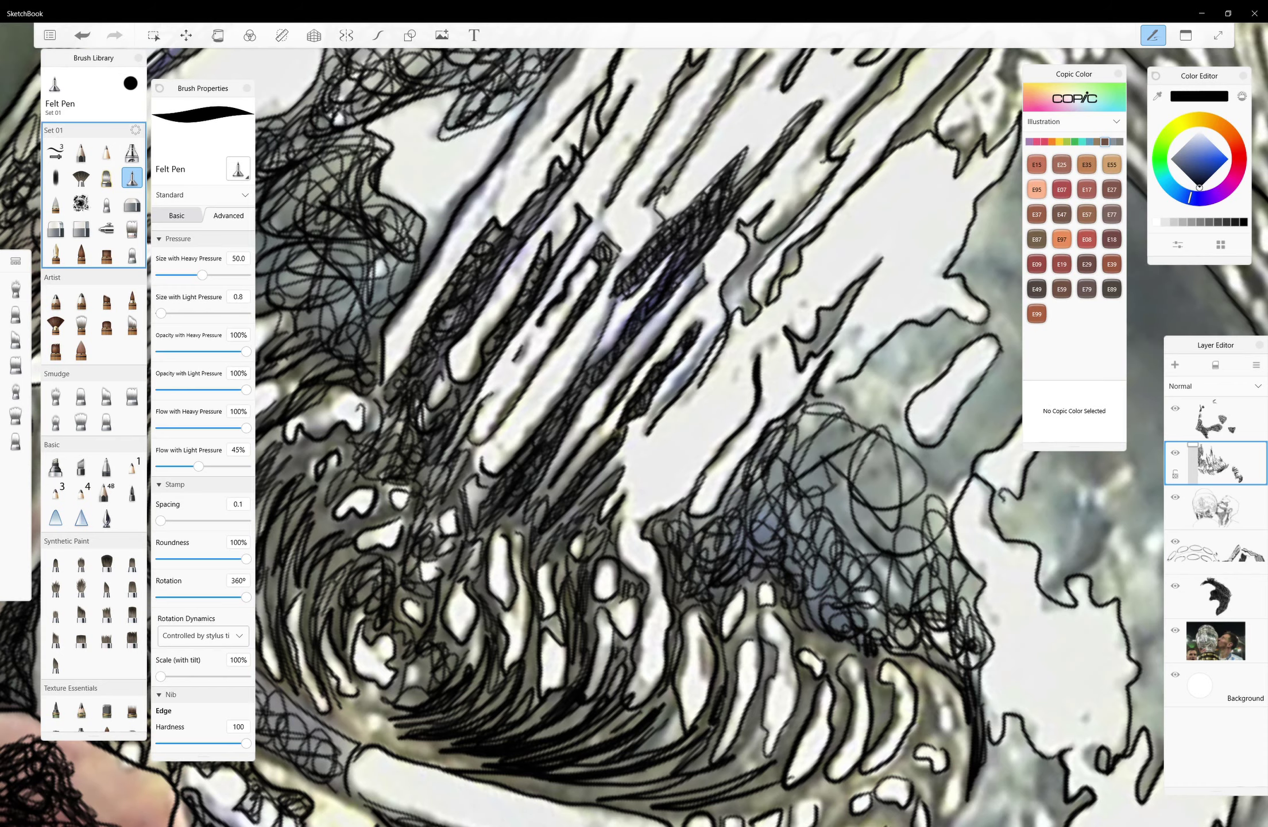
drag(815, 396, 884, 534)
mouse_move(856, 437)
mouse_down()
mouse_move(913, 597)
mouse_move(907, 482)
mouse_move(960, 529)
mouse_up()
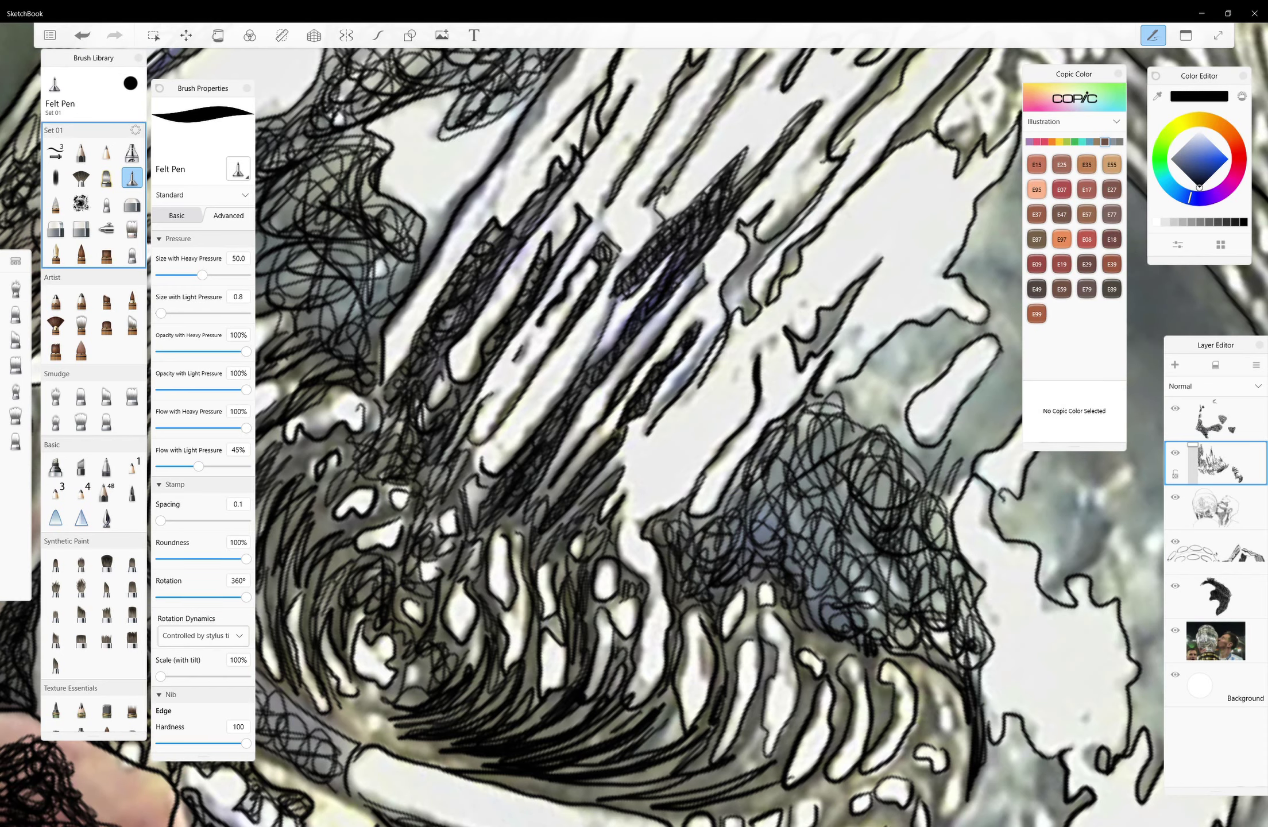
drag(908, 443, 971, 534)
Scribble over the remaining reflection shapes to fill gaps with black
scroll(747, 460, up, 2)
mouse_move(672, 707)
mouse_down()
mouse_move(740, 749)
mouse_move(660, 689)
mouse_move(764, 476)
mouse_move(841, 419)
mouse_up()
drag(781, 494, 816, 436)
mouse_move(747, 552)
mouse_down()
mouse_move(827, 454)
mouse_move(816, 597)
mouse_move(908, 442)
mouse_move(839, 562)
mouse_move(884, 425)
mouse_move(729, 563)
mouse_up()
drag(804, 574, 684, 678)
mouse_move(919, 615)
mouse_down()
mouse_move(948, 500)
mouse_move(942, 712)
mouse_move(948, 574)
mouse_move(896, 632)
mouse_move(976, 678)
mouse_move(988, 603)
mouse_move(930, 529)
mouse_move(919, 482)
mouse_up()
mouse_move(988, 517)
mouse_down()
mouse_move(942, 689)
mouse_move(1005, 609)
mouse_up()
Scribble-shade the figure reflected on the trophy
drag(862, 574, 603, 575)
drag(655, 339, 660, 379)
mouse_move(660, 298)
mouse_down()
mouse_move(580, 390)
mouse_move(701, 374)
mouse_up()
mouse_move(713, 321)
mouse_down()
mouse_move(649, 253)
mouse_move(586, 373)
mouse_move(626, 442)
mouse_move(683, 305)
mouse_up()
mouse_move(655, 236)
mouse_down()
mouse_move(690, 311)
mouse_move(735, 339)
mouse_up()
Scribble black loops over the right side of the reflected face
drag(700, 293, 661, 448)
drag(677, 390, 758, 384)
drag(747, 313, 712, 453)
drag(724, 264, 799, 408)
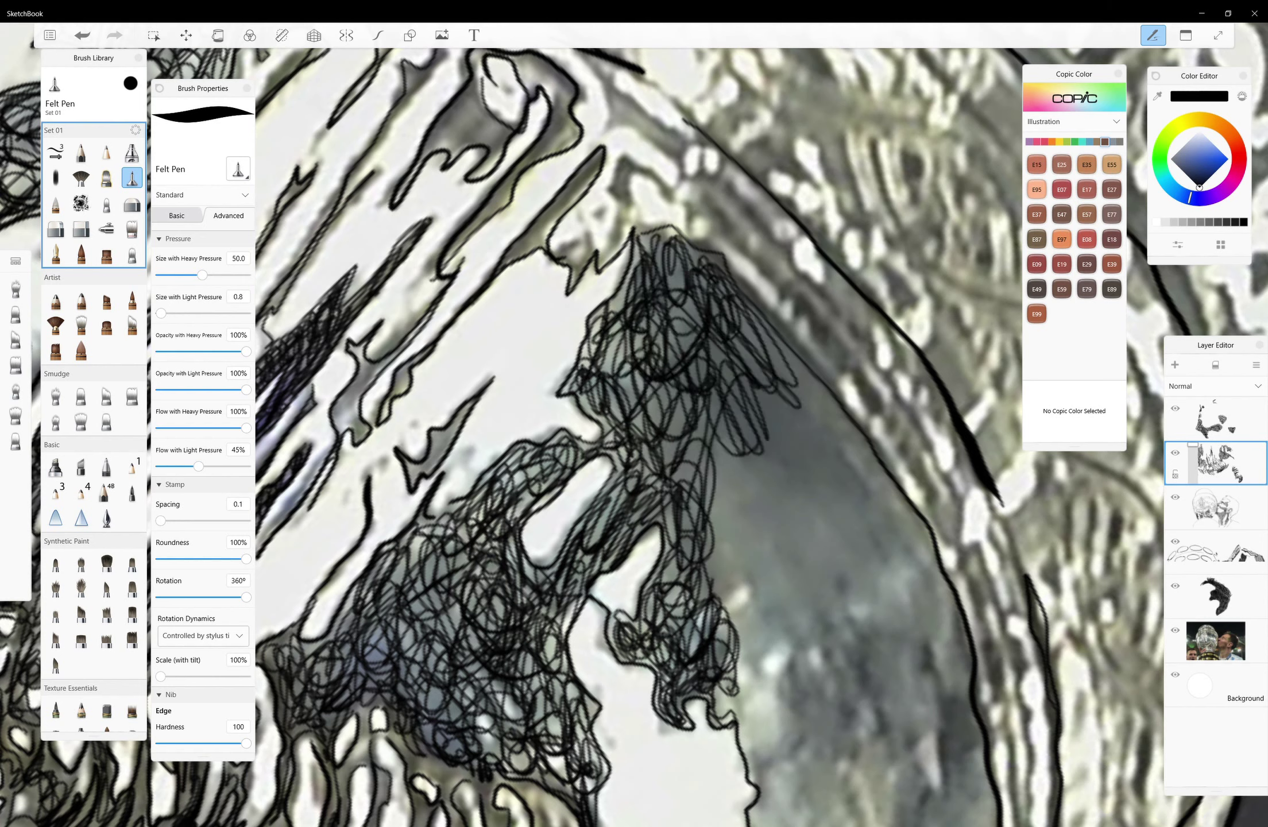
drag(626, 265, 769, 477)
drag(747, 425, 804, 523)
drag(758, 356, 838, 505)
drag(769, 442, 724, 575)
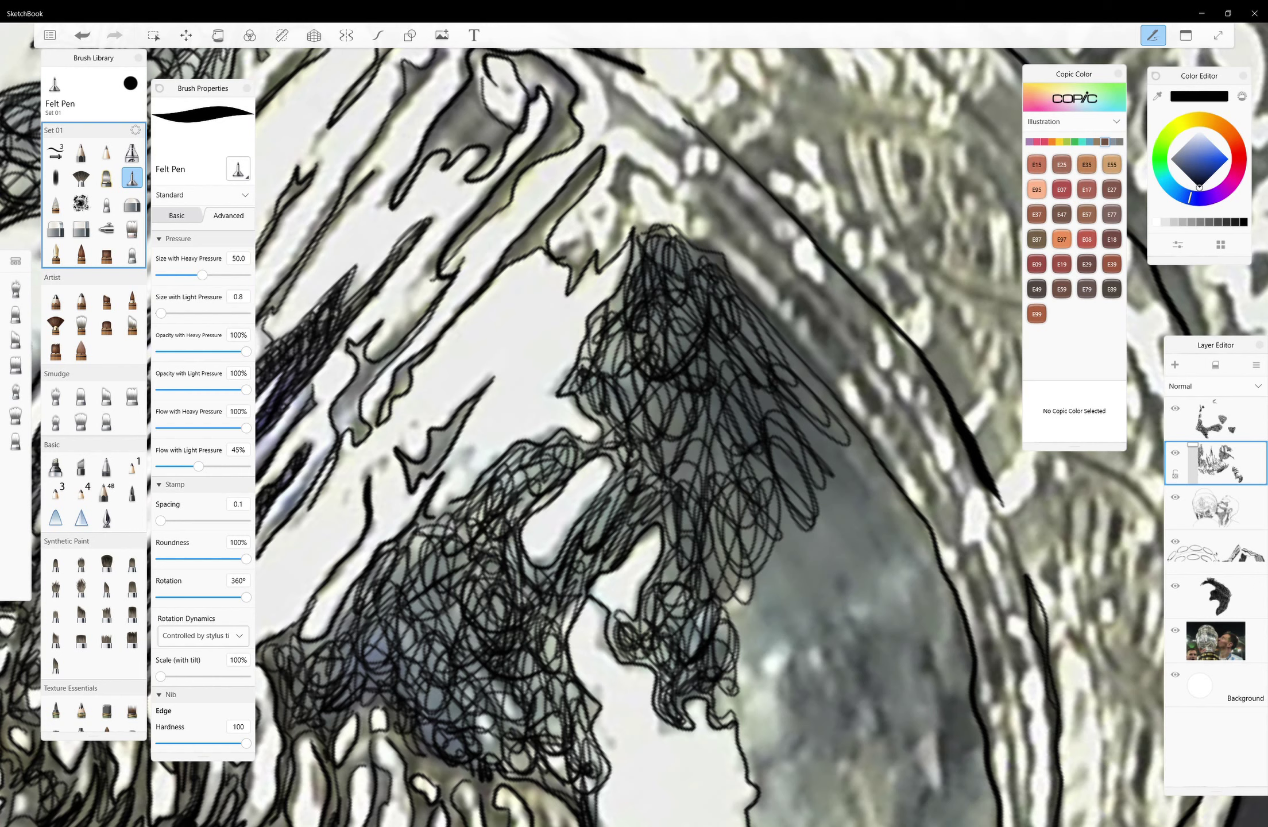
drag(718, 414, 804, 563)
drag(695, 448, 856, 551)
Fill gaps and thicken the scribble shading further down the face's right side
drag(775, 345, 879, 540)
drag(786, 420, 890, 523)
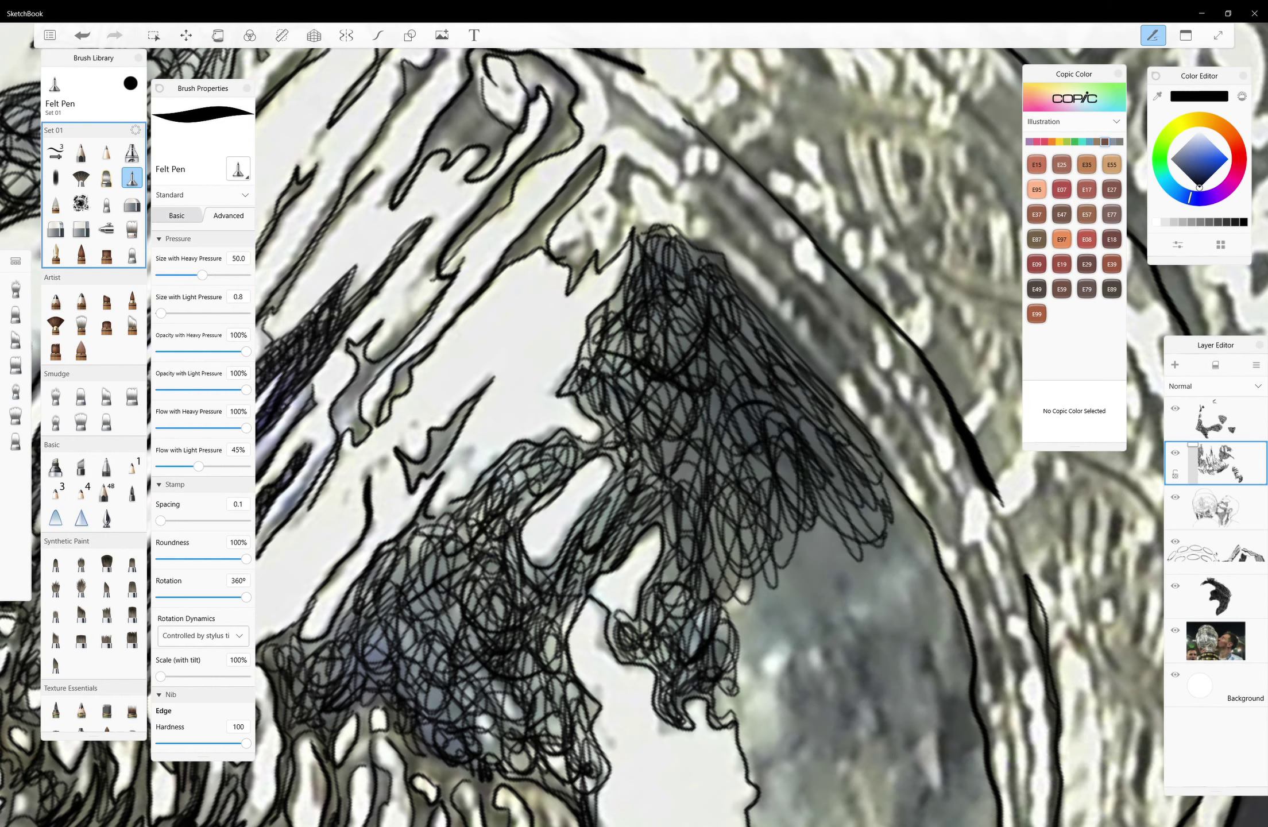
drag(781, 516, 729, 695)
drag(850, 522, 724, 672)
drag(747, 460, 689, 574)
drag(804, 649, 723, 787)
mouse_move(746, 580)
mouse_down()
mouse_move(850, 539)
mouse_move(919, 723)
mouse_up()
drag(816, 552, 908, 746)
drag(891, 517, 919, 660)
drag(948, 443, 844, 666)
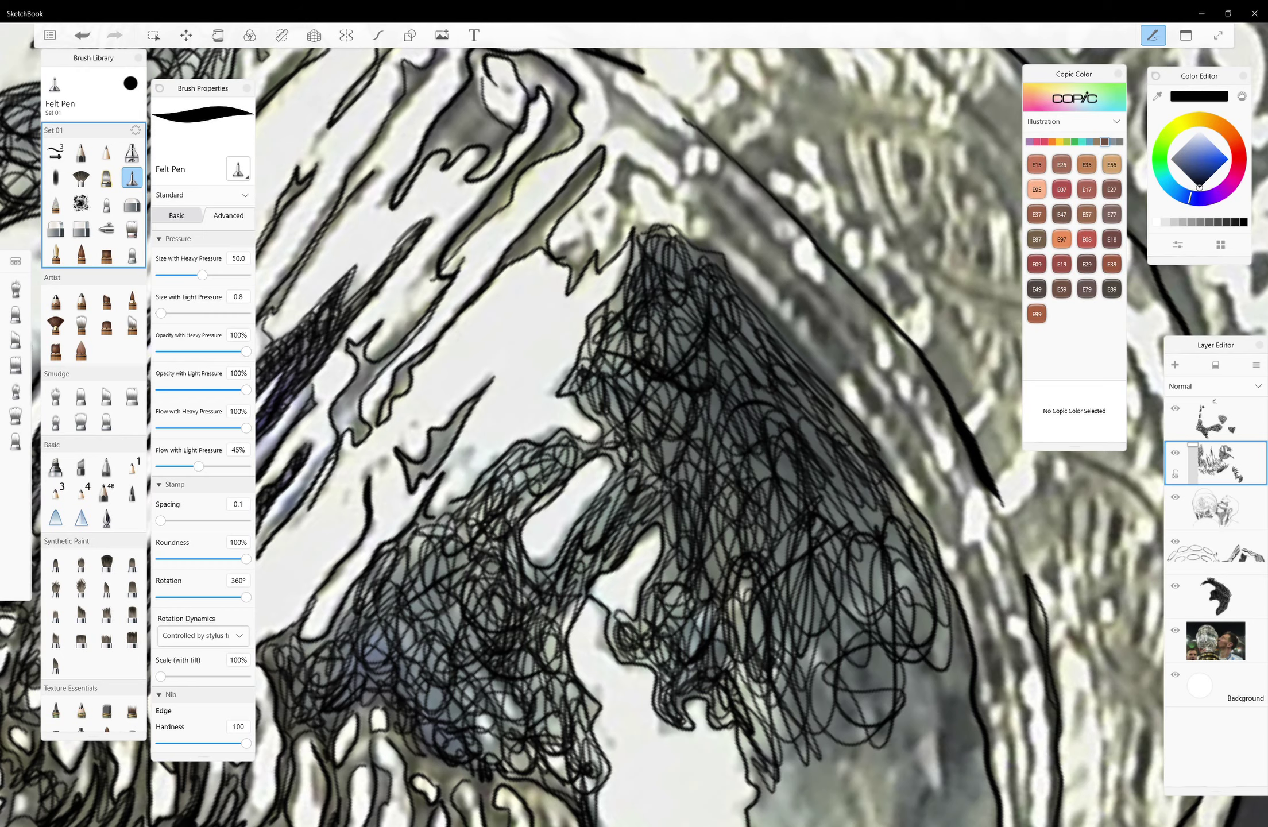
drag(925, 574, 810, 683)
drag(856, 580, 735, 747)
drag(919, 569, 833, 735)
Scribble loops into the upper and lower dark areas beside the face
scroll(631, 402, up, 5)
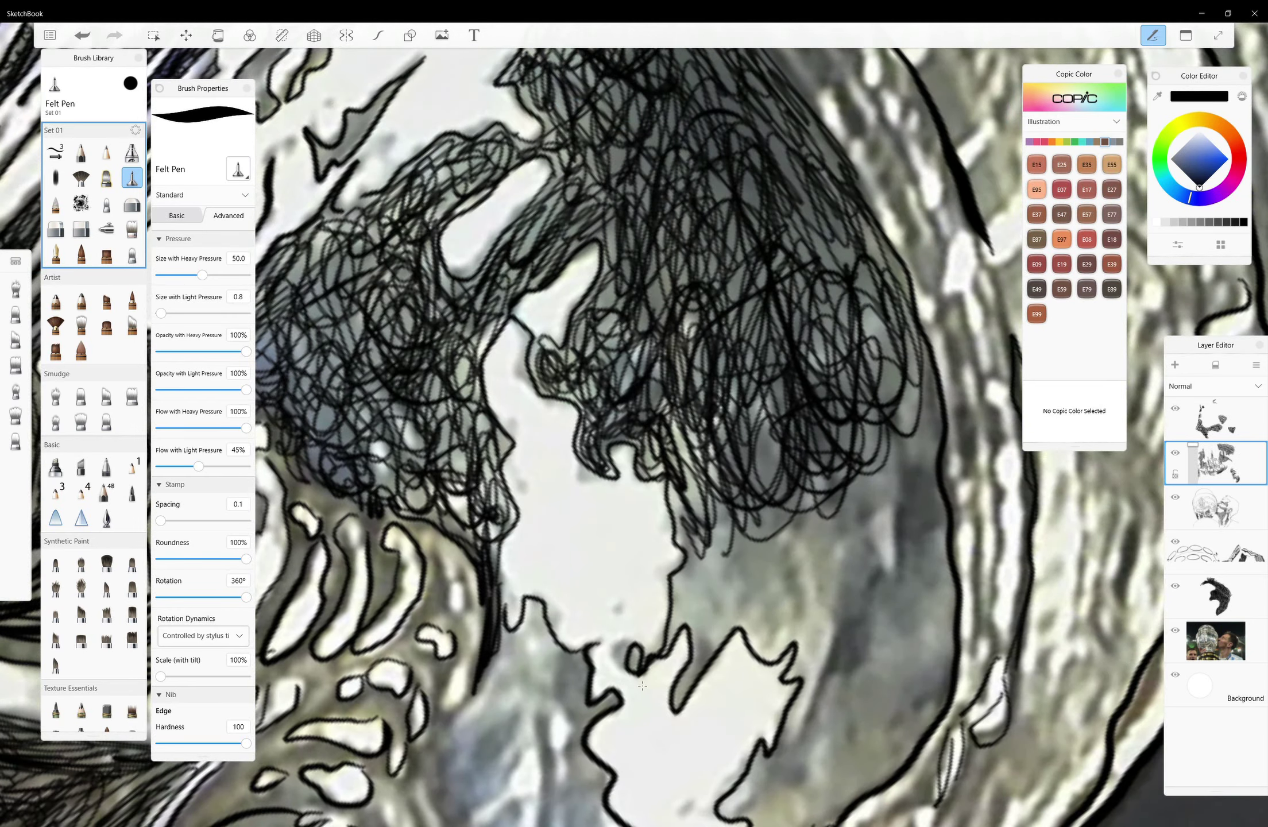
mouse_move(689, 480)
mouse_down()
mouse_move(706, 617)
mouse_move(689, 698)
mouse_up()
mouse_move(706, 502)
mouse_down()
mouse_move(741, 646)
mouse_move(776, 655)
mouse_up()
drag(758, 414, 804, 626)
mouse_move(810, 477)
mouse_down()
mouse_move(919, 425)
mouse_move(873, 333)
mouse_up()
drag(879, 465, 764, 626)
drag(827, 497, 764, 609)
drag(896, 520, 859, 623)
mouse_move(859, 565)
mouse_down()
mouse_move(781, 672)
mouse_move(810, 747)
mouse_move(925, 523)
mouse_up()
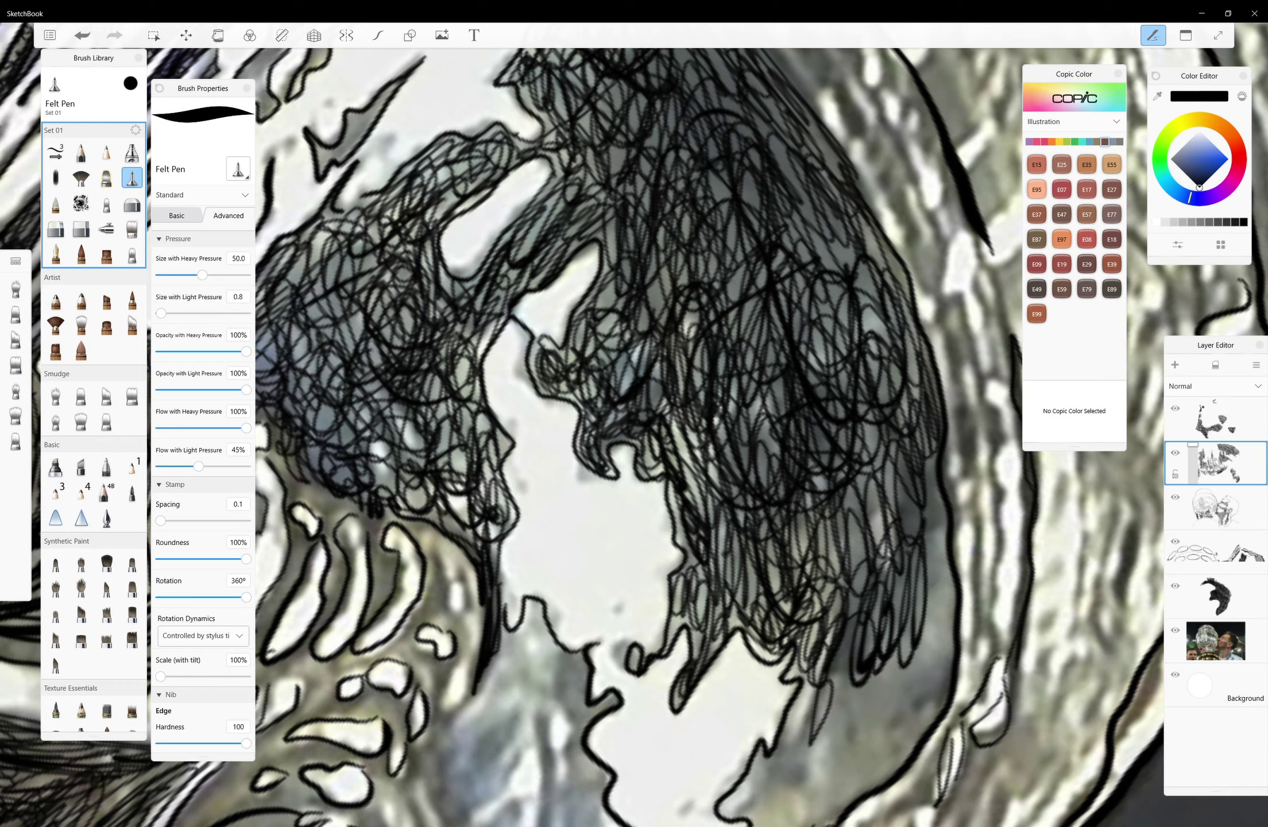
Darken the right side with more scribble loops, extending them upward
drag(930, 459, 879, 574)
drag(907, 503, 844, 706)
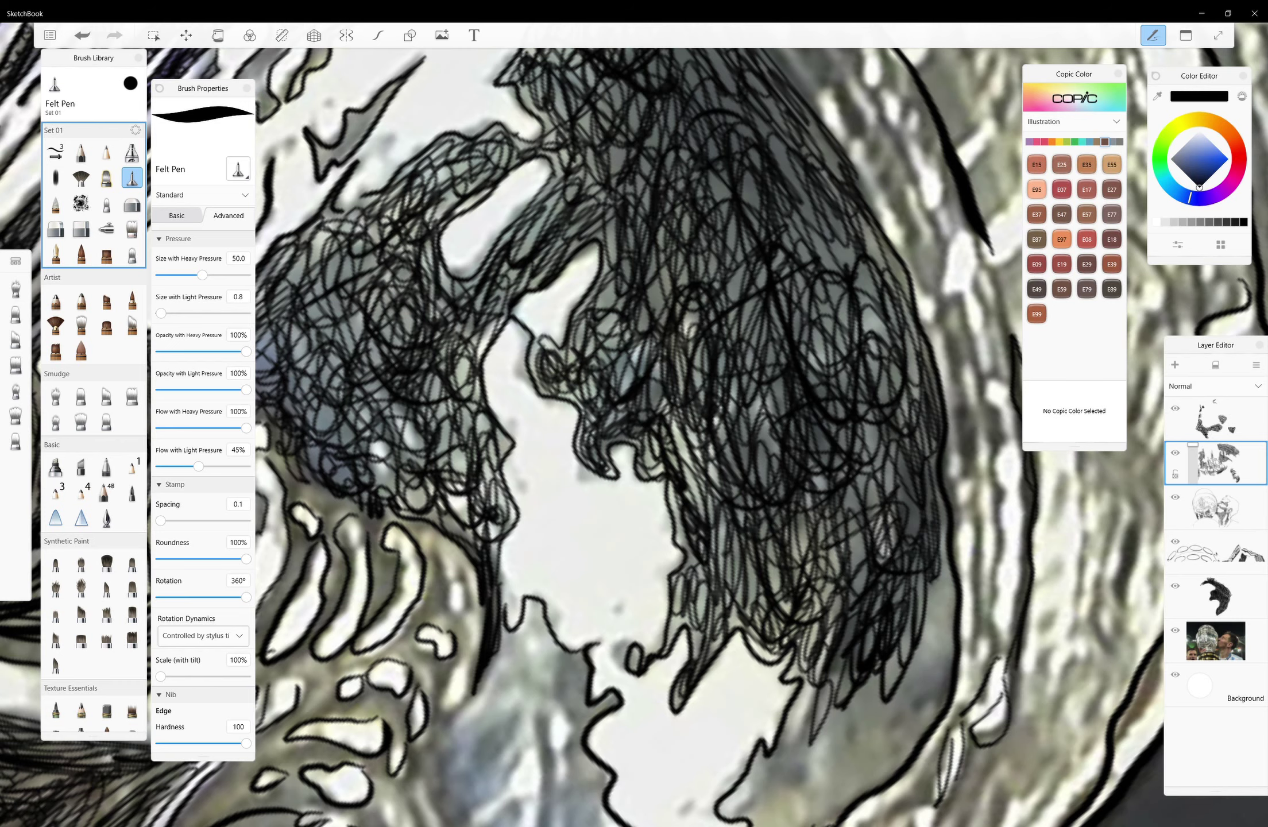
drag(844, 500, 799, 770)
drag(793, 678, 896, 655)
drag(942, 574, 873, 782)
drag(939, 511, 925, 678)
drag(873, 678, 838, 758)
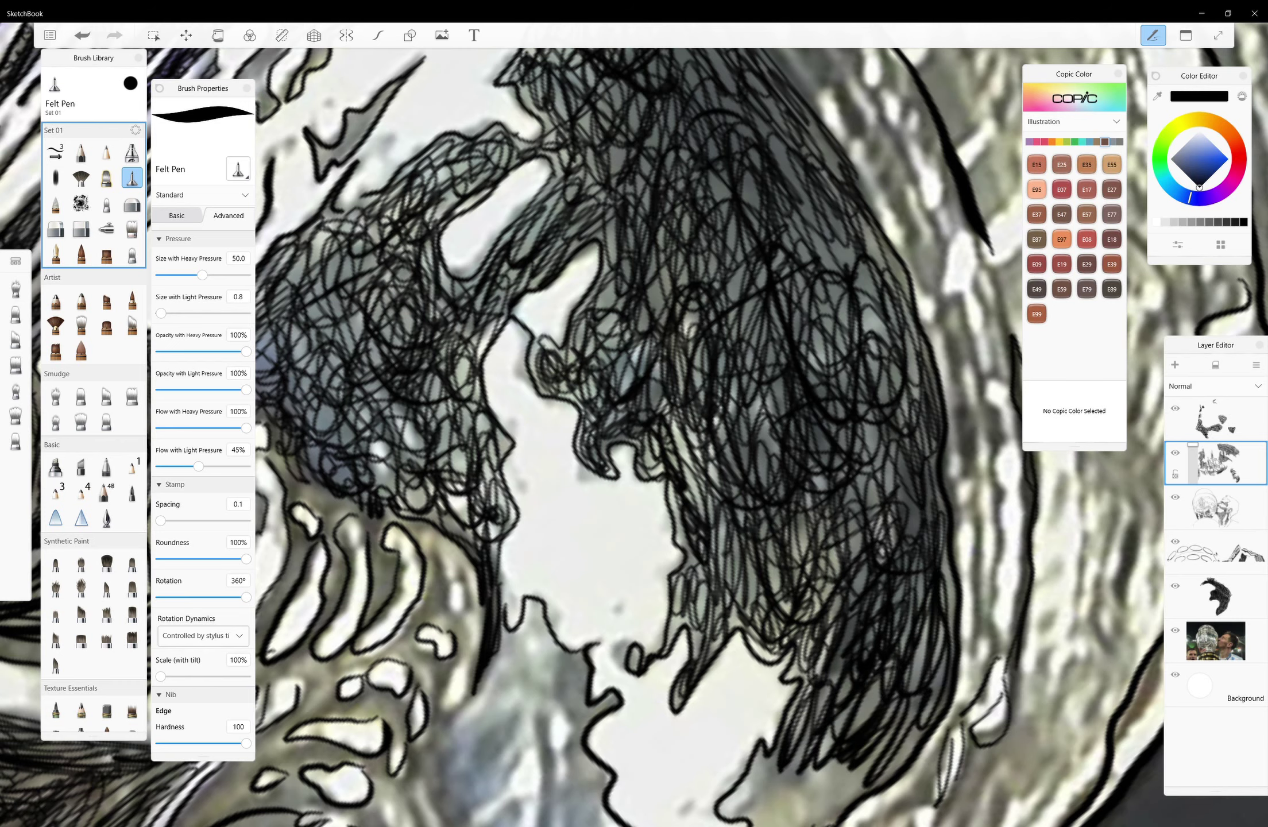
drag(574, 517, 597, 367)
mouse_move(804, 597)
mouse_down()
mouse_move(747, 649)
mouse_move(706, 724)
mouse_up()
drag(890, 586, 759, 701)
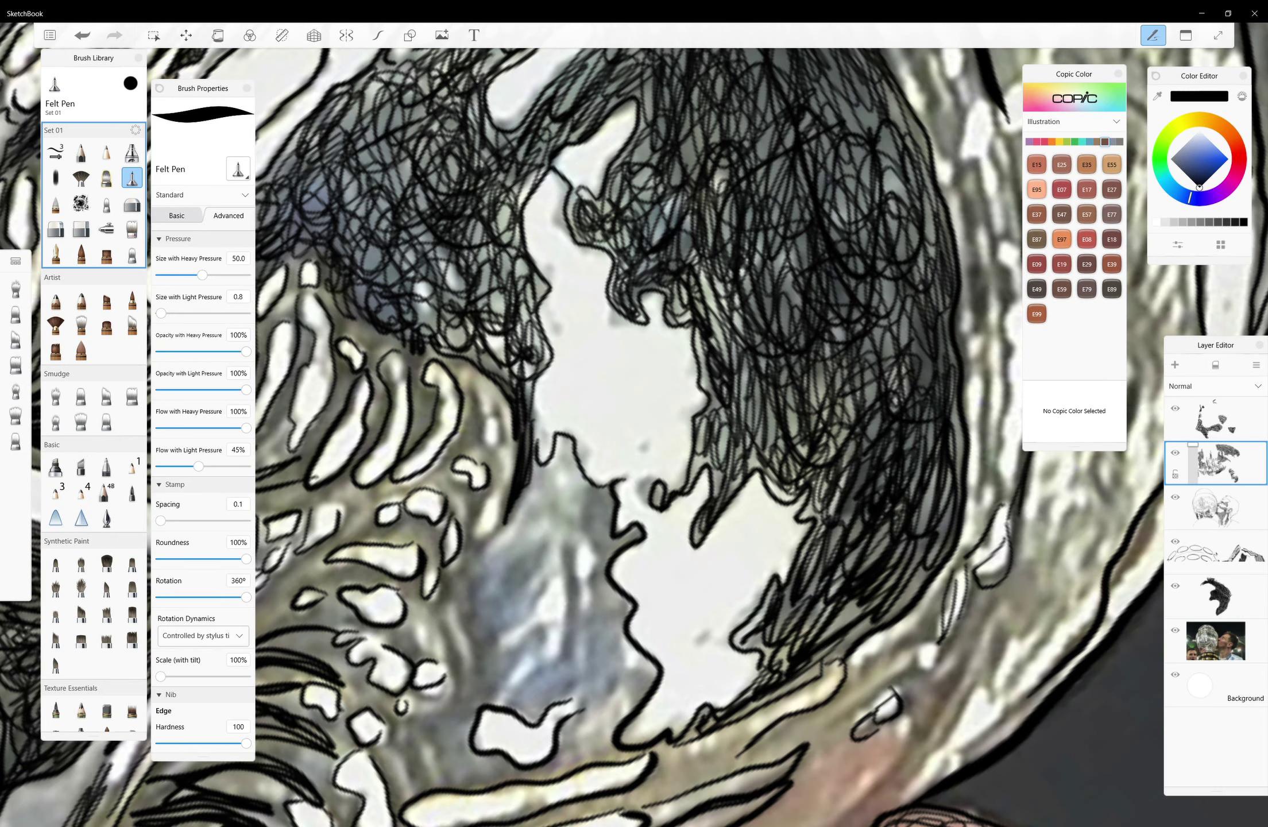
drag(861, 540, 798, 683)
drag(953, 511, 901, 597)
drag(896, 287, 862, 483)
Scribble dense black shading and short strokes into the reflected hair
mouse_move(855, 172)
mouse_down()
mouse_move(753, 425)
mouse_move(701, 494)
mouse_move(706, 287)
mouse_move(741, 356)
mouse_up()
drag(862, 146, 746, 390)
scroll(632, 402, up, 5)
drag(862, 293, 792, 345)
drag(804, 258, 661, 385)
drag(712, 264, 626, 396)
drag(828, 224, 781, 276)
drag(770, 103, 689, 201)
drag(821, 155, 775, 227)
drag(902, 256, 862, 330)
Add short black strokes near the face edge, then undo the last of them
scroll(632, 402, down, 5)
scroll(631, 436, down, 2)
mouse_move(758, 402)
mouse_down()
mouse_move(787, 489)
mouse_move(718, 560)
mouse_up()
drag(804, 466, 764, 534)
mouse_move(816, 444)
mouse_down()
mouse_move(791, 491)
mouse_move(809, 477)
mouse_up()
scroll(804, 488, up, 2)
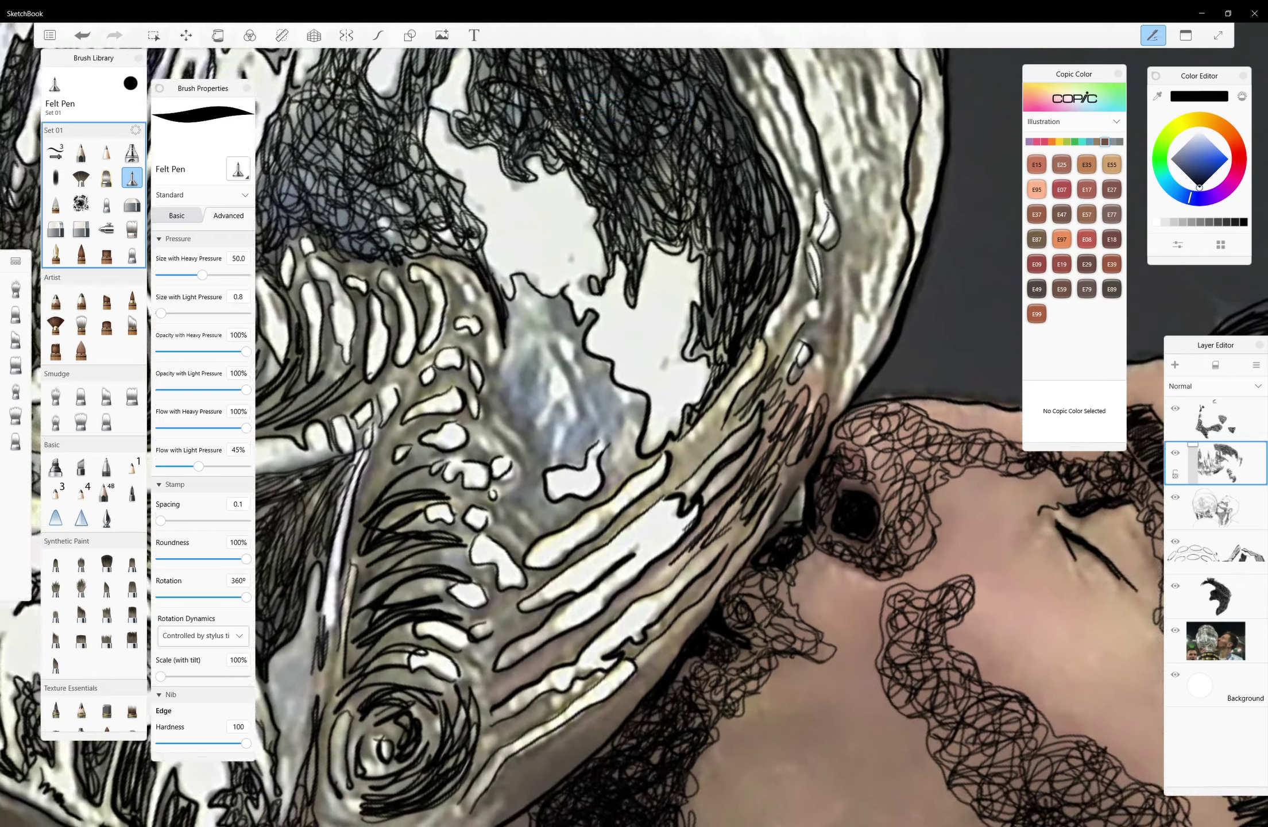
key(ctrl+z)
Draw short and zigzag black strokes along the trophy edge
scroll(631, 402, down, 2)
drag(827, 428, 821, 468)
mouse_move(835, 401)
mouse_down()
mouse_move(823, 460)
mouse_move(860, 370)
mouse_up()
drag(864, 370, 851, 424)
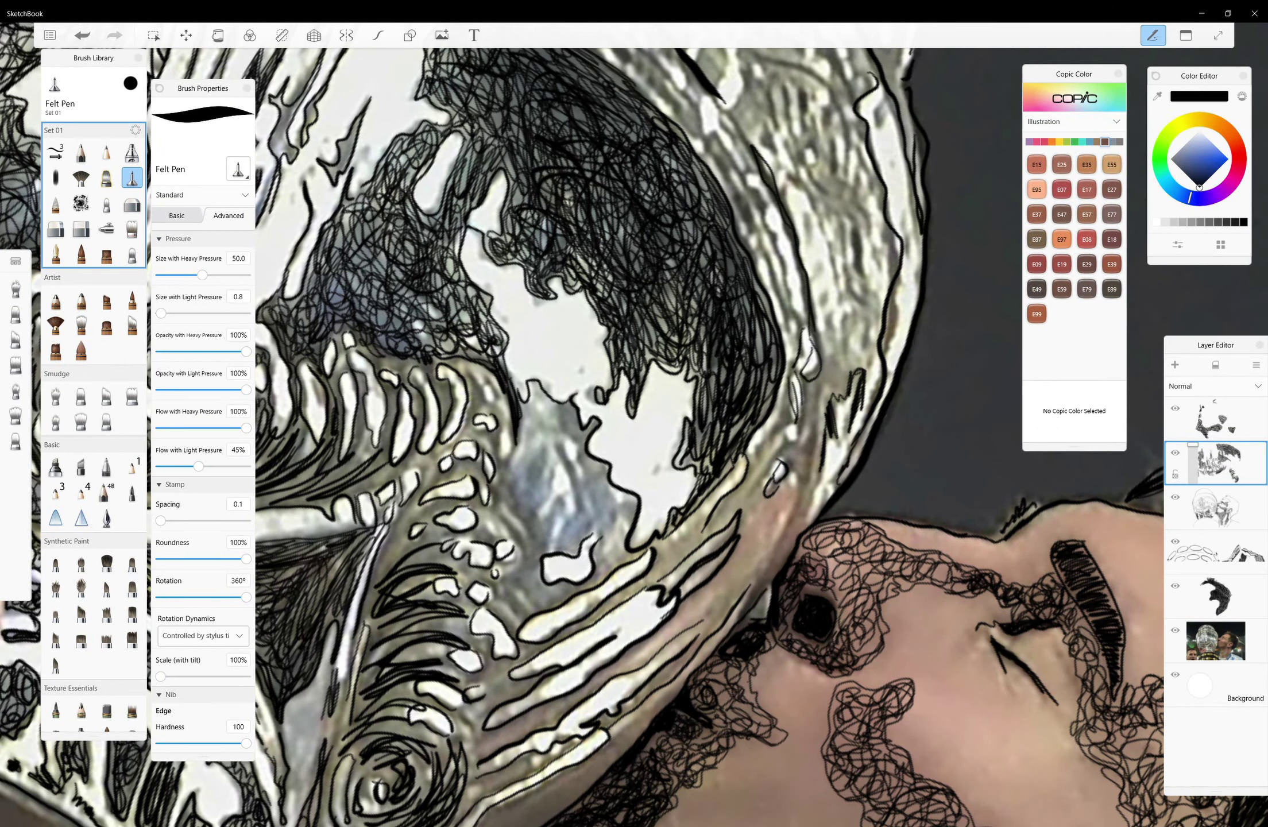
drag(830, 355, 839, 391)
Add short strokes, a thin loop and a doubled curving line in the hair
scroll(574, 374, up, 2)
scroll(575, 373, up, 2)
mouse_move(753, 382)
mouse_down()
mouse_move(783, 462)
mouse_move(806, 608)
mouse_move(766, 486)
mouse_up()
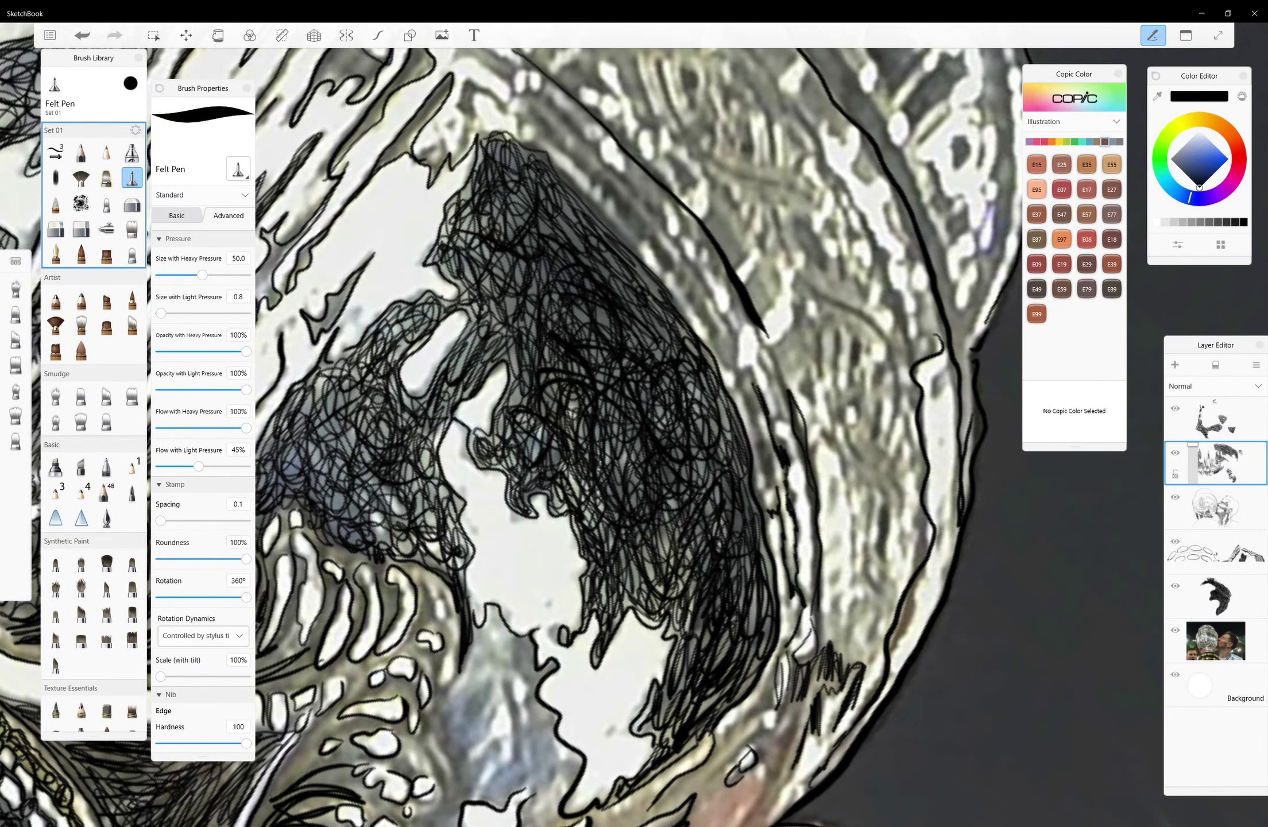
drag(774, 417, 780, 414)
mouse_move(807, 283)
mouse_down()
mouse_move(905, 404)
mouse_move(925, 491)
mouse_move(911, 402)
mouse_up()
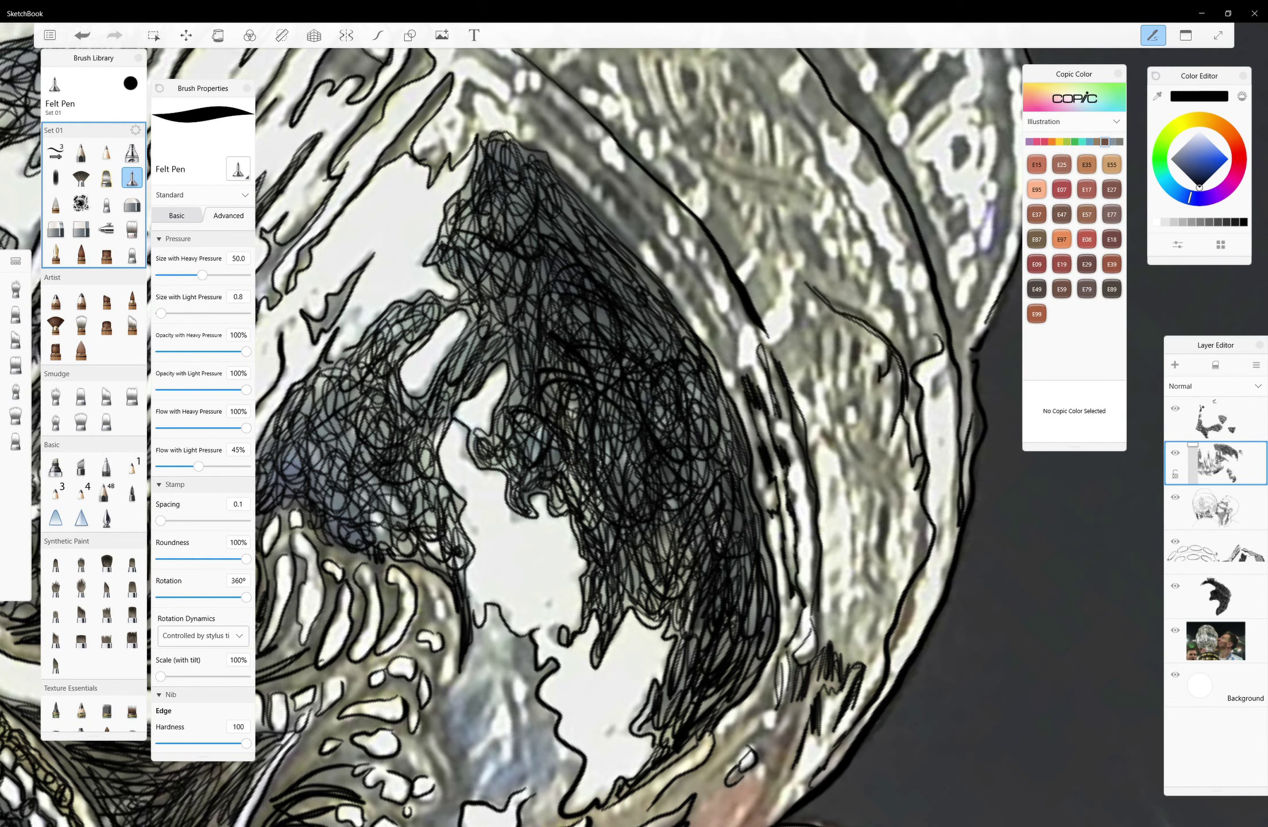
Add short vertical strokes down the hair edge to its lower part
drag(857, 340, 855, 379)
mouse_move(850, 345)
mouse_down()
mouse_move(849, 384)
mouse_move(838, 385)
mouse_up()
drag(821, 334, 820, 370)
mouse_move(817, 359)
mouse_down()
mouse_move(811, 402)
mouse_move(830, 439)
mouse_up()
drag(822, 432, 879, 543)
drag(887, 504, 880, 568)
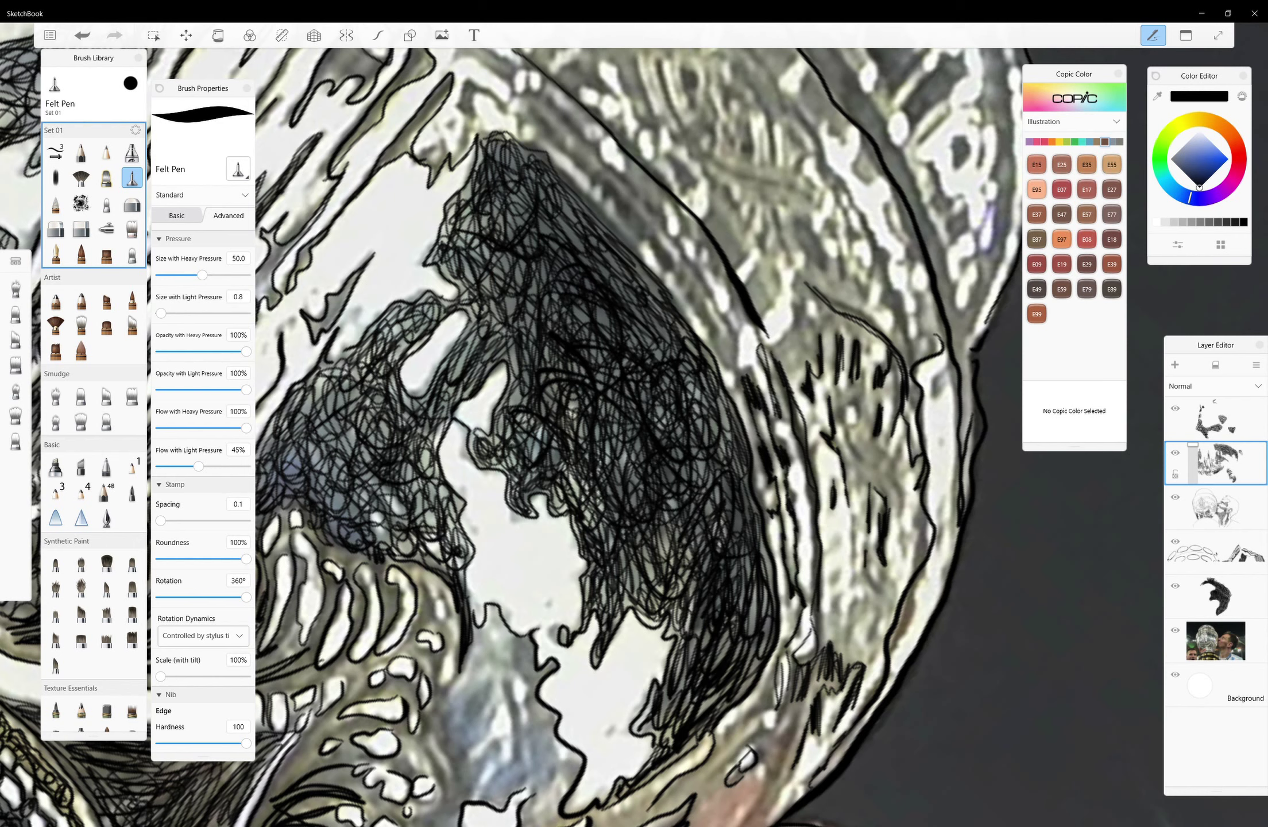
drag(926, 515, 912, 568)
drag(930, 544, 913, 594)
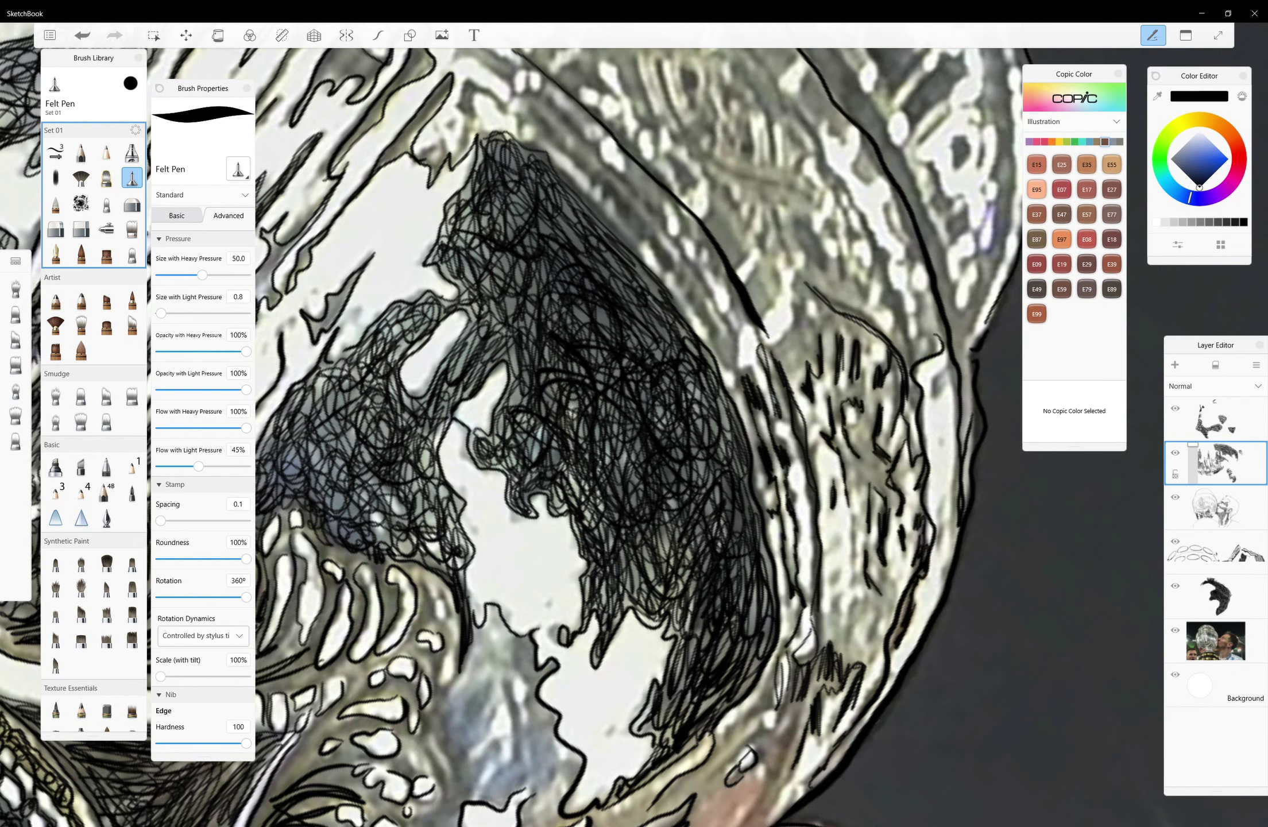
Undo the latest strokes, then redraw short marks along the dark edge
key(ctrl+z)
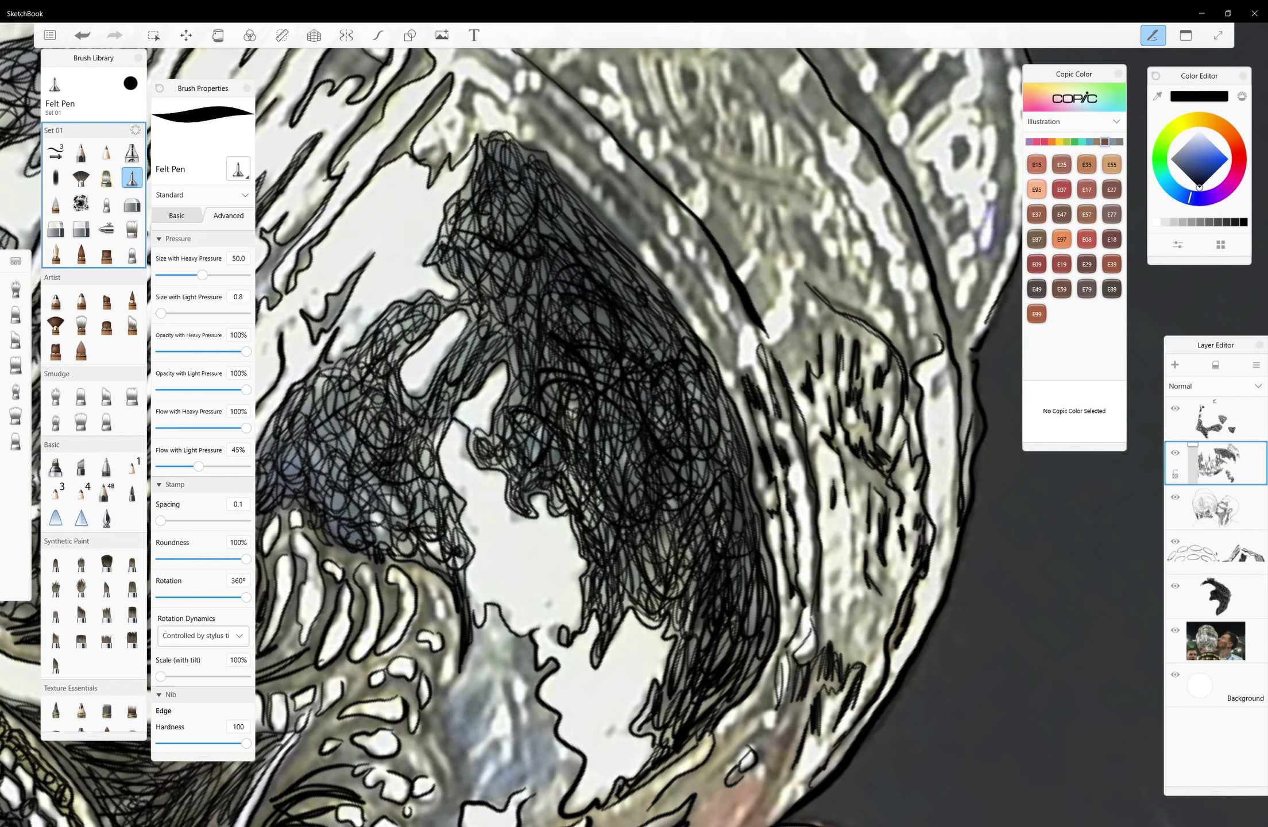
scroll(671, 687, up, 3)
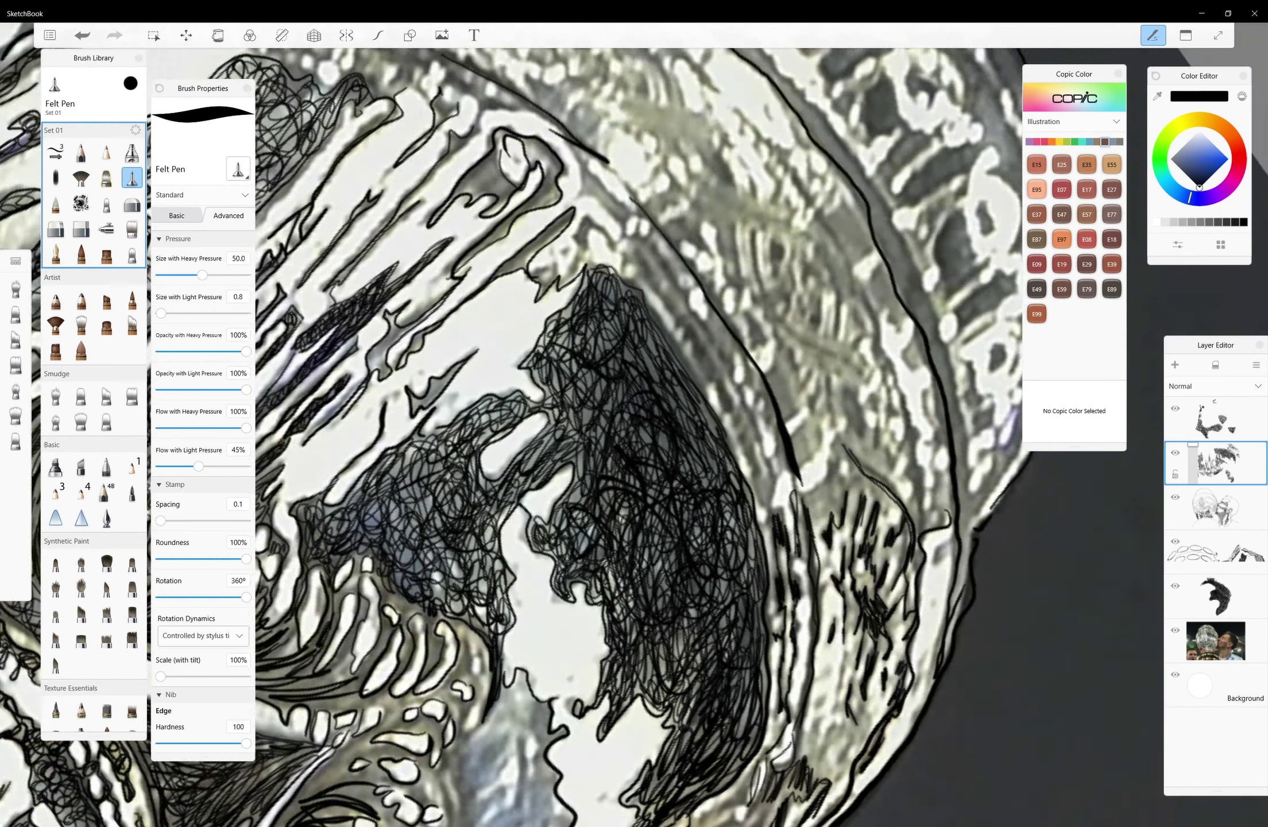
drag(720, 478, 750, 606)
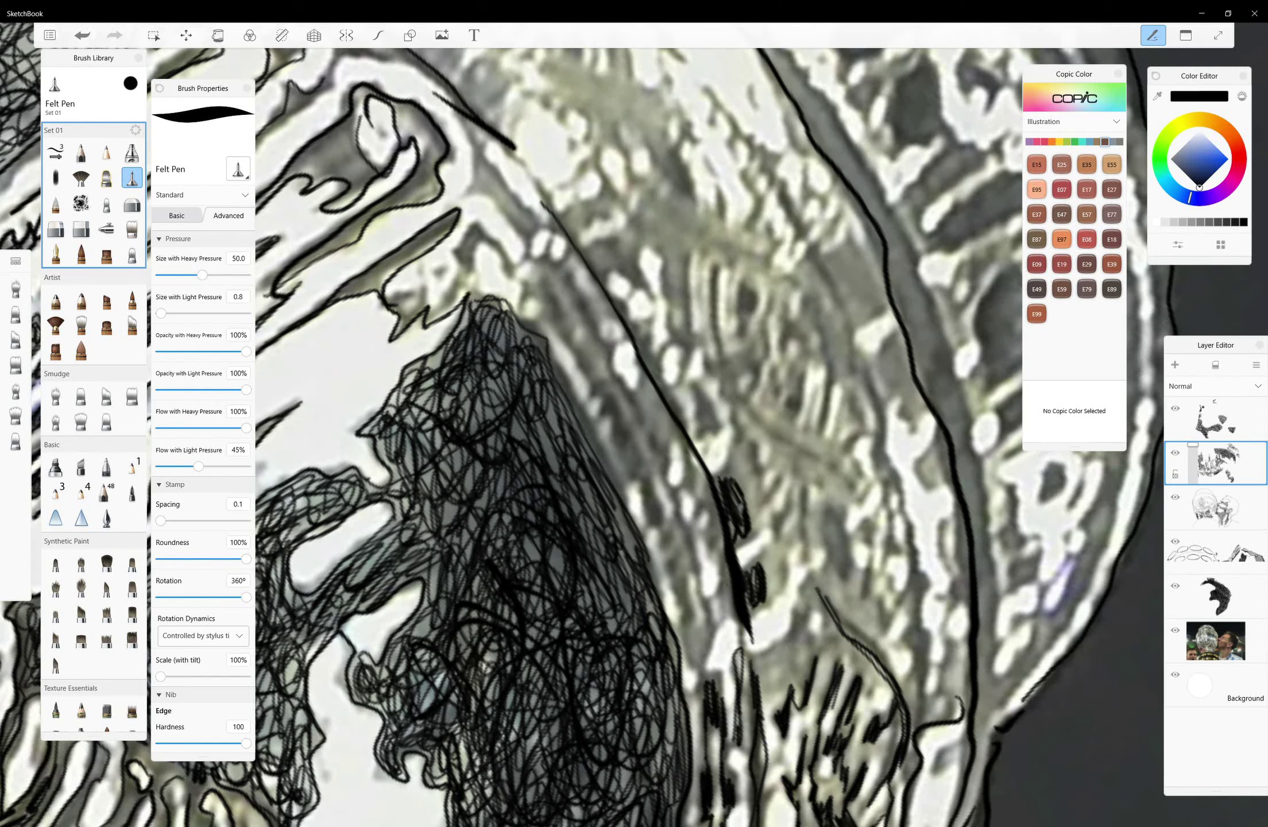
drag(565, 339, 528, 287)
drag(603, 394, 660, 520)
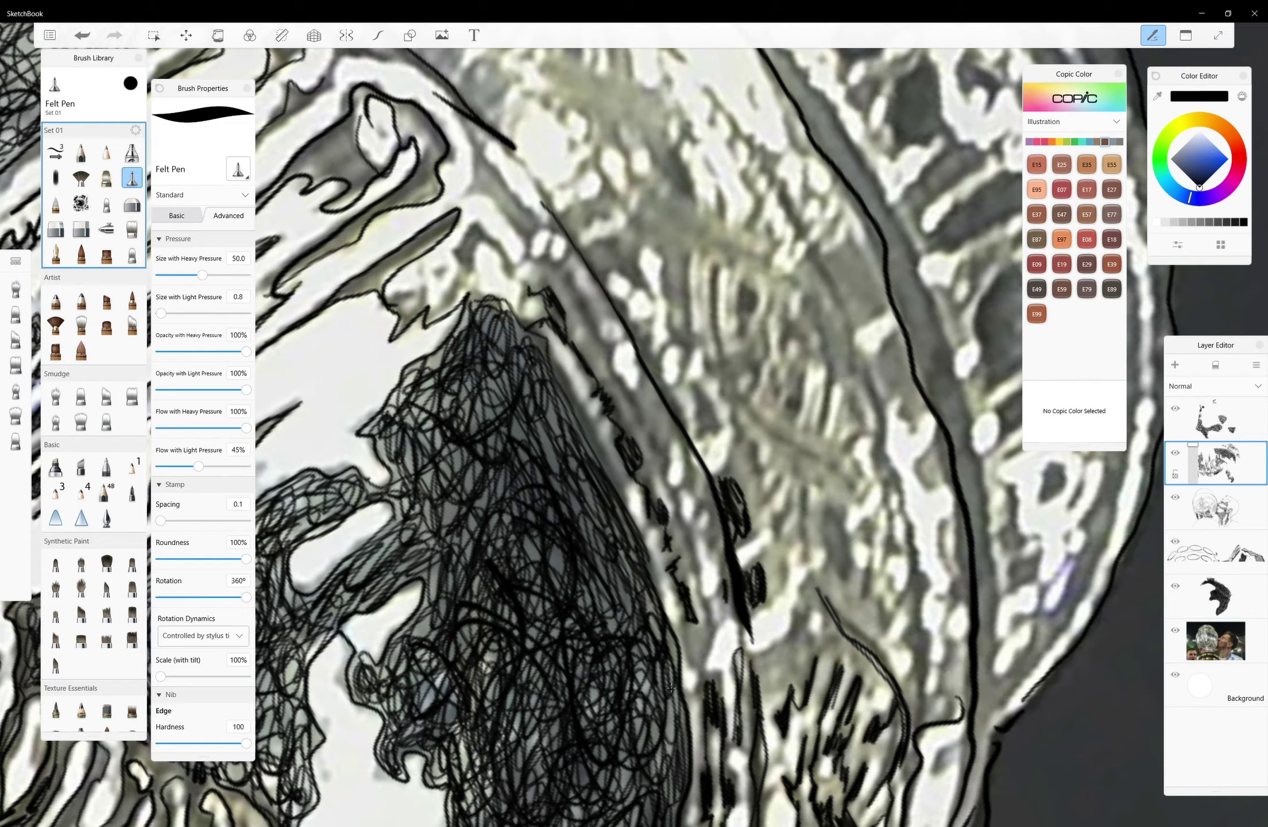
scroll(671, 687, down, 5)
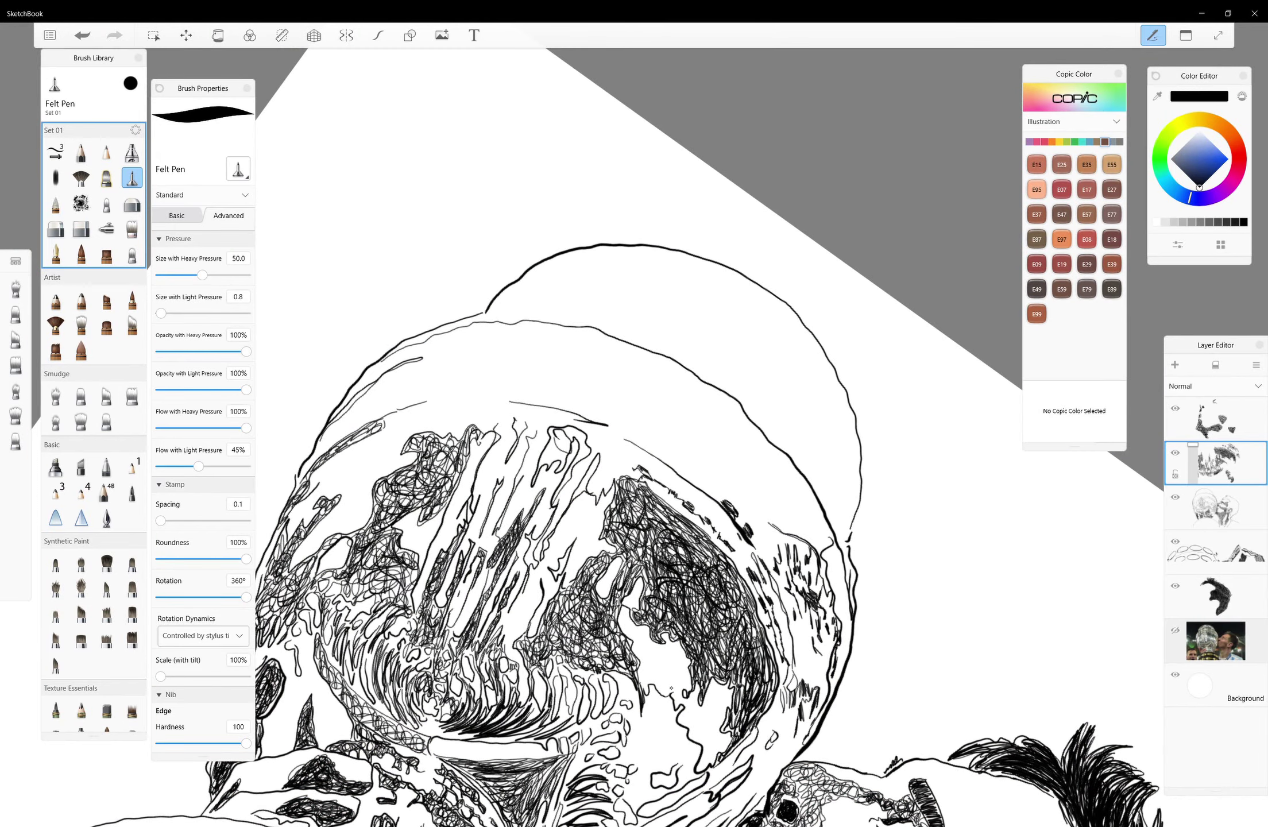
Outline an oval on the trophy rim and scribble detail at its lower left
scroll(671, 687, up, 5)
scroll(690, 500, up, 2)
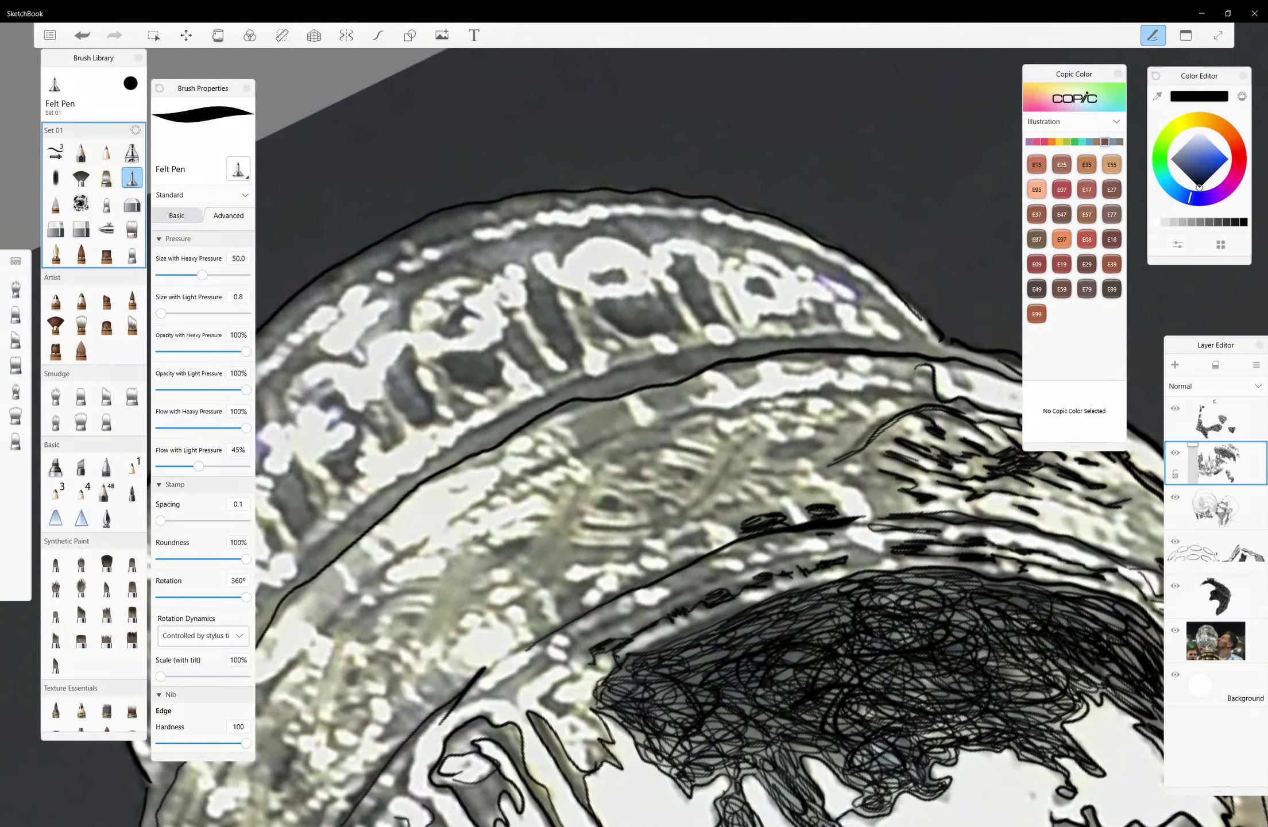
mouse_move(702, 454)
mouse_down()
mouse_move(577, 511)
mouse_move(608, 529)
mouse_up()
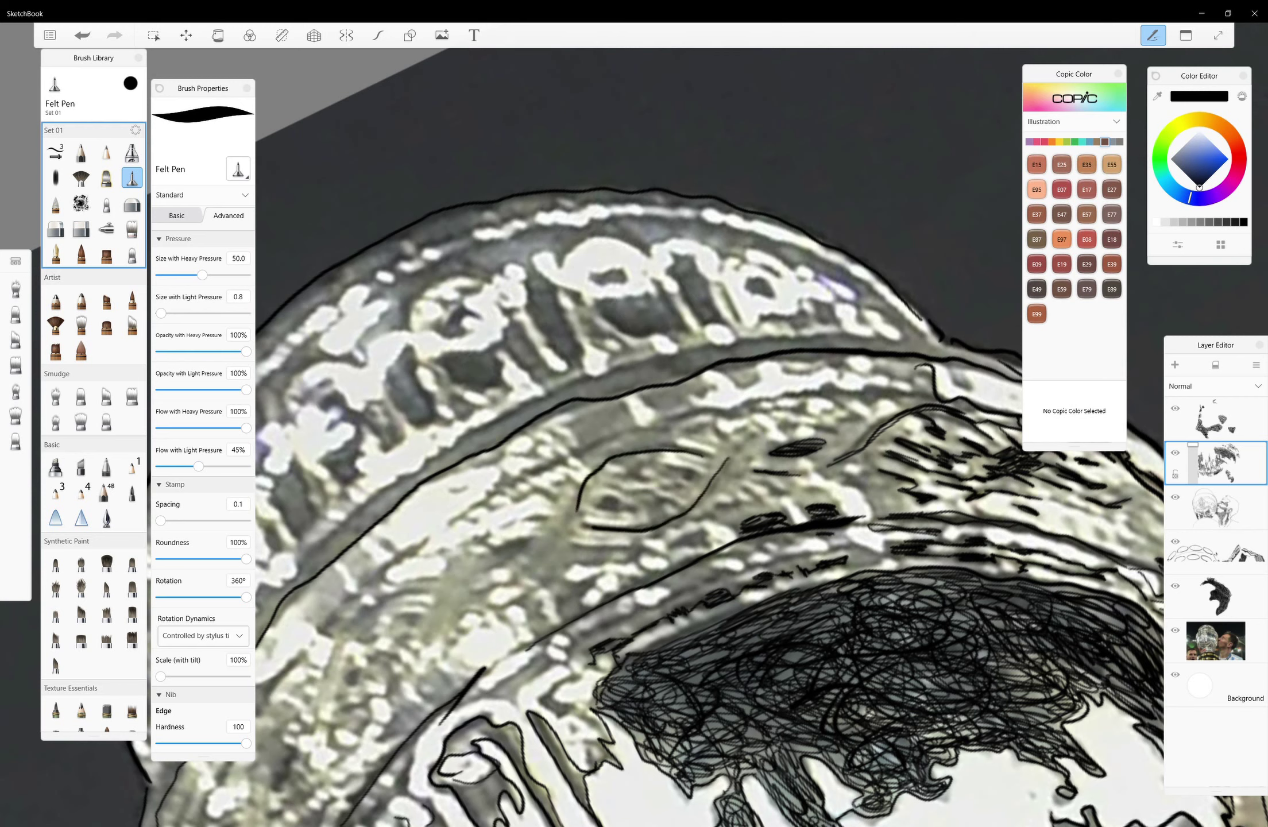
mouse_move(504, 608)
mouse_down()
mouse_move(569, 520)
mouse_move(383, 614)
mouse_up()
drag(340, 636, 314, 715)
mouse_move(380, 614)
mouse_down()
mouse_move(352, 642)
mouse_move(320, 632)
mouse_up()
drag(421, 544, 370, 579)
drag(470, 593, 424, 643)
mouse_move(502, 552)
mouse_down()
mouse_move(453, 585)
mouse_move(425, 635)
mouse_up()
drag(474, 580, 442, 597)
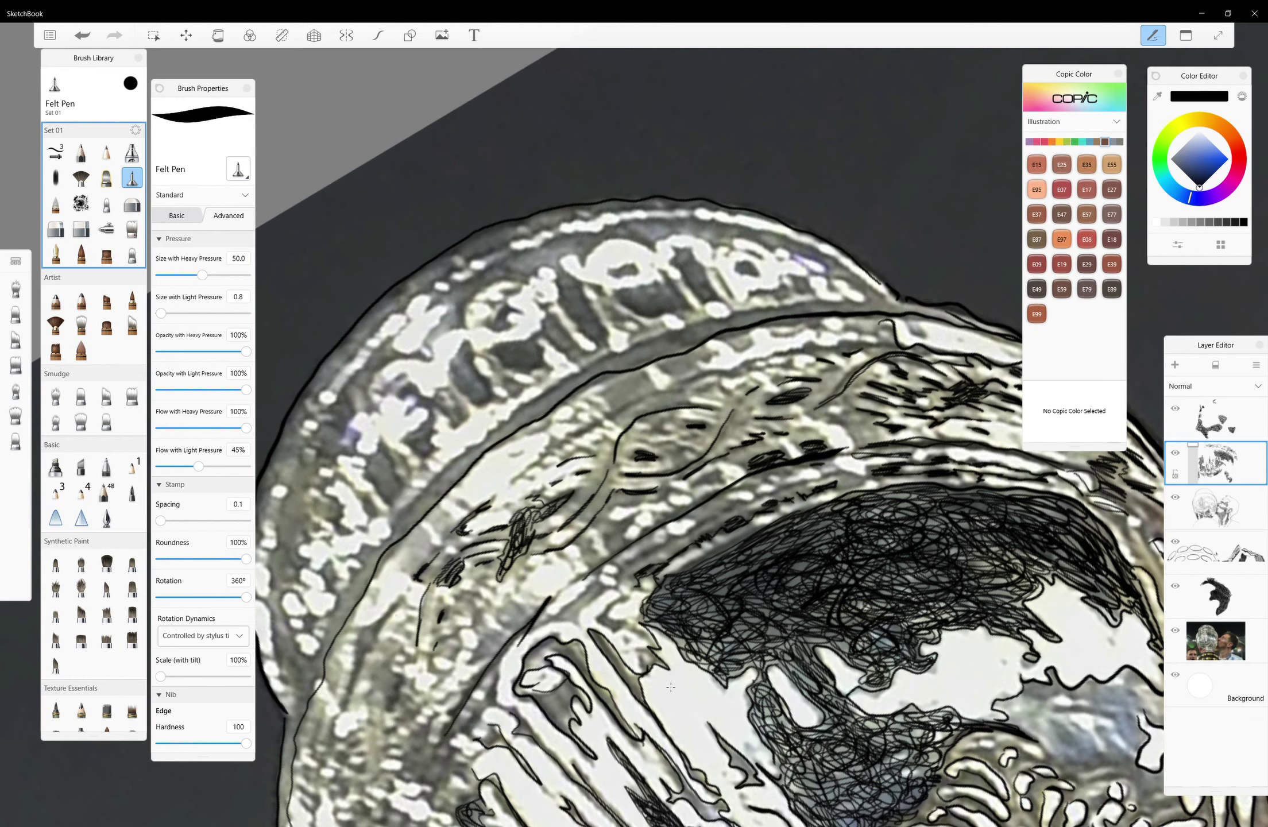
mouse_move(397, 608)
mouse_down()
mouse_move(351, 672)
mouse_move(340, 712)
mouse_up()
Add hooked strokes and tangled scribbled patches on the trophy
scroll(632, 402, up, 2)
mouse_move(586, 560)
mouse_down()
mouse_move(625, 537)
mouse_move(668, 544)
mouse_up()
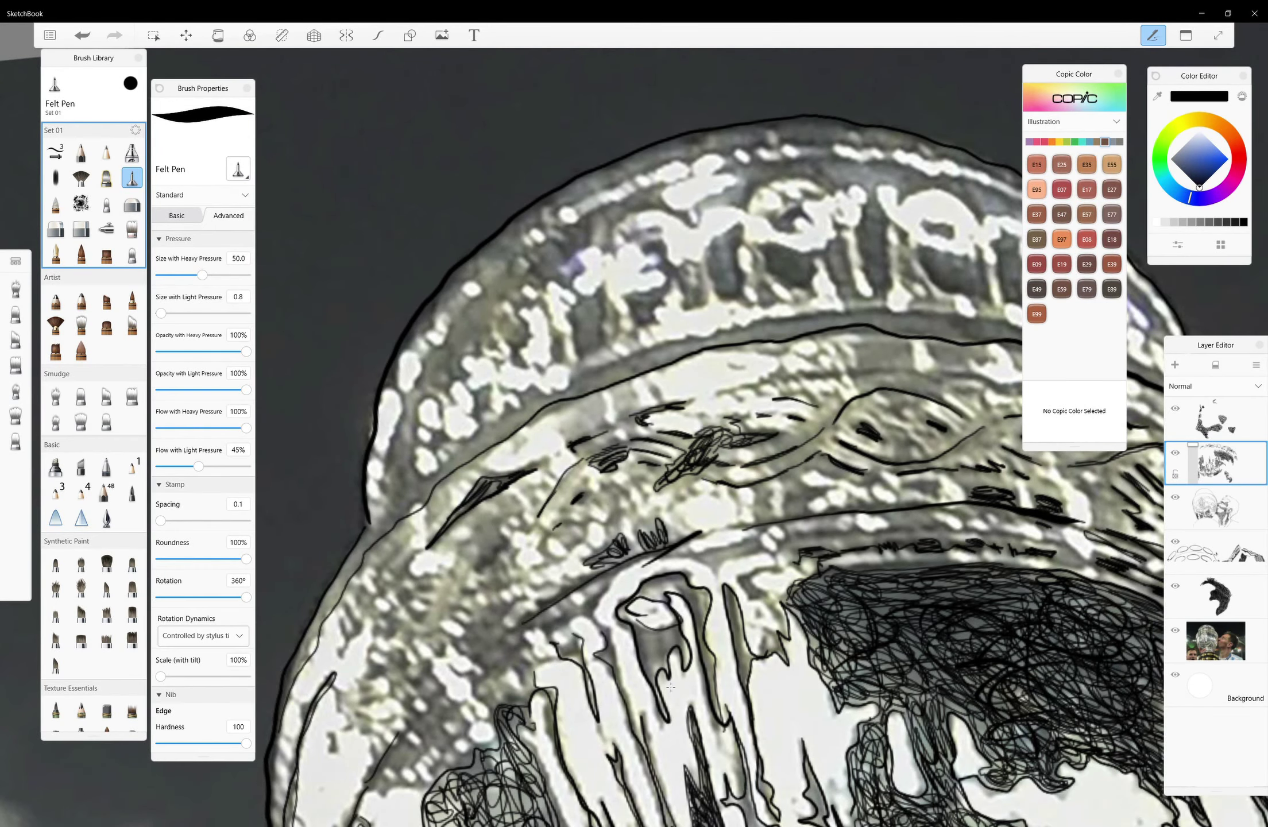
drag(548, 536, 560, 561)
mouse_move(503, 600)
mouse_down()
mouse_move(525, 646)
mouse_move(471, 666)
mouse_move(517, 598)
mouse_move(476, 638)
mouse_move(520, 661)
mouse_up()
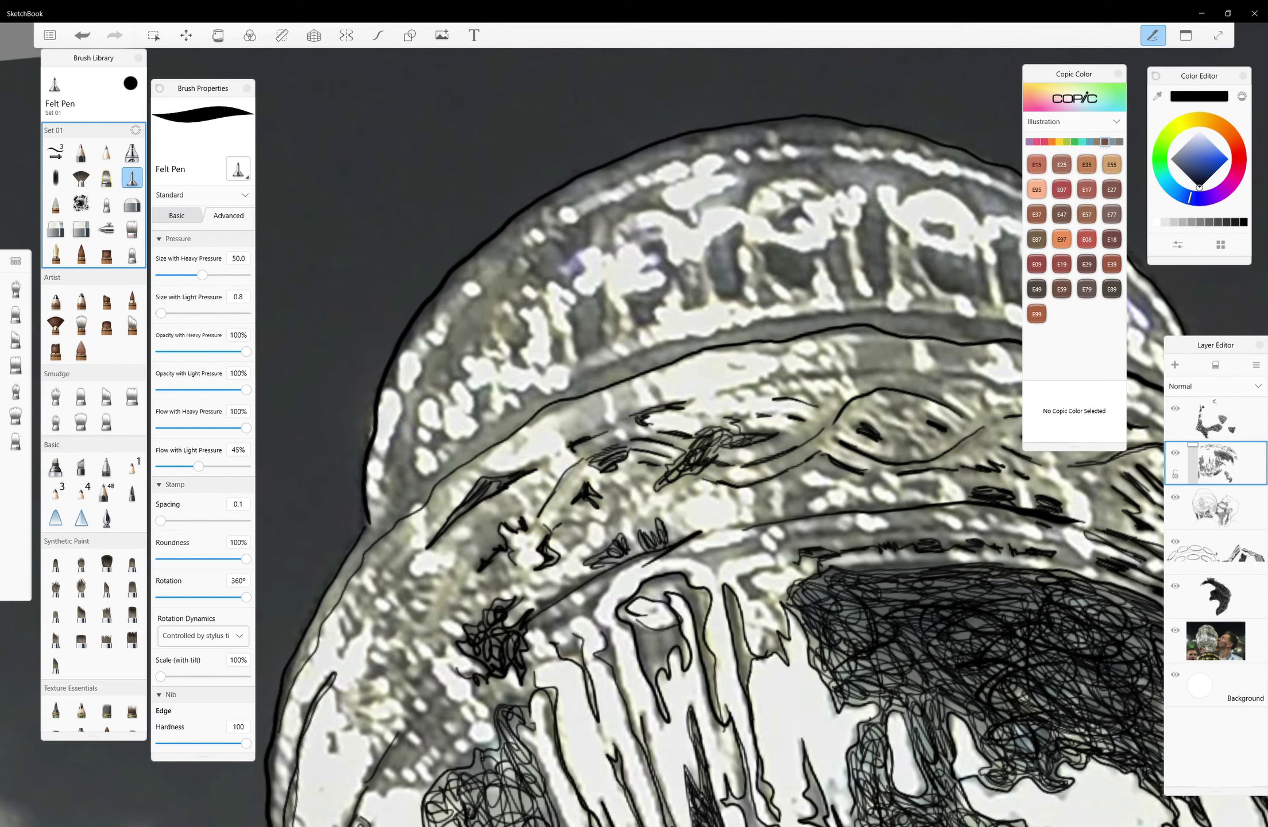
mouse_move(428, 671)
mouse_down()
mouse_move(428, 744)
mouse_move(468, 761)
mouse_move(451, 720)
mouse_move(463, 706)
mouse_move(379, 782)
mouse_move(443, 752)
mouse_move(379, 786)
mouse_move(439, 755)
mouse_up()
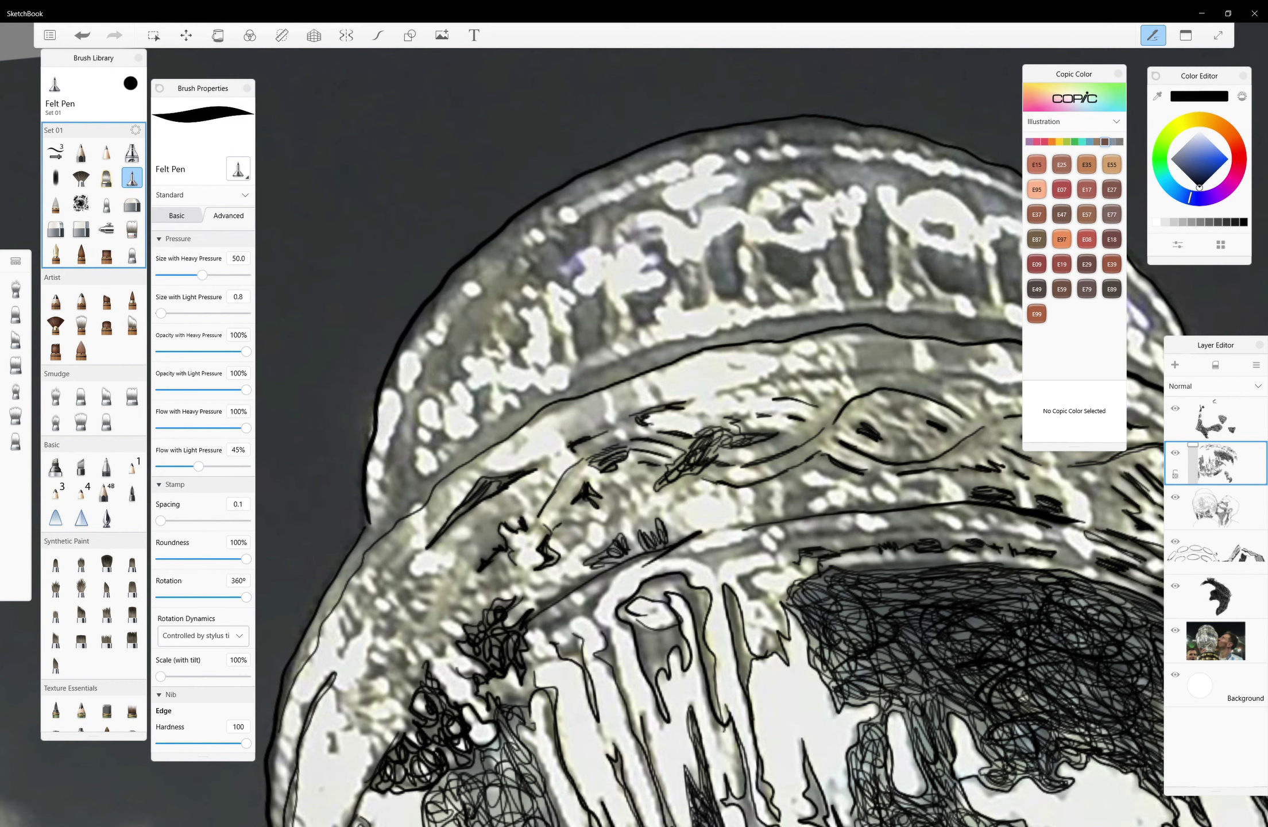
Draw small loops, lines and an elongated looped outline on the trophy
drag(712, 678, 680, 581)
drag(646, 635, 641, 666)
drag(661, 634, 666, 701)
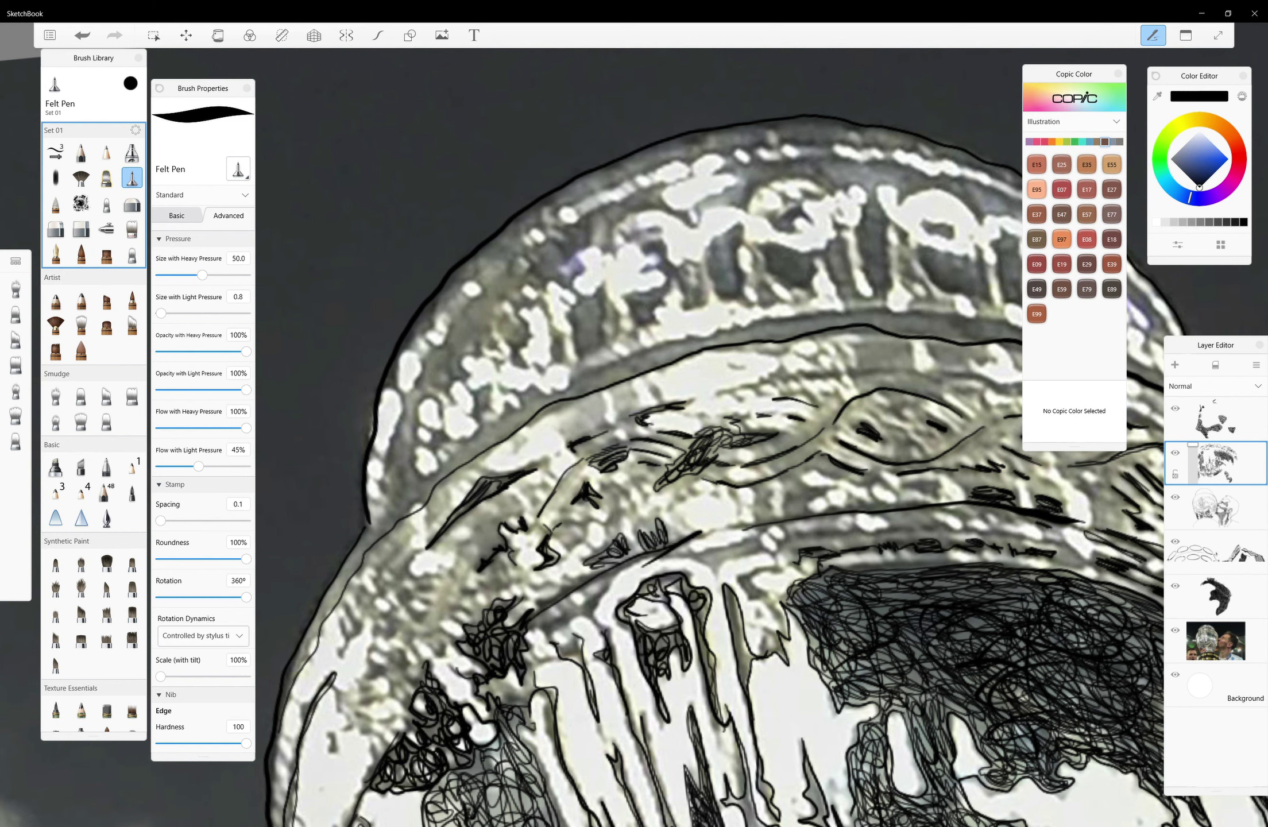
mouse_move(594, 589)
mouse_down()
mouse_move(537, 626)
mouse_move(652, 555)
mouse_up()
drag(759, 544, 696, 562)
mouse_move(735, 613)
mouse_down()
mouse_move(747, 683)
mouse_move(695, 593)
mouse_up()
Draw wavy, loopy ink lines down the trophy's left side
scroll(632, 436, down, 5)
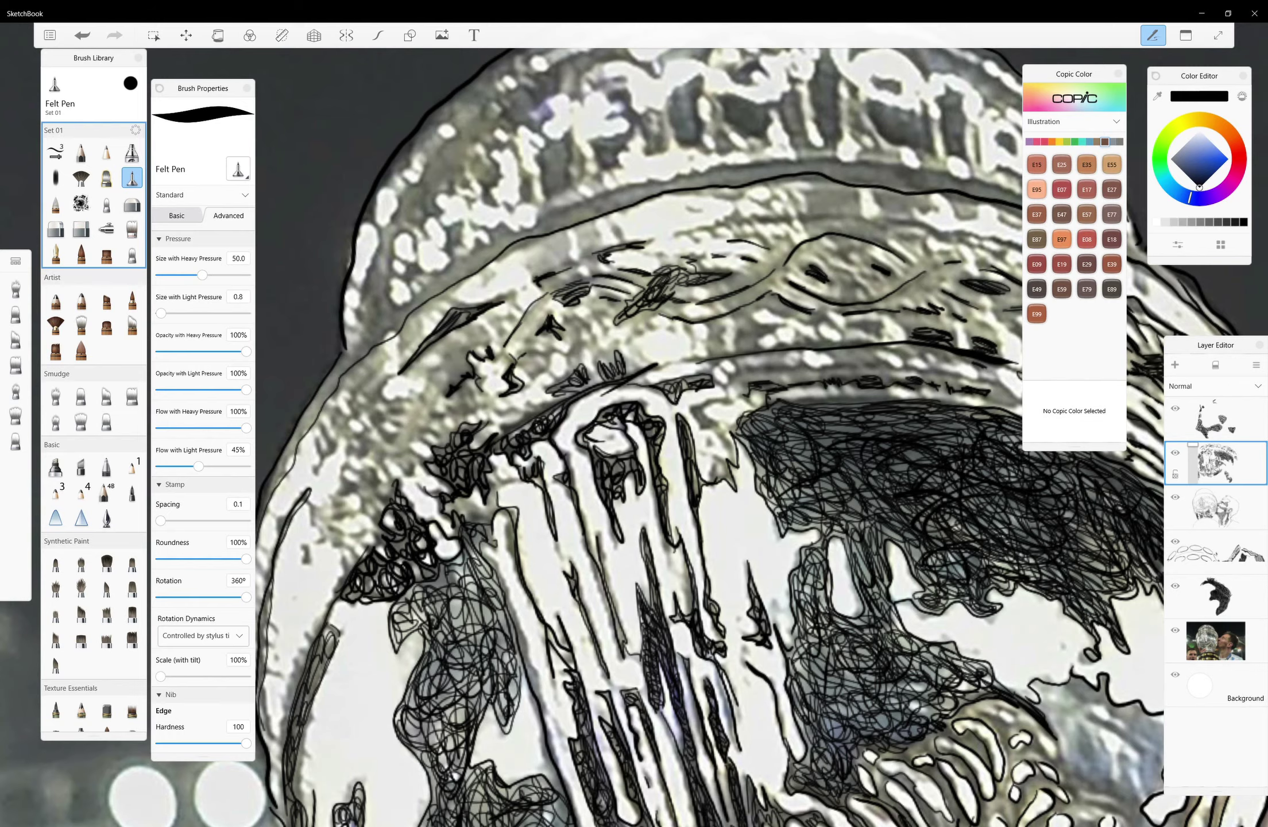
scroll(670, 687, up, 3)
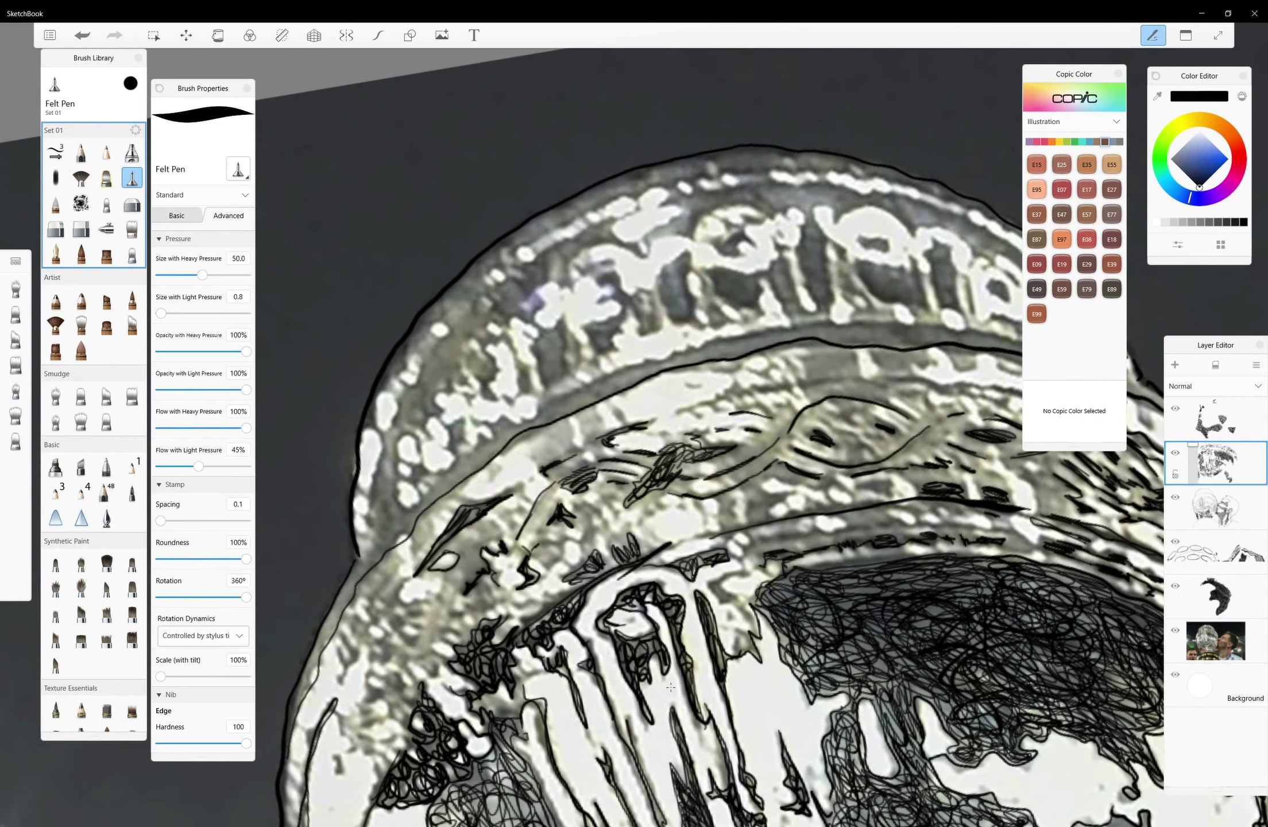
drag(440, 691, 371, 641)
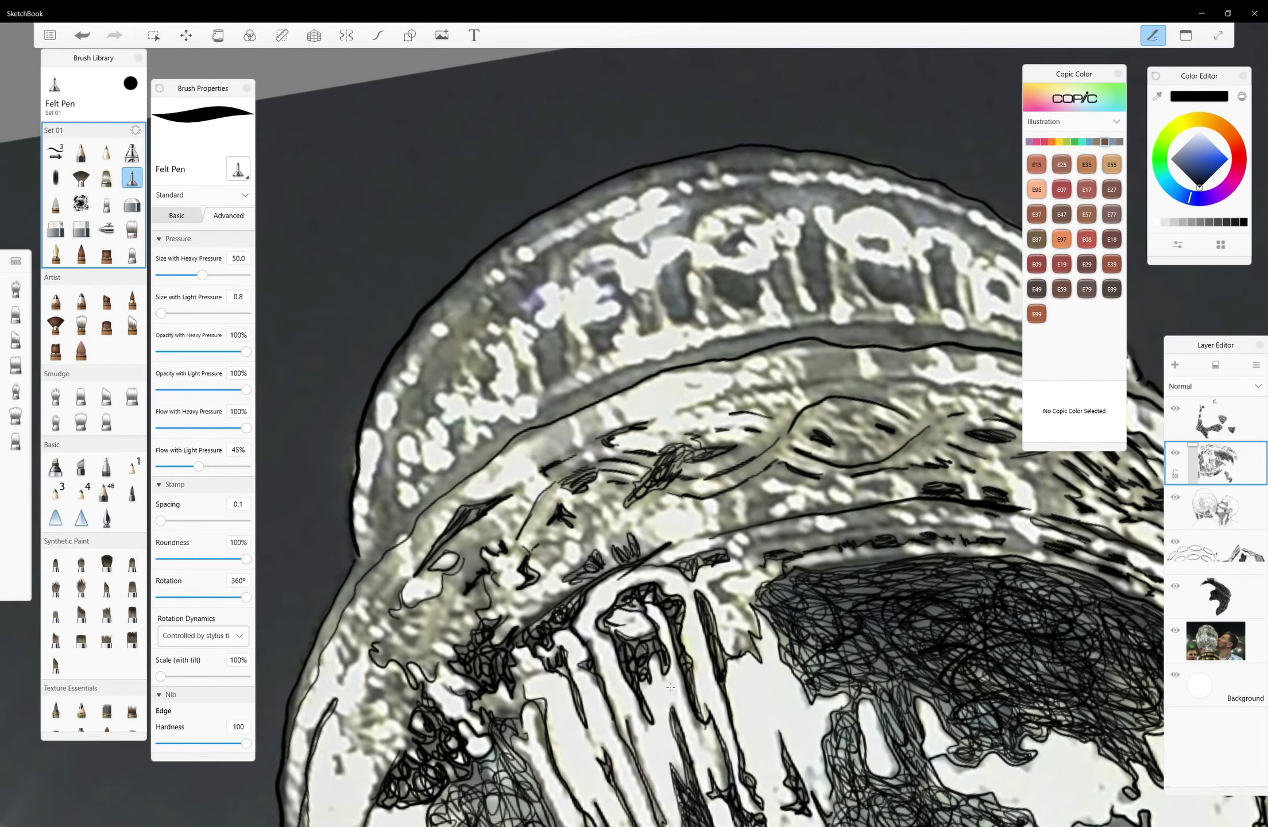
mouse_move(466, 534)
mouse_down()
mouse_move(437, 672)
mouse_move(477, 595)
mouse_move(402, 631)
mouse_up()
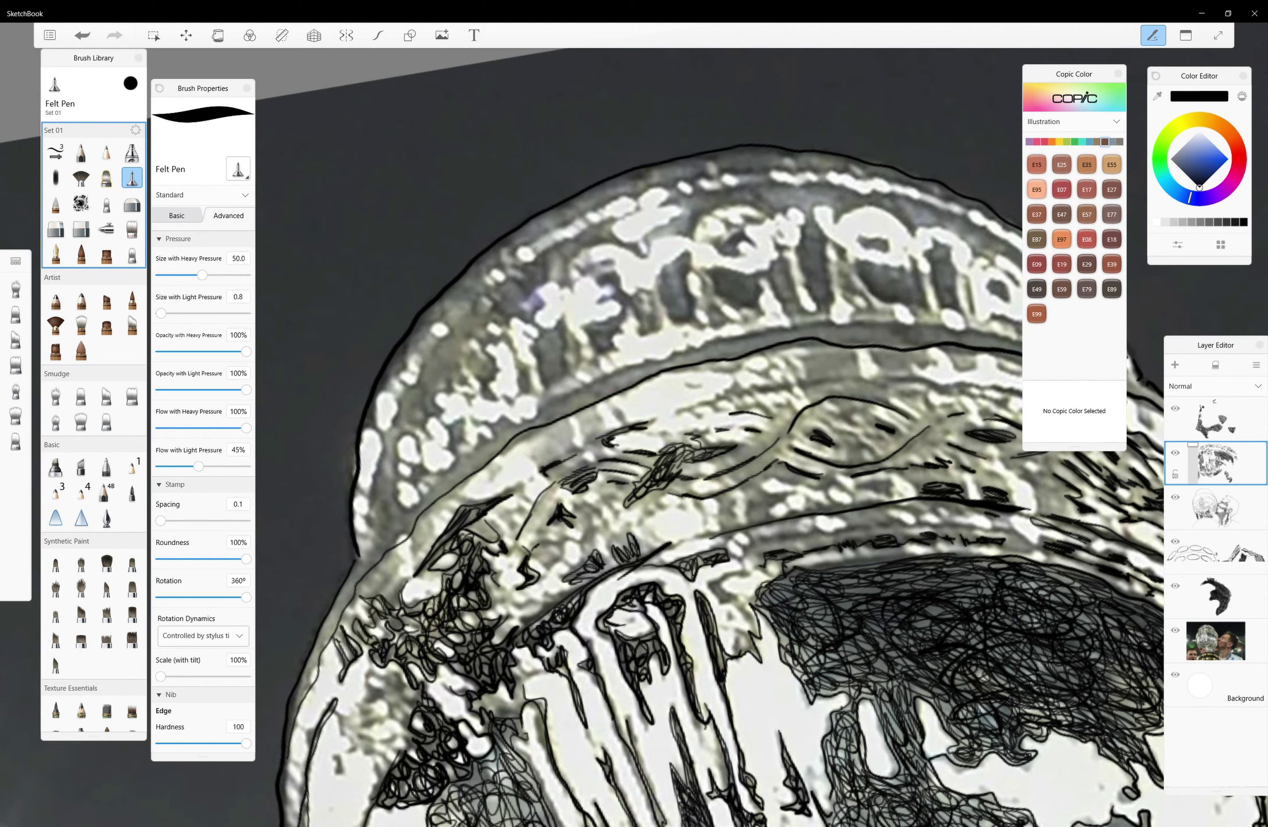
Trace the coin's left edge and ridge upward to its inner rim
drag(405, 575, 365, 592)
drag(290, 715, 390, 535)
drag(316, 666, 430, 497)
drag(396, 546, 476, 457)
mouse_move(428, 531)
mouse_down()
mouse_move(517, 438)
mouse_move(408, 554)
mouse_up()
drag(488, 468, 496, 478)
Hatch the coin's inner rim with short strokes and a small loop
mouse_move(505, 439)
mouse_down()
mouse_move(672, 361)
mouse_move(854, 321)
mouse_move(927, 335)
mouse_up()
drag(754, 347, 810, 335)
drag(804, 371, 862, 368)
drag(767, 394, 828, 380)
drag(843, 383, 912, 379)
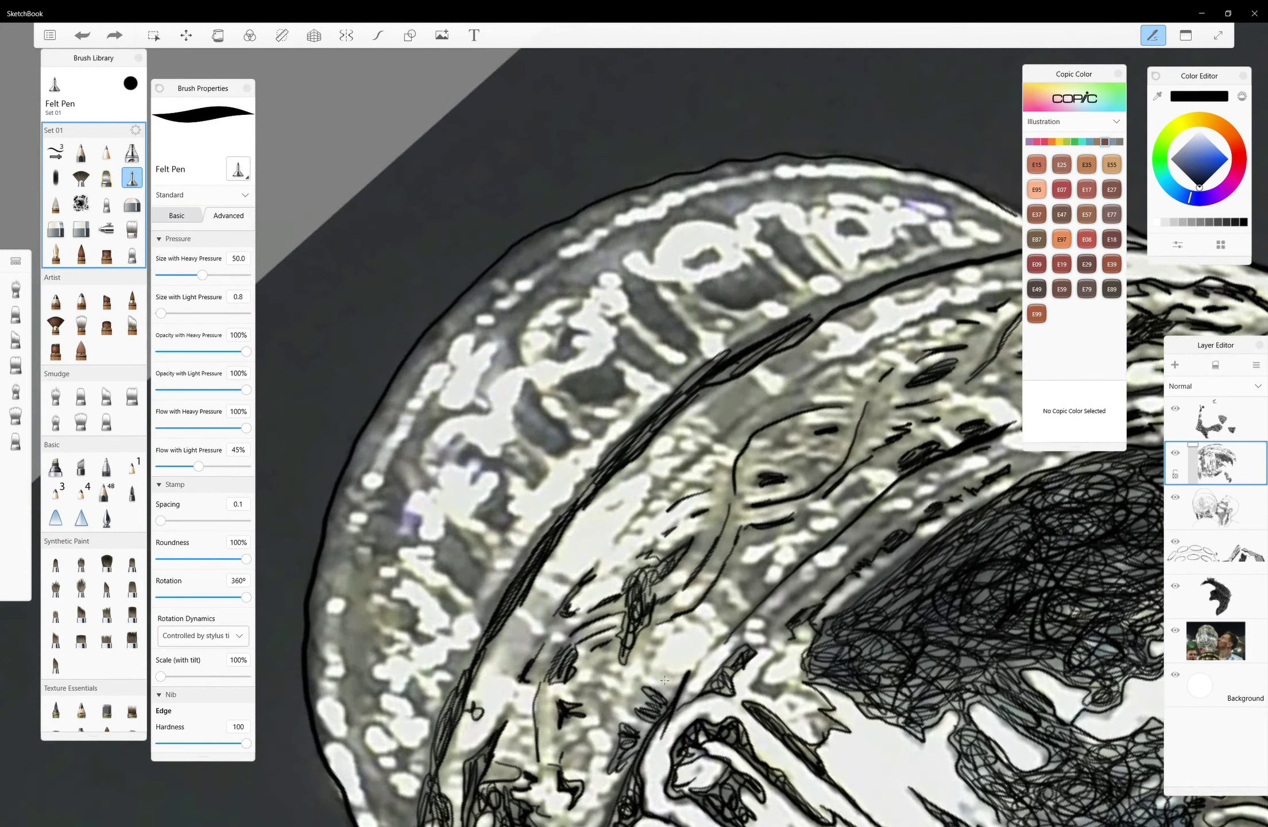
drag(715, 402, 747, 382)
drag(715, 422, 752, 405)
drag(684, 471, 712, 445)
mouse_move(741, 412)
mouse_down()
mouse_move(798, 392)
mouse_move(764, 396)
mouse_move(781, 339)
mouse_up()
Build up denser hatching along the coin's inner rim
mouse_move(769, 368)
mouse_down()
mouse_move(822, 339)
mouse_move(813, 352)
mouse_up()
mouse_move(804, 380)
mouse_down()
mouse_move(859, 361)
mouse_move(873, 309)
mouse_move(861, 296)
mouse_up()
mouse_move(749, 346)
mouse_down()
mouse_move(822, 303)
mouse_move(774, 331)
mouse_up()
drag(824, 310, 919, 265)
drag(709, 389, 844, 338)
drag(752, 378, 891, 328)
drag(820, 350, 926, 319)
drag(788, 379, 831, 371)
drag(701, 419, 750, 389)
drag(852, 343, 890, 357)
Extend the curved arc down-left and hatch the area left of the face
scroll(689, 516, down, 2)
drag(810, 412, 727, 486)
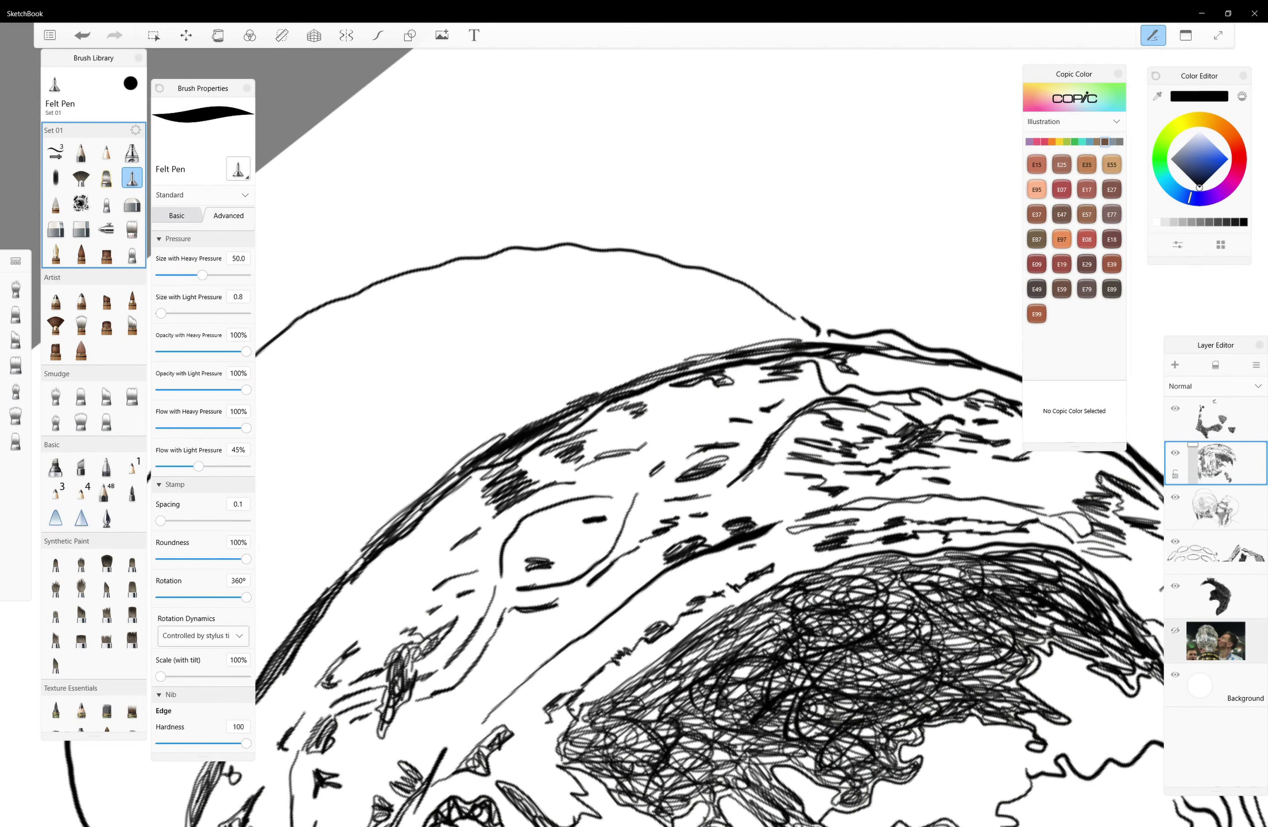
scroll(689, 460, down, 2)
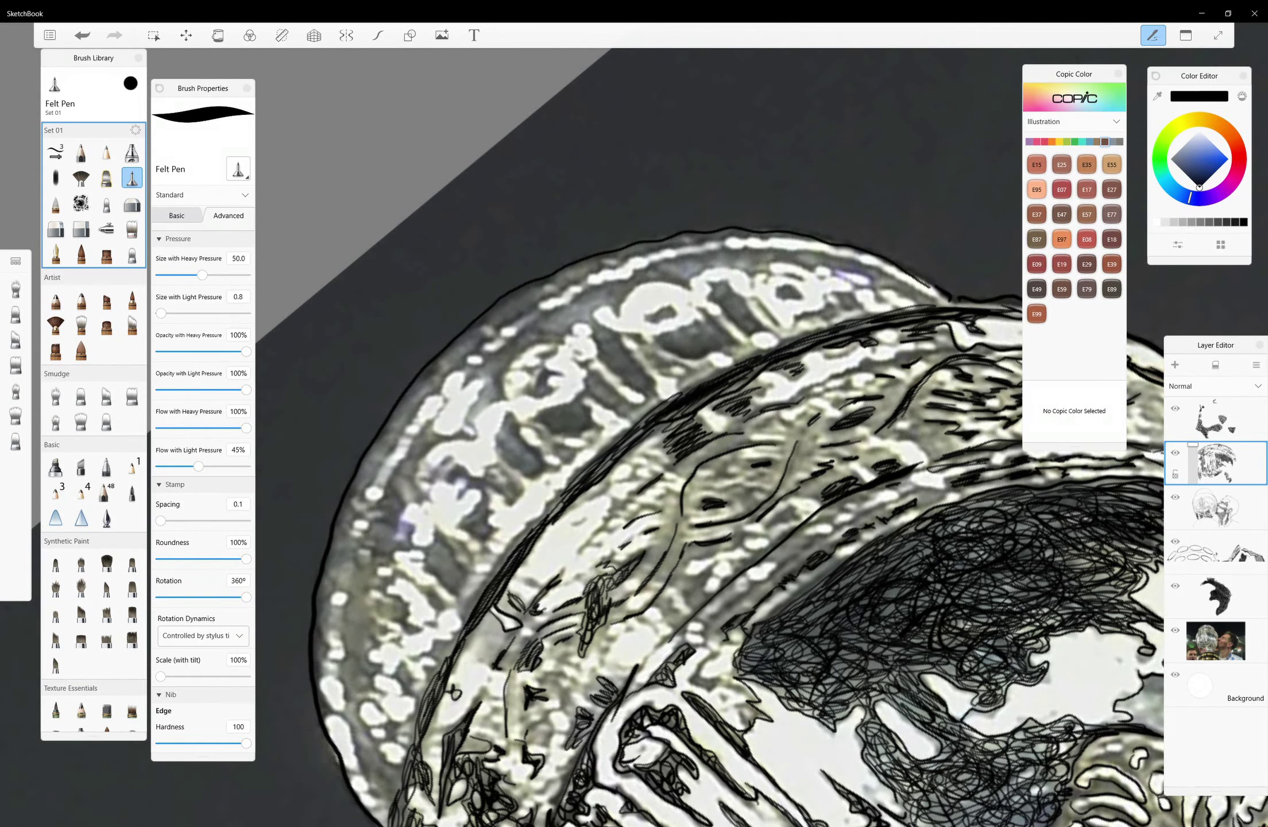
drag(482, 629, 497, 654)
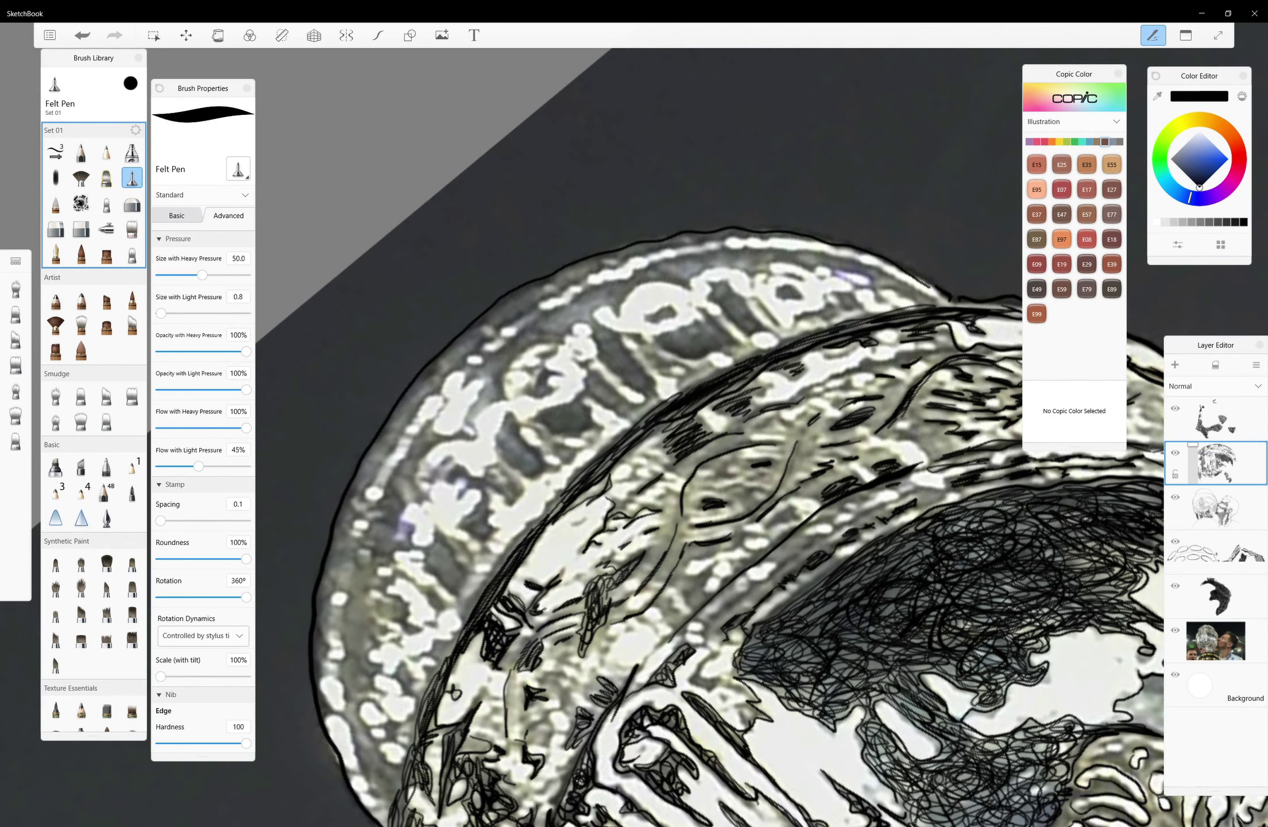
scroll(632, 431, up, 2)
Draw a loop, long curved lines and a hatched box on the band
mouse_move(546, 574)
mouse_down()
mouse_move(603, 585)
mouse_move(589, 575)
mouse_up()
mouse_move(594, 514)
mouse_down()
mouse_move(554, 542)
mouse_move(626, 517)
mouse_move(632, 500)
mouse_move(674, 494)
mouse_move(648, 456)
mouse_move(666, 478)
mouse_up()
drag(681, 537, 796, 454)
mouse_move(695, 509)
mouse_down()
mouse_move(790, 460)
mouse_move(730, 494)
mouse_up()
drag(689, 433, 738, 463)
drag(759, 439, 762, 459)
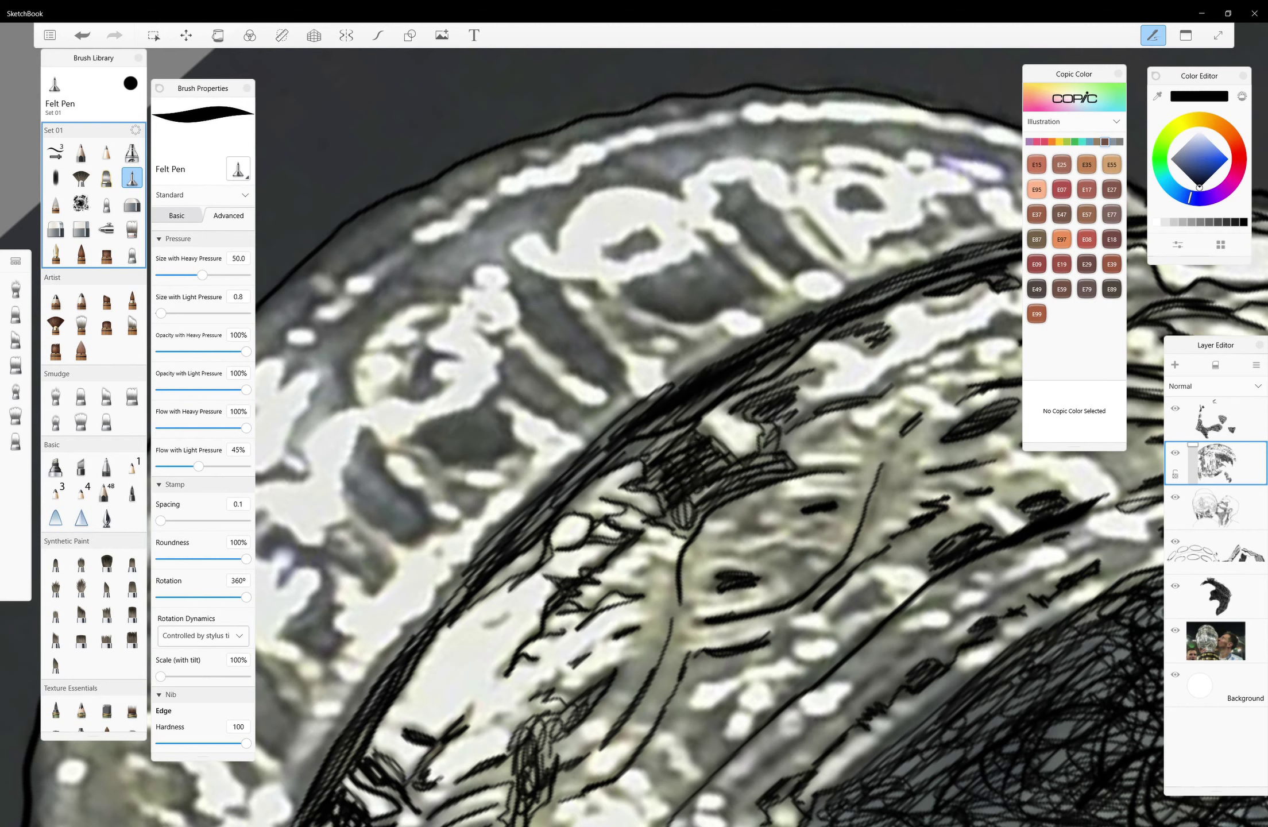
drag(689, 500, 726, 484)
drag(621, 457, 695, 438)
drag(632, 574, 675, 556)
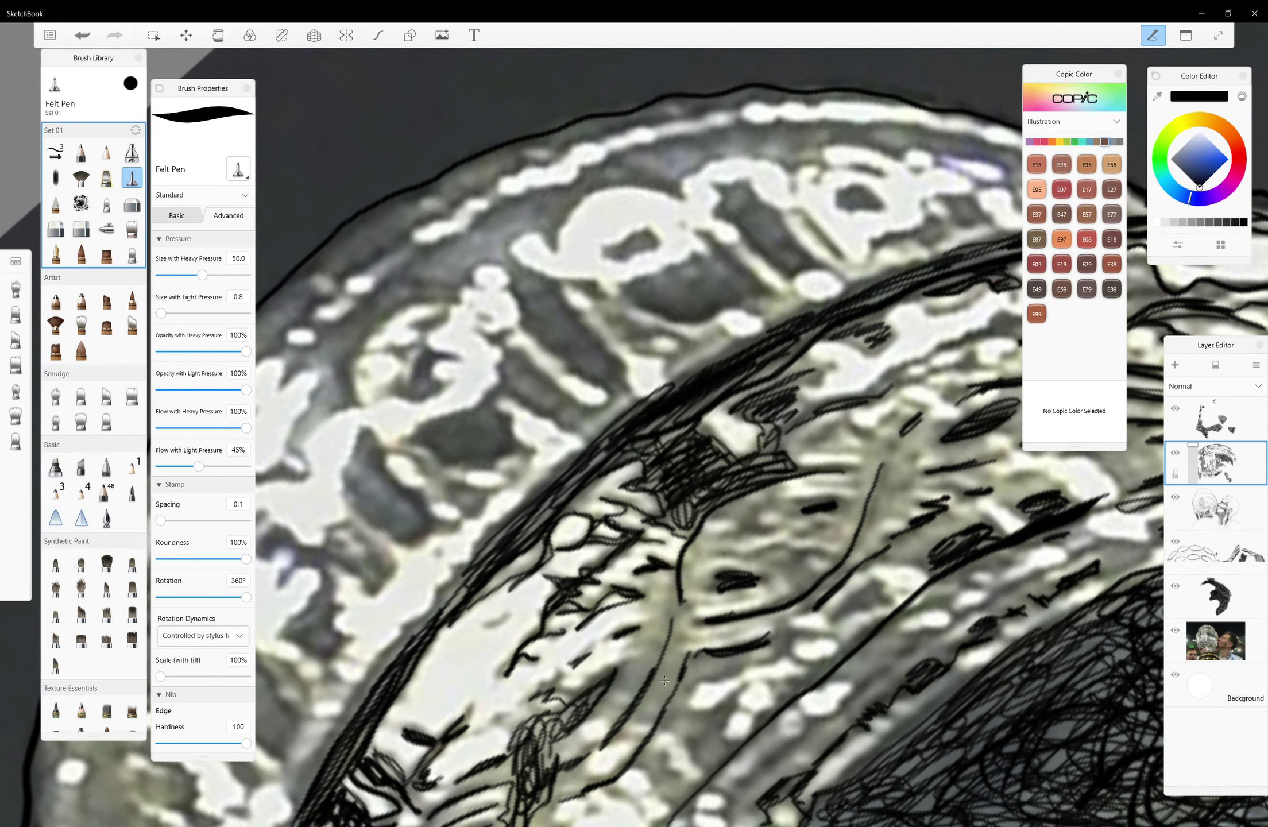
Hatch and curve lines across the band, adding clusters beside it
drag(764, 480, 859, 467)
drag(675, 537, 755, 485)
drag(649, 488, 653, 442)
mouse_move(649, 414)
mouse_down()
mouse_move(683, 432)
mouse_move(740, 419)
mouse_up()
drag(716, 471, 744, 446)
drag(606, 466, 661, 442)
drag(673, 520, 690, 485)
drag(777, 437, 744, 451)
mouse_move(799, 387)
mouse_down()
mouse_move(833, 359)
mouse_move(822, 353)
mouse_up()
mouse_move(747, 382)
mouse_down()
mouse_move(810, 333)
mouse_move(885, 332)
mouse_move(890, 292)
mouse_up()
Draw lines with a small triangle and outline shapes low on the rim
mouse_move(777, 623)
mouse_down()
mouse_move(827, 635)
mouse_move(890, 581)
mouse_up()
mouse_move(816, 672)
mouse_down()
mouse_move(770, 704)
mouse_move(788, 666)
mouse_up()
mouse_move(739, 681)
mouse_down()
mouse_move(719, 712)
mouse_move(738, 766)
mouse_up()
mouse_move(667, 729)
mouse_down()
mouse_move(735, 655)
mouse_move(776, 641)
mouse_move(632, 810)
mouse_move(638, 753)
mouse_up()
drag(710, 666, 681, 721)
drag(689, 644, 638, 727)
scroll(689, 575, down, 3)
scroll(690, 459, up, 3)
Fill the lower and lower-left gaps of the rim with dark freehand ink
mouse_move(684, 677)
mouse_down()
mouse_move(666, 708)
mouse_move(626, 708)
mouse_up()
mouse_move(655, 698)
mouse_down()
mouse_move(644, 731)
mouse_move(647, 720)
mouse_up()
mouse_move(658, 679)
mouse_down()
mouse_move(616, 711)
mouse_move(626, 683)
mouse_move(611, 743)
mouse_move(598, 725)
mouse_move(634, 769)
mouse_up()
drag(607, 718, 544, 756)
mouse_move(540, 710)
mouse_down()
mouse_move(533, 739)
mouse_move(548, 753)
mouse_up()
mouse_move(545, 747)
mouse_down()
mouse_move(578, 772)
mouse_move(541, 753)
mouse_up()
drag(554, 705, 574, 694)
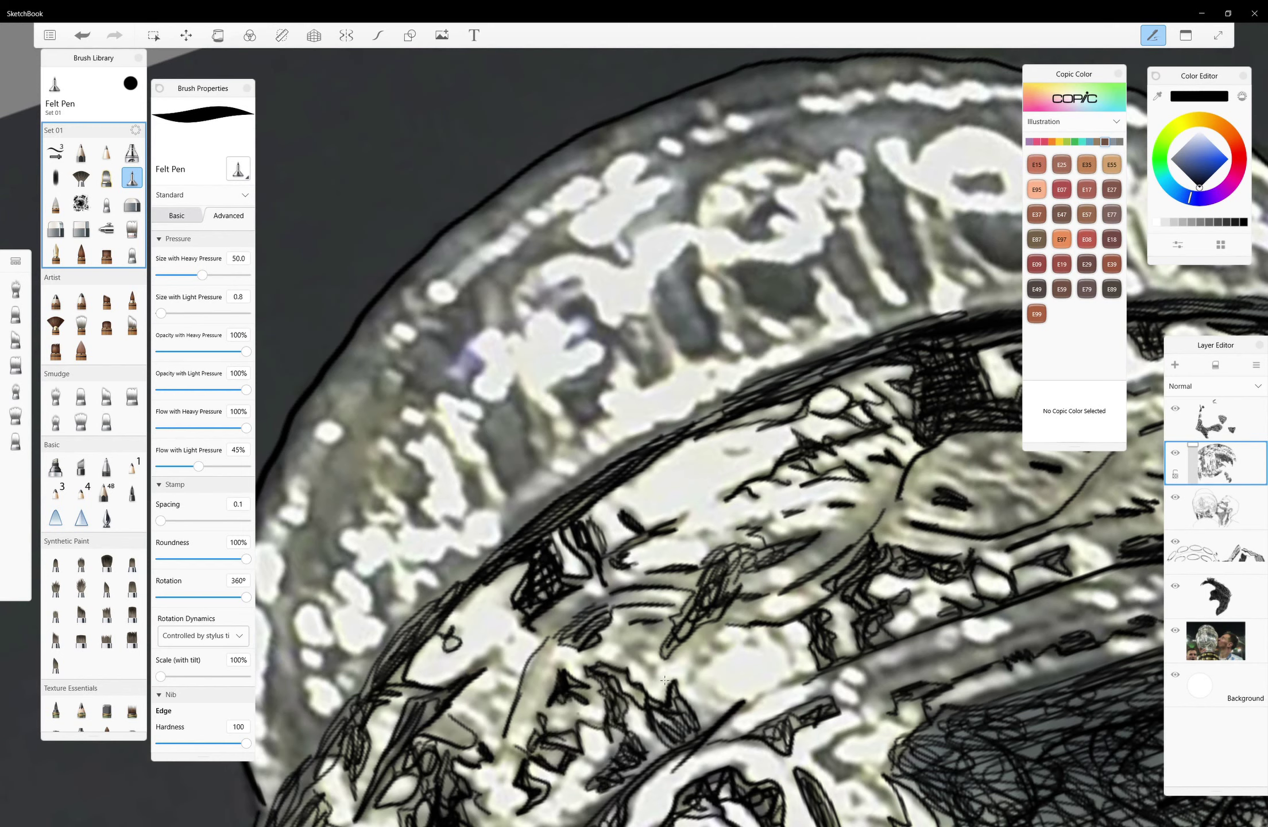
mouse_move(492, 647)
mouse_down()
mouse_move(515, 678)
mouse_move(508, 725)
mouse_move(429, 744)
mouse_move(425, 764)
mouse_up()
mouse_move(434, 703)
mouse_down()
mouse_move(406, 769)
mouse_move(376, 783)
mouse_up()
drag(455, 767, 443, 792)
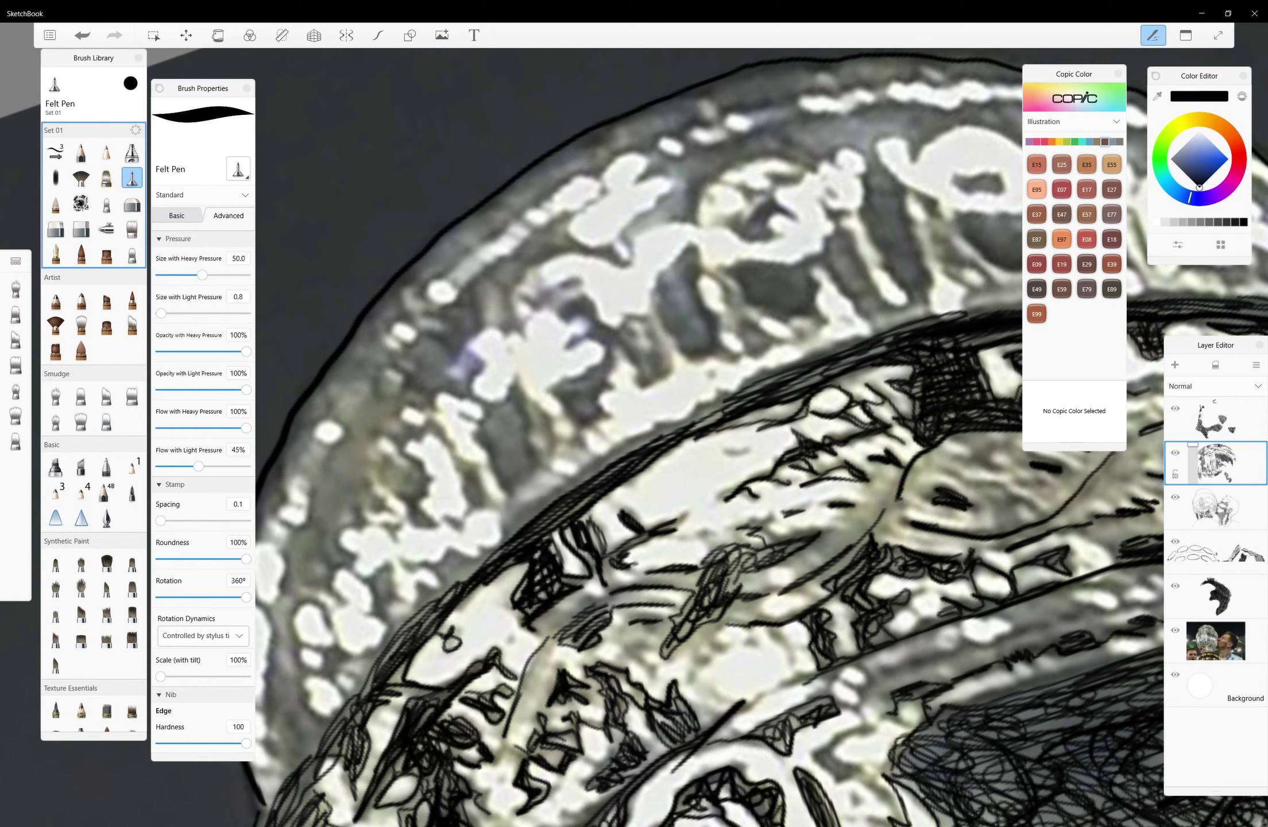
Ink strokes across the band and short marks near the upper rim
drag(775, 629, 799, 658)
mouse_move(718, 627)
mouse_down()
mouse_move(694, 684)
mouse_move(625, 685)
mouse_move(604, 667)
mouse_up()
mouse_move(735, 597)
mouse_down()
mouse_move(810, 618)
mouse_move(725, 631)
mouse_up()
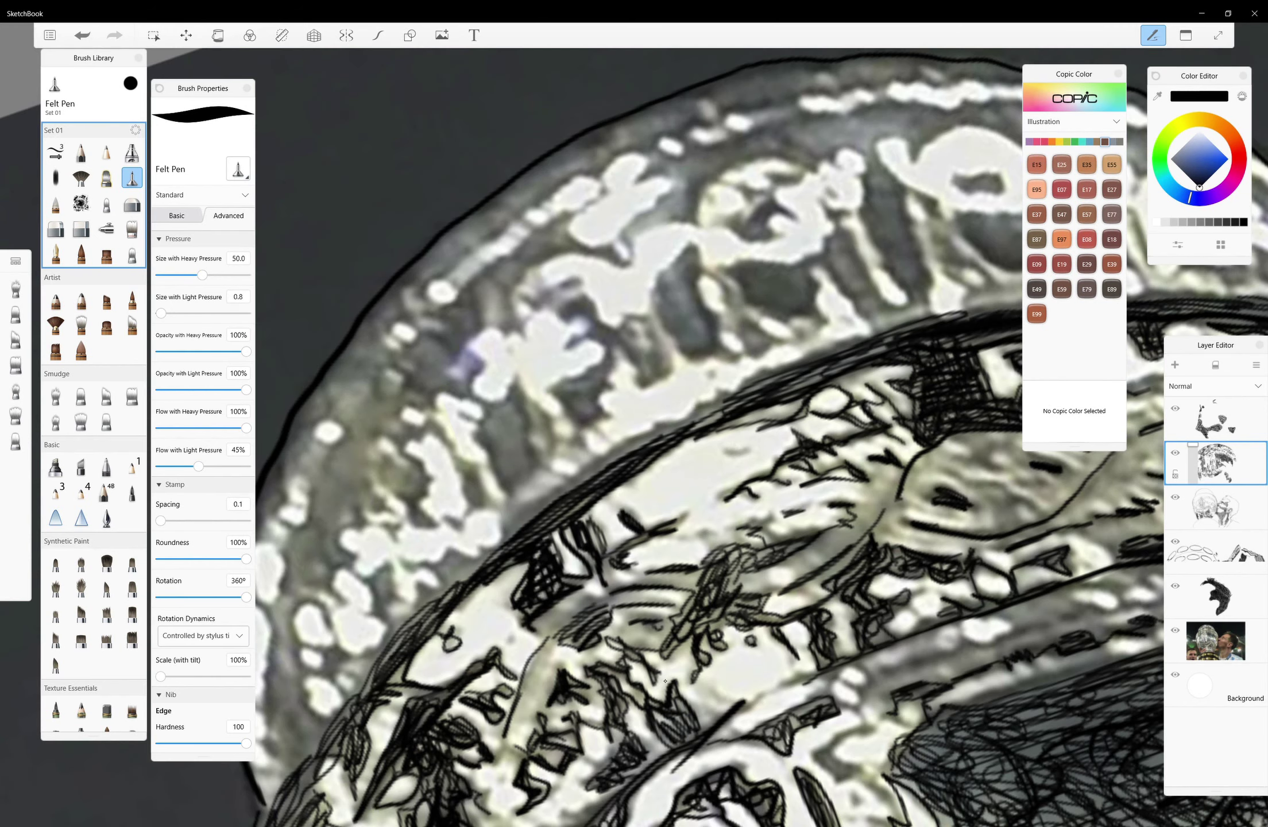
mouse_move(726, 452)
mouse_down()
mouse_move(754, 448)
mouse_move(802, 402)
mouse_move(764, 411)
mouse_up()
drag(799, 409, 764, 417)
drag(532, 672, 515, 725)
drag(552, 635, 520, 700)
drag(541, 667, 509, 728)
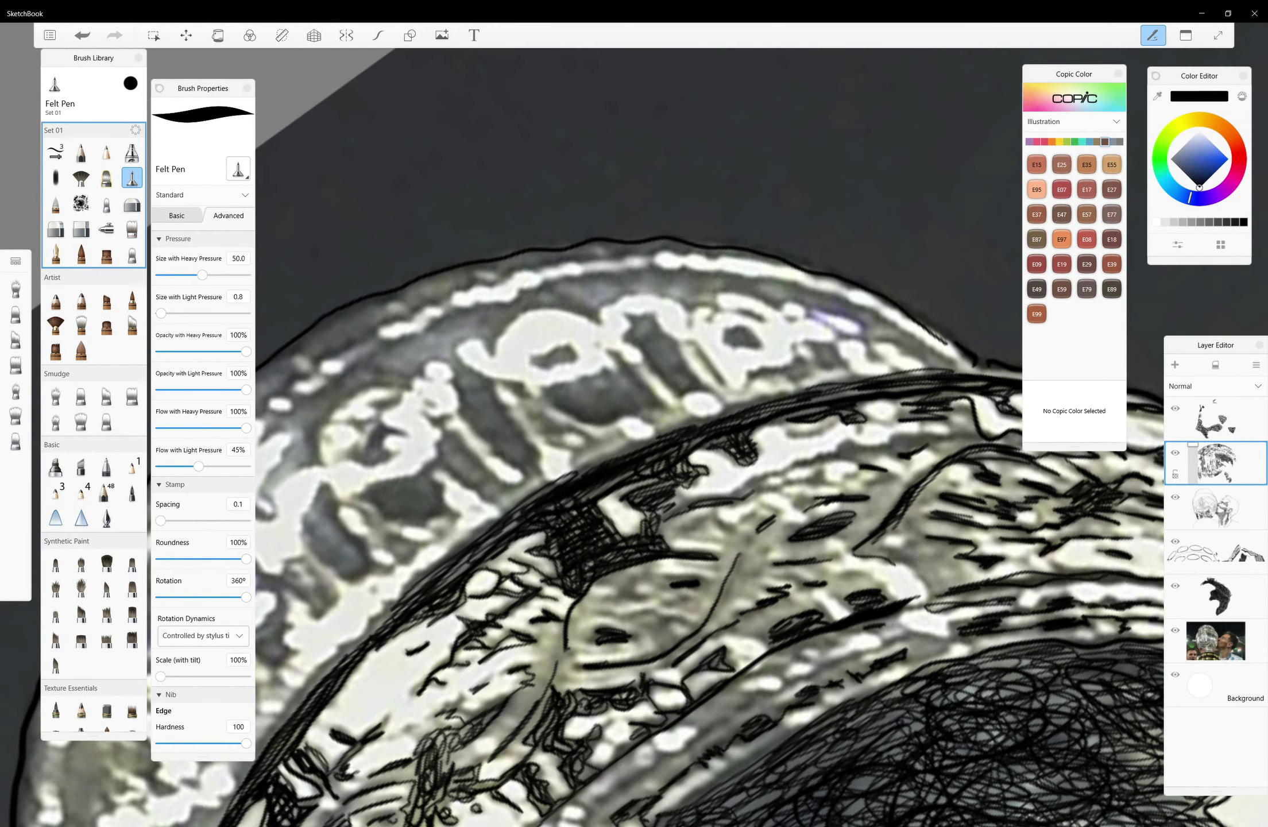
Draw a long rising line along the band with short strokes above and below
mouse_move(962, 582)
mouse_down()
mouse_move(895, 591)
mouse_move(908, 538)
mouse_move(843, 555)
mouse_move(884, 589)
mouse_move(809, 620)
mouse_up()
mouse_move(743, 491)
mouse_down()
mouse_move(796, 463)
mouse_move(956, 432)
mouse_up()
mouse_move(828, 462)
mouse_down()
mouse_move(952, 440)
mouse_move(973, 411)
mouse_up()
mouse_move(903, 478)
mouse_down()
mouse_move(788, 484)
mouse_move(711, 527)
mouse_up()
drag(712, 509, 687, 534)
drag(764, 517, 698, 532)
Cross-hatch the right part of the band and its lower-right area
mouse_move(942, 492)
mouse_down()
mouse_move(866, 551)
mouse_move(933, 565)
mouse_move(891, 582)
mouse_up()
mouse_move(947, 555)
mouse_down()
mouse_move(924, 598)
mouse_move(938, 590)
mouse_up()
mouse_move(833, 747)
mouse_down()
mouse_move(718, 741)
mouse_move(574, 574)
mouse_up()
mouse_move(884, 501)
mouse_down()
mouse_move(832, 562)
mouse_move(847, 568)
mouse_move(874, 539)
mouse_up()
drag(836, 453, 795, 512)
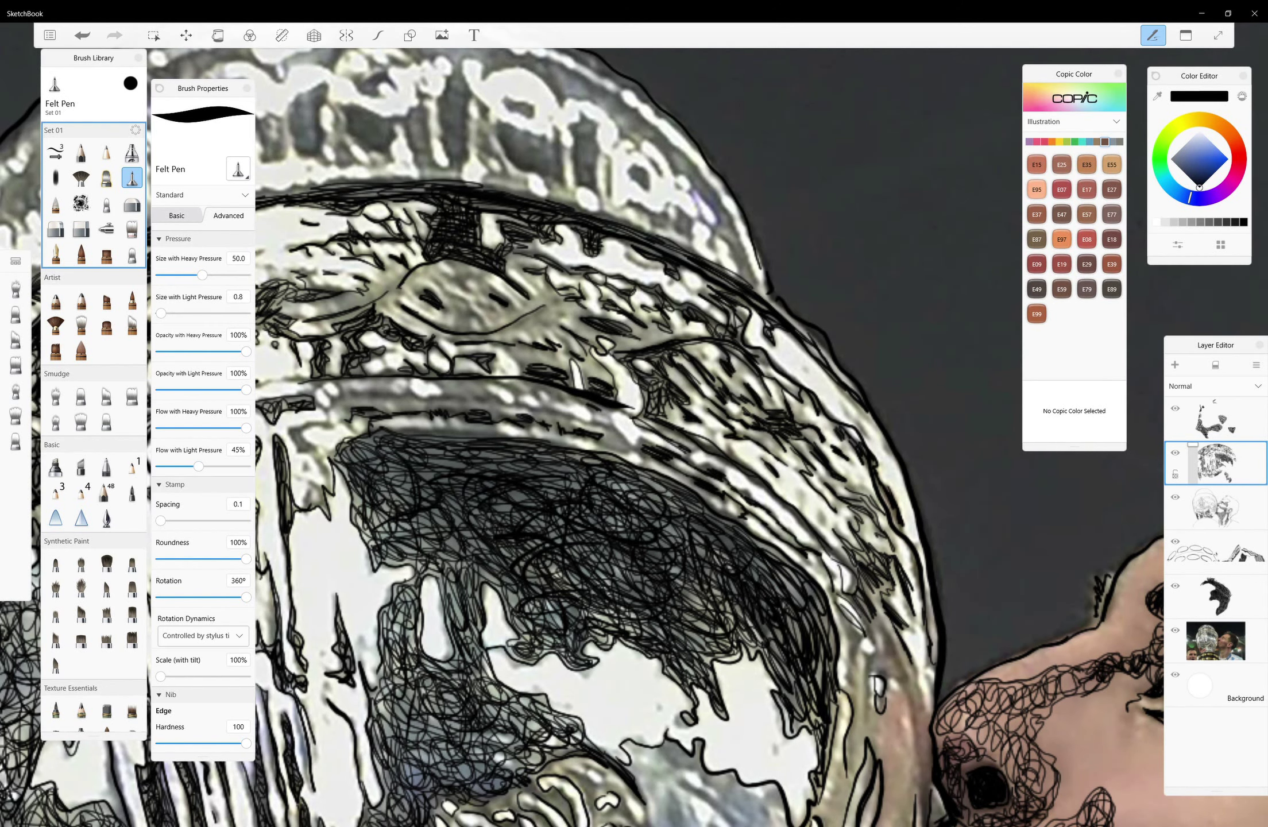
Add small black felt-pen strokes along the cup rim
drag(816, 398, 799, 424)
mouse_move(864, 382)
mouse_down()
mouse_move(840, 432)
mouse_move(864, 456)
mouse_up()
drag(574, 402, 747, 575)
scroll(804, 390, up, 5)
Ink vertical hatching on the rim band and a thick leftward curved line
mouse_move(796, 440)
mouse_down()
mouse_move(790, 506)
mouse_move(839, 577)
mouse_up()
mouse_move(795, 511)
mouse_down()
mouse_move(830, 572)
mouse_move(811, 546)
mouse_move(815, 592)
mouse_up()
drag(766, 531, 703, 553)
drag(791, 514, 683, 540)
drag(683, 525, 634, 538)
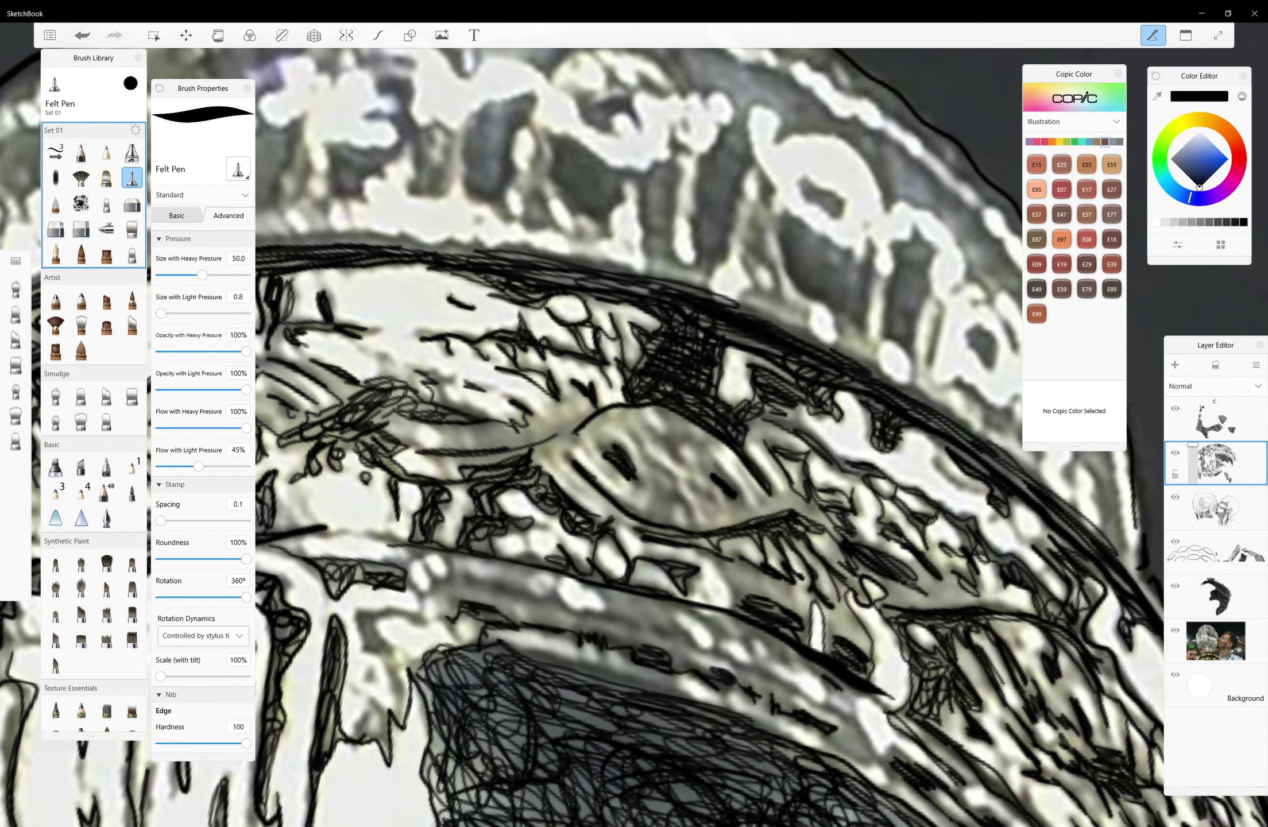
drag(574, 430, 701, 524)
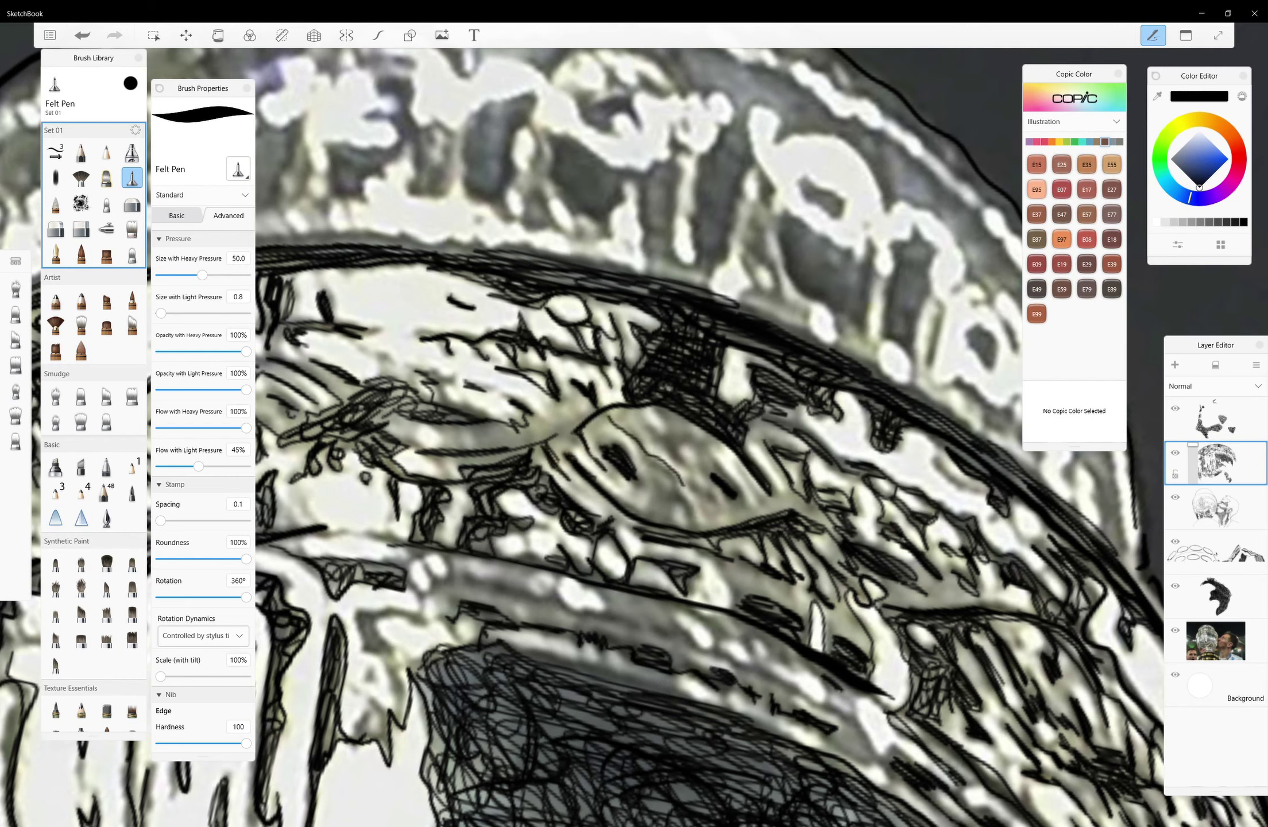
Undo the stray thin curve, redraw it, and darken the inner band with strokes
key(ctrl+z)
drag(608, 412, 699, 530)
mouse_move(636, 434)
mouse_down()
mouse_move(672, 520)
mouse_move(723, 514)
mouse_up()
mouse_move(646, 409)
mouse_down()
mouse_move(729, 479)
mouse_move(707, 474)
mouse_move(698, 448)
mouse_move(684, 468)
mouse_move(750, 514)
mouse_up()
drag(748, 433, 809, 514)
drag(790, 501, 822, 519)
Scribble black ink along the band's lower right stretch
mouse_move(887, 579)
mouse_down()
mouse_move(928, 606)
mouse_move(957, 575)
mouse_move(977, 605)
mouse_up()
mouse_move(909, 606)
mouse_down()
mouse_move(963, 589)
mouse_move(940, 607)
mouse_up()
drag(955, 580, 1006, 611)
drag(919, 595, 966, 584)
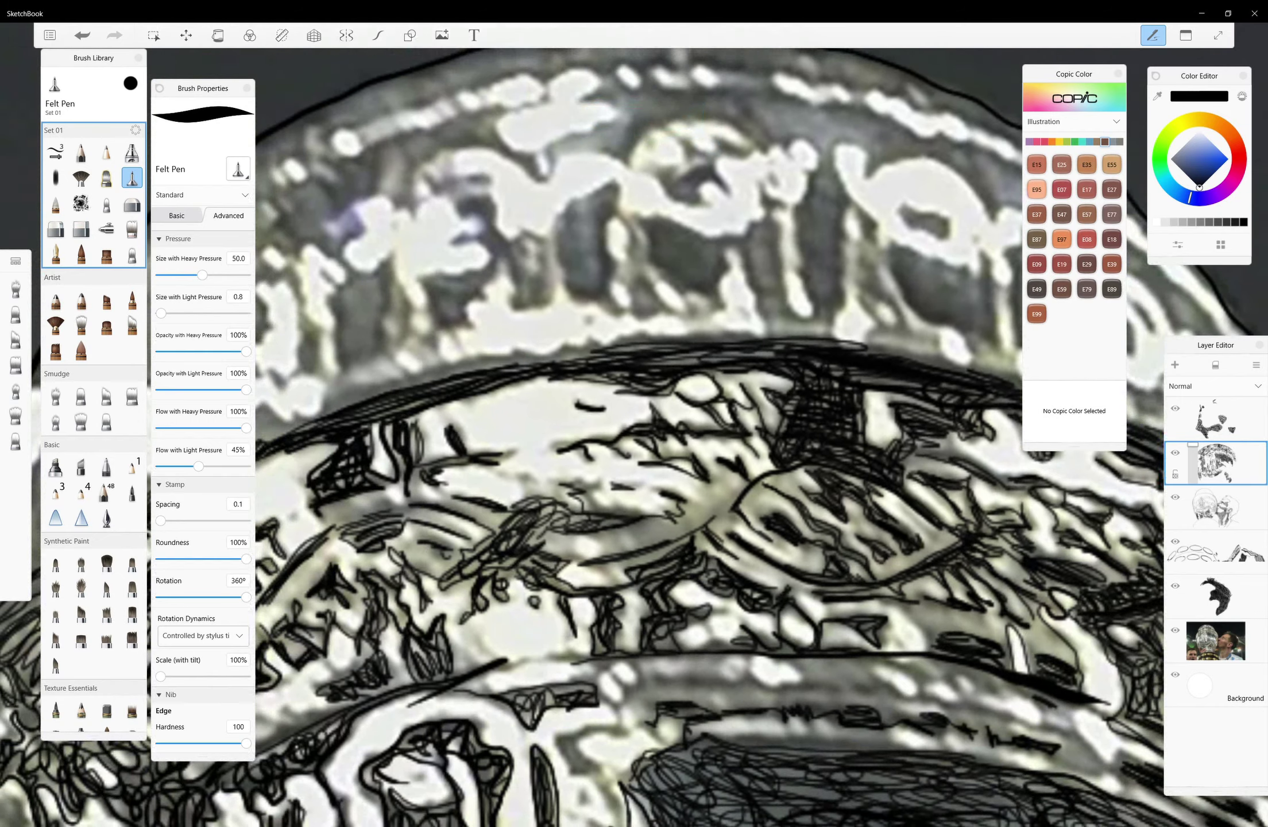
Build up diagonal hatching across the centre of the rim band
drag(710, 521, 748, 482)
mouse_move(622, 543)
mouse_down()
mouse_move(729, 511)
mouse_move(706, 510)
mouse_move(731, 479)
mouse_up()
drag(663, 532, 730, 495)
drag(705, 498, 731, 476)
drag(649, 526, 715, 489)
drag(651, 542, 720, 510)
Hatch the left and far-left parts of the rim band
mouse_move(534, 539)
mouse_down()
mouse_move(585, 526)
mouse_move(594, 506)
mouse_up()
mouse_move(463, 571)
mouse_down()
mouse_move(554, 517)
mouse_move(531, 558)
mouse_move(575, 556)
mouse_up()
drag(499, 577, 537, 555)
mouse_move(411, 551)
mouse_down()
mouse_move(461, 532)
mouse_move(463, 546)
mouse_up()
drag(411, 574, 439, 552)
drag(407, 588, 417, 569)
Draw strokes down the lower left and outline two small connected ovals
mouse_move(460, 613)
mouse_down()
mouse_move(498, 658)
mouse_move(529, 661)
mouse_up()
drag(551, 660, 585, 652)
mouse_move(561, 747)
mouse_down()
mouse_move(625, 706)
mouse_move(584, 775)
mouse_up()
drag(584, 772, 627, 817)
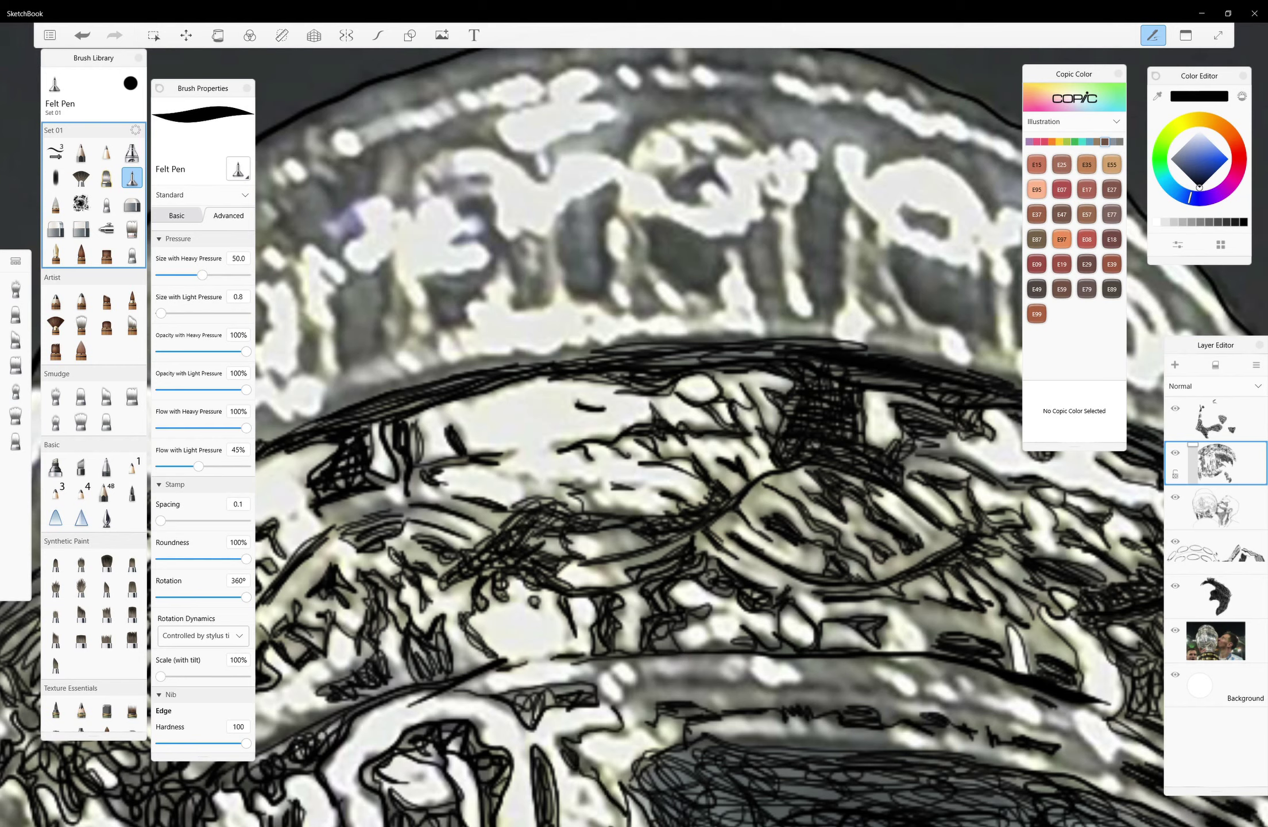
drag(620, 718, 652, 690)
mouse_move(598, 672)
mouse_down()
mouse_move(629, 692)
mouse_move(629, 709)
mouse_move(585, 677)
mouse_up()
mouse_move(590, 692)
mouse_down()
mouse_move(519, 697)
mouse_move(480, 675)
mouse_up()
Ink connecting strokes and loops along the lower band
mouse_move(646, 684)
mouse_down()
mouse_move(703, 662)
mouse_move(744, 680)
mouse_move(753, 654)
mouse_move(712, 680)
mouse_up()
drag(745, 687, 836, 689)
drag(751, 655, 788, 695)
drag(775, 658, 919, 706)
mouse_move(843, 669)
mouse_down()
mouse_move(936, 686)
mouse_move(959, 665)
mouse_move(1100, 769)
mouse_move(962, 706)
mouse_move(951, 666)
mouse_move(987, 738)
mouse_move(813, 704)
mouse_up()
Add strokes at the far right and a long line along the lower band
mouse_move(1040, 691)
mouse_down()
mouse_move(1091, 767)
mouse_move(1133, 796)
mouse_move(1058, 778)
mouse_up()
mouse_move(891, 727)
mouse_down()
mouse_move(884, 737)
mouse_move(702, 701)
mouse_move(637, 744)
mouse_up()
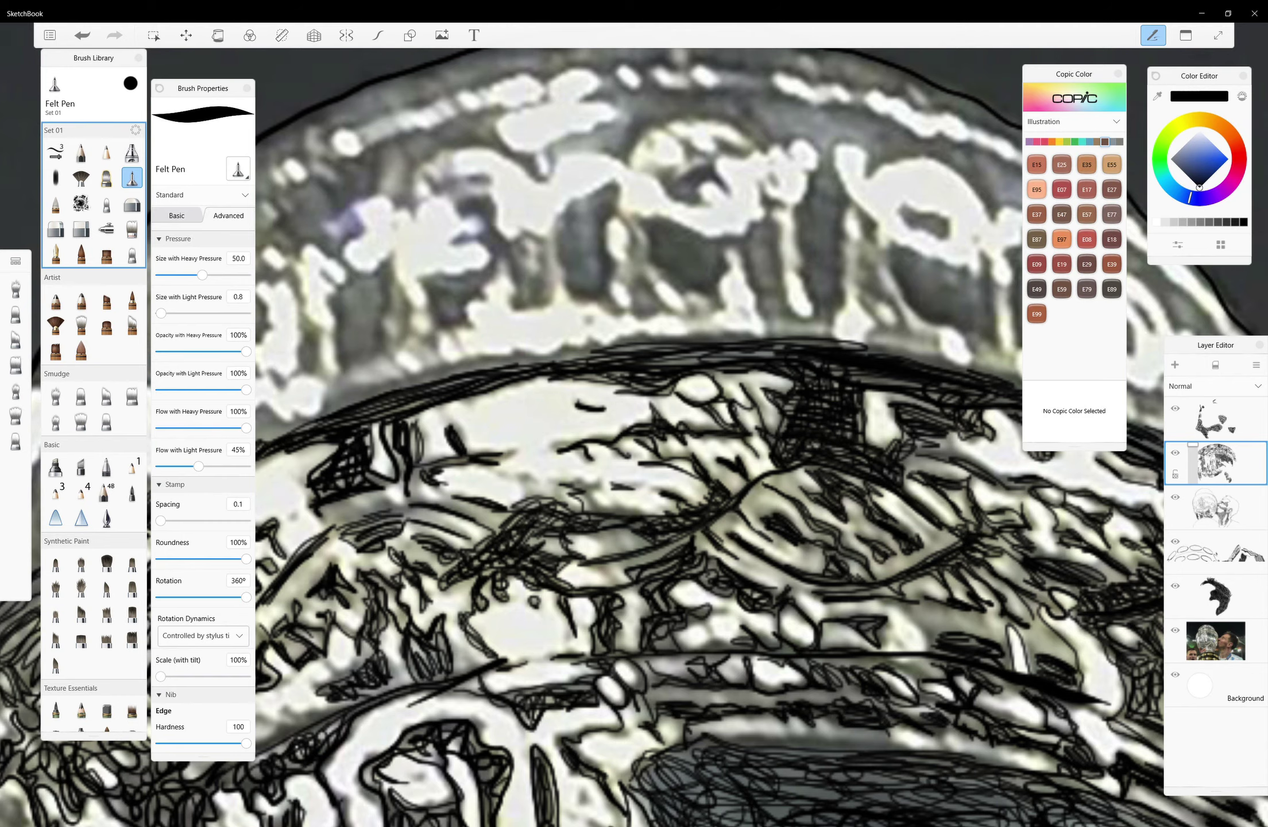
mouse_move(891, 595)
mouse_down()
mouse_move(935, 648)
mouse_move(926, 639)
mouse_up()
drag(970, 613, 1045, 676)
drag(1059, 679, 1077, 690)
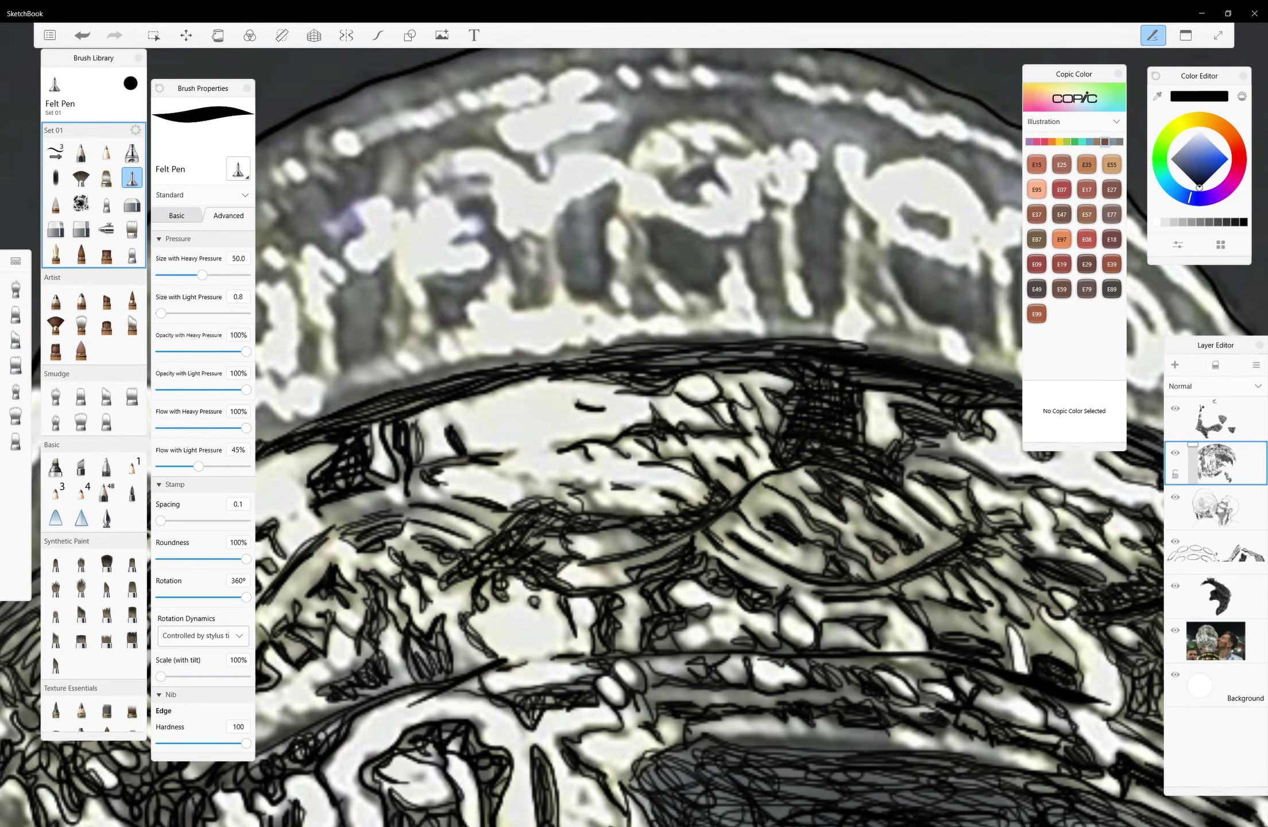
Zoom out to the trophy top and ink the rim's left edge and two small shapes
scroll(682, 657, down, 3)
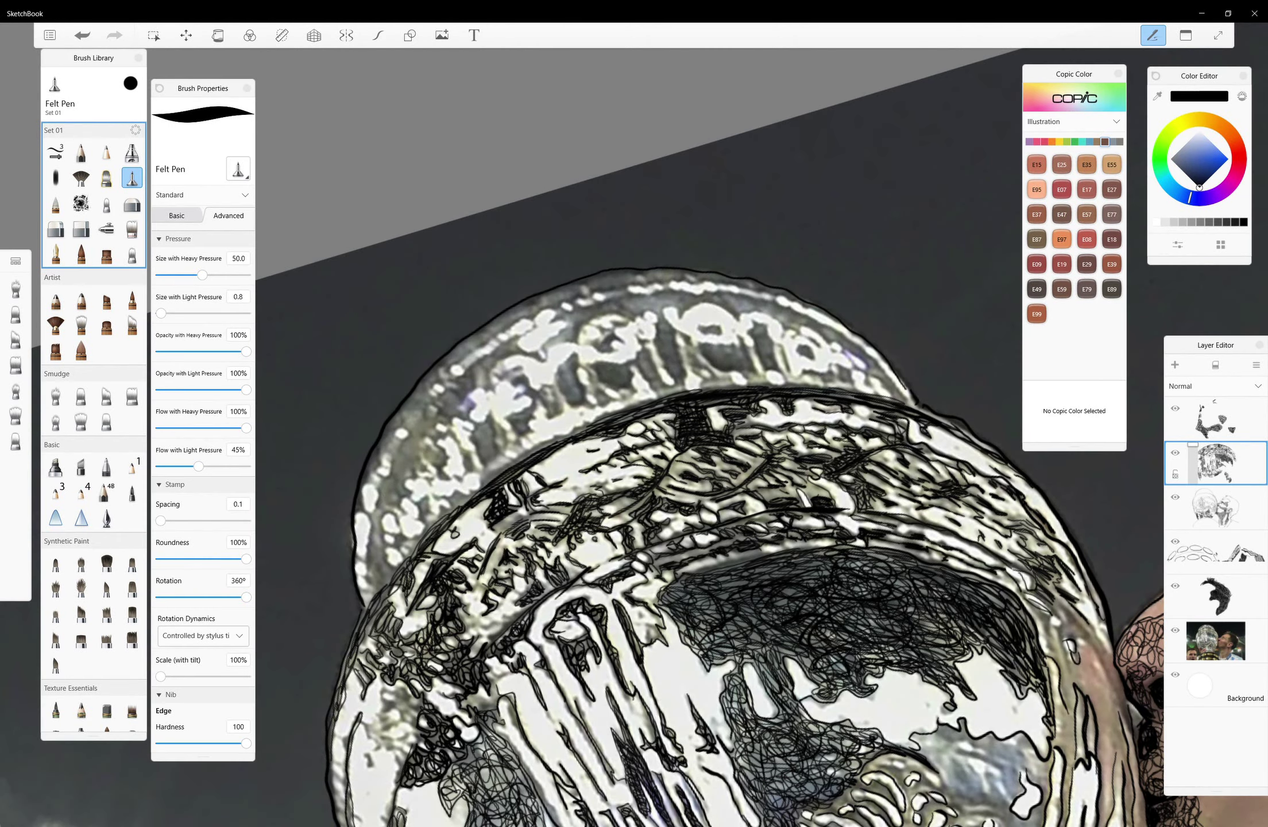
scroll(660, 436, up, 3)
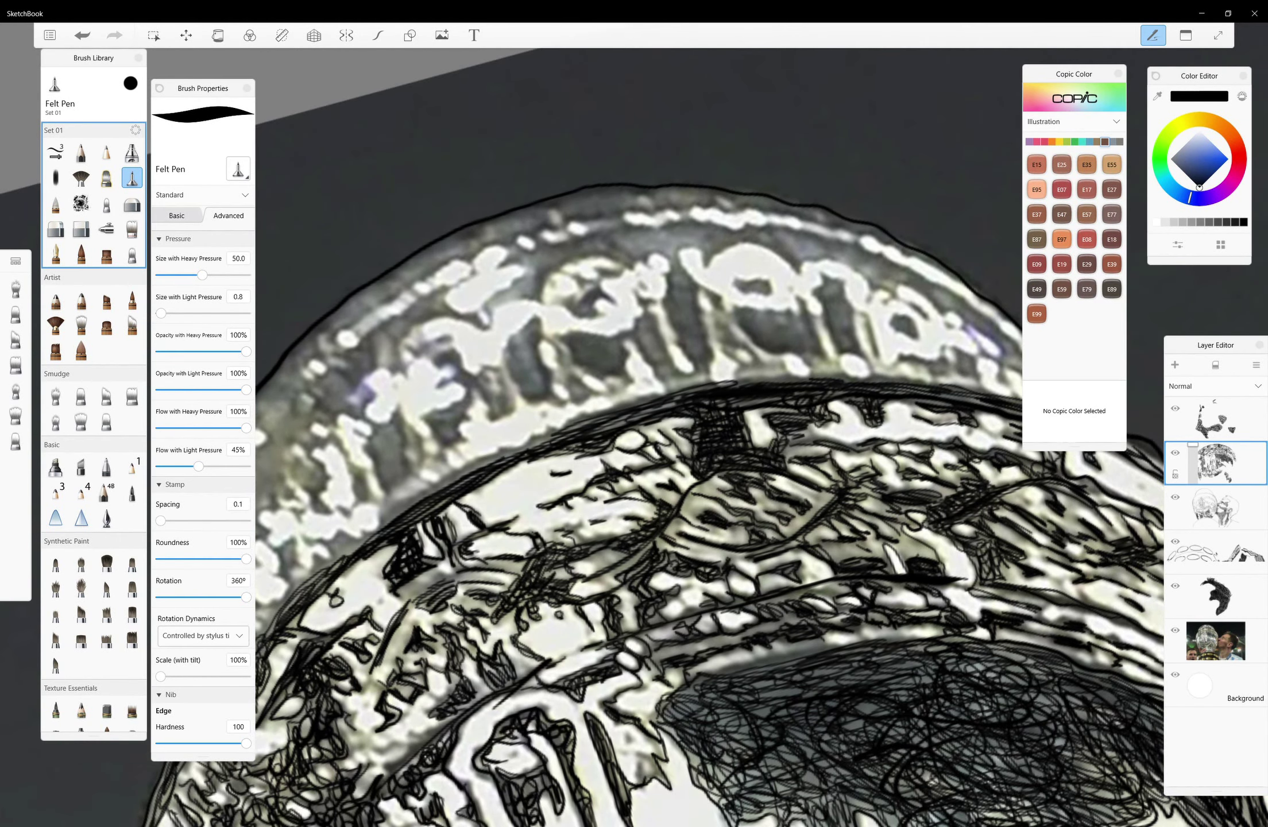
scroll(747, 517, down, 1)
scroll(746, 517, down, 2)
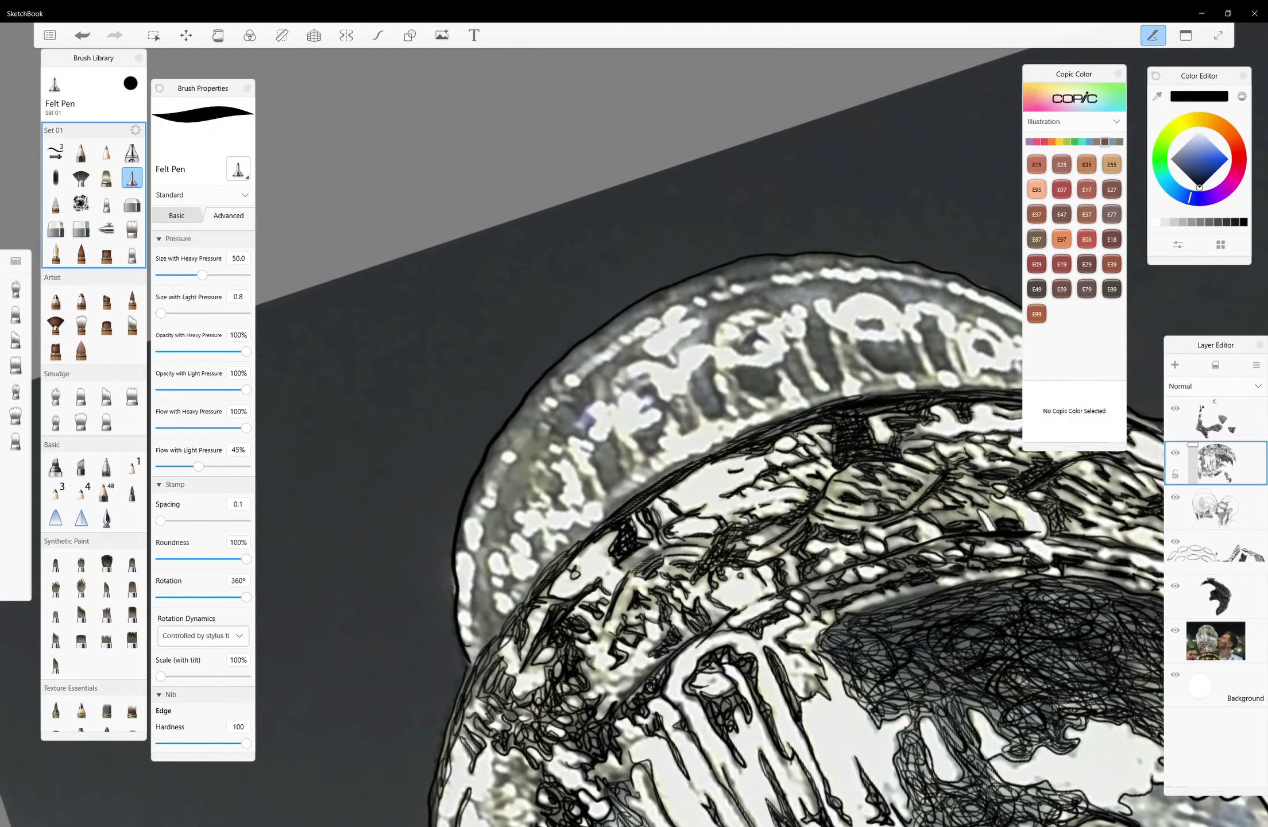
drag(462, 589, 501, 484)
mouse_move(487, 572)
mouse_down()
mouse_move(537, 559)
mouse_move(511, 537)
mouse_up()
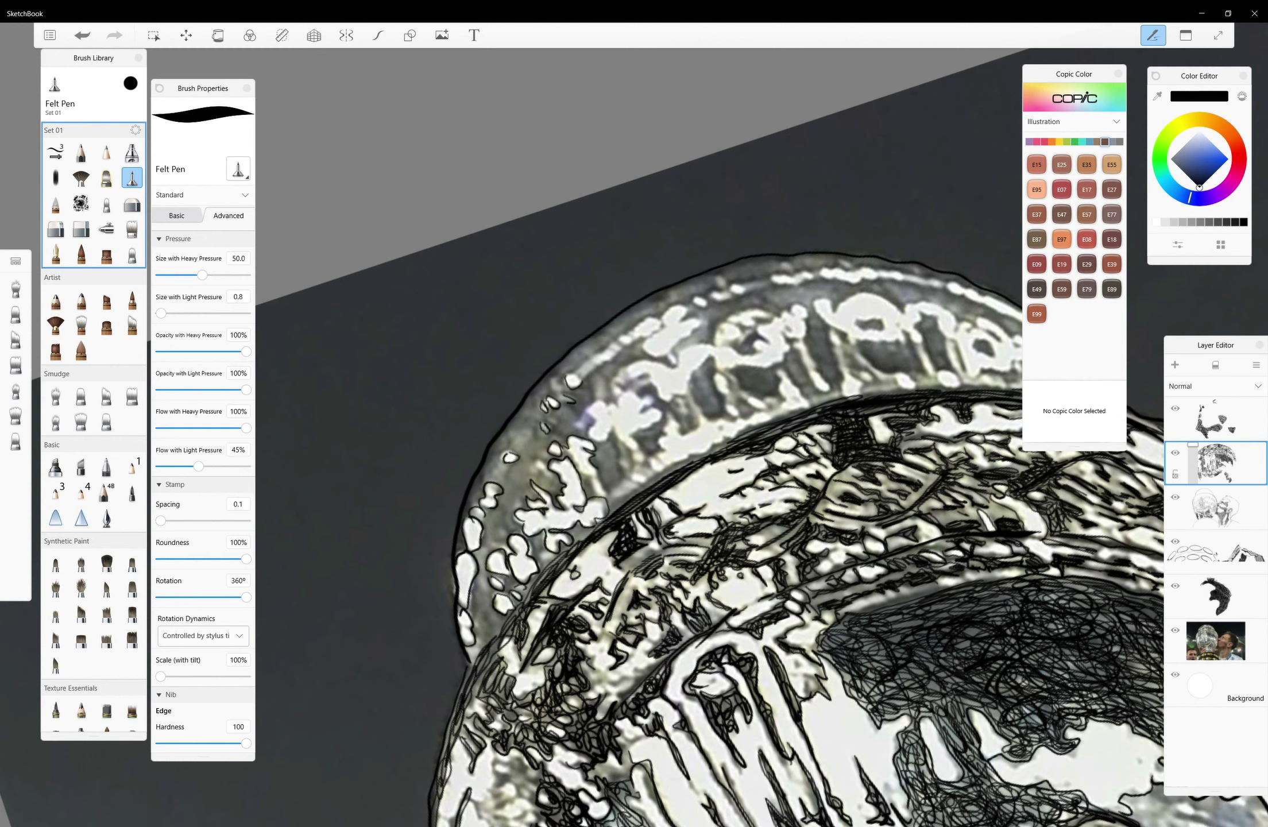
Outline the white lettering blobs along the rim in black
drag(702, 397, 688, 433)
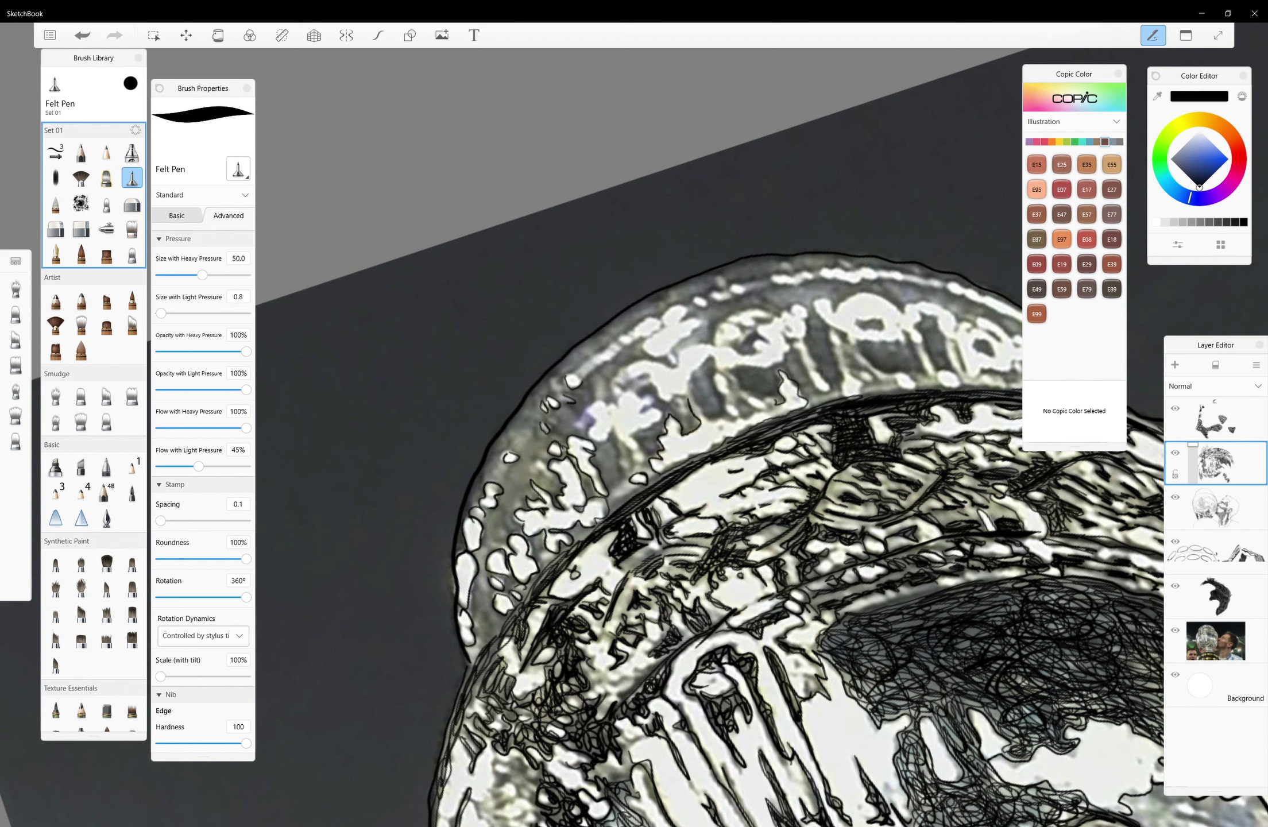
drag(747, 420, 705, 363)
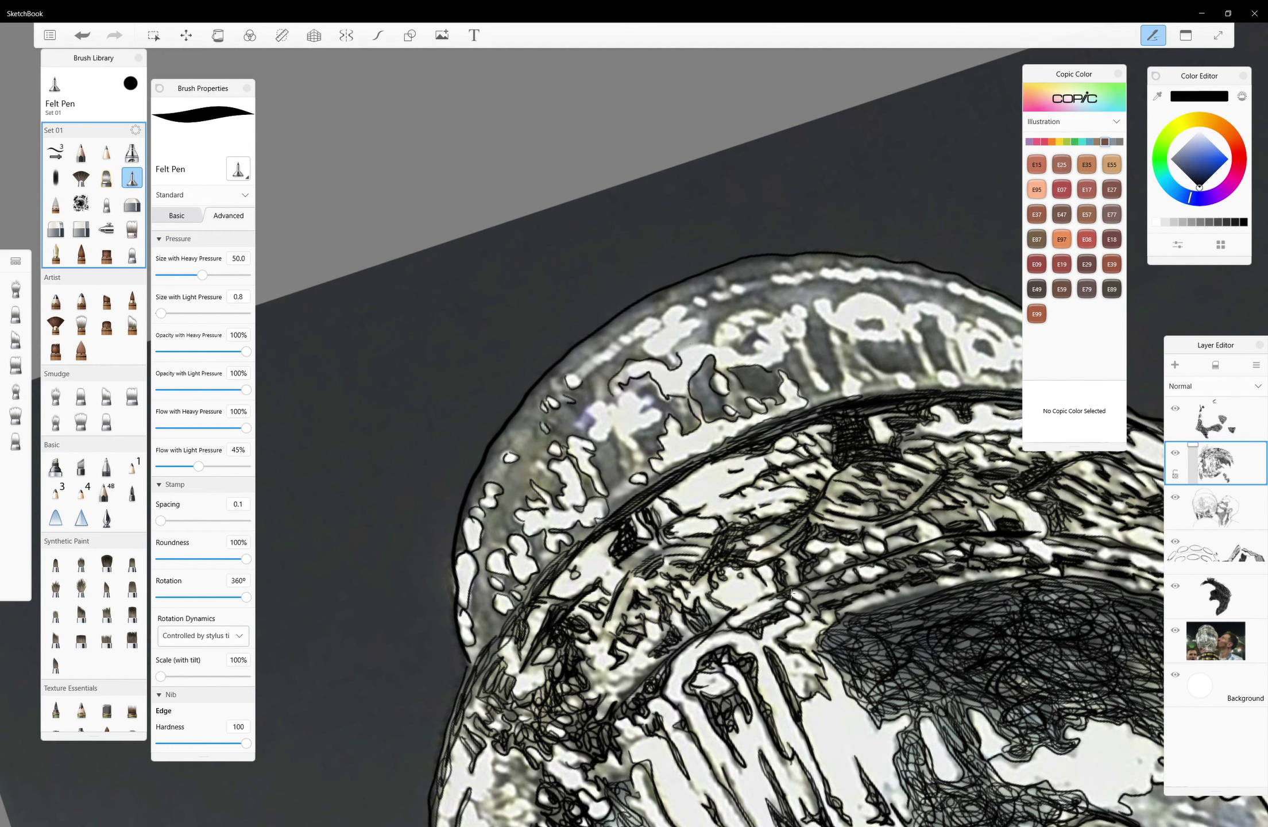
mouse_move(673, 365)
mouse_down()
mouse_move(681, 339)
mouse_move(620, 344)
mouse_move(590, 413)
mouse_up()
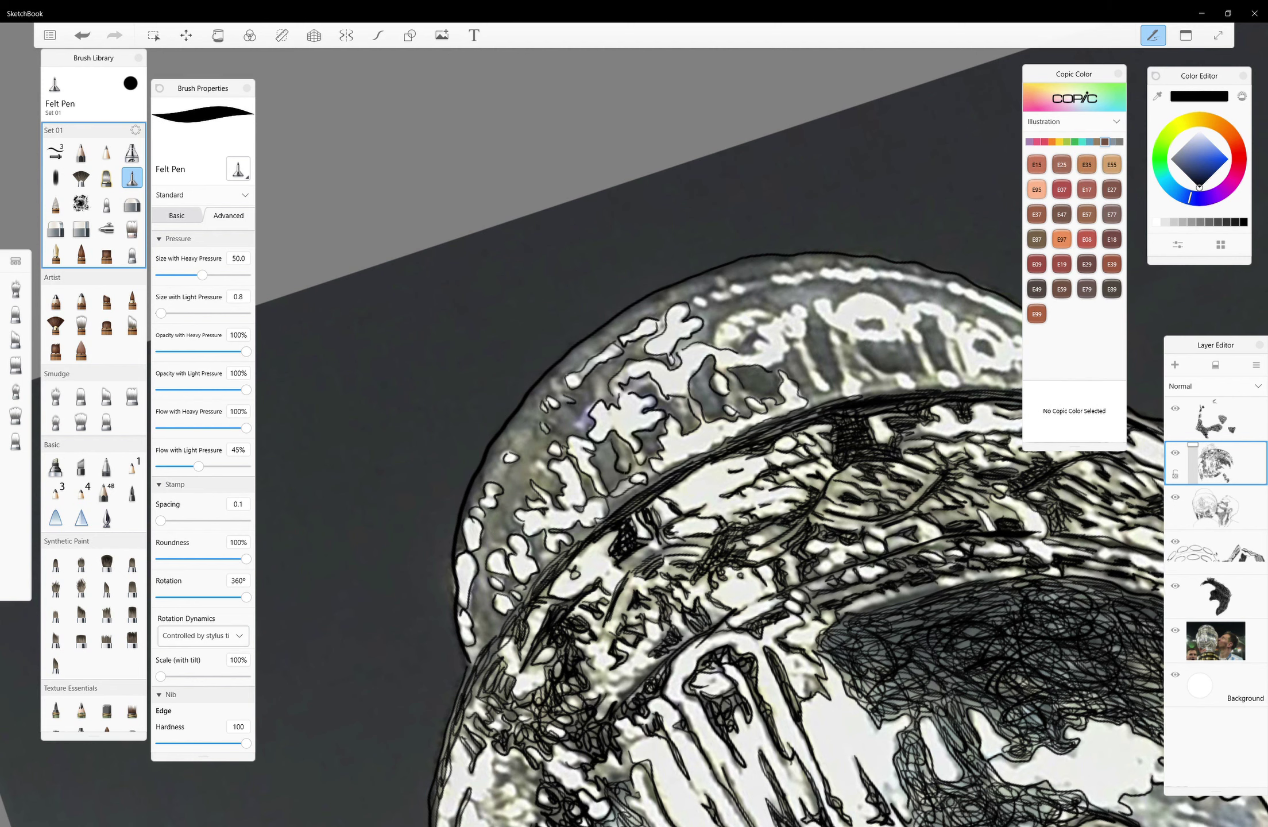
drag(807, 331, 829, 390)
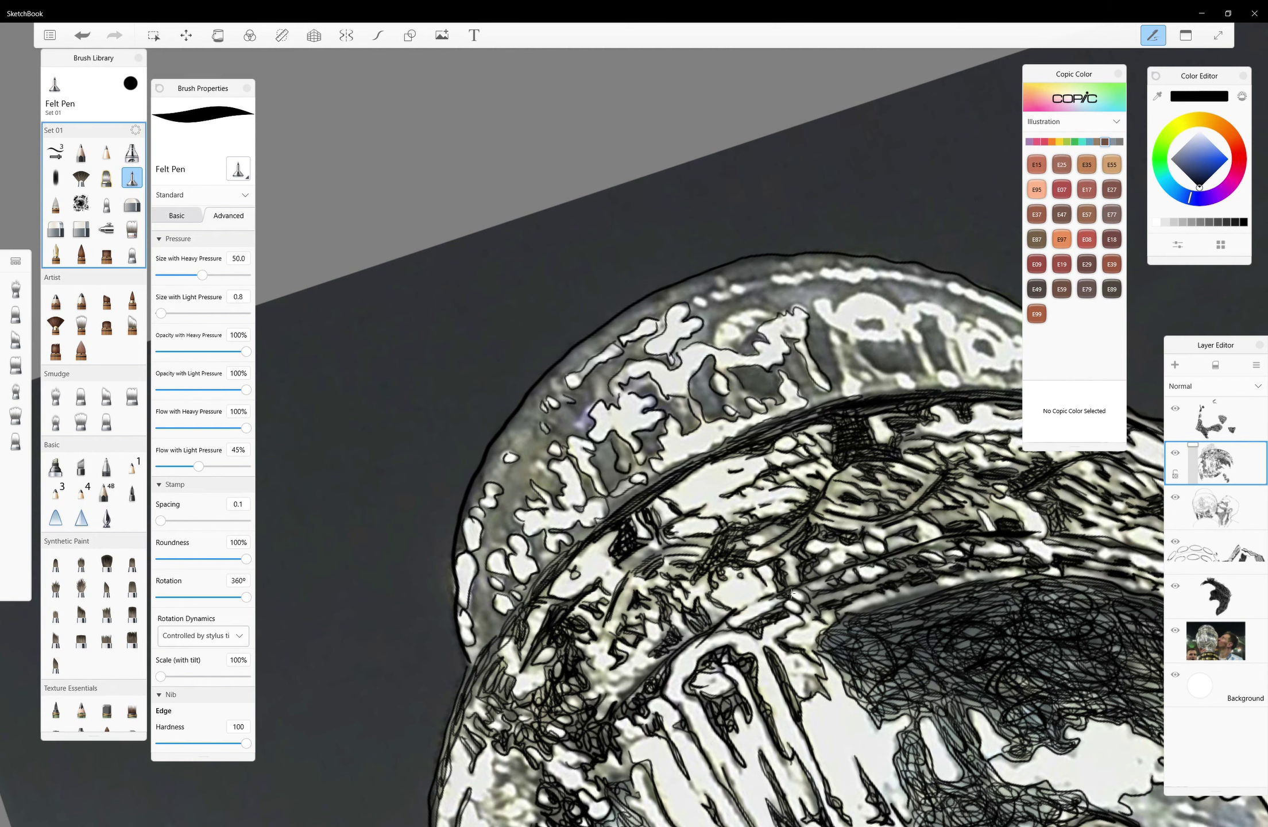
drag(809, 303, 875, 338)
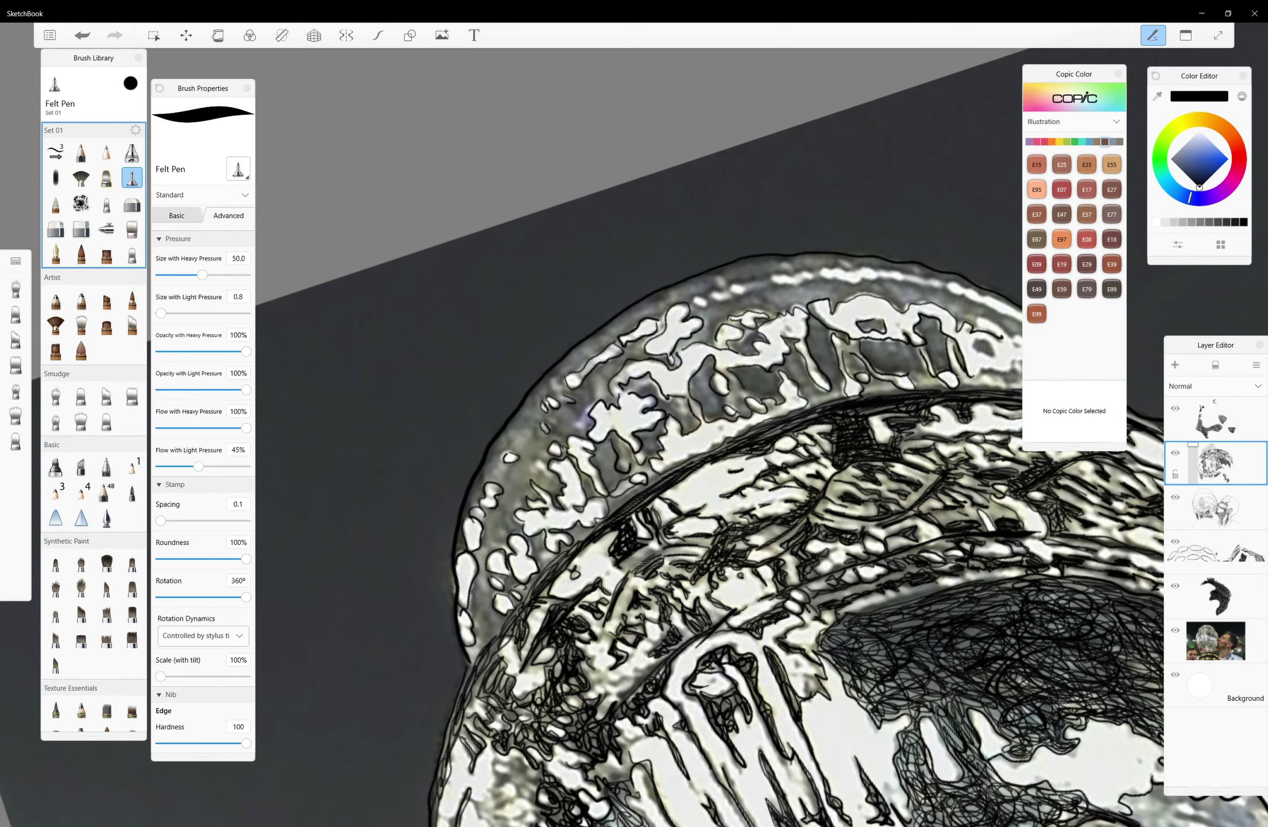
scroll(632, 459, up, 3)
Outline the small lettering shapes along the coin rim
scroll(632, 460, up, 3)
mouse_move(735, 432)
mouse_down()
mouse_move(786, 493)
mouse_move(747, 489)
mouse_move(854, 512)
mouse_up()
drag(807, 422, 854, 468)
drag(846, 468, 905, 537)
mouse_move(885, 537)
mouse_down()
mouse_move(850, 510)
mouse_move(722, 512)
mouse_up()
mouse_move(889, 495)
mouse_down()
mouse_move(934, 540)
mouse_move(832, 434)
mouse_up()
Tilt the canvas and trace the rim edge and its inner edge, adding short strokes
drag(919, 517, 908, 460)
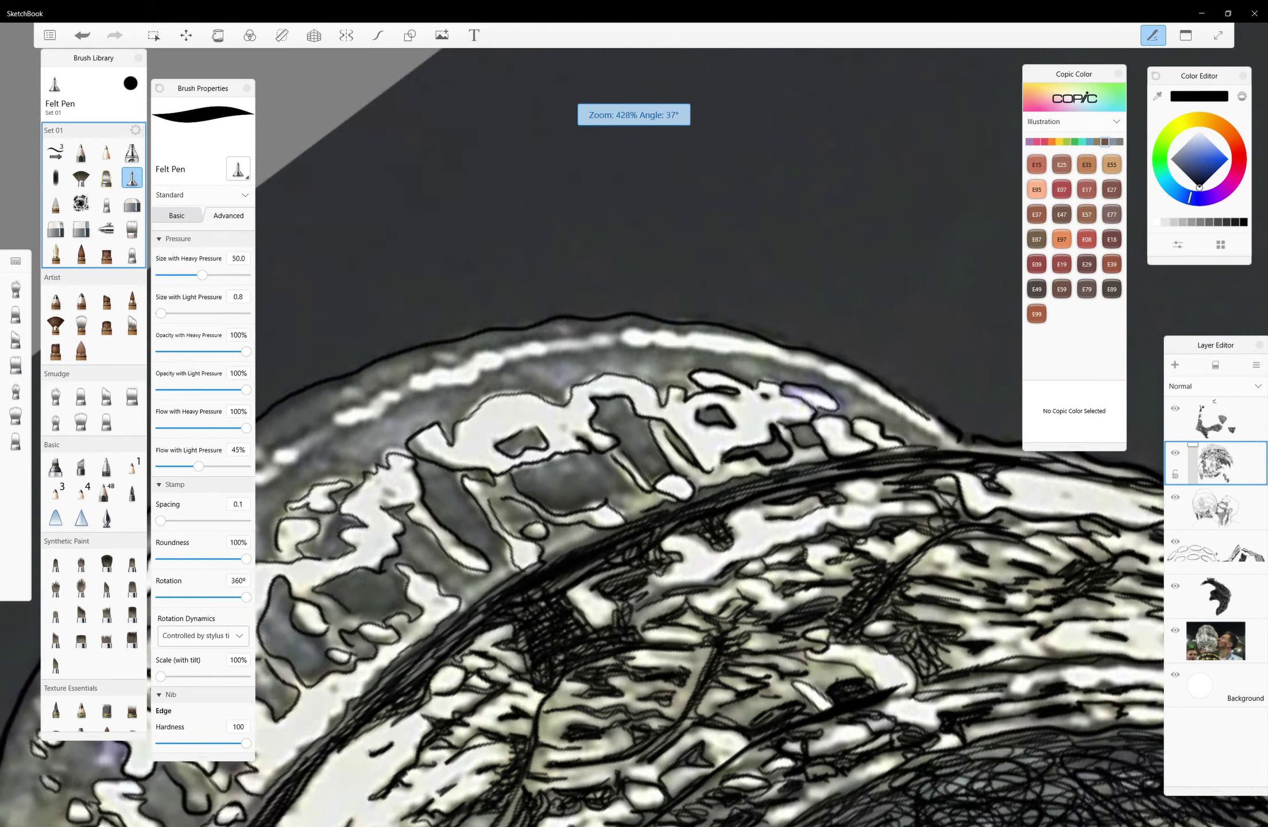
drag(689, 402, 575, 287)
mouse_move(769, 324)
mouse_down()
mouse_move(634, 364)
mouse_move(494, 471)
mouse_up()
mouse_move(591, 374)
mouse_down()
mouse_move(483, 493)
mouse_move(377, 647)
mouse_up()
drag(390, 609, 487, 462)
drag(386, 652, 359, 698)
drag(747, 459, 661, 402)
mouse_move(490, 488)
mouse_down()
mouse_move(440, 551)
mouse_move(441, 514)
mouse_up()
drag(747, 459, 632, 374)
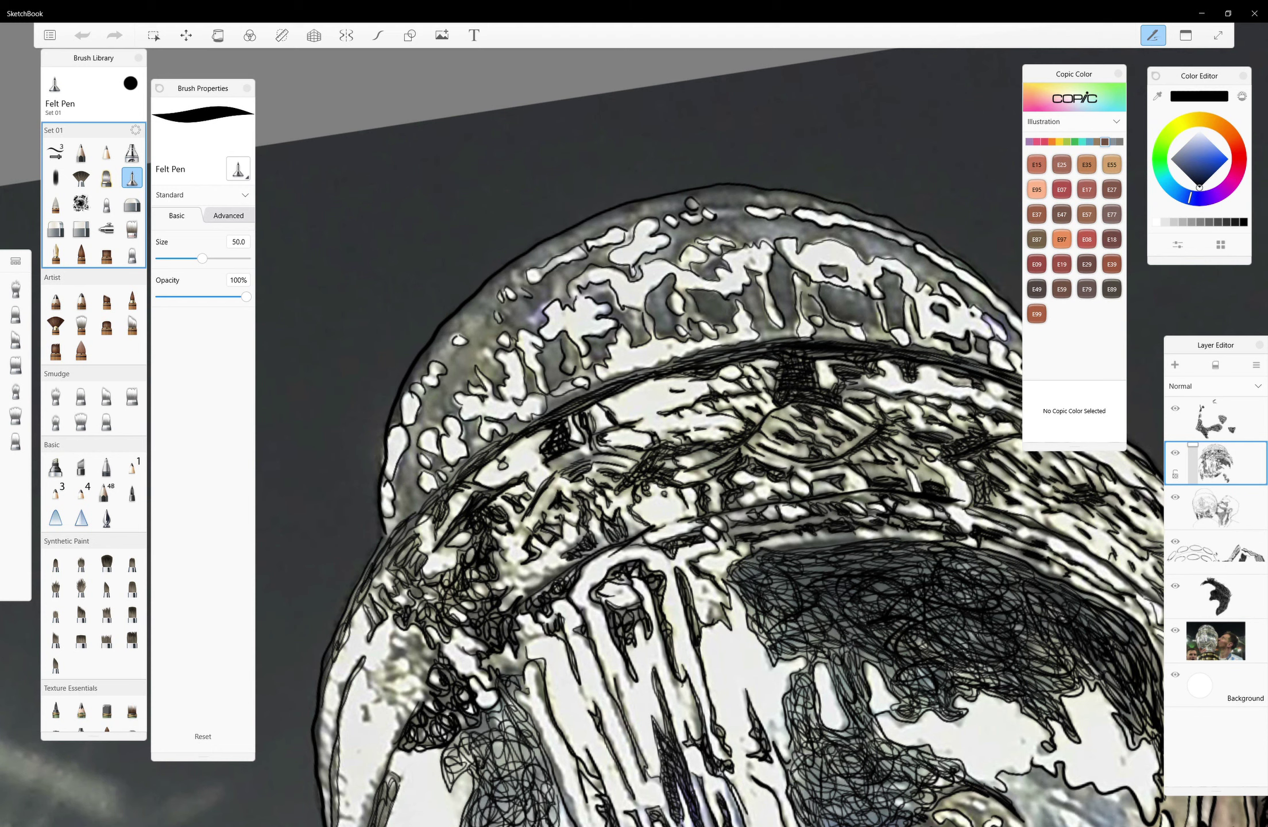
Replace misplaced strokes with squiggles near the rim edge and hatch a dome patch
drag(403, 451, 420, 509)
key(ctrl+z)
key(ctrl+z)
drag(405, 456, 424, 511)
mouse_move(409, 425)
mouse_down()
mouse_move(417, 464)
mouse_move(441, 392)
mouse_up()
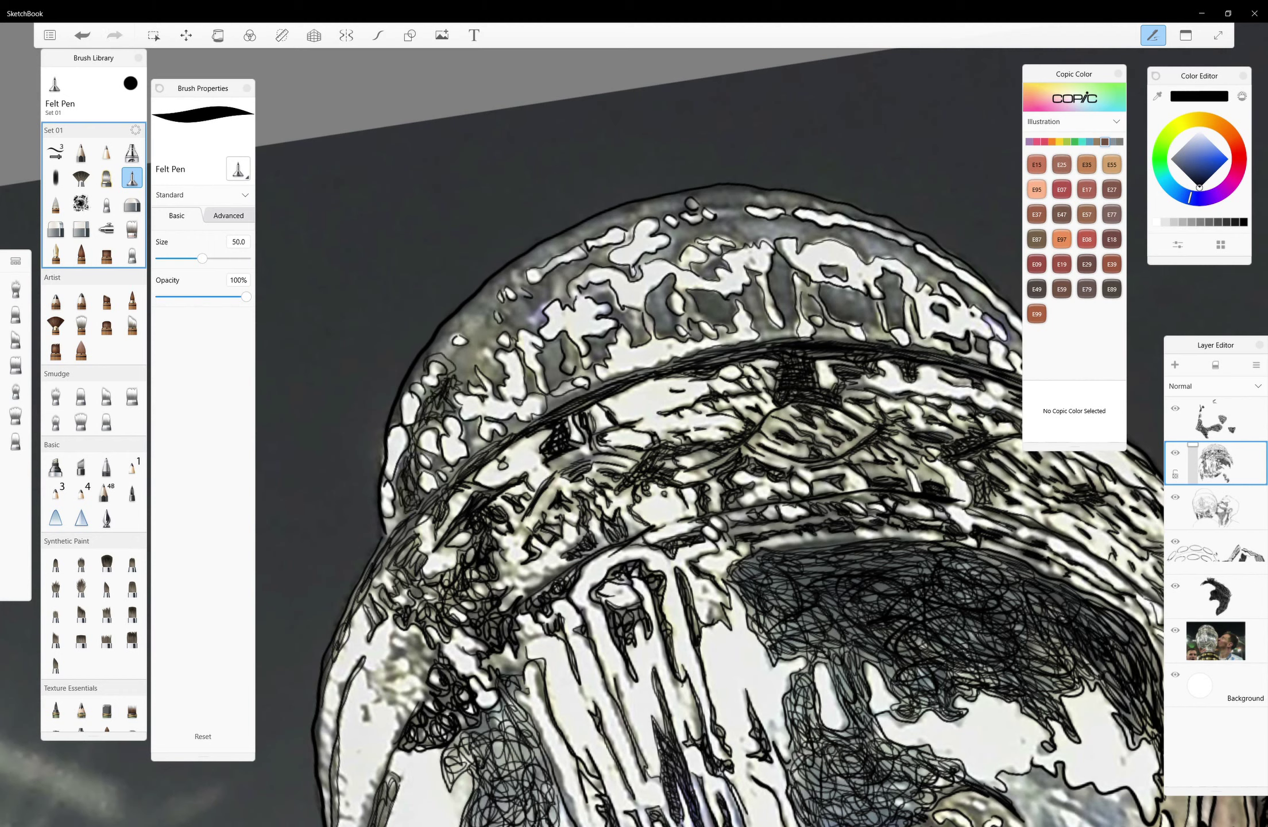
mouse_move(445, 345)
mouse_down()
mouse_move(476, 379)
mouse_move(439, 333)
mouse_move(476, 353)
mouse_up()
Scribble-fill the dark details and patches along the dome's top edge
scroll(459, 357, up, 3)
drag(466, 490, 493, 523)
mouse_move(491, 373)
mouse_down()
mouse_move(477, 430)
mouse_move(549, 445)
mouse_move(509, 350)
mouse_move(476, 328)
mouse_move(502, 307)
mouse_move(542, 373)
mouse_move(522, 299)
mouse_move(503, 328)
mouse_move(522, 276)
mouse_move(555, 325)
mouse_move(505, 342)
mouse_move(592, 319)
mouse_move(534, 293)
mouse_move(560, 316)
mouse_move(566, 253)
mouse_move(600, 258)
mouse_up()
mouse_move(560, 316)
mouse_down()
mouse_move(620, 301)
mouse_move(603, 353)
mouse_move(660, 279)
mouse_move(609, 313)
mouse_up()
mouse_move(586, 256)
mouse_down()
mouse_move(695, 208)
mouse_move(784, 192)
mouse_move(896, 196)
mouse_move(879, 235)
mouse_move(830, 276)
mouse_move(890, 270)
mouse_move(911, 236)
mouse_move(809, 216)
mouse_move(747, 264)
mouse_up()
mouse_move(787, 285)
mouse_down()
mouse_move(741, 258)
mouse_move(655, 276)
mouse_move(681, 281)
mouse_move(626, 344)
mouse_up()
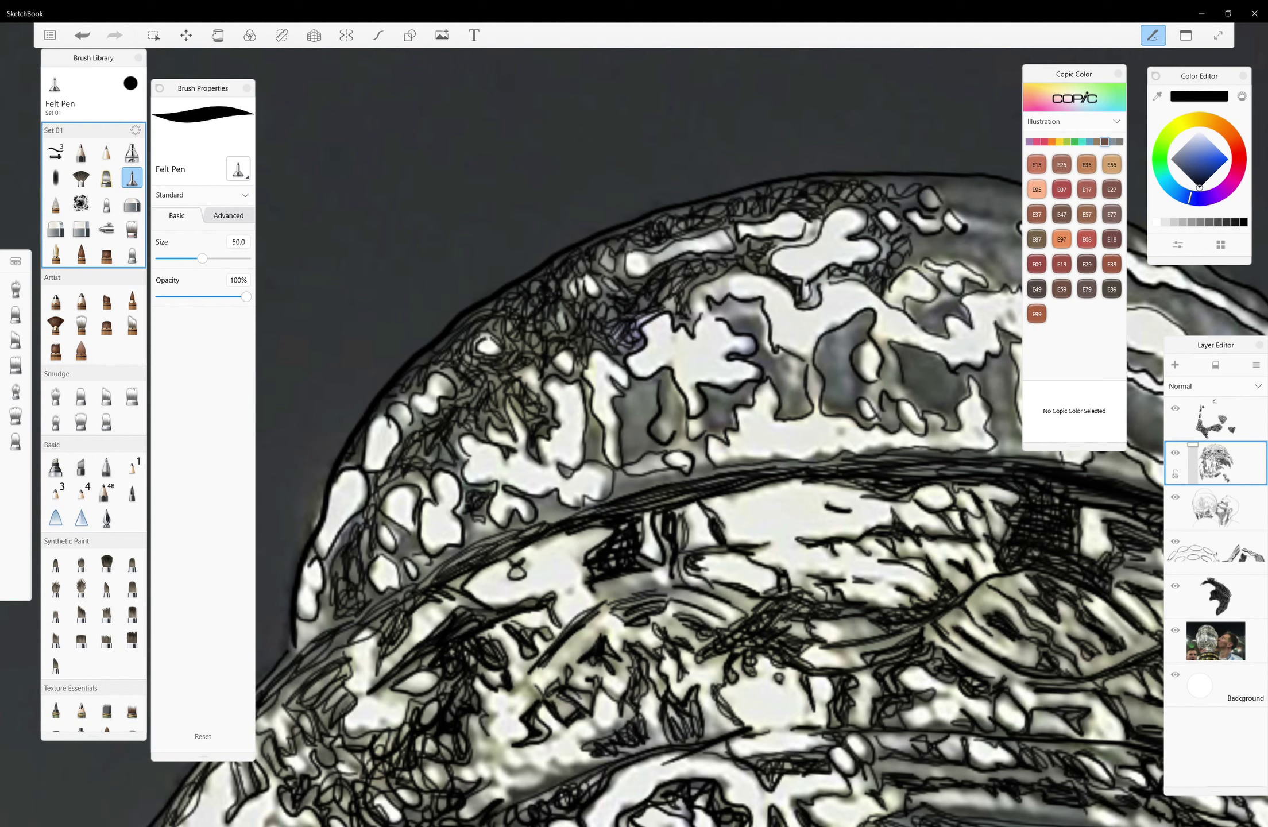
Hatch the grey patches down the band and across to the trophy's right side
drag(592, 395, 598, 457)
mouse_move(545, 520)
mouse_down()
mouse_move(623, 477)
mouse_move(700, 468)
mouse_up()
mouse_move(654, 385)
mouse_down()
mouse_move(632, 453)
mouse_move(649, 456)
mouse_move(643, 382)
mouse_up()
mouse_move(718, 305)
mouse_down()
mouse_move(758, 321)
mouse_move(798, 417)
mouse_move(787, 359)
mouse_move(709, 428)
mouse_move(715, 390)
mouse_up()
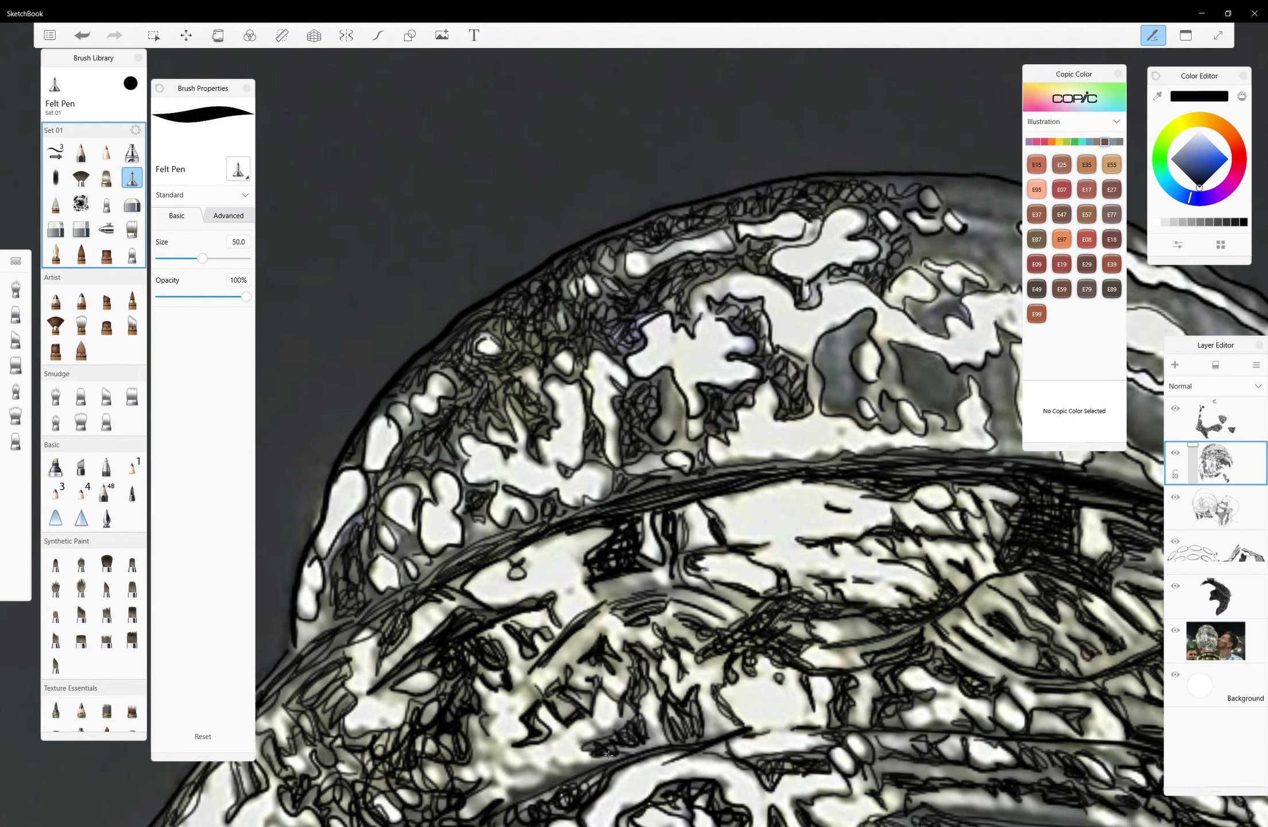
mouse_move(861, 319)
mouse_down()
mouse_move(827, 356)
mouse_move(839, 414)
mouse_move(853, 410)
mouse_move(827, 370)
mouse_up()
drag(907, 376, 950, 422)
mouse_move(959, 362)
mouse_down()
mouse_move(916, 397)
mouse_move(937, 428)
mouse_up()
Scribble-hatch the neighbouring grey patches, densely filling the tall one
scroll(747, 414, up, 3)
mouse_move(698, 451)
mouse_down()
mouse_move(773, 391)
mouse_move(747, 466)
mouse_move(758, 523)
mouse_up()
drag(752, 448, 763, 512)
drag(758, 417, 784, 454)
mouse_move(850, 367)
mouse_down()
mouse_move(815, 442)
mouse_move(815, 517)
mouse_up()
mouse_move(833, 417)
mouse_down()
mouse_move(821, 497)
mouse_move(841, 379)
mouse_up()
drag(816, 442, 827, 508)
Scribble-fill the lower right grey patch
mouse_move(841, 373)
mouse_down()
mouse_move(847, 431)
mouse_move(991, 566)
mouse_up()
mouse_move(971, 468)
mouse_down()
mouse_move(908, 508)
mouse_move(982, 554)
mouse_up()
mouse_move(931, 483)
mouse_down()
mouse_move(979, 537)
mouse_move(985, 514)
mouse_up()
mouse_move(867, 480)
mouse_down()
mouse_move(856, 494)
mouse_move(885, 480)
mouse_up()
Hatch the gaps across the band to its right end and down the curve
drag(681, 348, 715, 376)
mouse_move(678, 270)
mouse_down()
mouse_move(775, 322)
mouse_move(801, 284)
mouse_move(807, 319)
mouse_up()
mouse_move(718, 276)
mouse_down()
mouse_move(867, 339)
mouse_move(896, 314)
mouse_move(916, 344)
mouse_up()
mouse_move(810, 299)
mouse_down()
mouse_move(1002, 394)
mouse_move(1011, 425)
mouse_up()
scroll(634, 437, up, 1)
mouse_move(875, 399)
mouse_down()
mouse_move(905, 437)
mouse_move(896, 402)
mouse_move(971, 459)
mouse_move(991, 517)
mouse_up()
mouse_move(962, 456)
mouse_down()
mouse_move(1019, 549)
mouse_move(1054, 552)
mouse_move(1074, 582)
mouse_up()
Scribble along the trophy's upper band toward its lower right
mouse_move(494, 189)
mouse_down()
mouse_move(651, 247)
mouse_move(741, 235)
mouse_up()
mouse_move(649, 236)
mouse_down()
mouse_move(606, 276)
mouse_move(701, 230)
mouse_move(770, 305)
mouse_up()
mouse_move(724, 256)
mouse_down()
mouse_move(838, 316)
mouse_move(741, 330)
mouse_up()
drag(795, 290, 703, 247)
drag(835, 304, 975, 407)
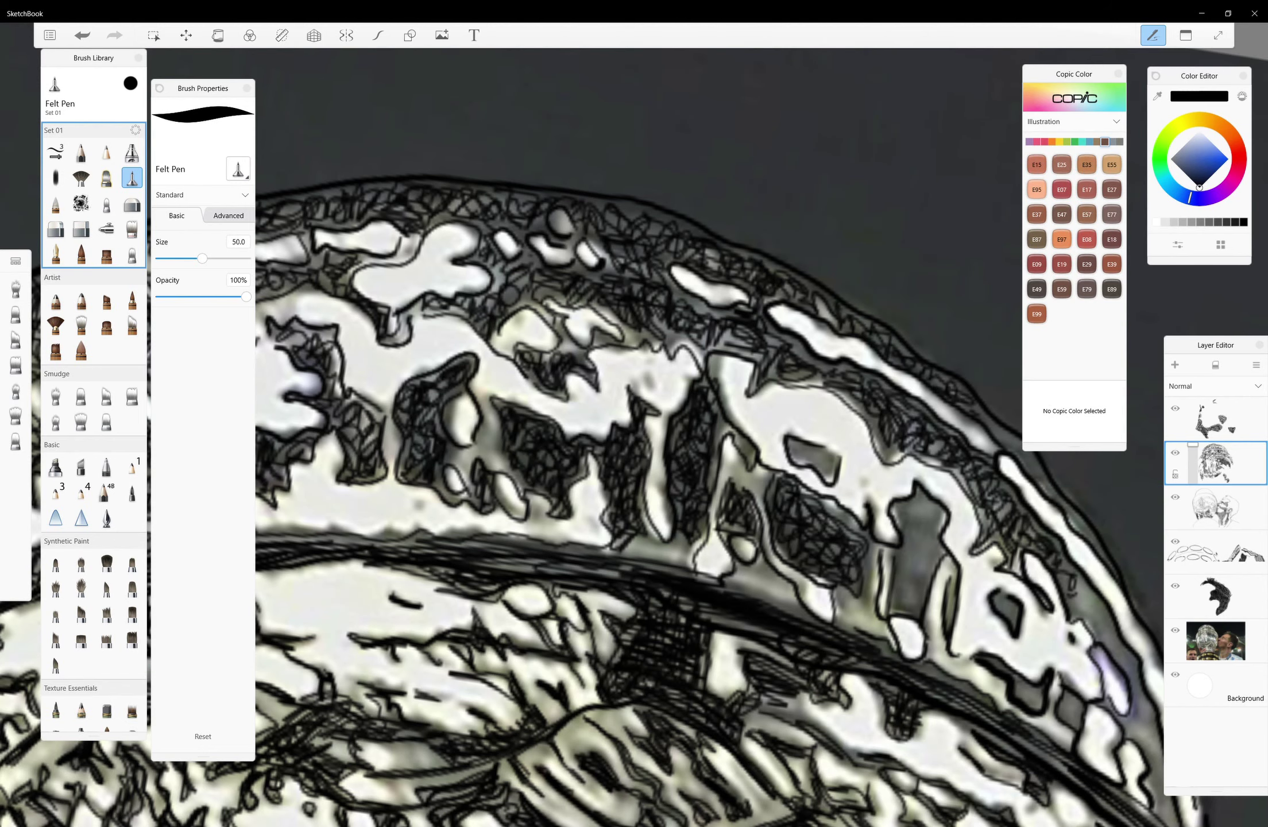
Rotate the canvas, draw a line down the band, and hatch its grey patches
drag(689, 402, 632, 488)
drag(790, 350, 873, 491)
mouse_move(692, 411)
mouse_down()
mouse_move(661, 482)
mouse_move(710, 411)
mouse_move(666, 506)
mouse_move(689, 411)
mouse_move(660, 523)
mouse_up()
mouse_move(827, 494)
mouse_down()
mouse_move(887, 618)
mouse_move(881, 661)
mouse_move(910, 778)
mouse_up()
drag(911, 660, 896, 779)
mouse_move(810, 629)
mouse_down()
mouse_move(827, 657)
mouse_move(809, 663)
mouse_up()
drag(790, 608, 770, 638)
drag(744, 583, 784, 632)
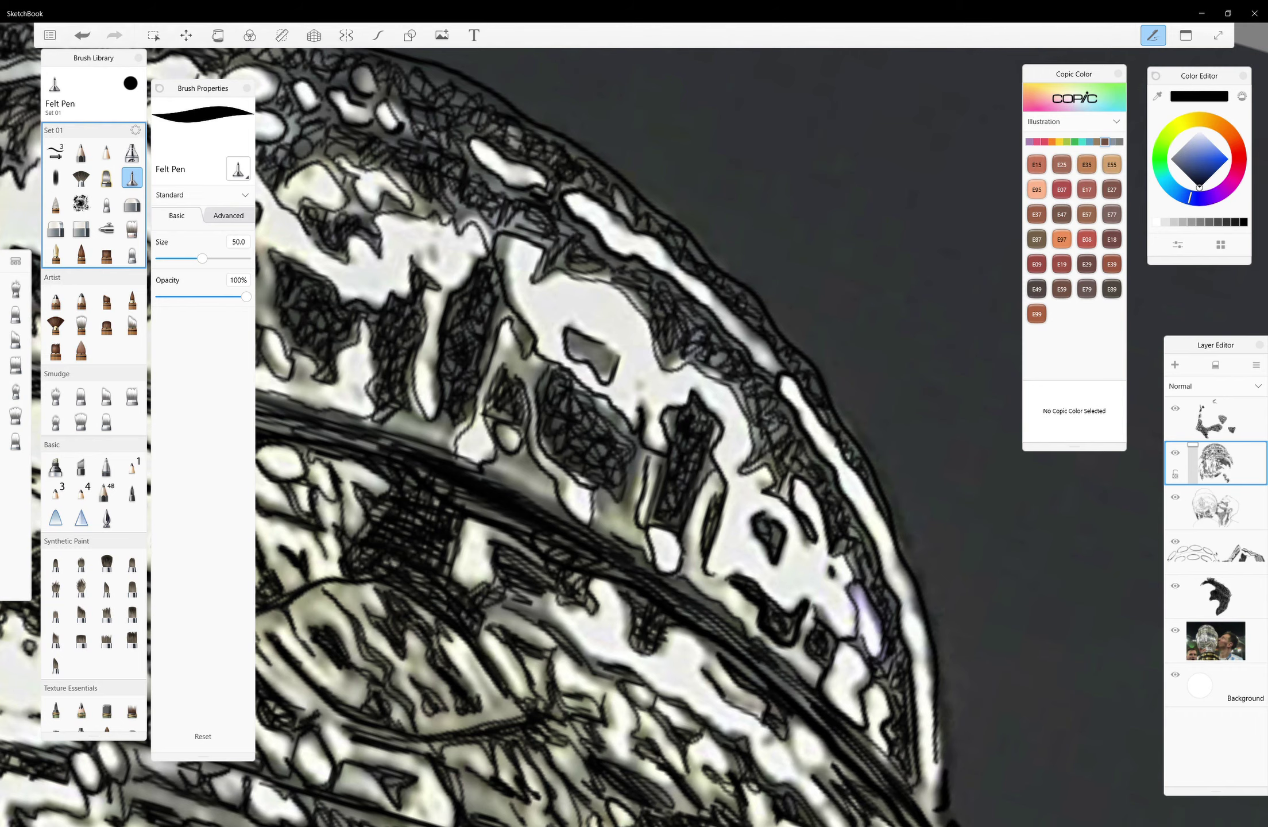
Hatch the last nearby grey patches, add loops at left, and view the whole trophy
drag(580, 342, 618, 384)
drag(661, 315, 709, 386)
drag(626, 281, 660, 316)
drag(114, 751, 23, 649)
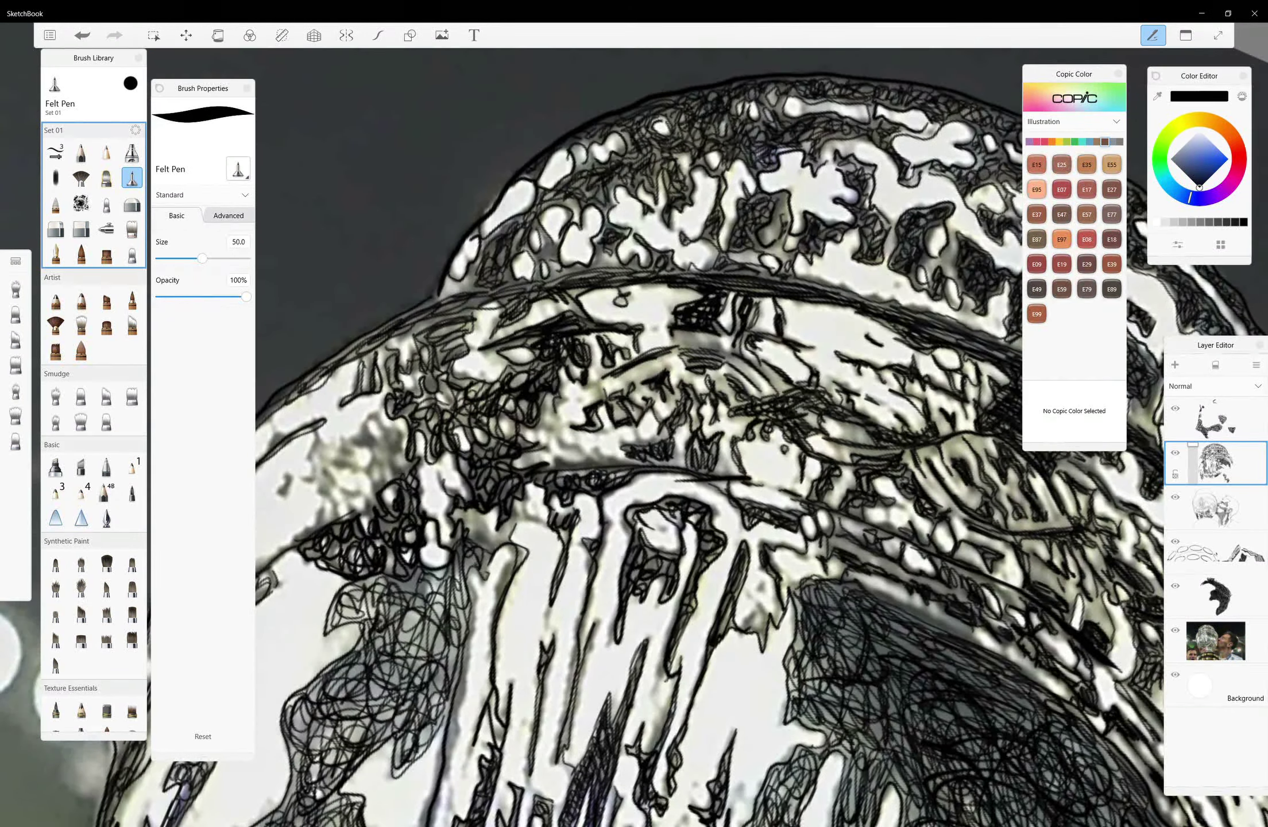
mouse_move(391, 417)
mouse_down()
mouse_move(353, 440)
mouse_move(345, 468)
mouse_up()
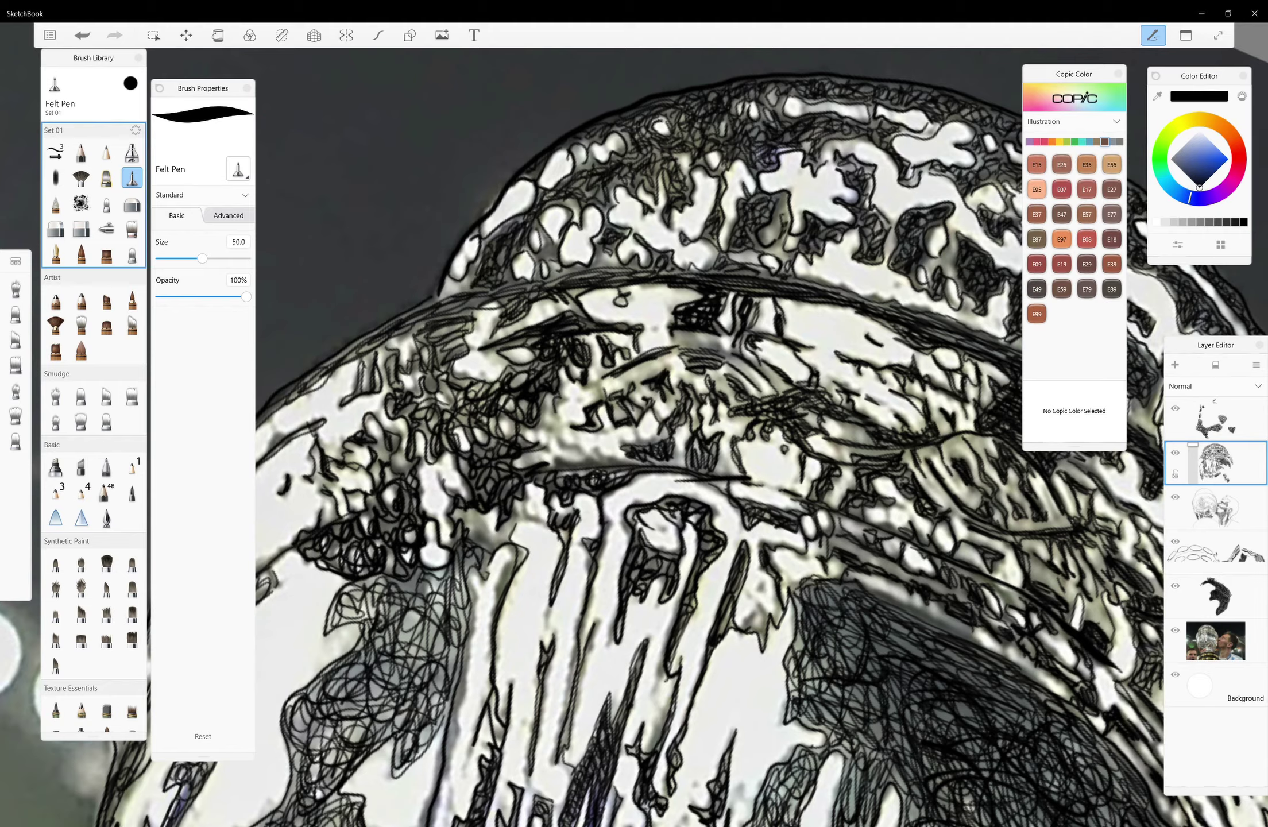
drag(6, 643, 258, 534)
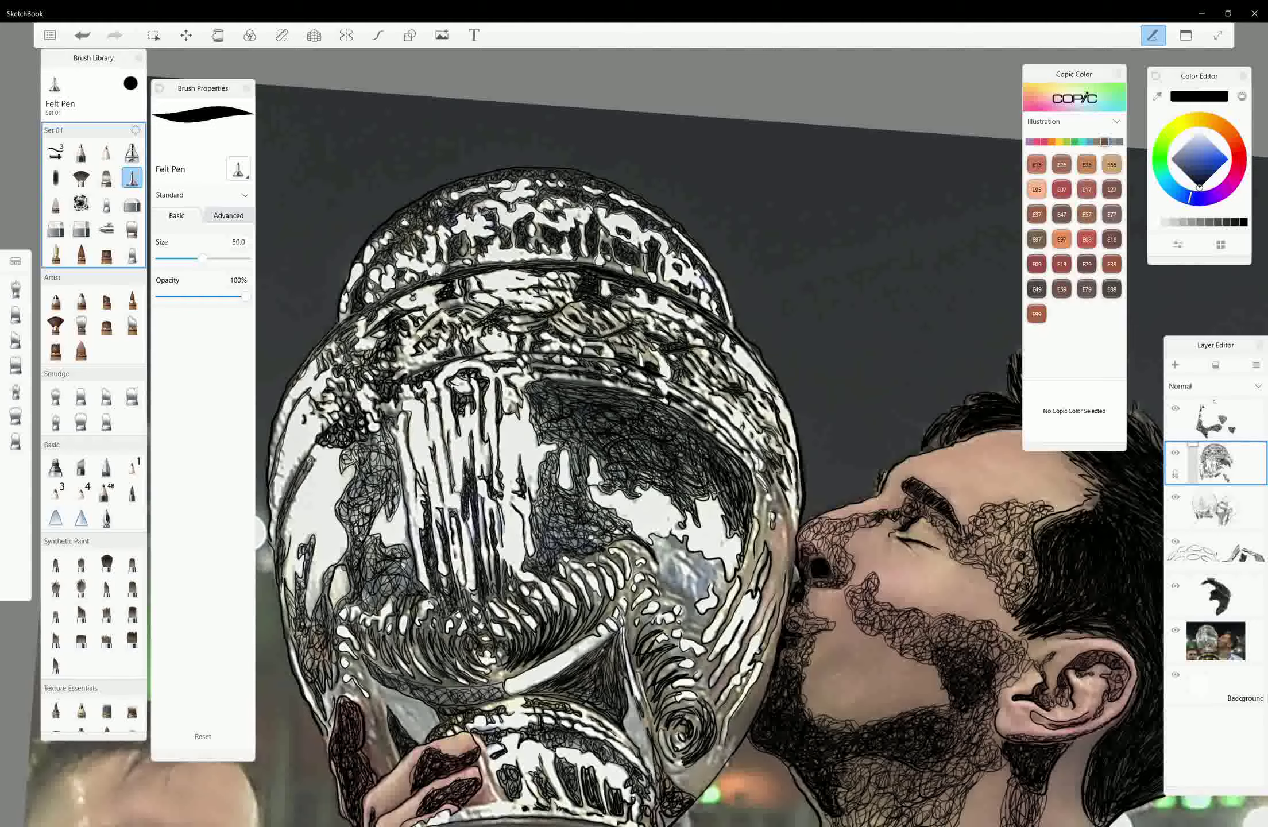
Hide the reference photo layer and make the black hair layer active
click(1216, 640)
click(1175, 630)
click(1216, 595)
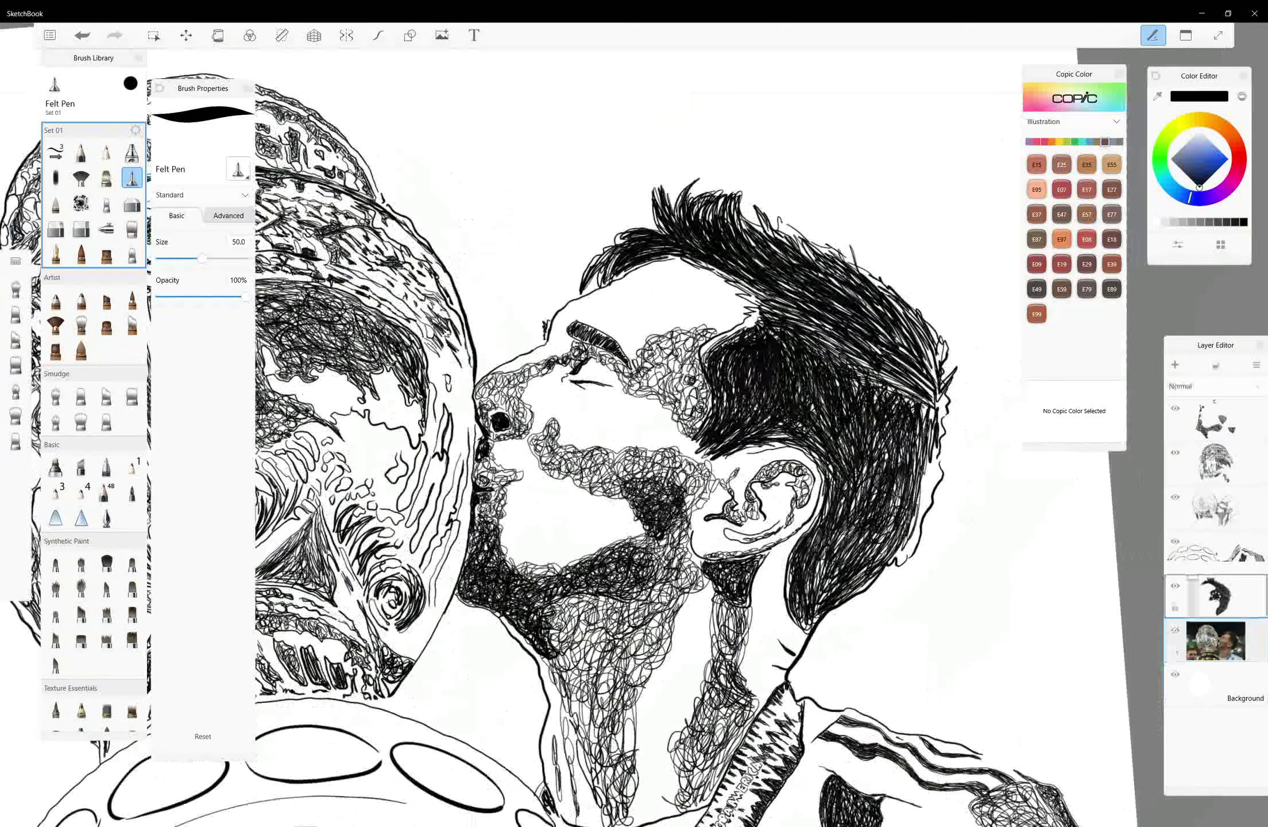
scroll(796, 268, up, 3)
Darken the hair's left edge and fill the hair behind and below the ear with felt-pen strokes
mouse_move(646, 405)
mouse_down()
mouse_move(729, 342)
mouse_move(626, 261)
mouse_up()
drag(718, 346, 668, 502)
mouse_move(681, 408)
mouse_down()
mouse_move(666, 508)
mouse_move(827, 571)
mouse_up()
drag(796, 476, 836, 593)
mouse_move(821, 503)
mouse_down()
mouse_move(827, 611)
mouse_move(772, 755)
mouse_up()
mouse_move(836, 672)
mouse_down()
mouse_move(799, 764)
mouse_move(799, 810)
mouse_up()
drag(862, 594, 815, 741)
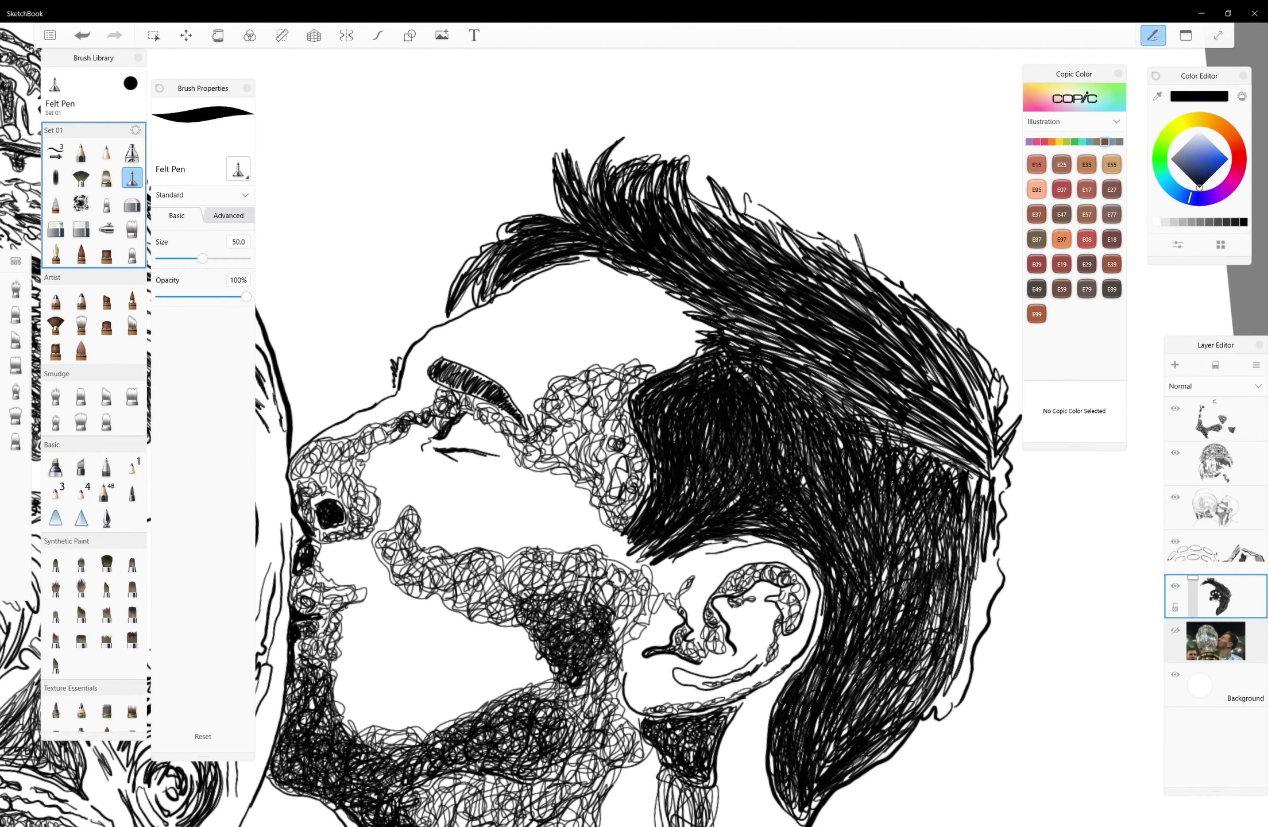
drag(942, 594, 888, 747)
Check the hair against the photo, then redraw the strokes along the hair's right edge
click(1175, 630)
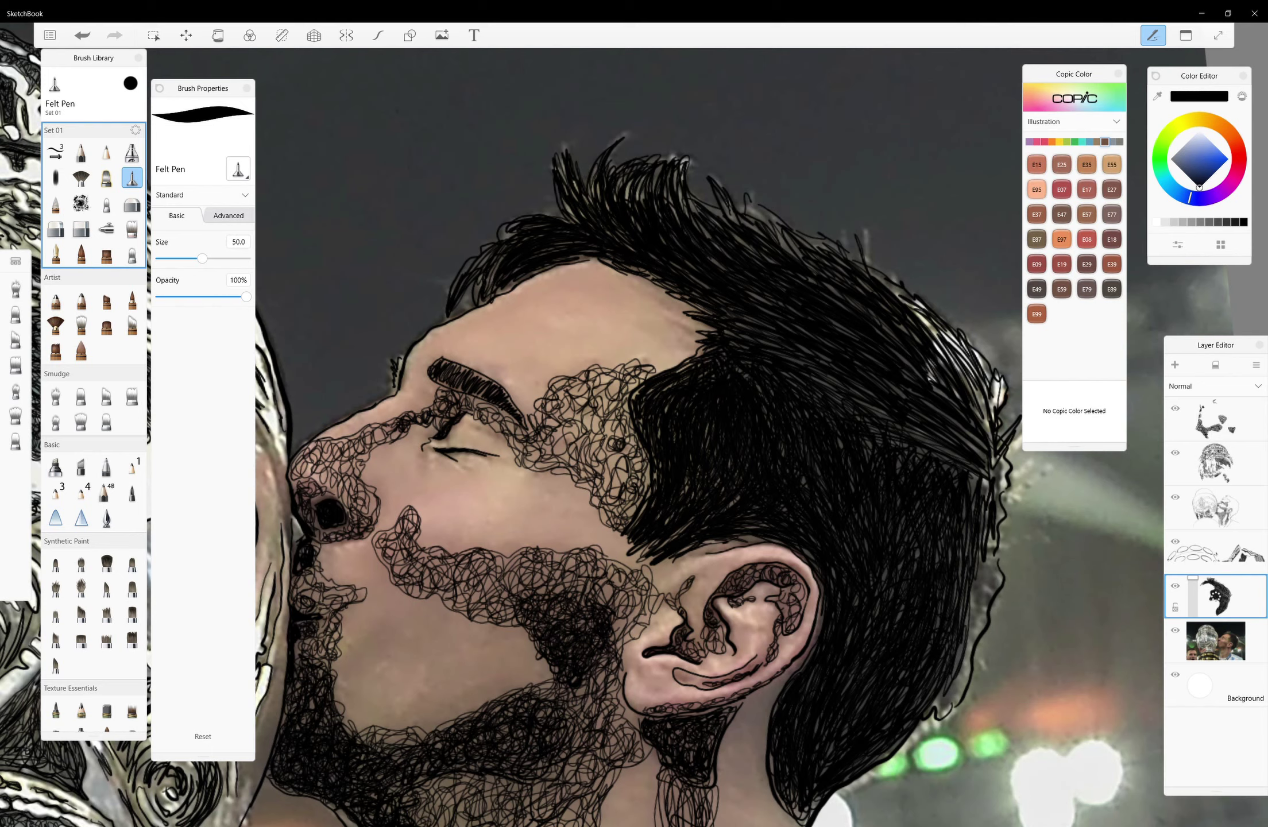
click(1175, 630)
mouse_move(989, 495)
mouse_down()
mouse_move(980, 577)
mouse_move(932, 710)
mouse_up()
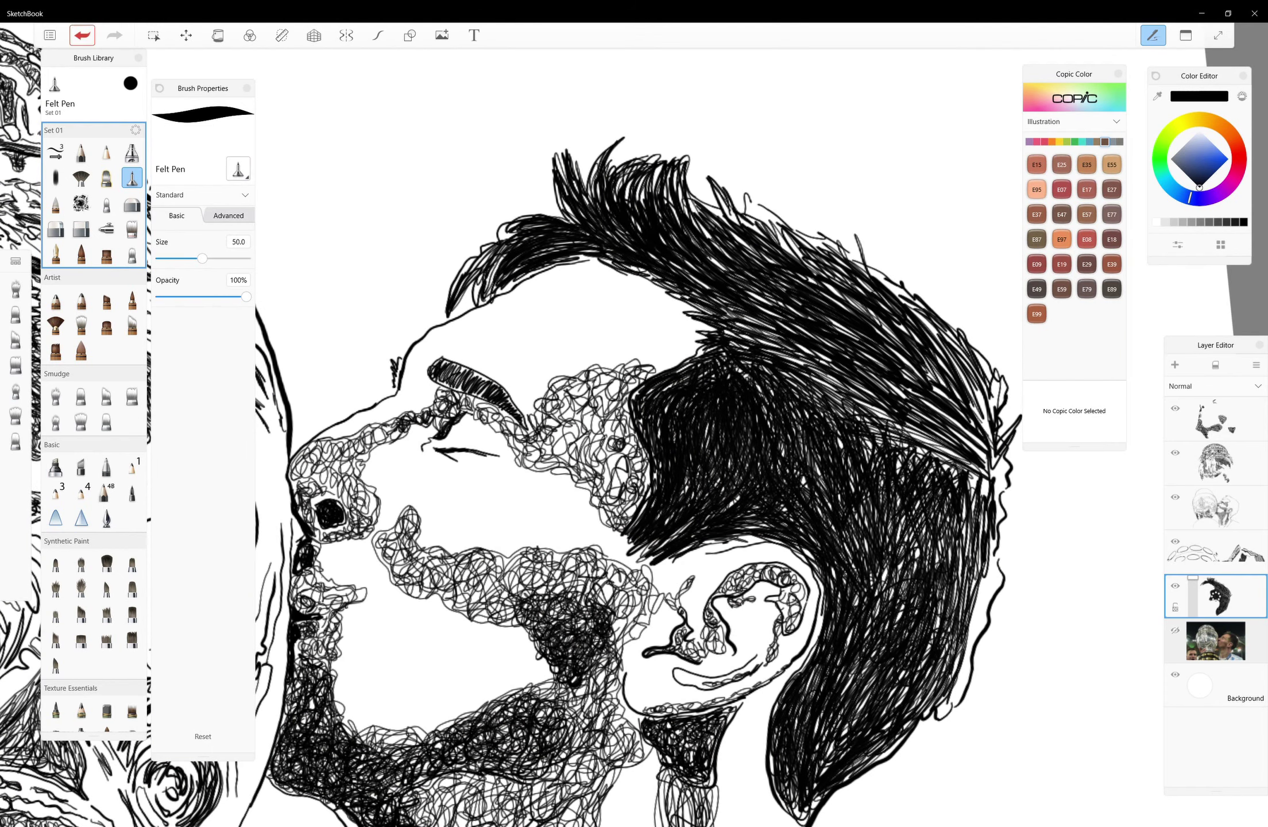
click(82, 35)
drag(970, 551, 948, 695)
mouse_move(976, 474)
mouse_down()
mouse_move(930, 709)
mouse_move(939, 609)
mouse_up()
drag(927, 511, 899, 575)
drag(883, 470, 905, 589)
Hatch inside the hair mass and across its lower part with felt-pen strokes
drag(827, 440, 869, 516)
drag(780, 425, 804, 500)
mouse_move(816, 487)
mouse_down()
mouse_move(849, 561)
mouse_move(844, 735)
mouse_up()
drag(879, 672, 824, 738)
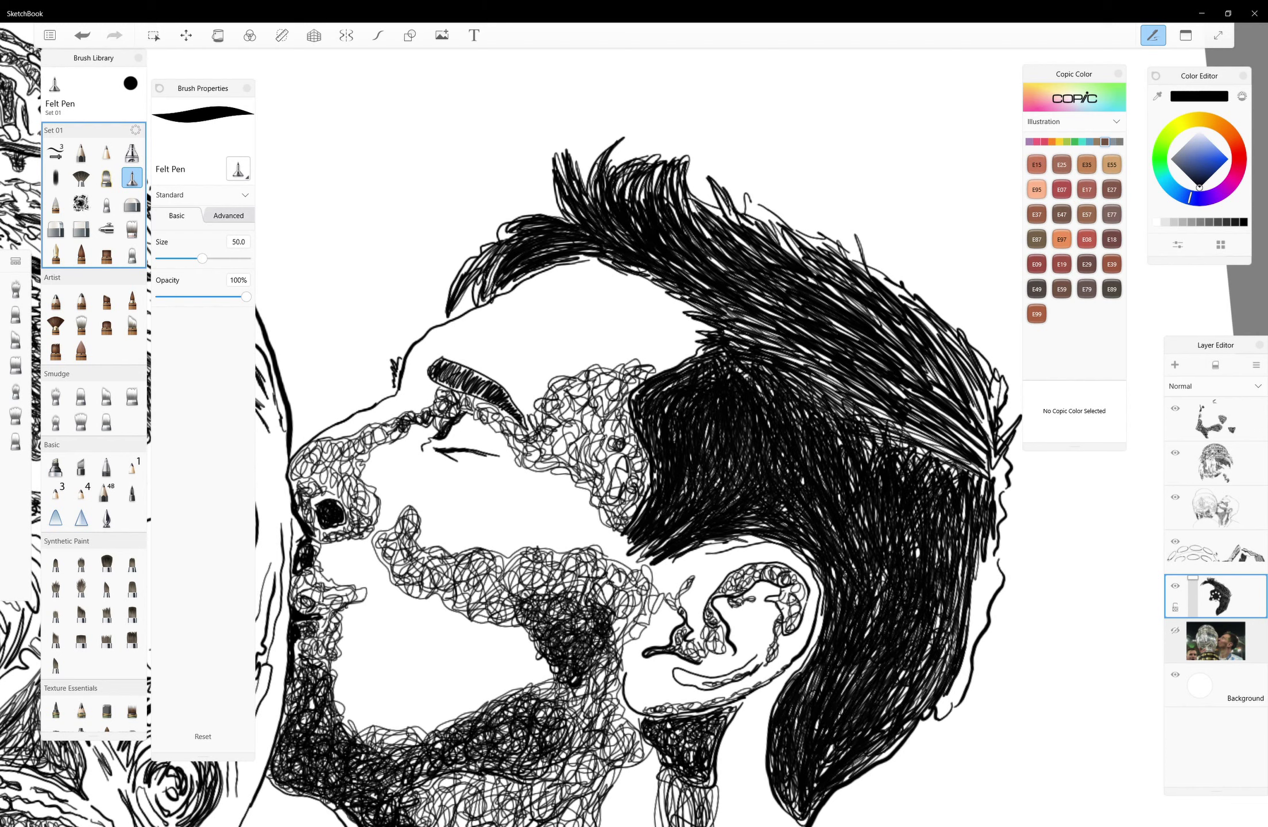
drag(787, 377, 824, 406)
drag(862, 418, 923, 468)
drag(940, 459, 966, 510)
drag(940, 663, 852, 773)
drag(934, 634, 891, 708)
drag(922, 506, 947, 614)
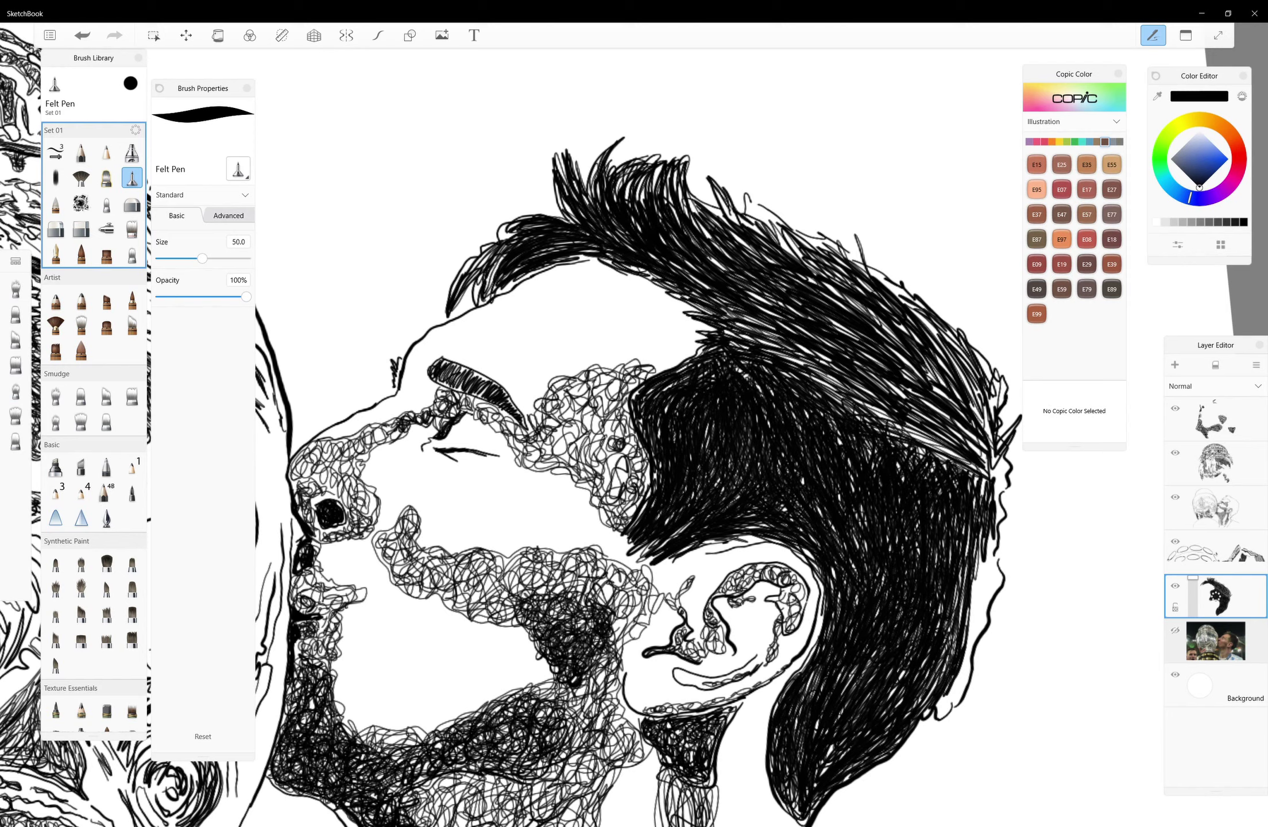
Hatch the upper and middle hair, add two final strokes, and fit the drawing to the screen
drag(985, 362, 1004, 400)
drag(886, 279, 989, 374)
drag(877, 416, 968, 474)
drag(849, 393, 943, 452)
drag(809, 374, 889, 398)
drag(770, 337, 831, 362)
drag(974, 438, 988, 466)
key(ctrl+0)
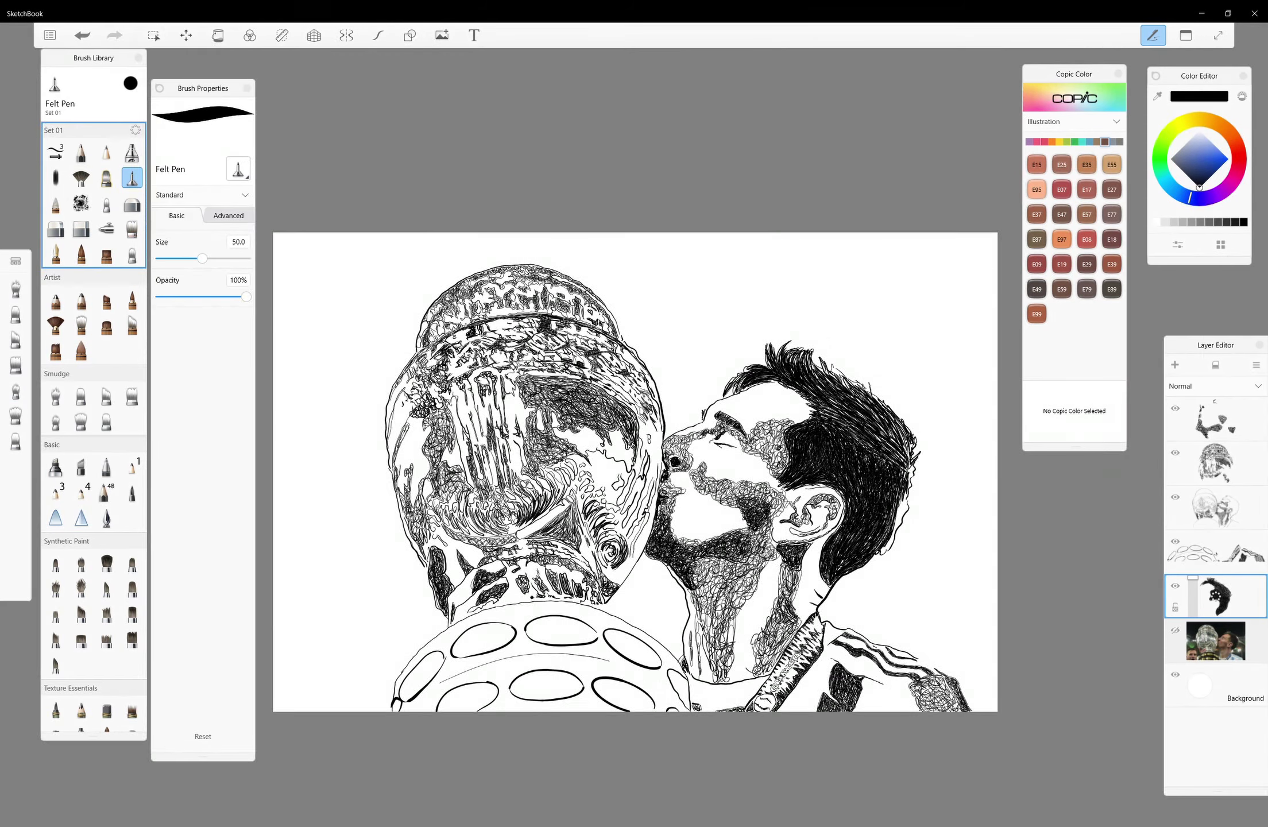
On a new empty layer, draw loose loop strokes around the hair
drag(635, 472, 671, 467)
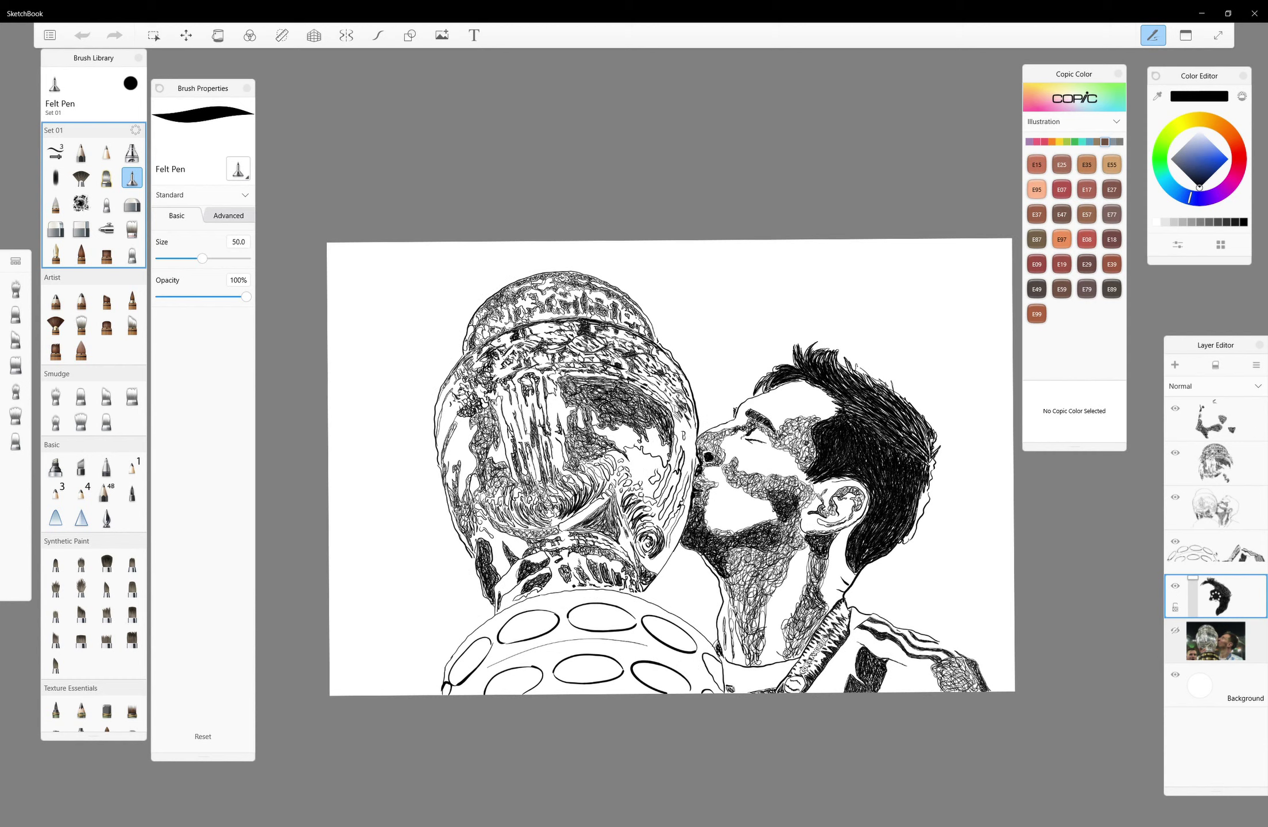
key(ctrl+l)
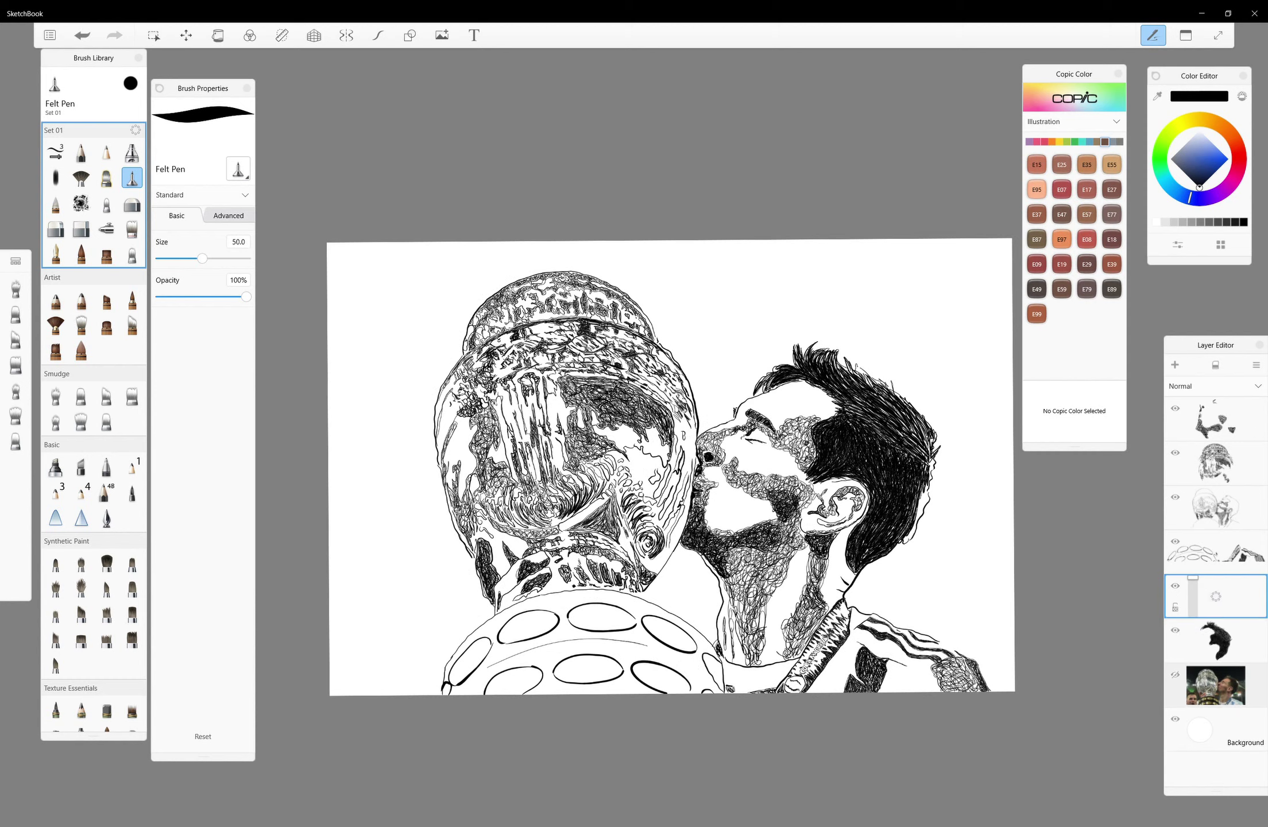
drag(934, 463, 942, 491)
drag(930, 426, 942, 460)
drag(879, 391, 896, 384)
drag(706, 339, 769, 367)
Draw looping strokes around the trophy, redoing the left loop and adding loops at its top-left and the neck
drag(951, 396, 896, 362)
drag(796, 322, 672, 353)
drag(669, 290, 594, 270)
mouse_move(471, 364)
mouse_down()
mouse_move(368, 287)
mouse_move(425, 411)
mouse_up()
key(ctrl+z)
Try thick loops and curves at the trophy's lower left, undoing the unwanted attempts
key(ctrl+z)
mouse_move(448, 488)
mouse_down()
mouse_move(440, 525)
mouse_move(454, 626)
mouse_up()
drag(491, 293, 427, 259)
drag(960, 523, 910, 629)
drag(463, 364, 411, 374)
drag(443, 477, 402, 583)
key(ctrl+z)
drag(376, 493, 424, 578)
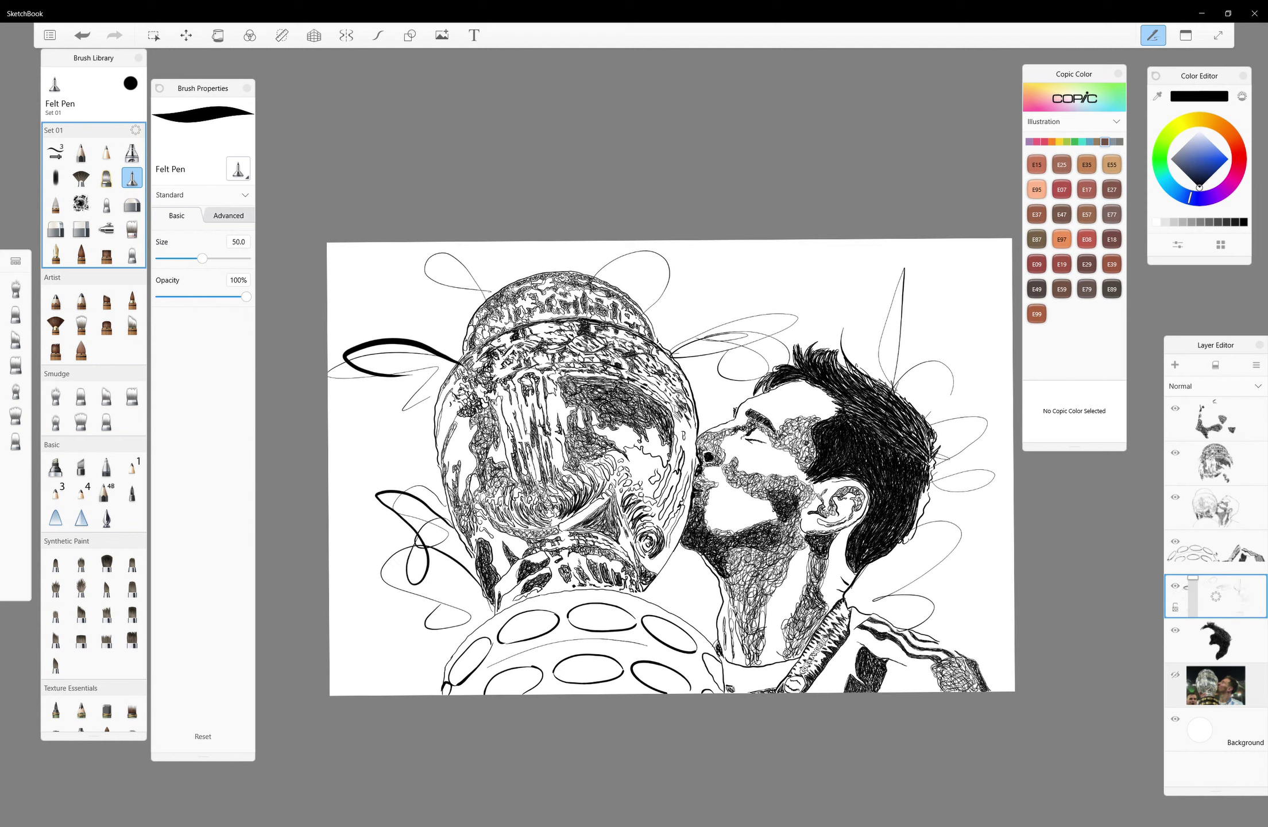
key(ctrl+z)
drag(457, 516, 413, 605)
key(ctrl+z)
key(ctrl+z)
key(ctrl+z)
key(ctrl+z)
key(ctrl+z)
key(ctrl+z)
key(ctrl+z)
Draw bold black arcs at the trophy's upper left, above the head, and right of the neck
drag(487, 319, 345, 304)
drag(769, 296, 879, 368)
drag(1008, 517, 910, 537)
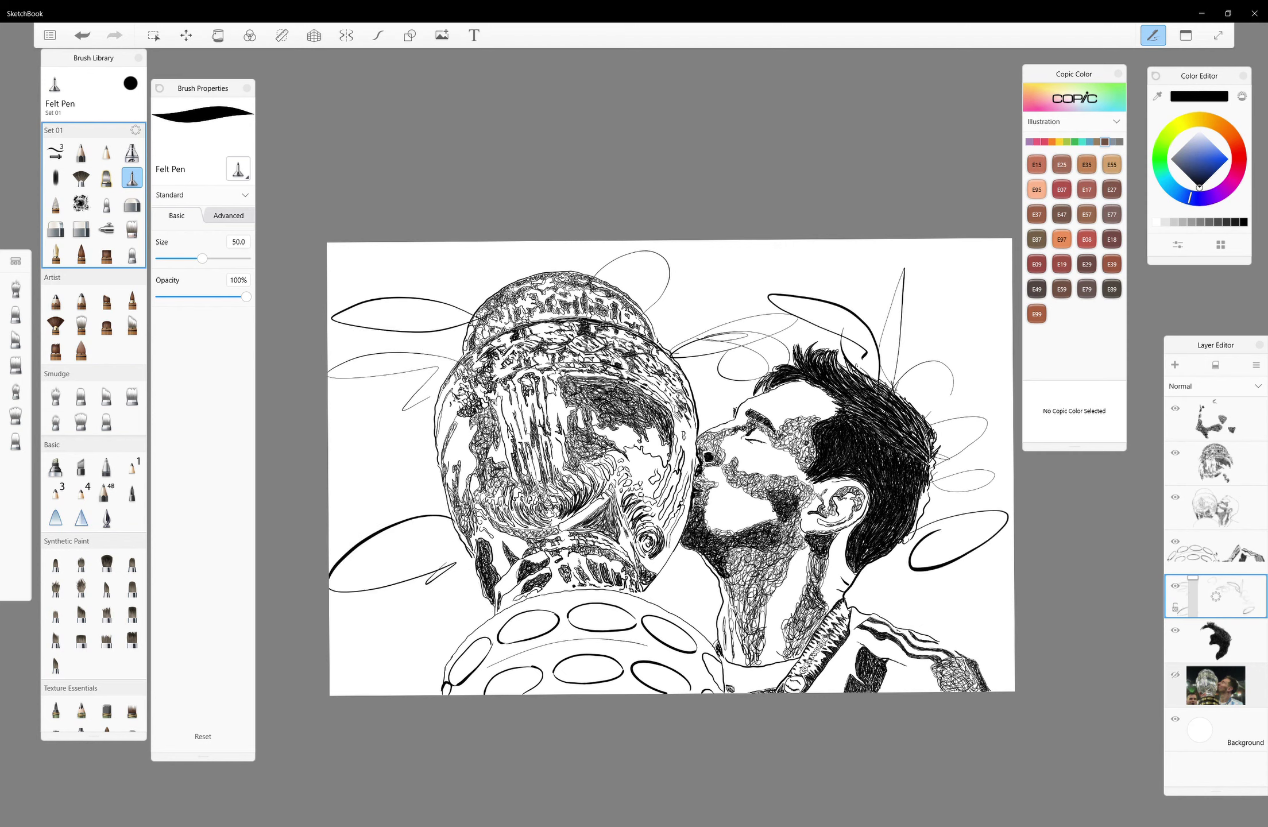
click(1216, 507)
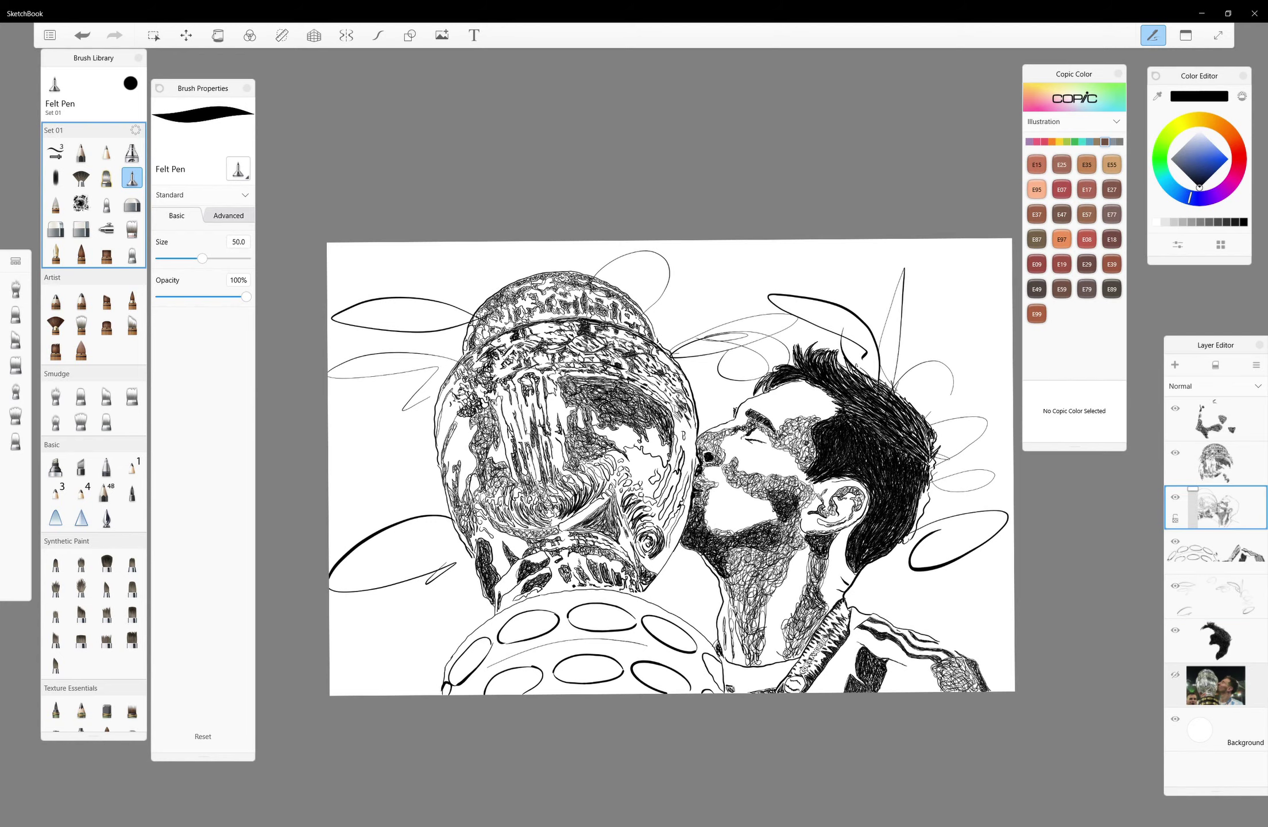
Show the reference photo, make the plaque ellipses layer active, and zoom in on the plaques
scroll(667, 402, up, 5)
click(1175, 674)
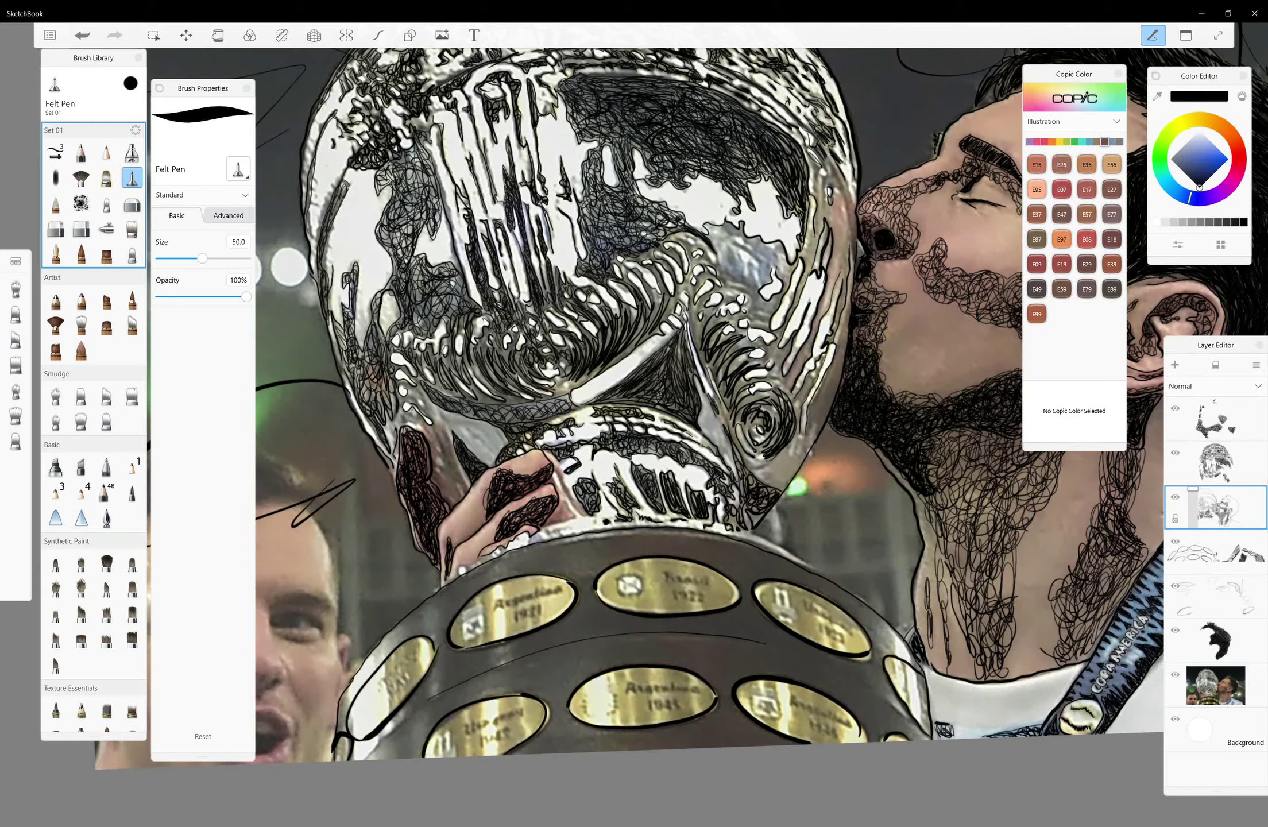
scroll(542, 586, up, 2)
click(1217, 551)
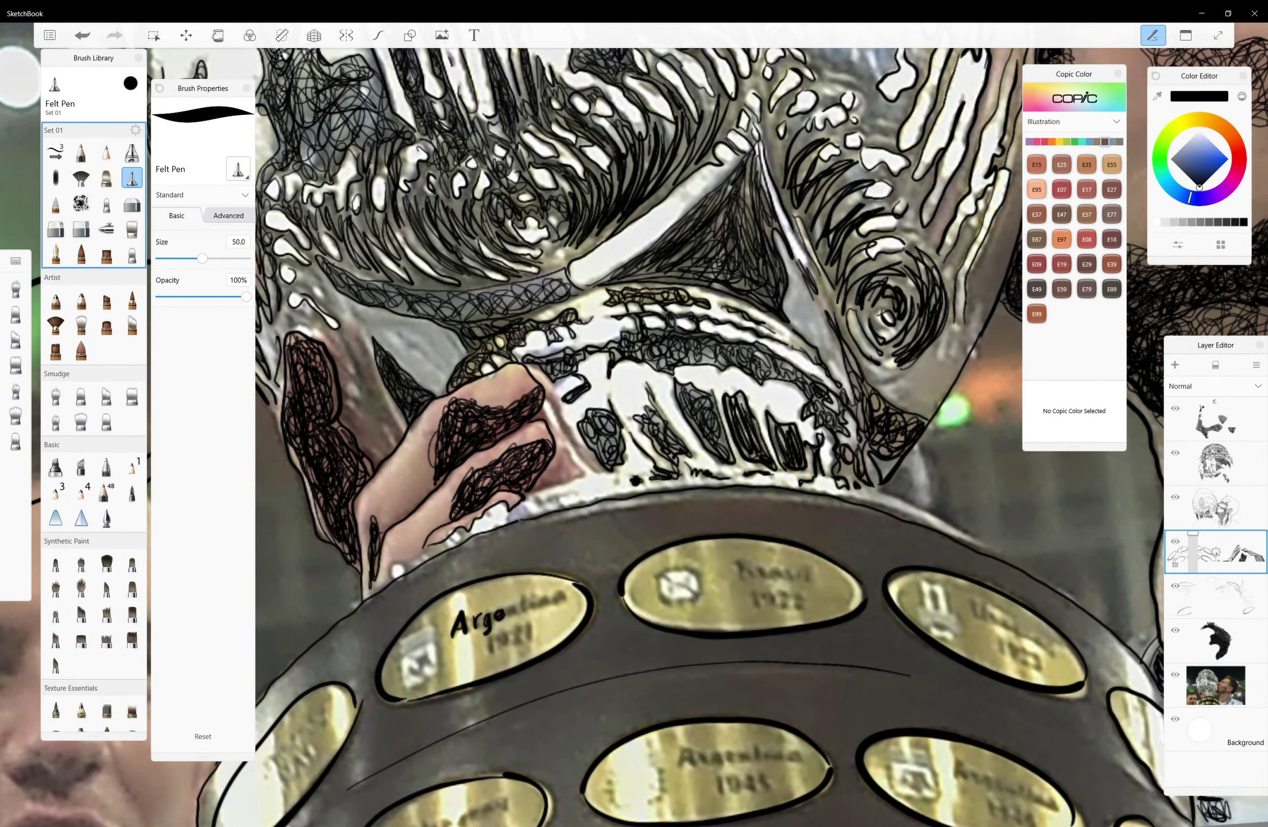
scroll(500, 615, up, 2)
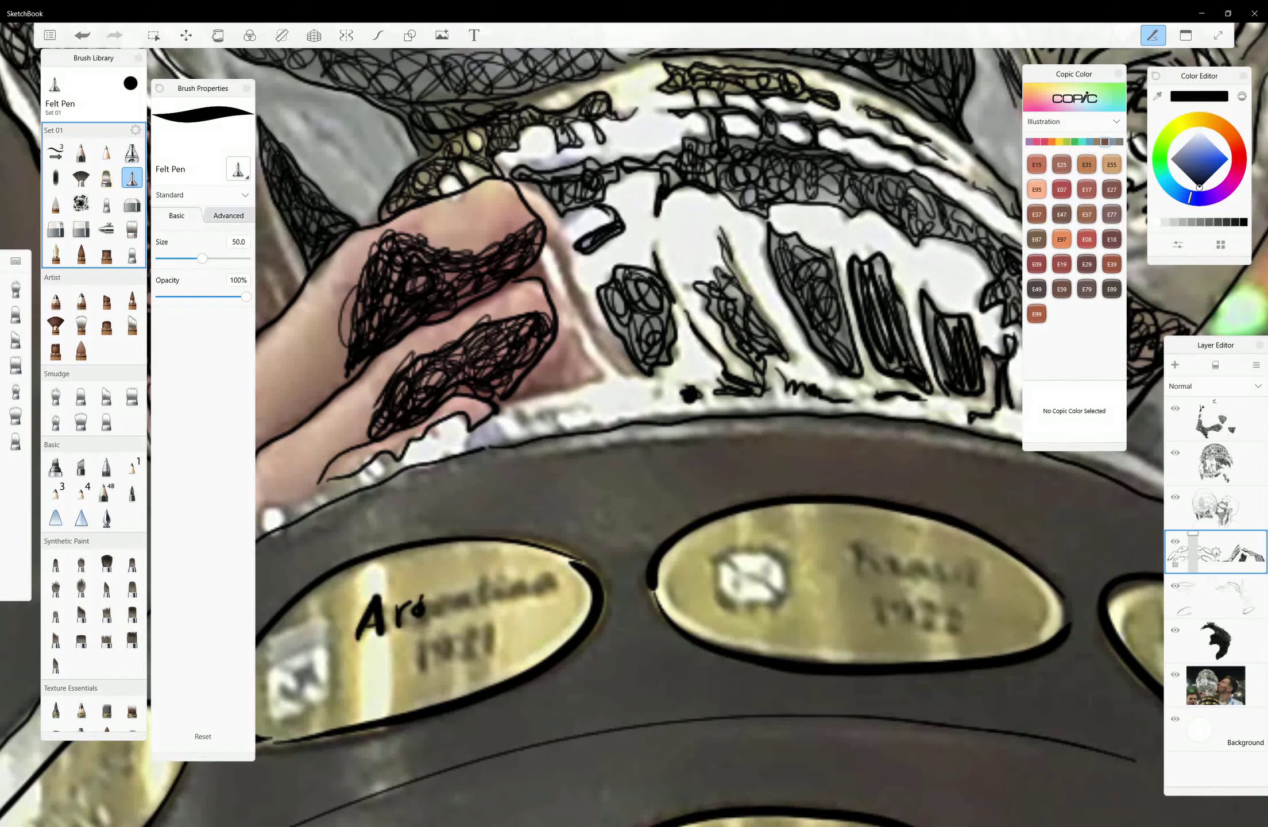
Replace the misdrawn letters with "Argentina 1981" on the left plaque in black felt pen
key(ctrl+z)
key(ctrl+z)
key(ctrl+z)
key(ctrl+z)
drag(434, 611, 449, 607)
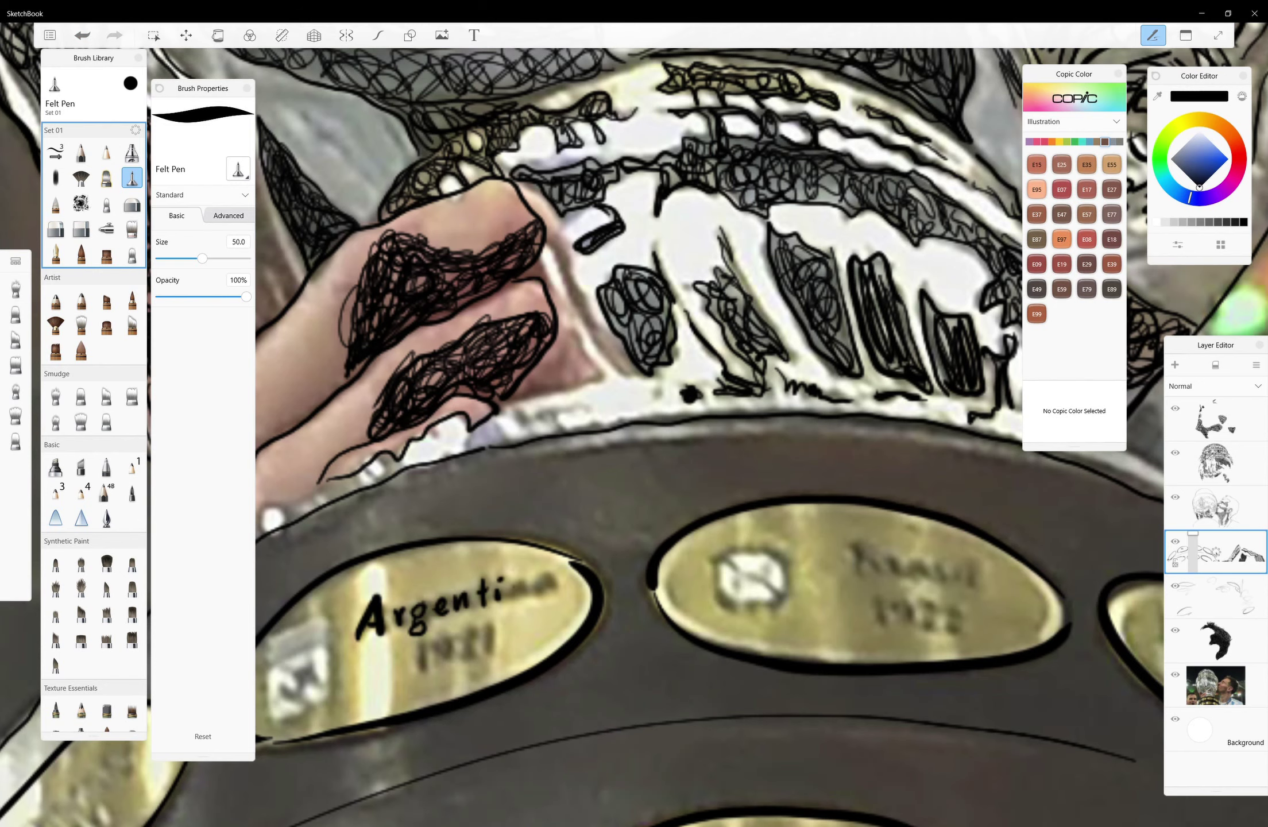
mouse_move(454, 632)
mouse_down()
mouse_move(440, 667)
mouse_move(462, 654)
mouse_up()
drag(491, 626, 485, 655)
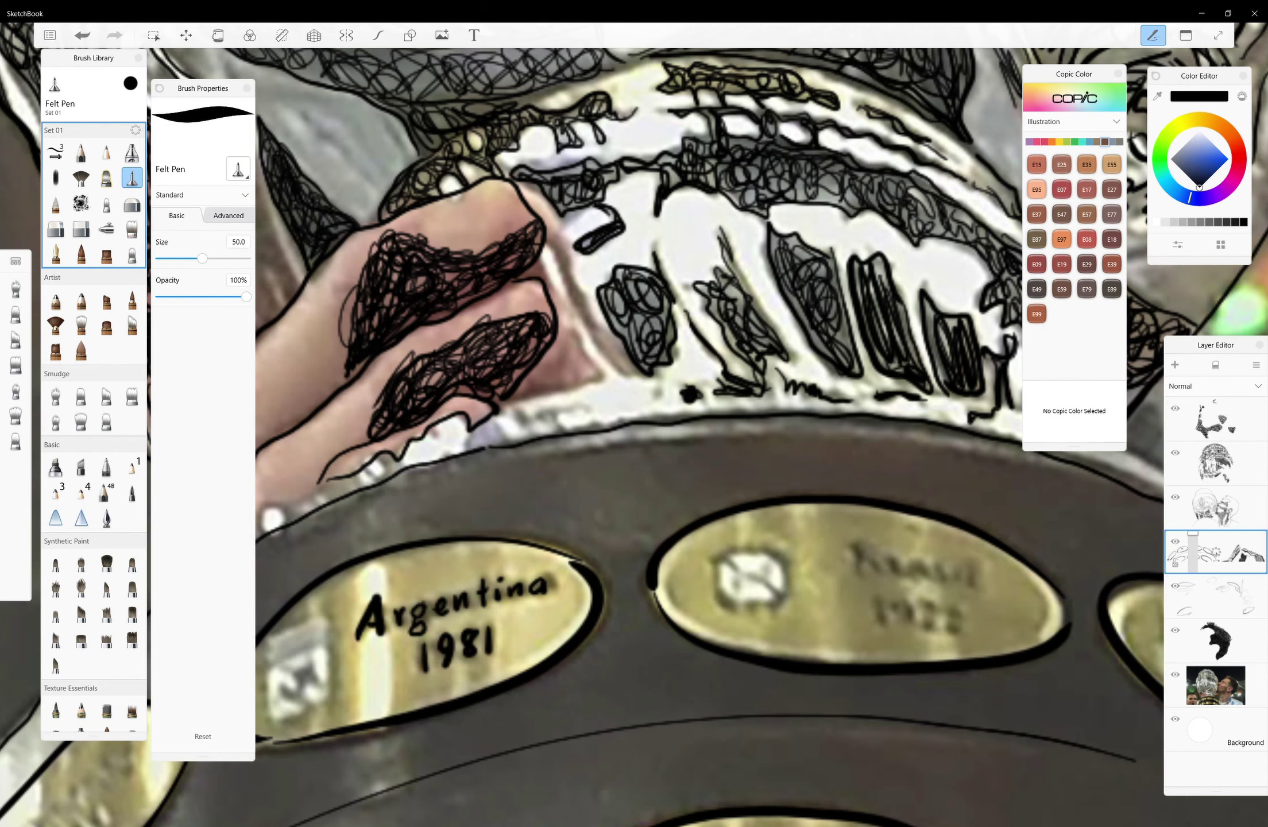
scroll(631, 402, down, 3)
scroll(631, 402, up, 2)
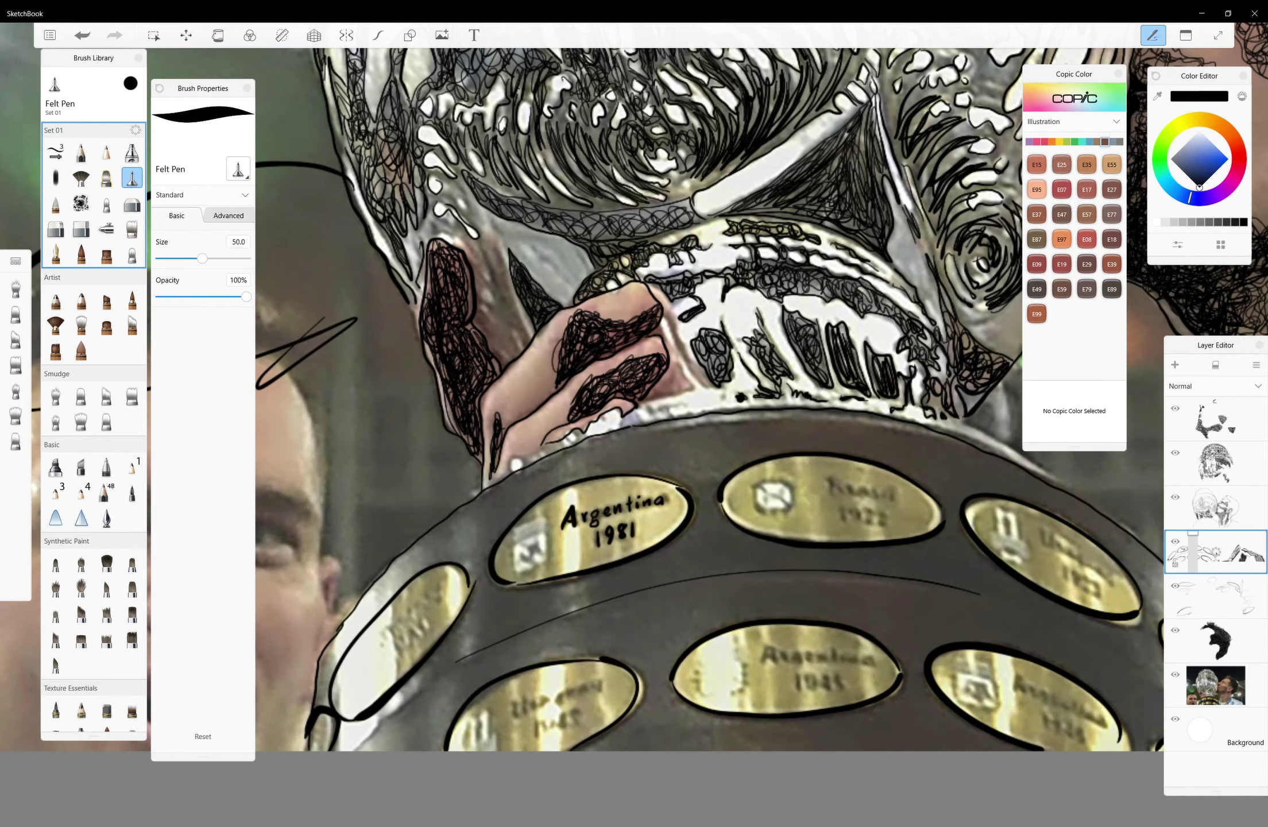
Draw the first scribble shading across the trophy base and along its lower edge
scroll(632, 402, down, 1)
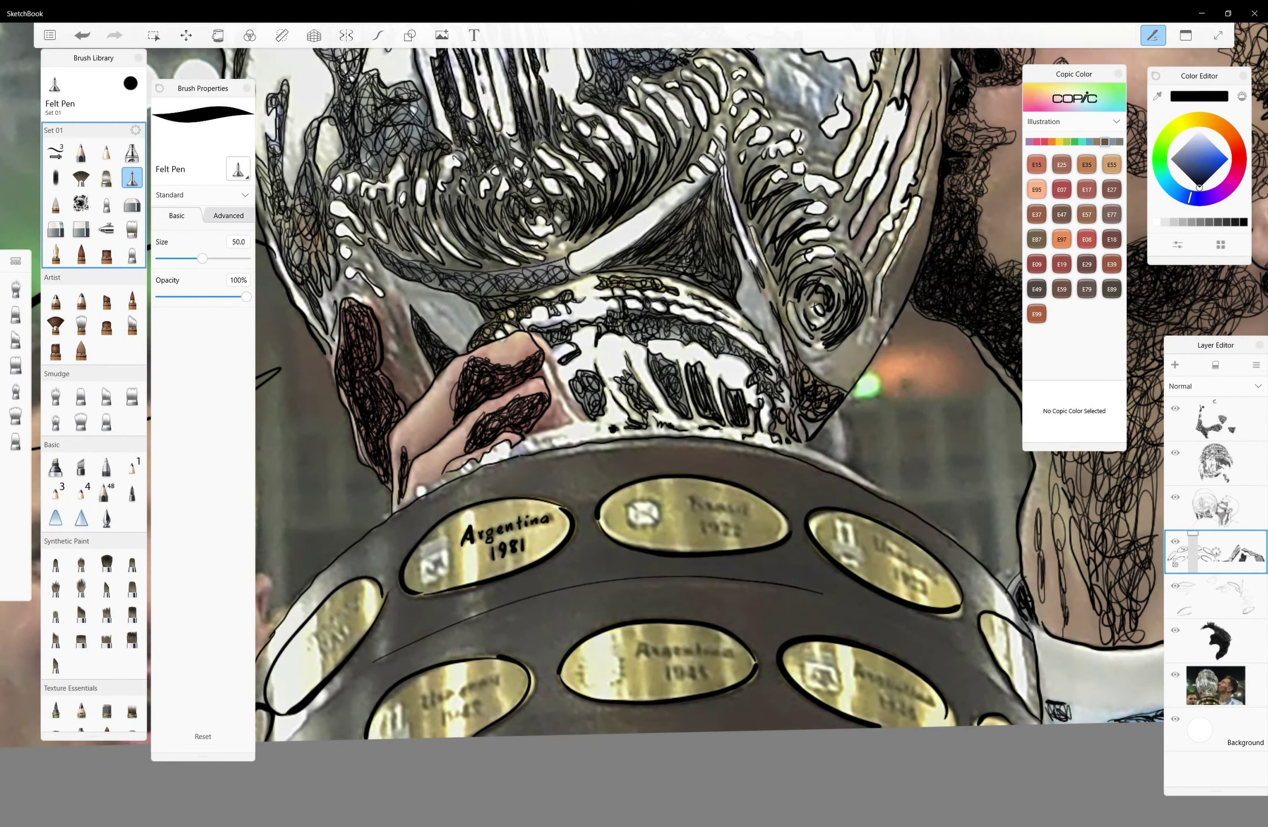
scroll(632, 402, down, 1)
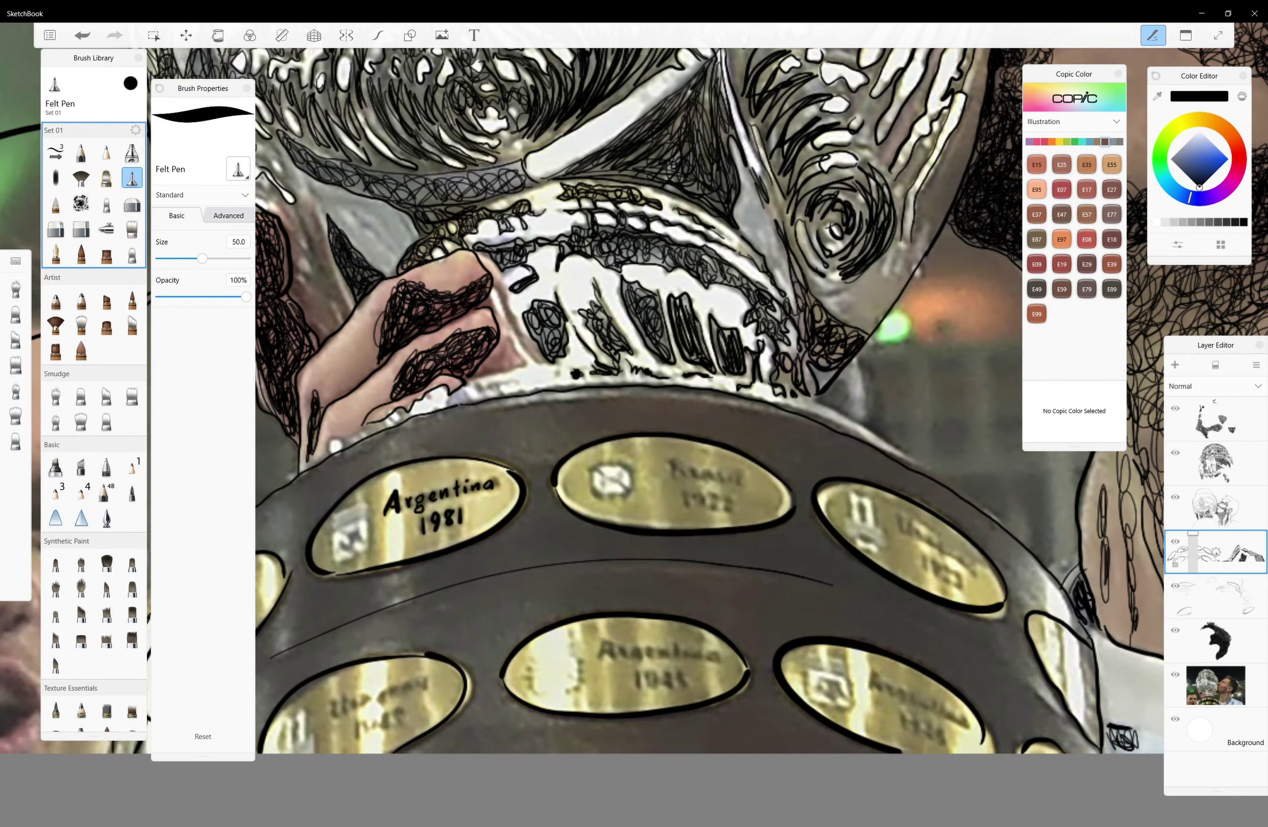
scroll(632, 402, down, 2)
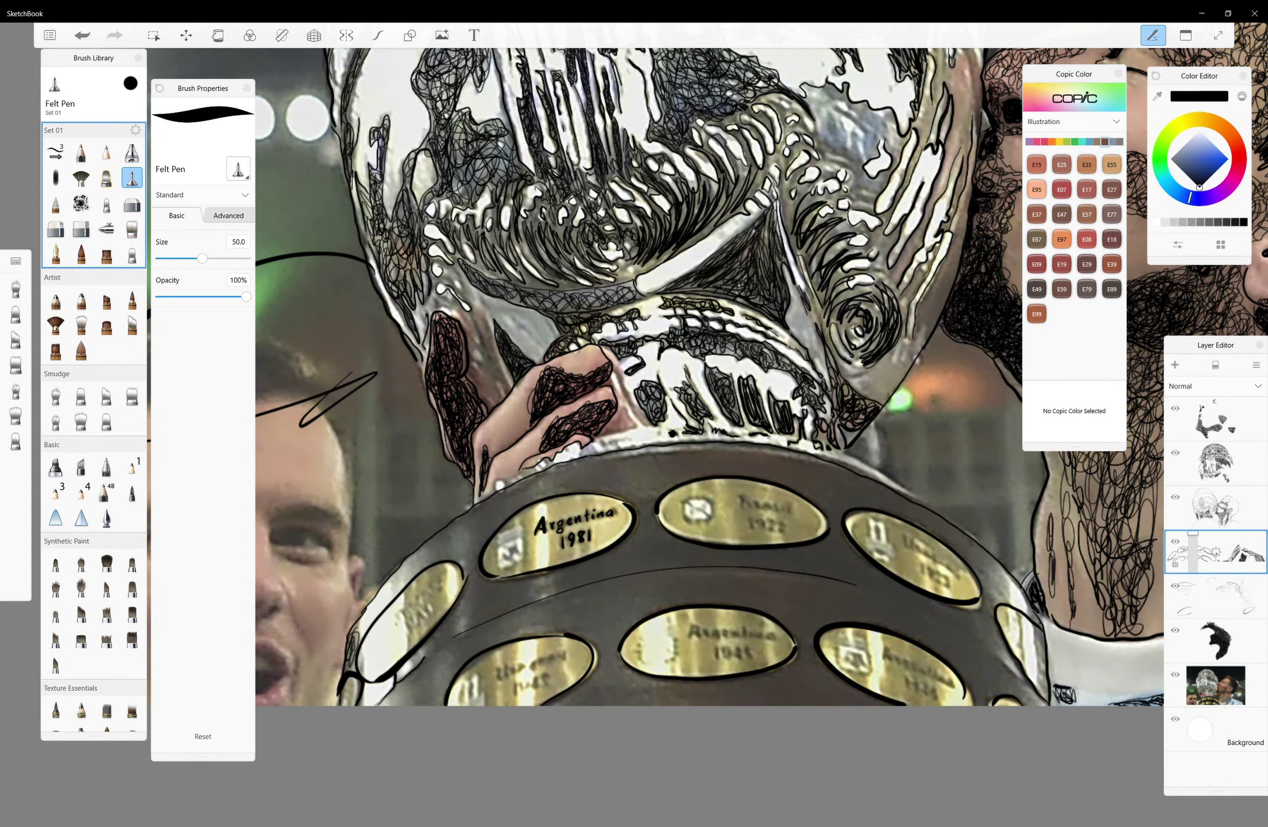
mouse_move(402, 698)
mouse_down()
mouse_move(453, 649)
mouse_move(615, 598)
mouse_move(609, 689)
mouse_move(575, 603)
mouse_move(704, 574)
mouse_move(580, 701)
mouse_move(798, 681)
mouse_move(833, 690)
mouse_move(759, 588)
mouse_move(701, 574)
mouse_move(870, 632)
mouse_up()
mouse_move(798, 603)
mouse_down()
mouse_move(980, 651)
mouse_move(873, 592)
mouse_move(964, 666)
mouse_up()
mouse_move(770, 686)
mouse_down()
mouse_move(597, 692)
mouse_move(511, 620)
mouse_up()
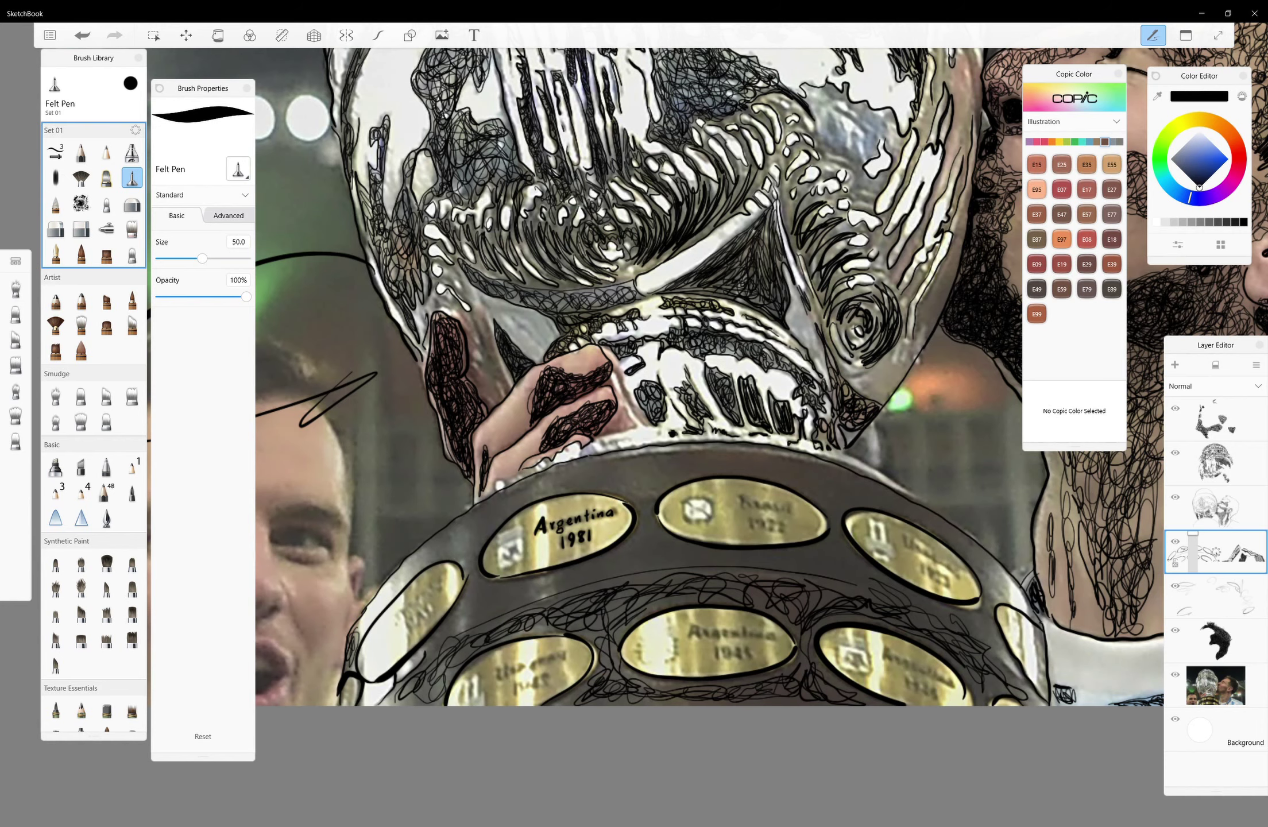
Build up the scribble shading from the lower trophy base upward
mouse_move(632, 402)
mouse_down()
mouse_move(747, 517)
mouse_move(643, 608)
mouse_up()
drag(712, 568, 568, 810)
mouse_move(575, 661)
mouse_down()
mouse_move(638, 522)
mouse_move(695, 505)
mouse_up()
mouse_move(666, 724)
mouse_down()
mouse_move(678, 643)
mouse_move(586, 632)
mouse_move(626, 477)
mouse_up()
drag(614, 597, 655, 466)
mouse_move(626, 545)
mouse_down()
mouse_move(663, 445)
mouse_move(733, 388)
mouse_up()
mouse_move(655, 468)
mouse_down()
mouse_move(804, 299)
mouse_move(723, 440)
mouse_move(657, 474)
mouse_up()
Shade the dark band between the plaques and the base's upper part with dense scribbles
drag(629, 525, 775, 344)
drag(752, 402, 833, 293)
mouse_move(793, 339)
mouse_down()
mouse_move(896, 256)
mouse_move(758, 460)
mouse_move(727, 589)
mouse_move(609, 641)
mouse_up()
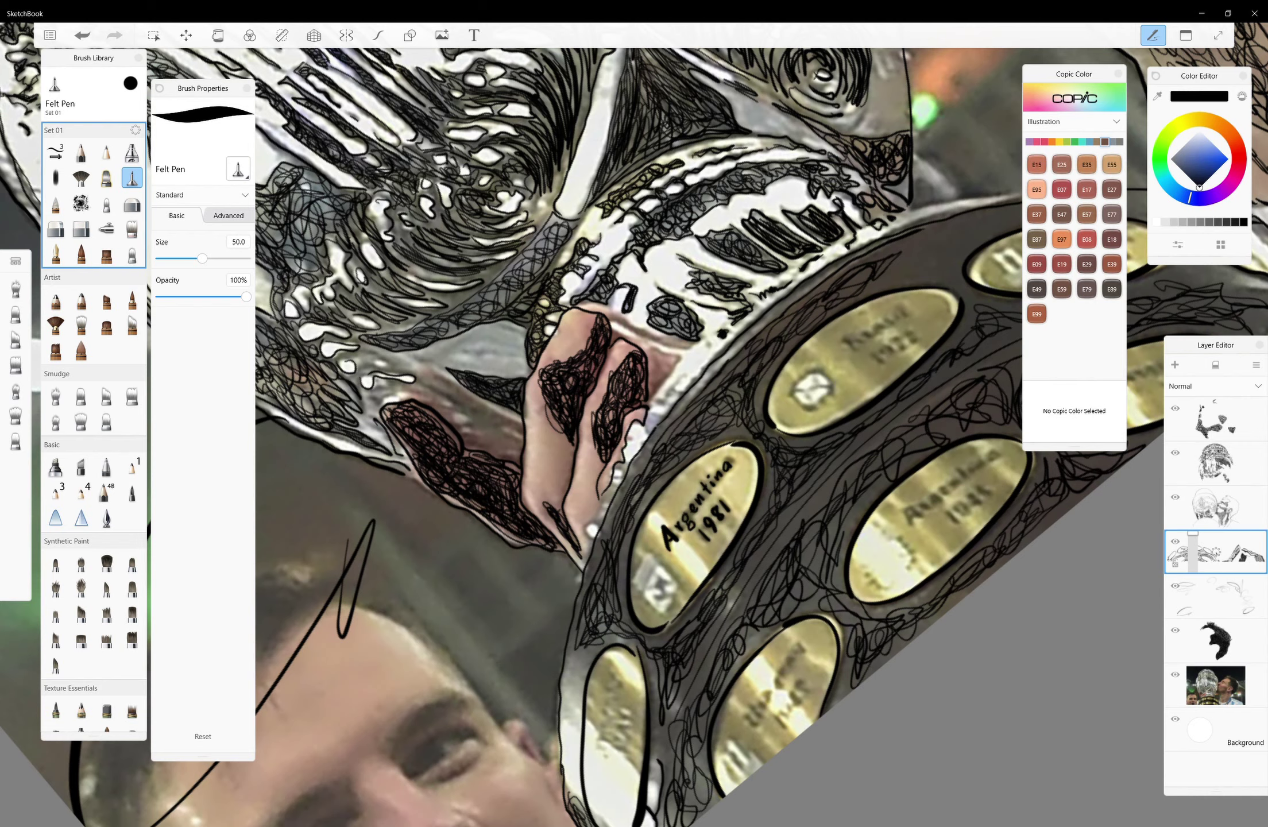
mouse_move(884, 272)
mouse_down()
mouse_move(948, 258)
mouse_move(953, 233)
mouse_up()
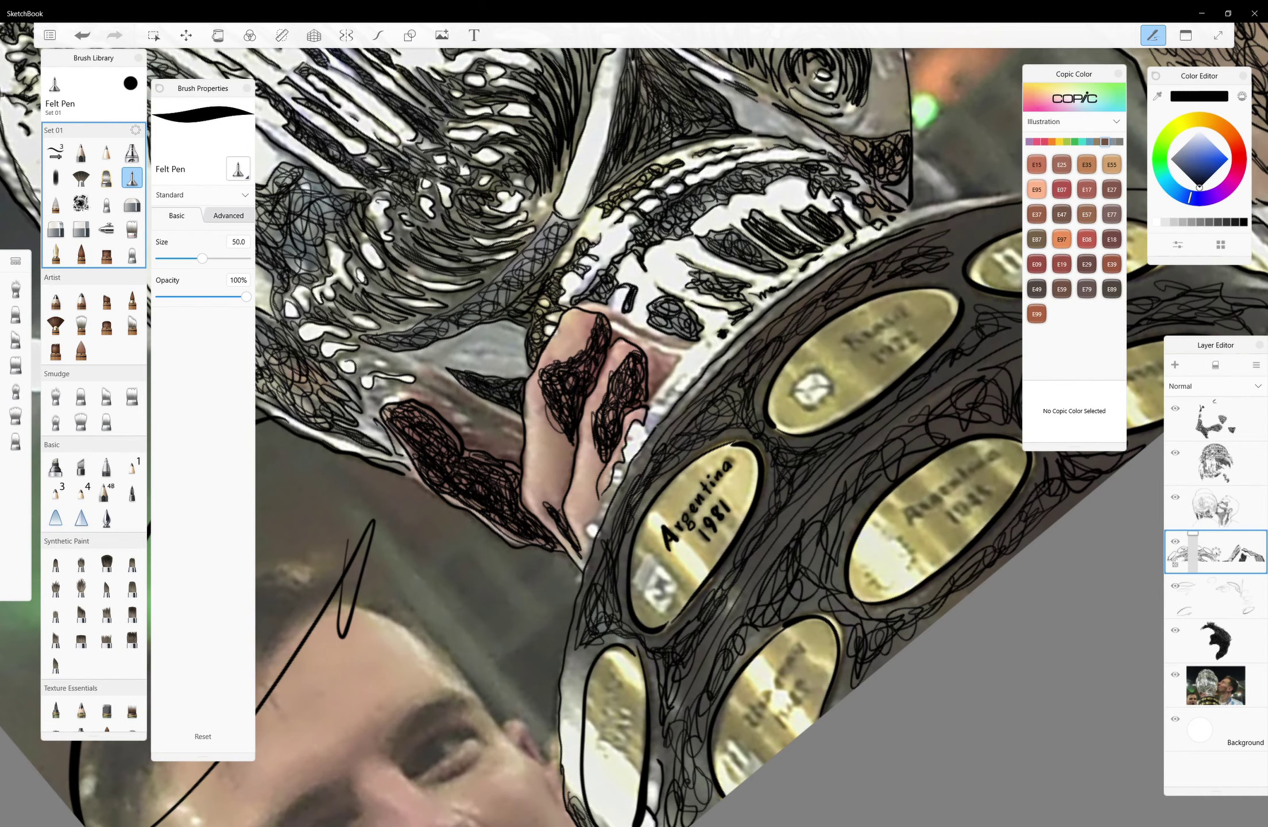
drag(695, 500, 471, 695)
drag(640, 402, 747, 339)
drag(687, 399, 796, 327)
drag(796, 324, 899, 301)
mouse_move(730, 362)
mouse_down()
mouse_move(868, 307)
mouse_move(629, 440)
mouse_move(853, 422)
mouse_move(970, 368)
mouse_move(741, 482)
mouse_up()
Scribble-shade around the lower plaques and the Argentina 1981 plaque, filling remaining gaps
drag(816, 456, 686, 598)
drag(784, 503, 620, 678)
drag(735, 516, 600, 747)
mouse_move(706, 592)
mouse_down()
mouse_move(623, 758)
mouse_move(554, 807)
mouse_up()
drag(706, 787, 833, 586)
drag(919, 557, 753, 753)
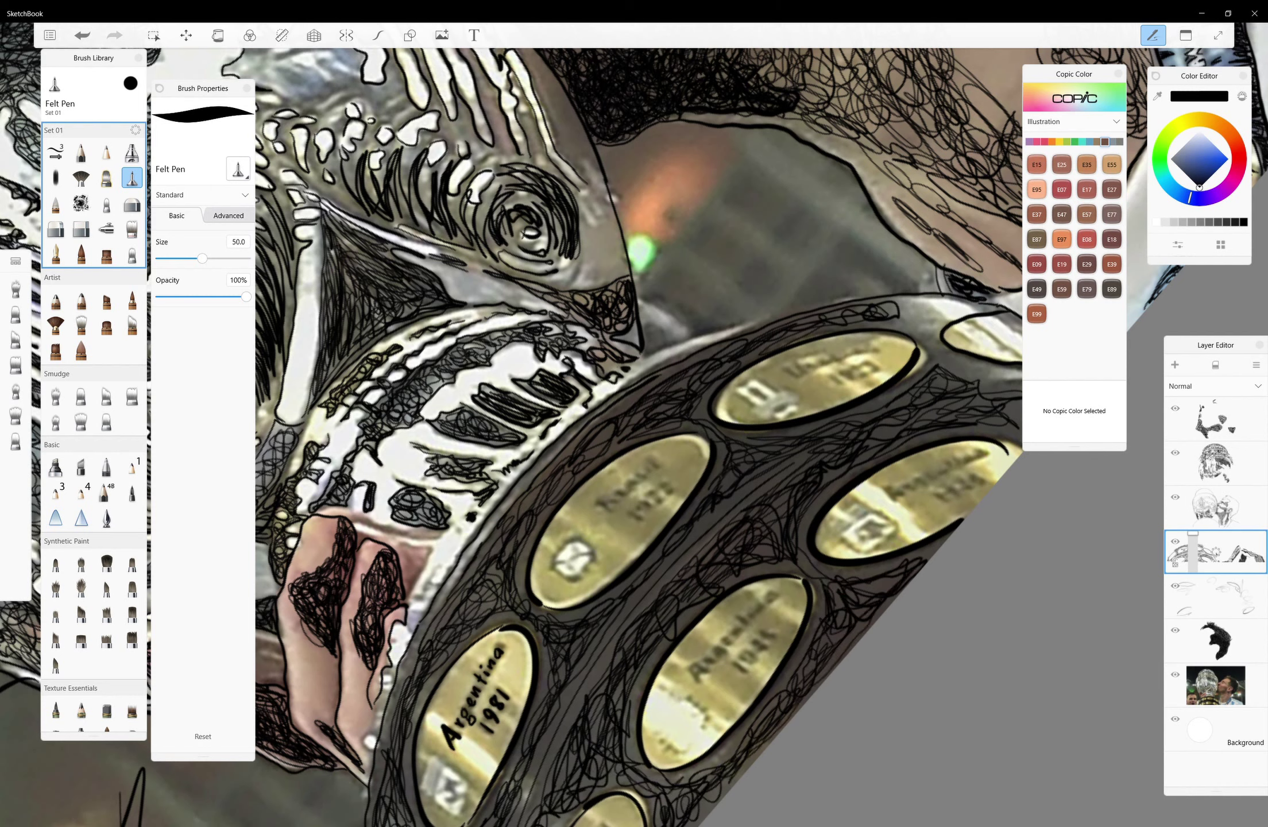
drag(816, 500, 976, 411)
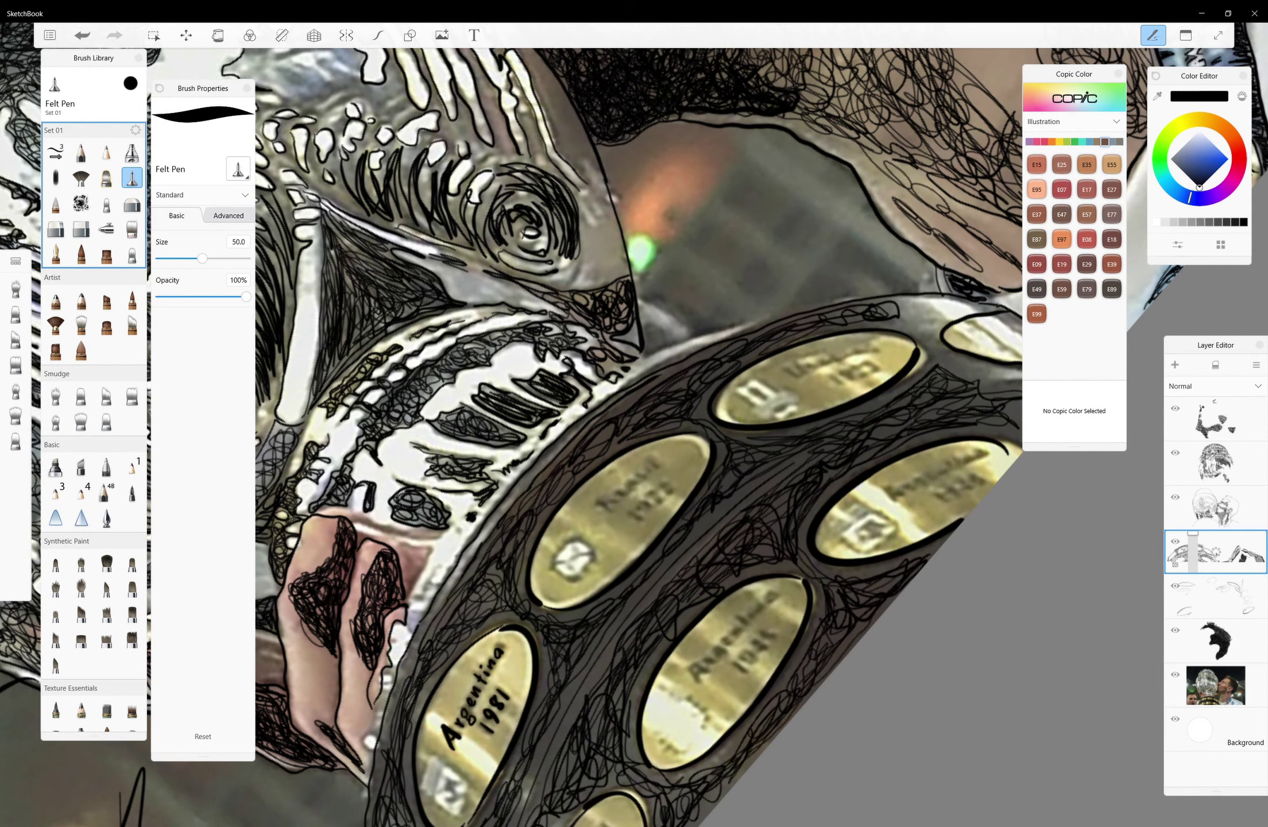
Darken the base further, remove the long stray stroke, and zoom back out
scroll(632, 425, down, 3)
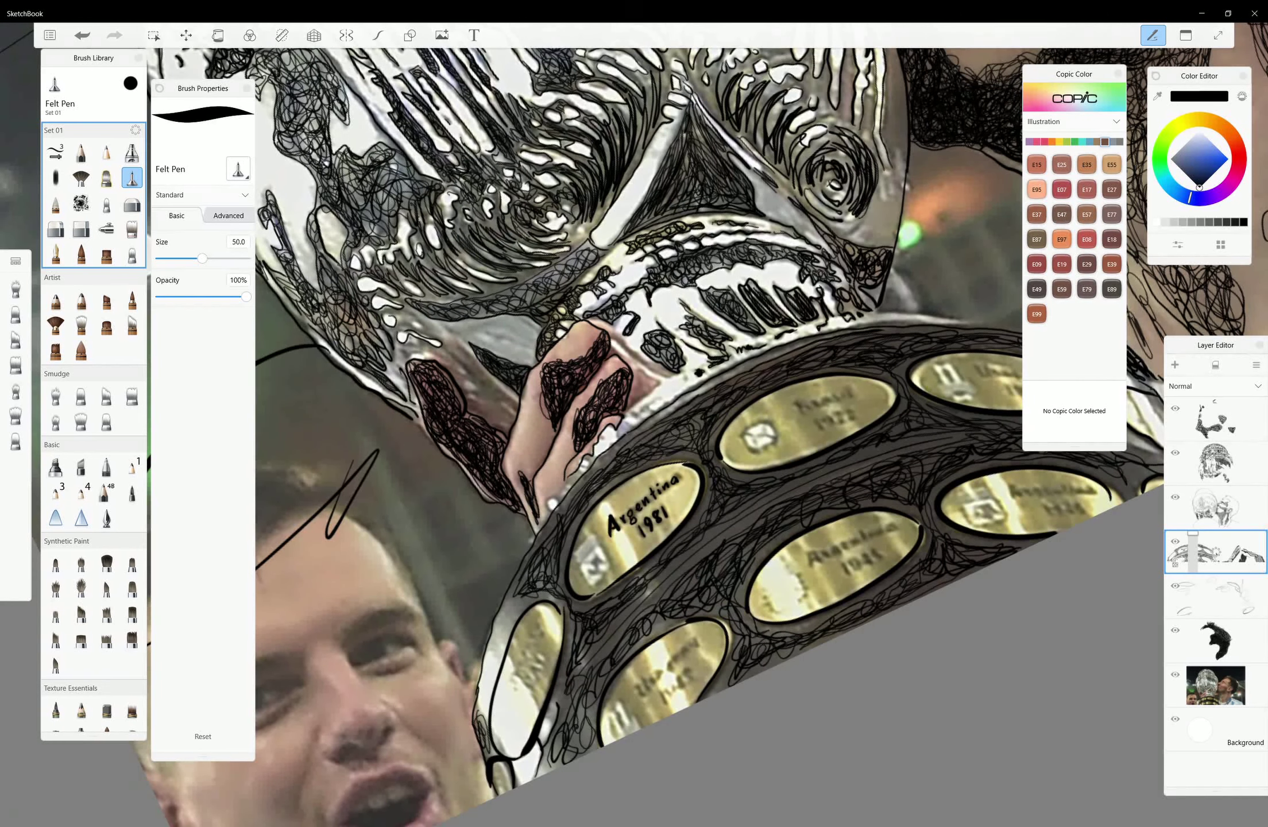
drag(638, 582, 658, 564)
mouse_move(596, 674)
mouse_down()
mouse_move(569, 743)
mouse_move(680, 568)
mouse_move(827, 483)
mouse_move(951, 439)
mouse_up()
key(ctrl+z)
scroll(632, 425, down, 5)
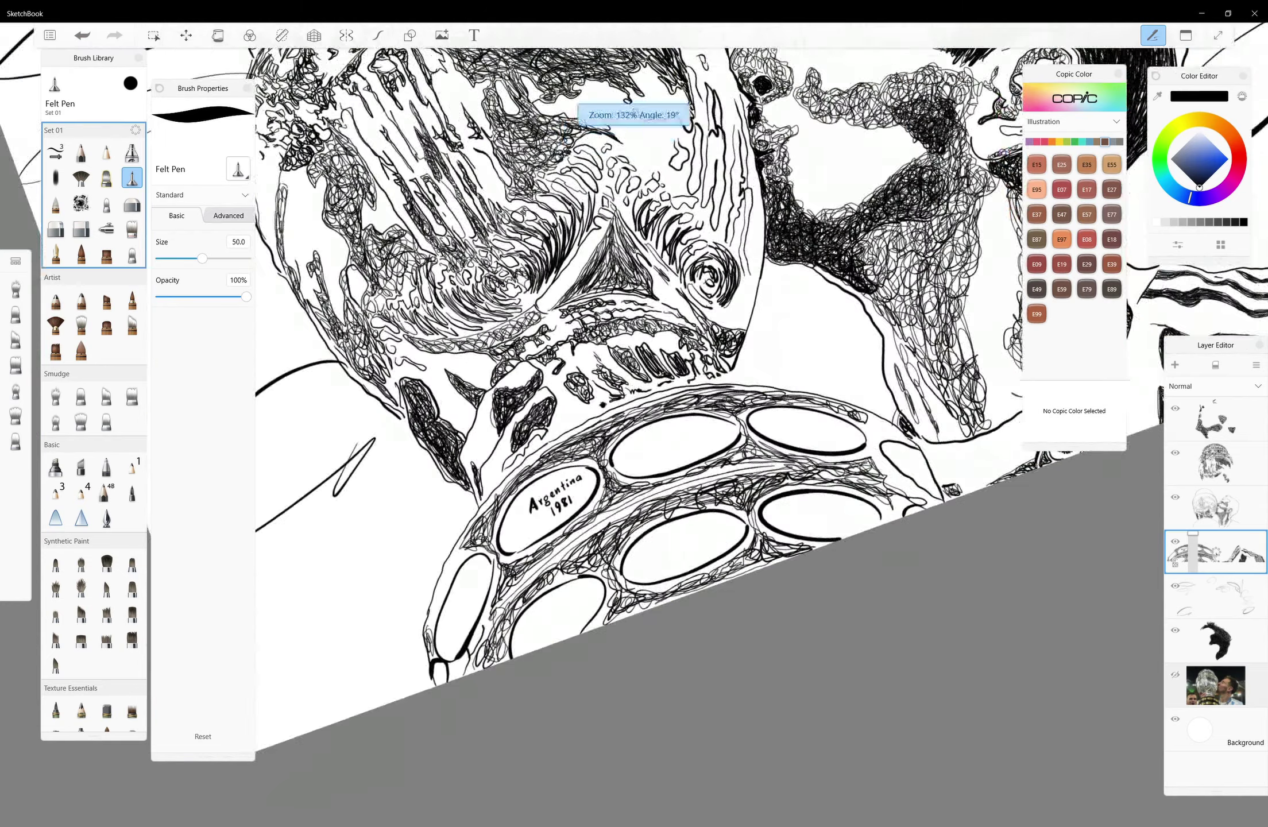
Add a new layer and set up a Soft Airbrush in Copic B12 Ice Blue at size about 438
key(ctrl+l)
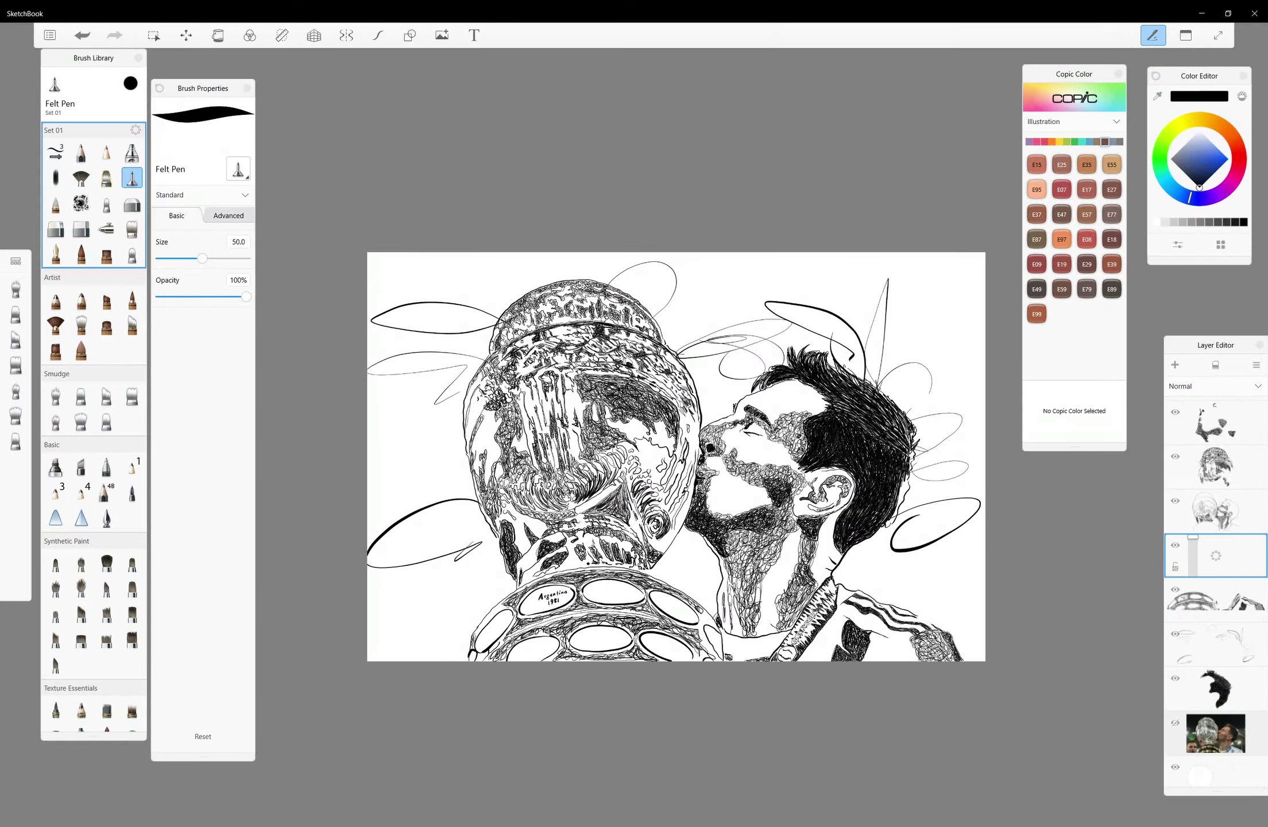
click(107, 228)
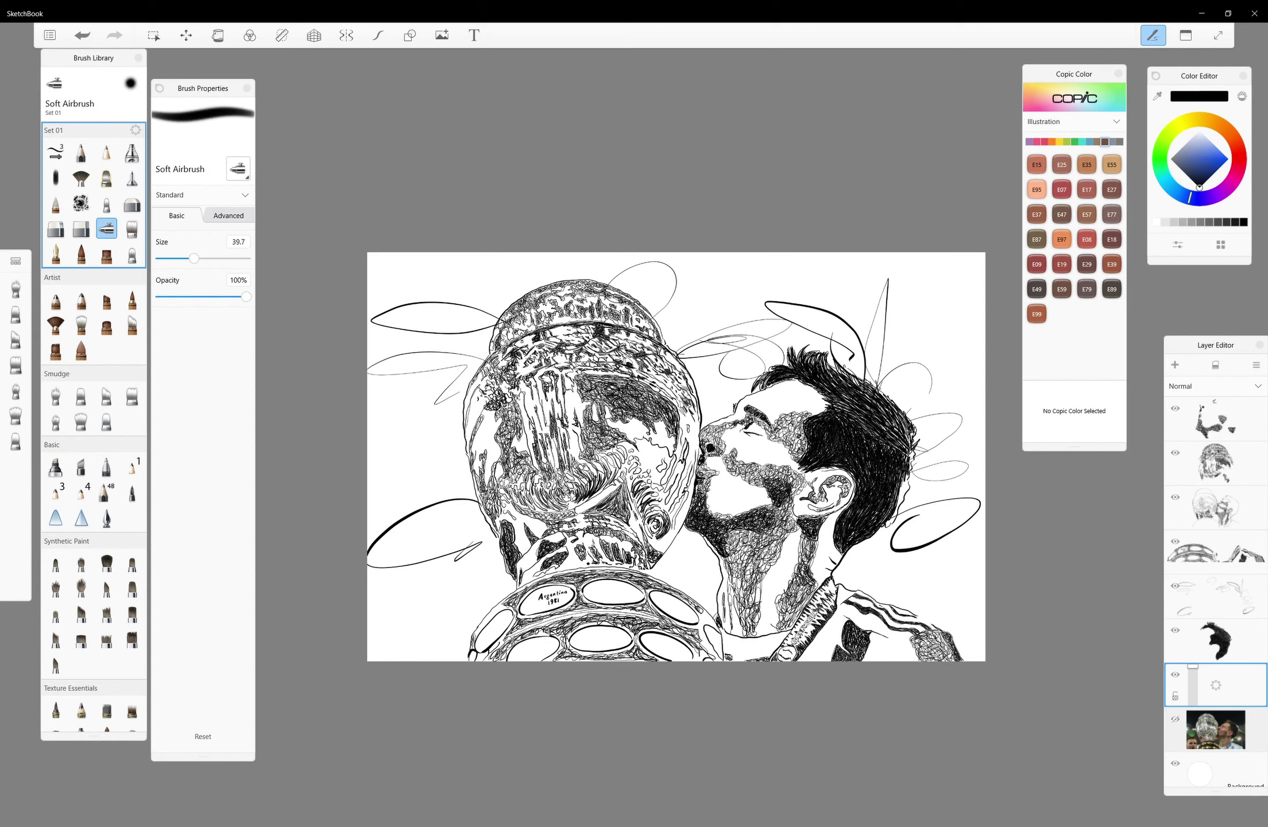
click(1090, 142)
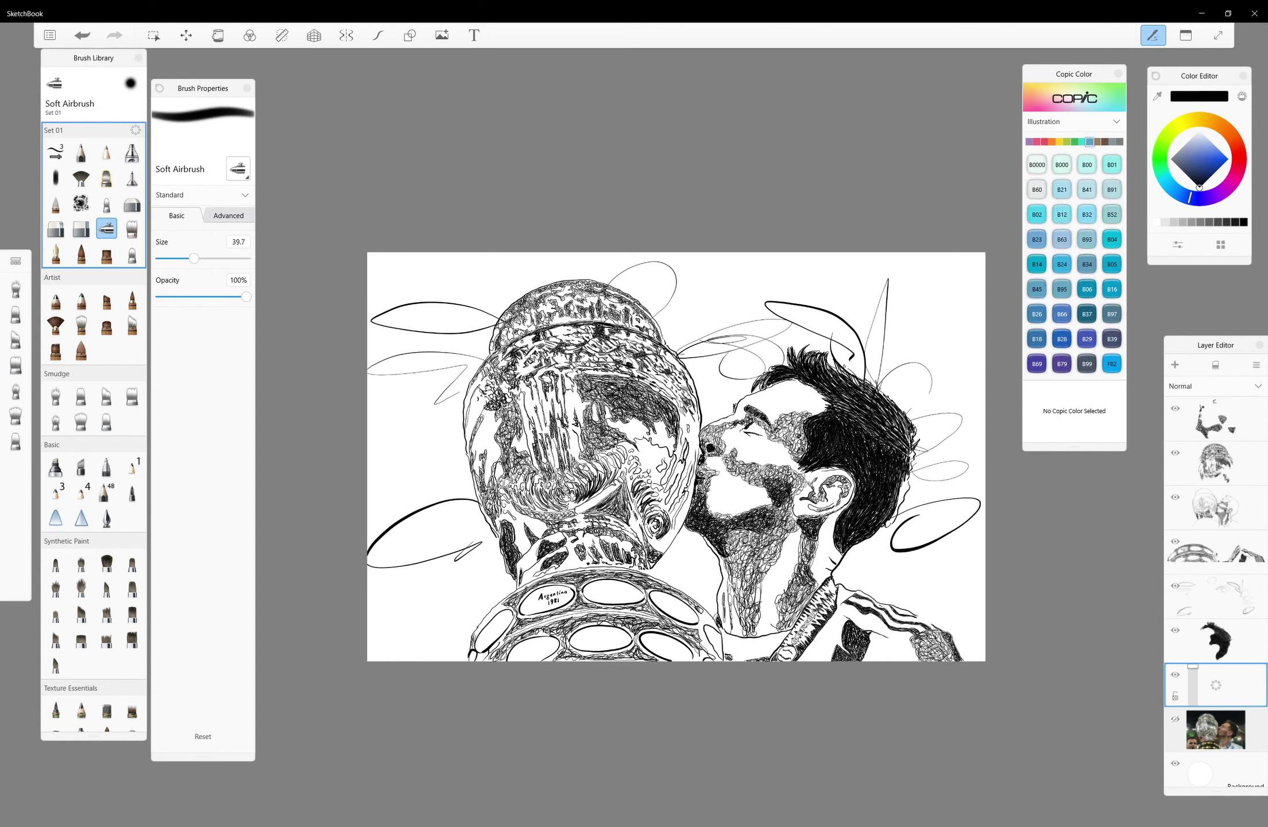
click(1062, 214)
click(82, 35)
drag(197, 258, 242, 258)
Spray ice blue across the background, redoing the fill along the left, top, right and bottom
drag(686, 580, 727, 506)
mouse_move(690, 575)
mouse_down()
mouse_move(488, 603)
mouse_move(402, 402)
mouse_move(747, 316)
mouse_move(919, 517)
mouse_move(947, 620)
mouse_move(413, 345)
mouse_move(919, 402)
mouse_move(948, 632)
mouse_up()
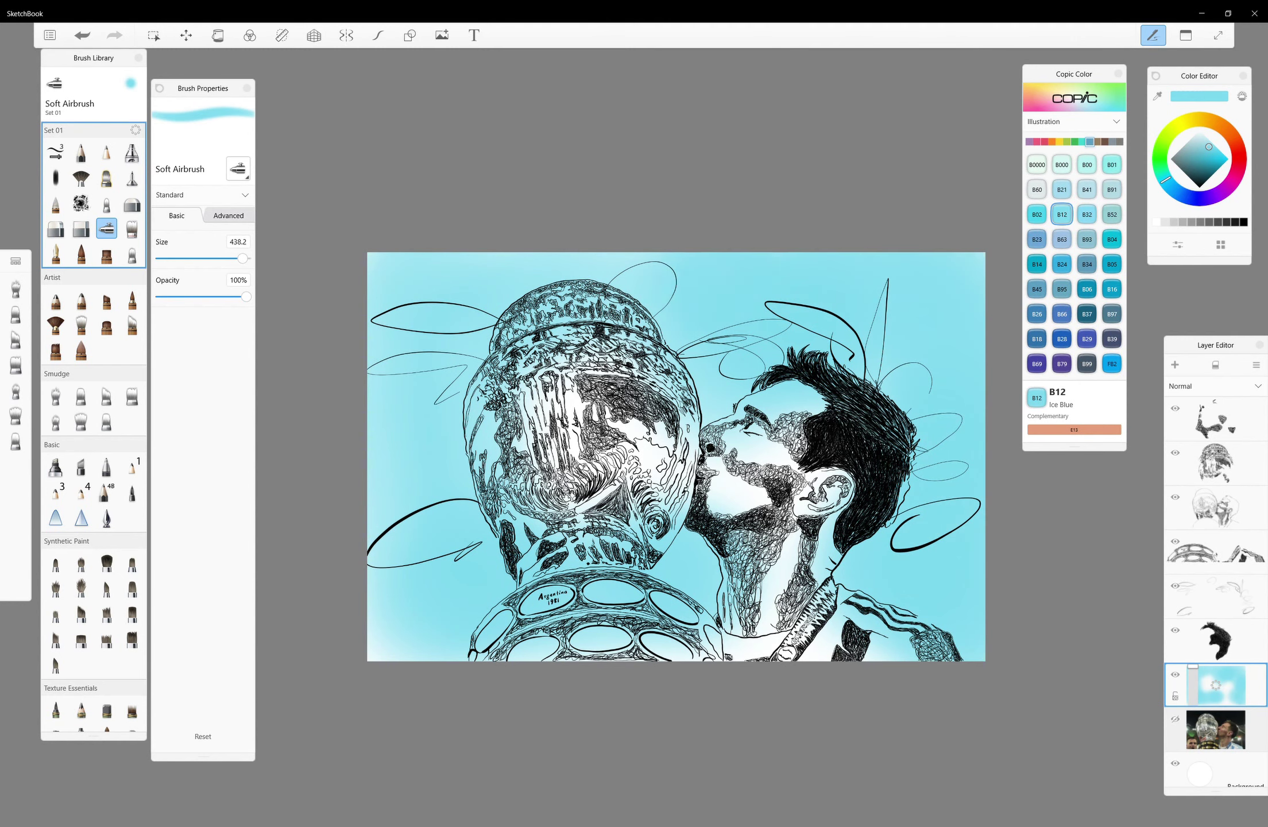
key(ctrl+z)
mouse_move(505, 620)
mouse_down()
mouse_move(402, 632)
mouse_move(459, 546)
mouse_move(546, 316)
mouse_move(832, 345)
mouse_move(919, 631)
mouse_up()
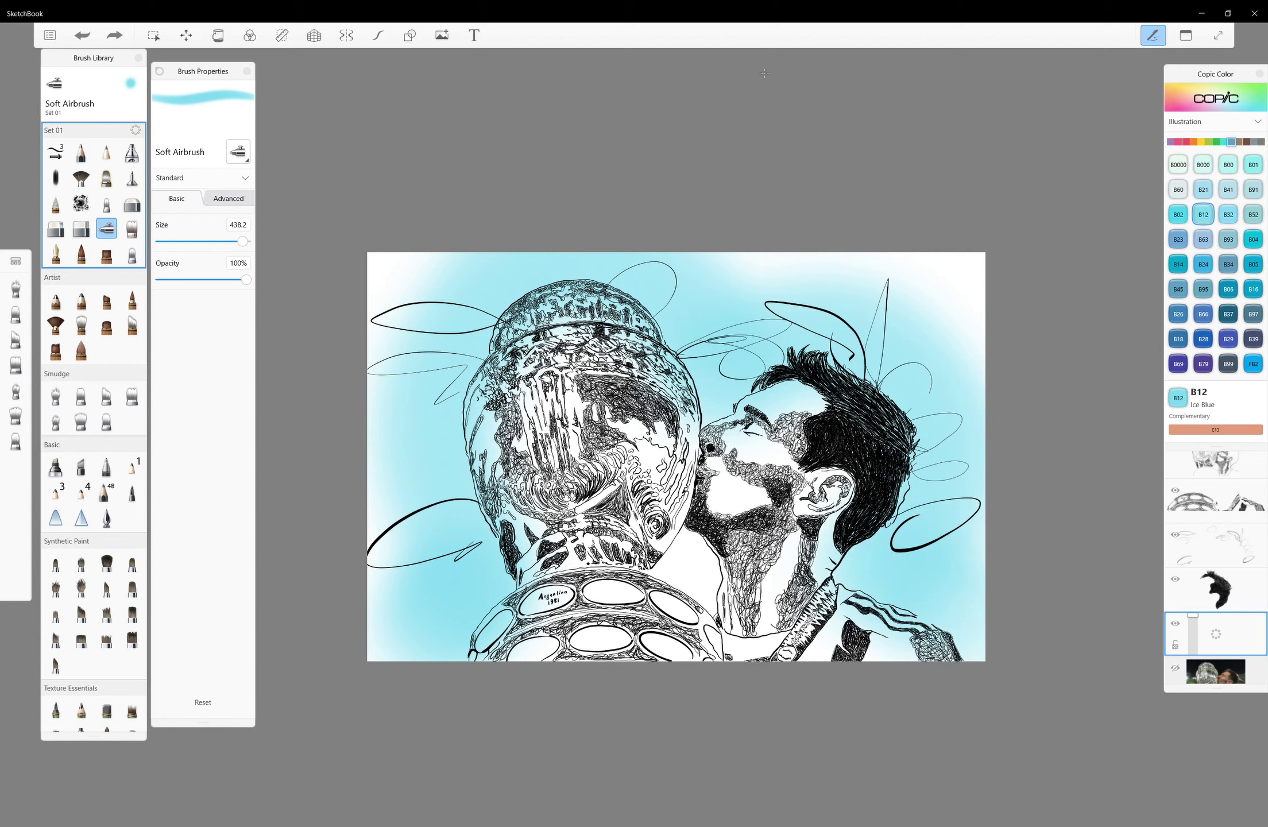
drag(661, 632, 735, 517)
Switch to an enlarged hard eraser and clear the blue from the trophy's left and lower-right sides
key(e)
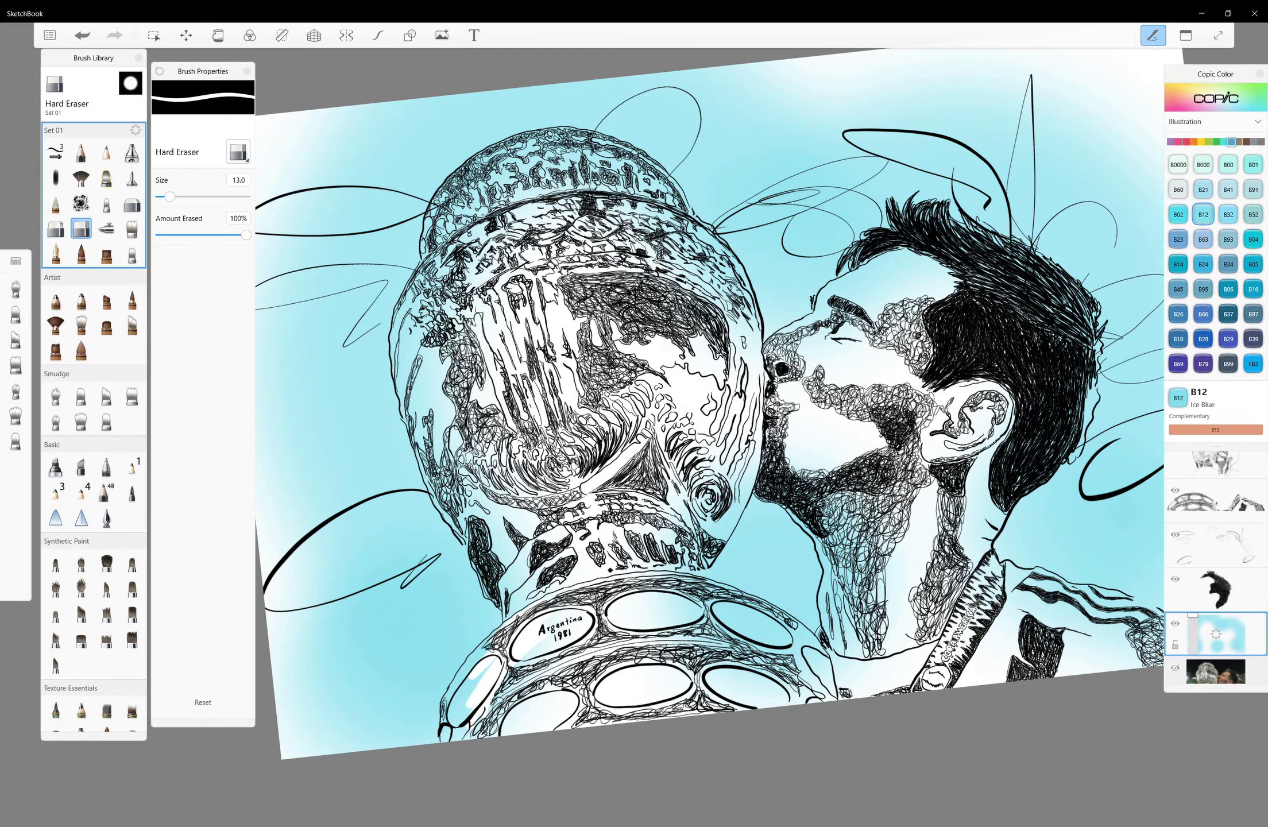
drag(169, 196, 192, 197)
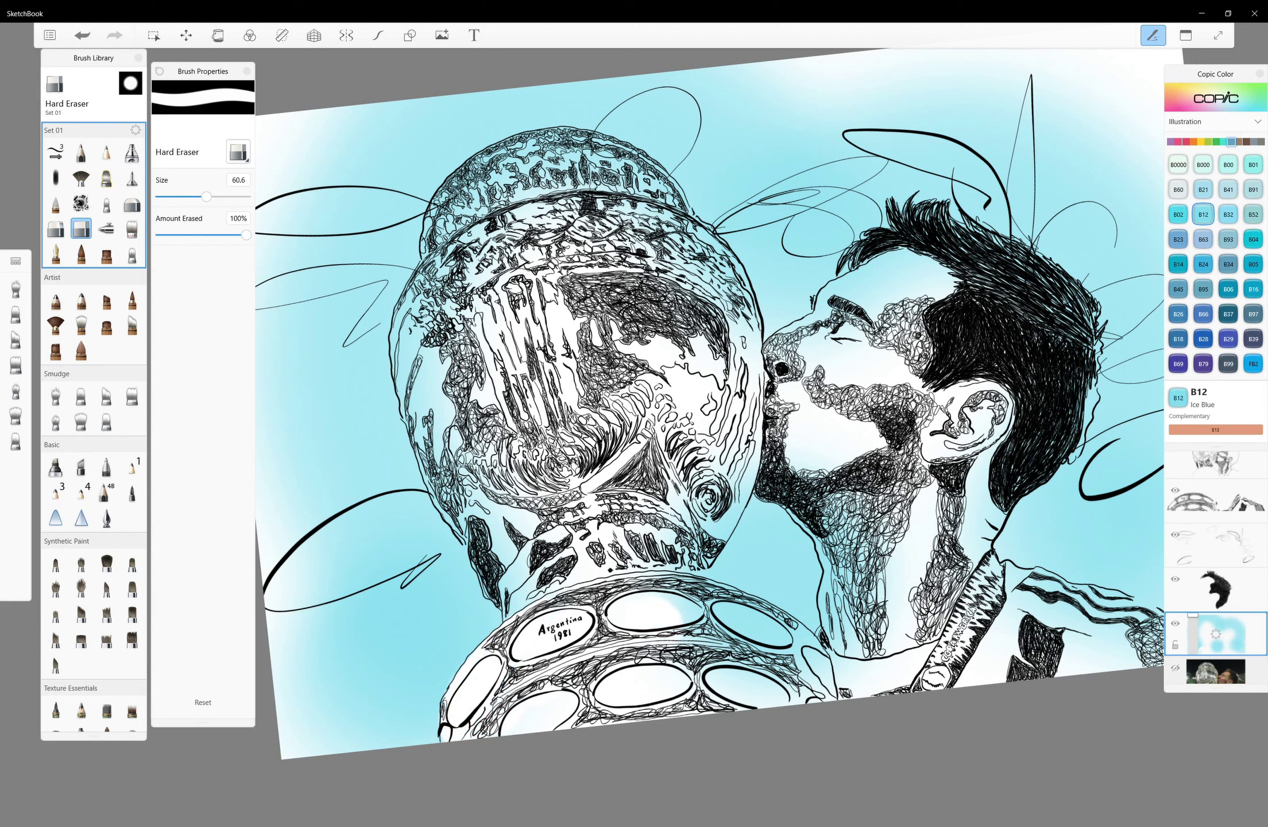
mouse_move(690, 618)
mouse_down()
mouse_move(505, 574)
mouse_move(459, 505)
mouse_move(431, 270)
mouse_move(428, 471)
mouse_up()
drag(661, 506, 695, 580)
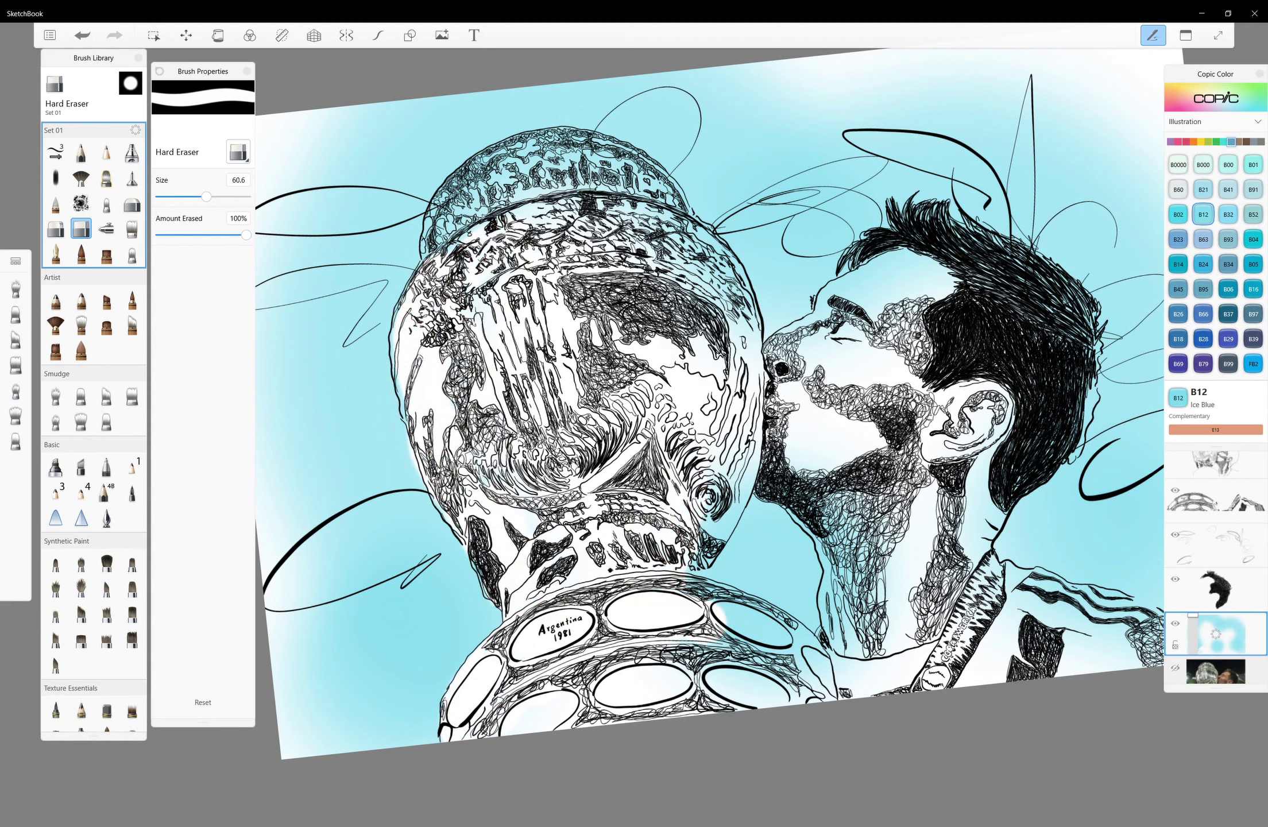
Erase the blue along the globe's left edge, undoing the last strokes
scroll(690, 402, up, 5)
drag(414, 356, 379, 661)
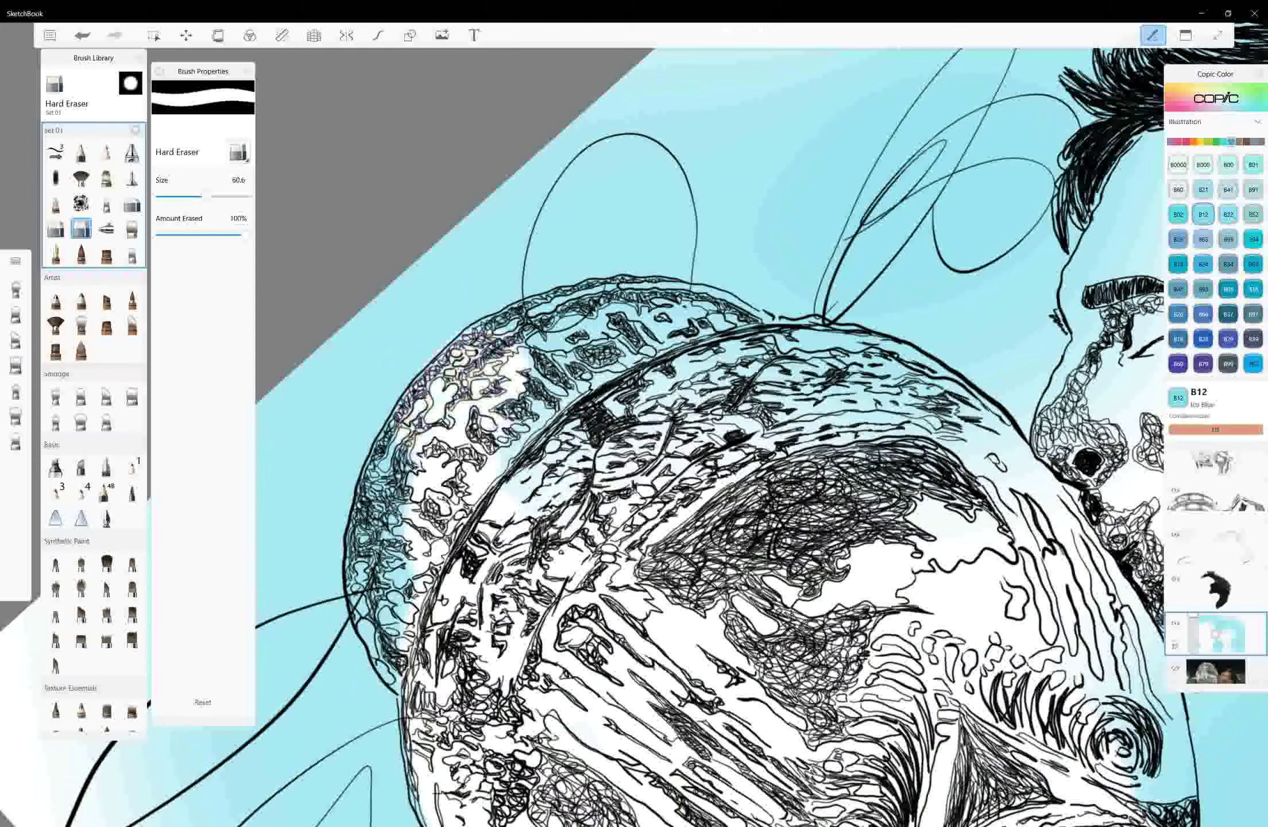
drag(425, 367, 574, 603)
drag(482, 330, 350, 583)
drag(436, 420, 373, 643)
key(ctrl+z)
key(ctrl+z)
key(ctrl+z)
Erase the blue down the globe's left rim and across its upper rim, undoing one stroke
drag(574, 339, 408, 540)
mouse_move(512, 321)
mouse_down()
mouse_move(448, 373)
mouse_move(359, 551)
mouse_up()
drag(425, 517, 368, 689)
drag(660, 339, 517, 356)
drag(793, 295, 592, 362)
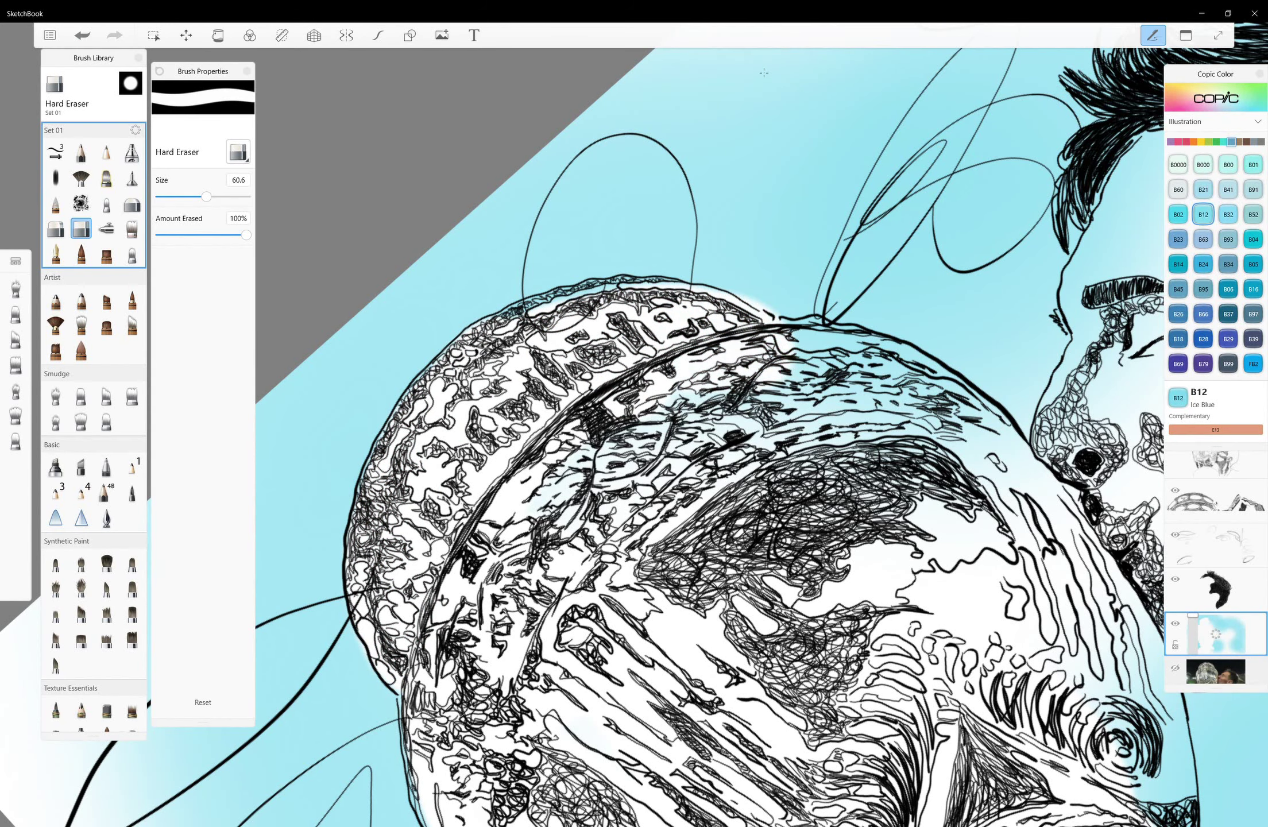
key(ctrl+z)
key(ctrl+z)
key(ctrl+z)
Whiten more of the globe's left rim, undoing the final stroke
drag(511, 321, 391, 483)
drag(410, 459, 368, 568)
drag(385, 437, 367, 644)
key(ctrl+z)
Clear the blue near the globe's upper rim, undoing strokes that overshoot
mouse_move(436, 609)
mouse_down()
mouse_move(356, 689)
mouse_move(391, 701)
mouse_up()
drag(712, 345, 402, 396)
key(ctrl+z)
drag(508, 310, 753, 287)
key(ctrl+z)
drag(534, 321, 644, 293)
mouse_move(511, 298)
mouse_down()
mouse_move(730, 344)
mouse_move(753, 373)
mouse_up()
drag(638, 285, 787, 379)
key(ctrl+z)
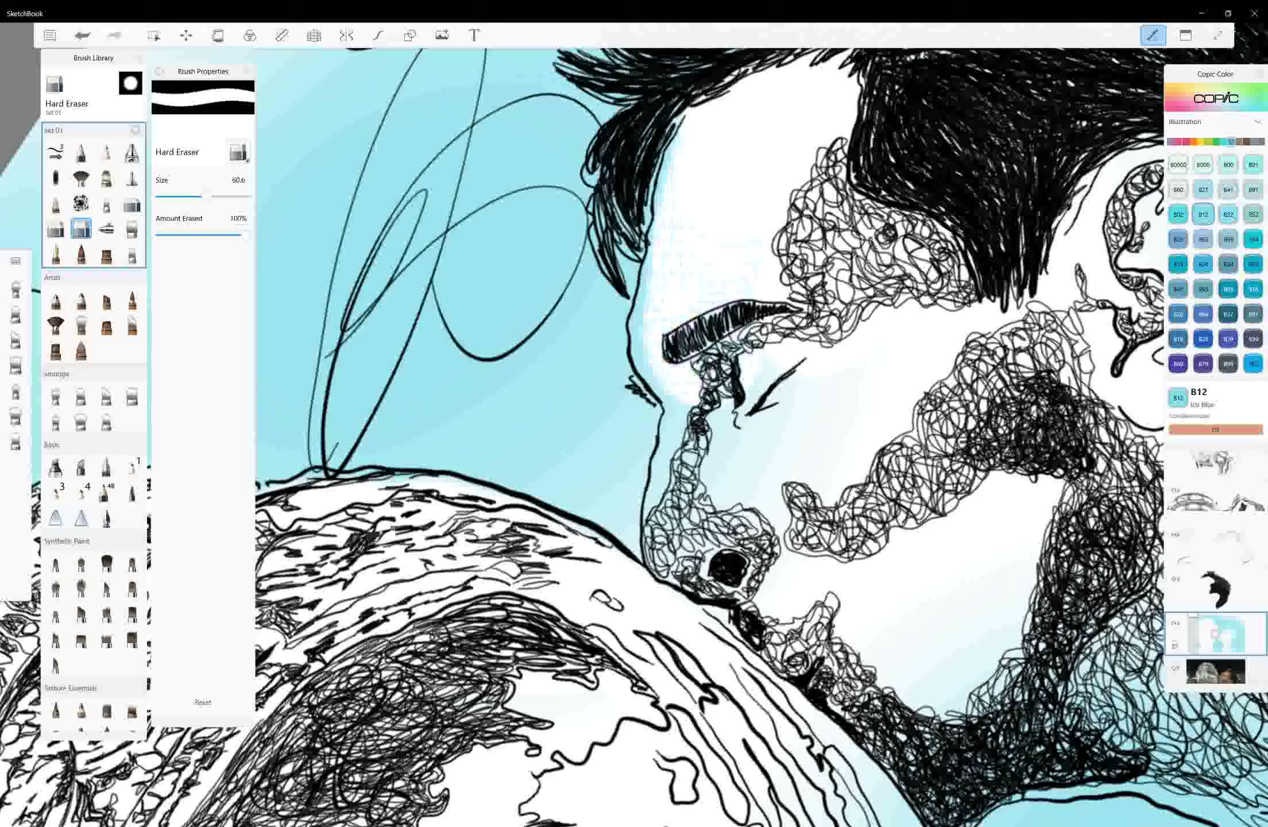
Erase the blue tint around the face edge, nose and cheek, undoing the cheek stroke
drag(689, 344, 764, 431)
drag(641, 270, 643, 373)
drag(781, 420, 672, 506)
drag(643, 345, 689, 563)
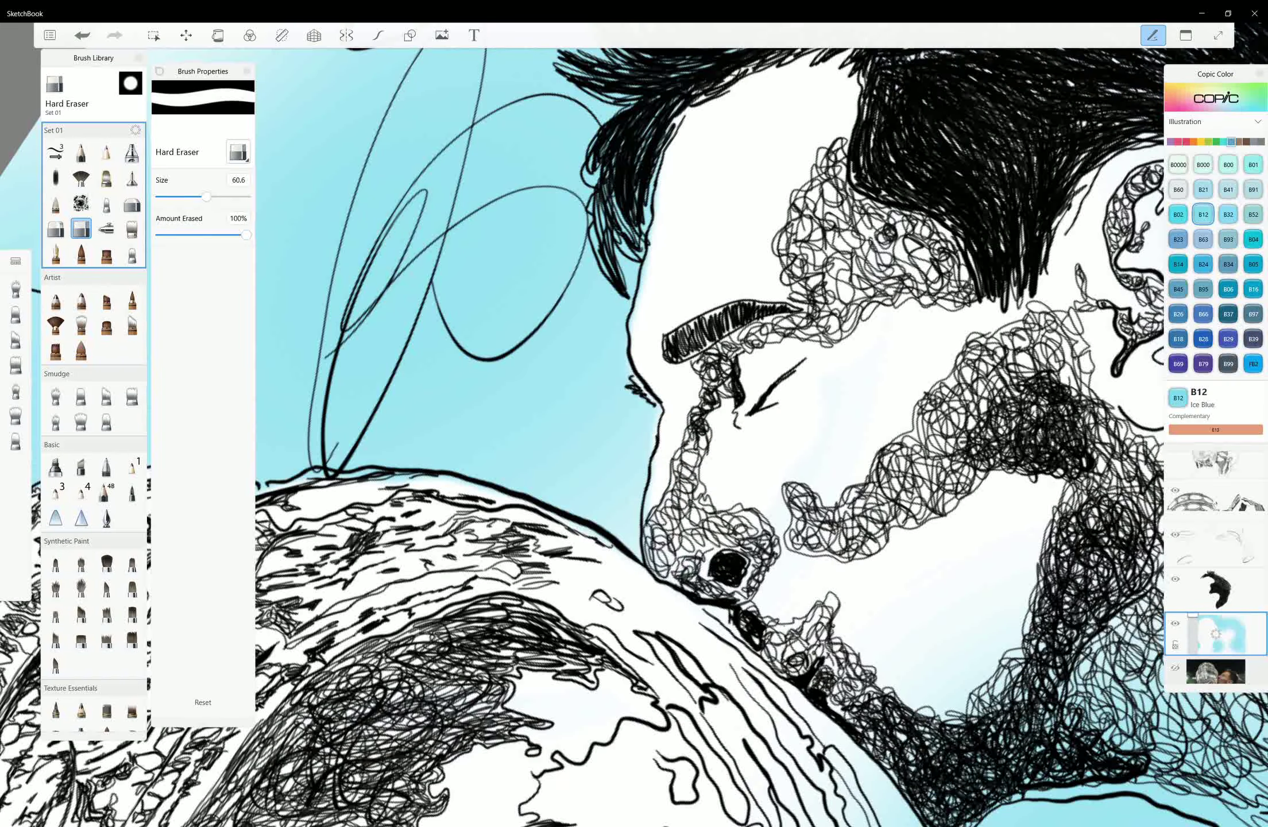
mouse_move(689, 345)
mouse_down()
mouse_move(574, 402)
mouse_move(597, 632)
mouse_up()
key(ctrl+z)
Retouch the blue along the face edge with undos, then erase around the neck and chin
drag(577, 479, 580, 563)
mouse_move(609, 431)
mouse_down()
mouse_move(592, 638)
mouse_move(582, 594)
mouse_up()
key(ctrl+z)
mouse_move(689, 402)
mouse_down()
mouse_move(517, 459)
mouse_move(689, 402)
mouse_up()
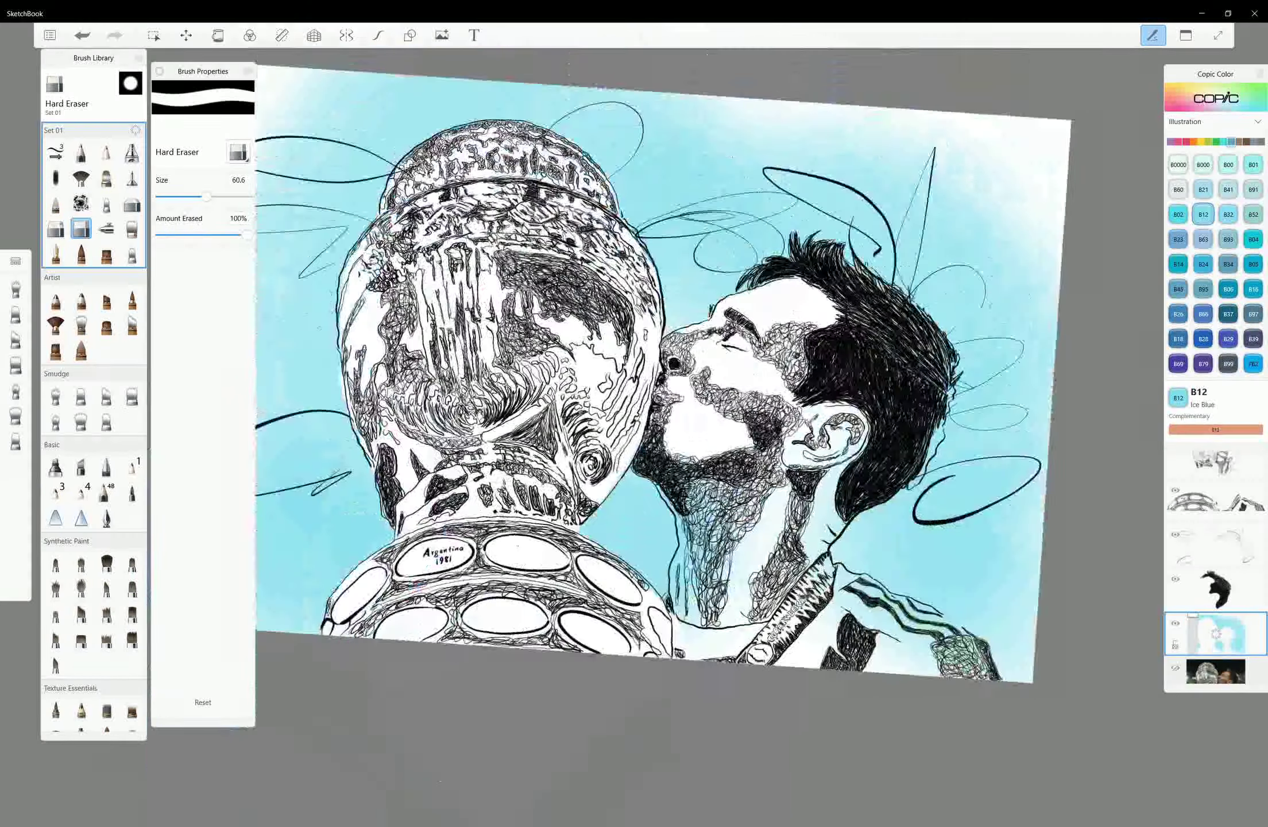
key(ctrl+z)
drag(661, 485, 741, 575)
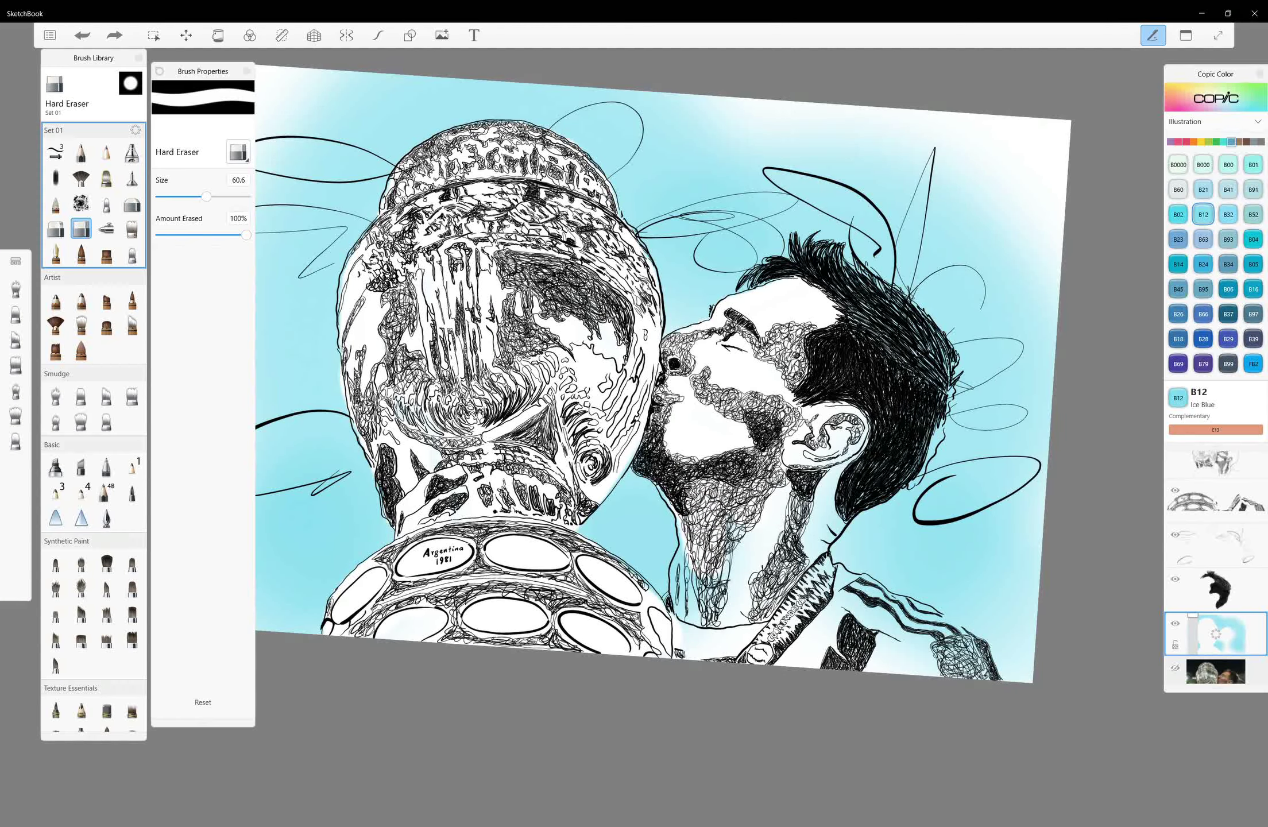
Remove the leftover blue around the neck, chin, shoulder and hair, then view the whole drawing
key(ctrl+z)
mouse_move(683, 537)
mouse_down()
mouse_move(706, 614)
mouse_move(681, 540)
mouse_up()
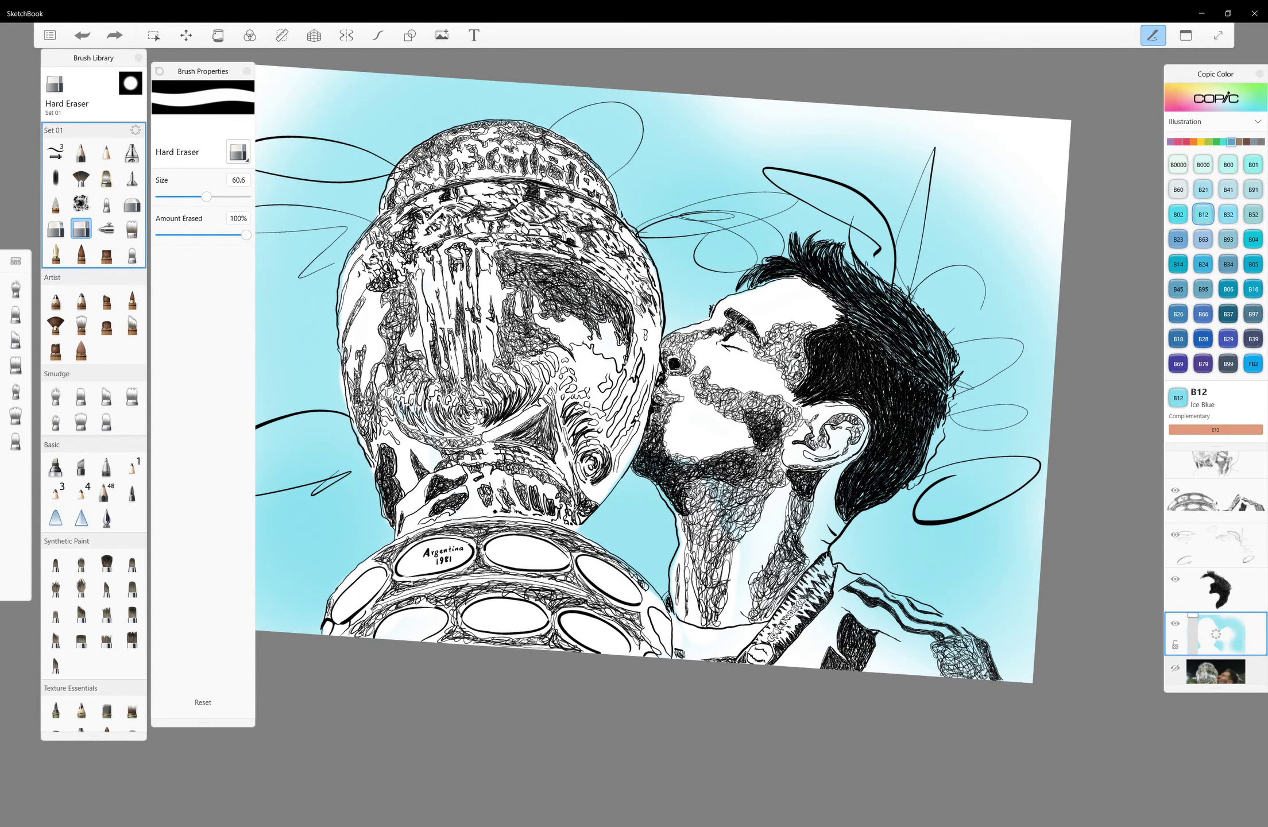
key(ctrl+y)
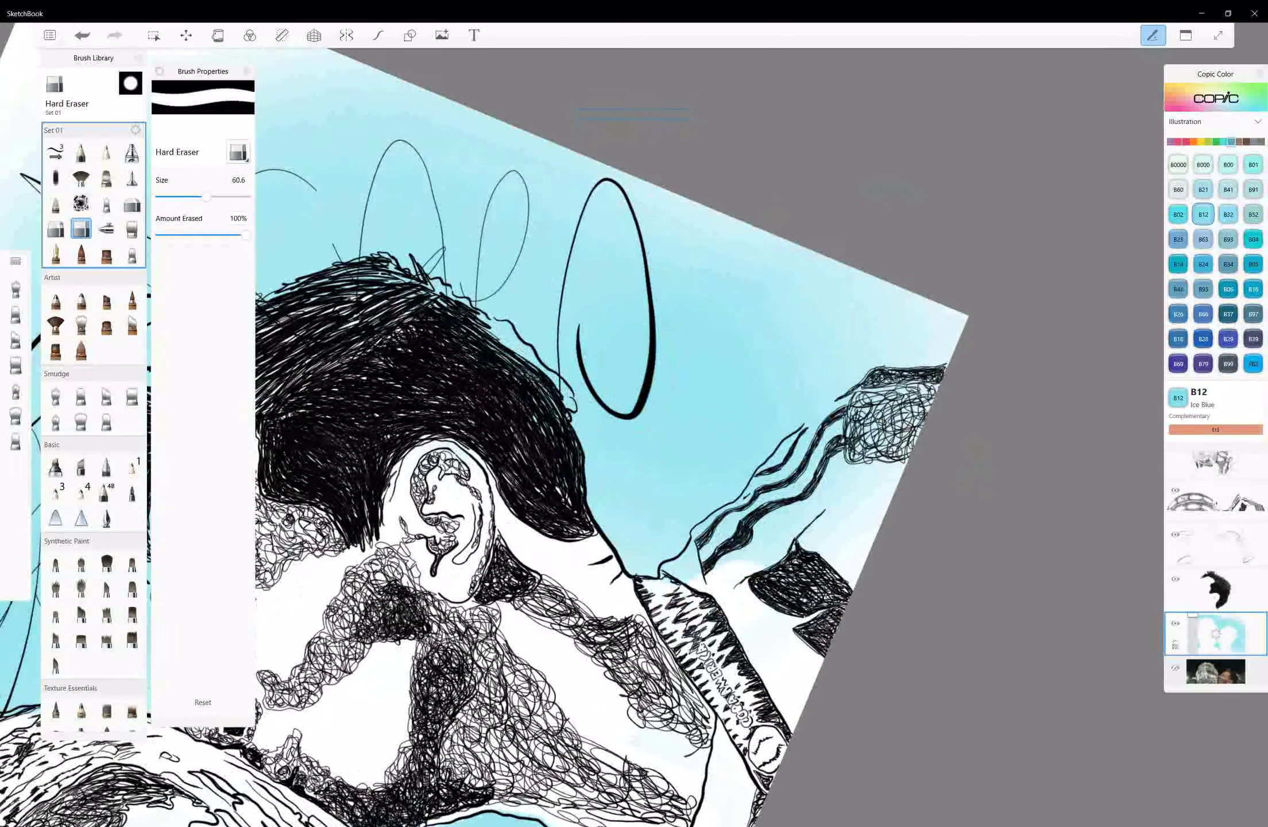
mouse_move(713, 523)
mouse_down()
mouse_move(787, 494)
mouse_move(919, 390)
mouse_up()
drag(632, 402, 718, 430)
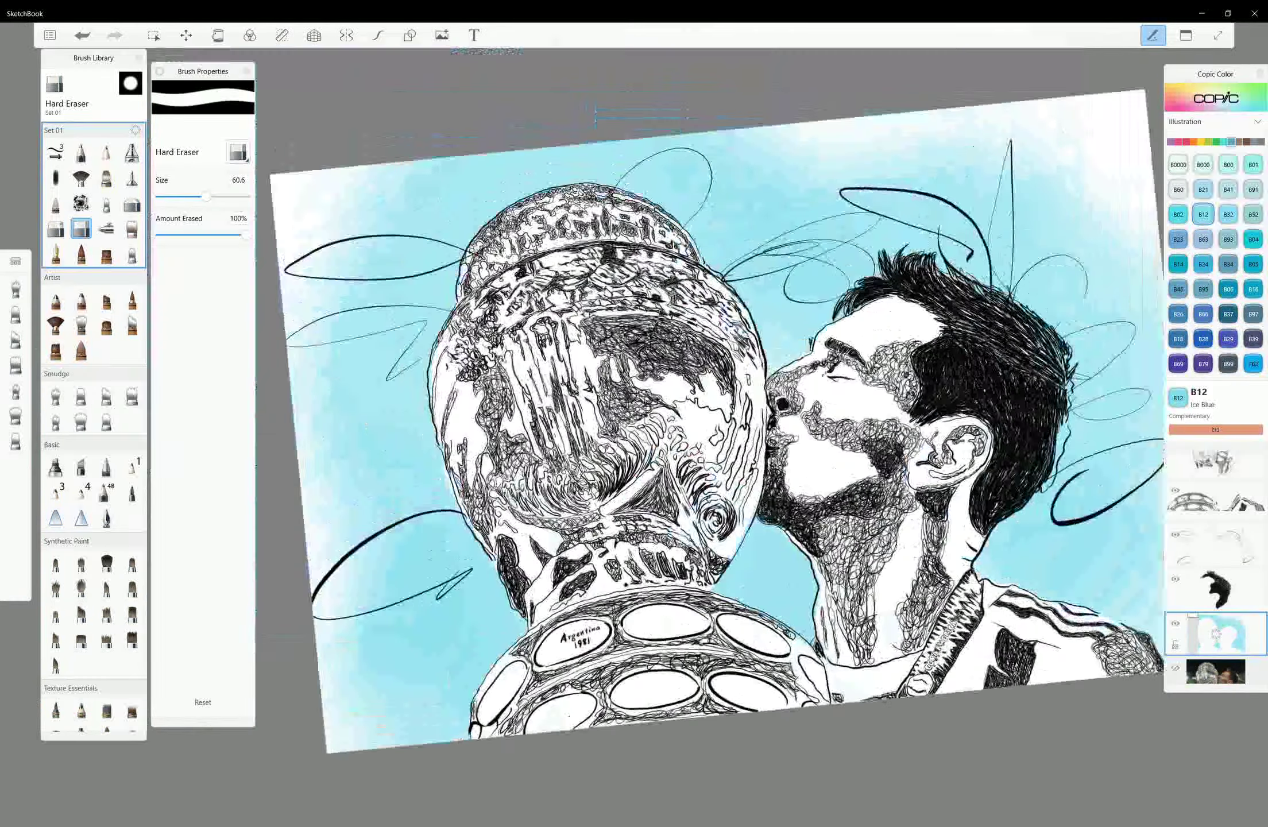
With the black felt pen, sign small beside the trophy base
key(e)
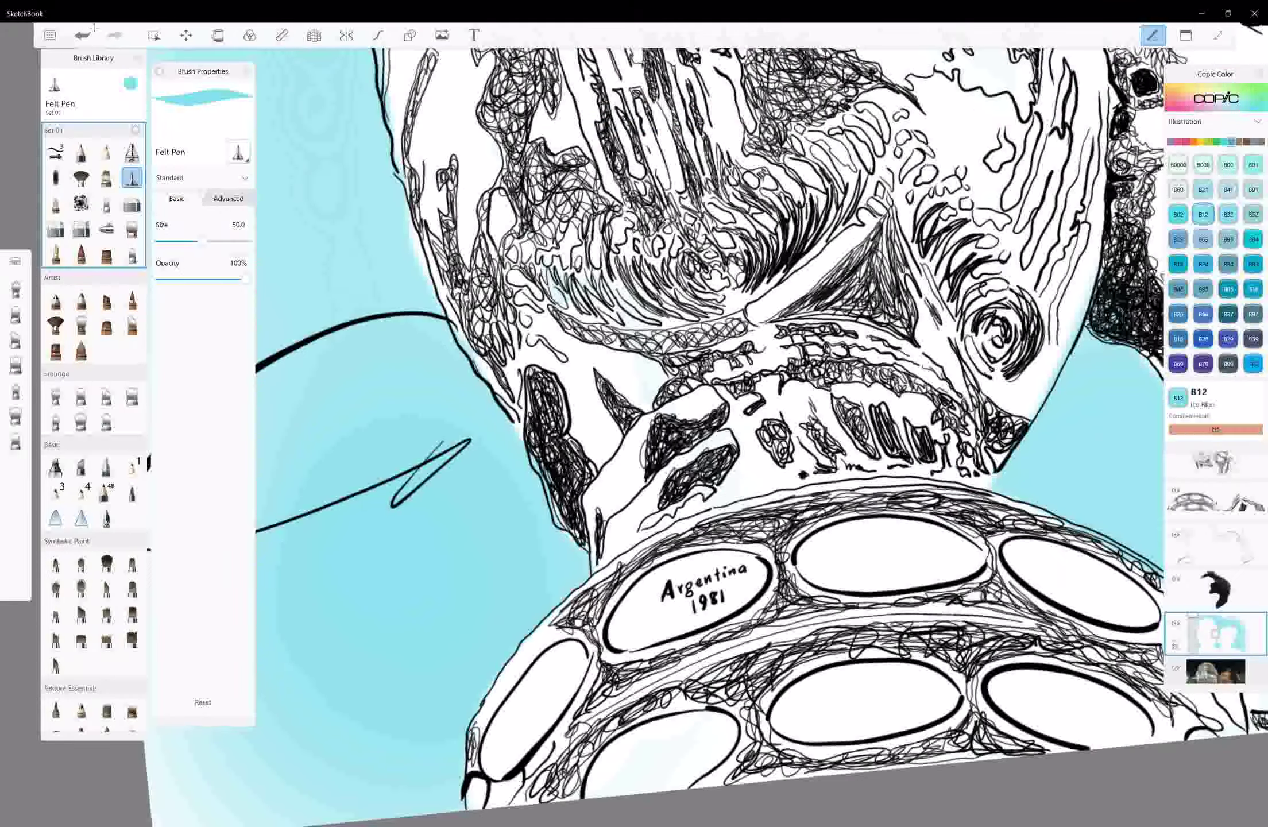
drag(690, 402, 660, 391)
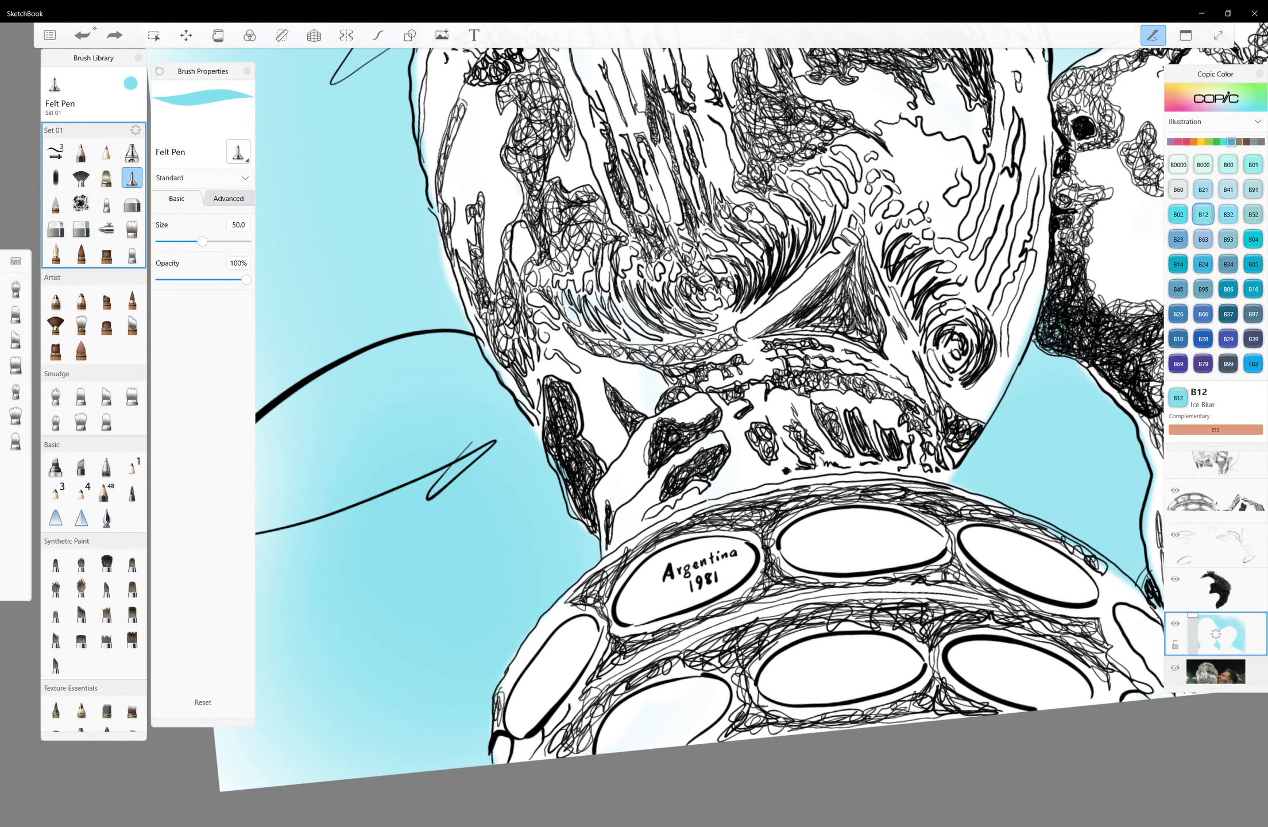
drag(485, 689, 547, 600)
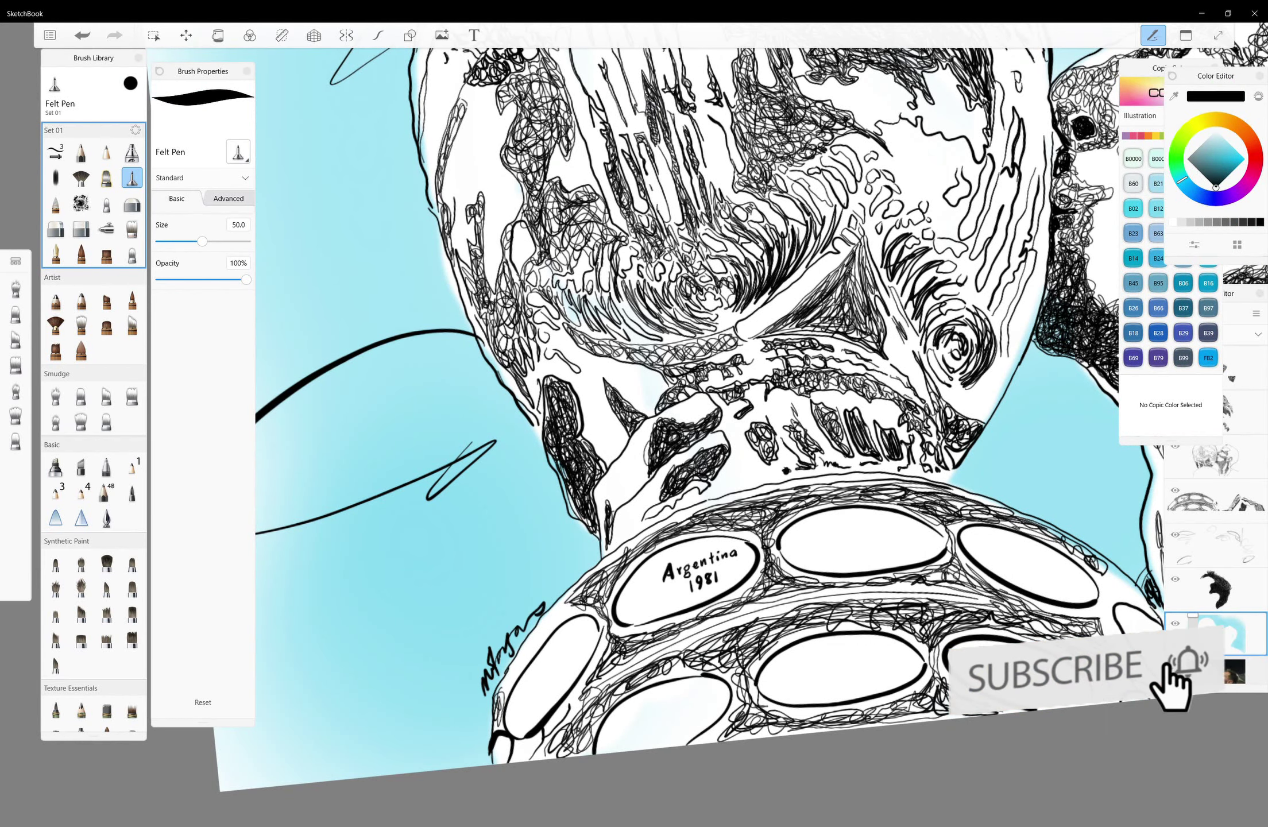